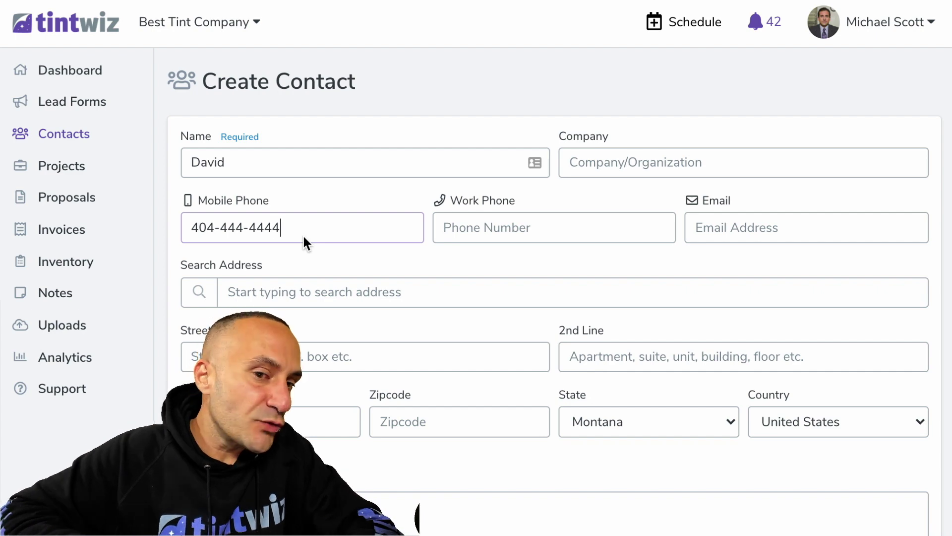
# Save the new contact and start an automotive project for it
pyautogui.scroll(-3, 400, 308)
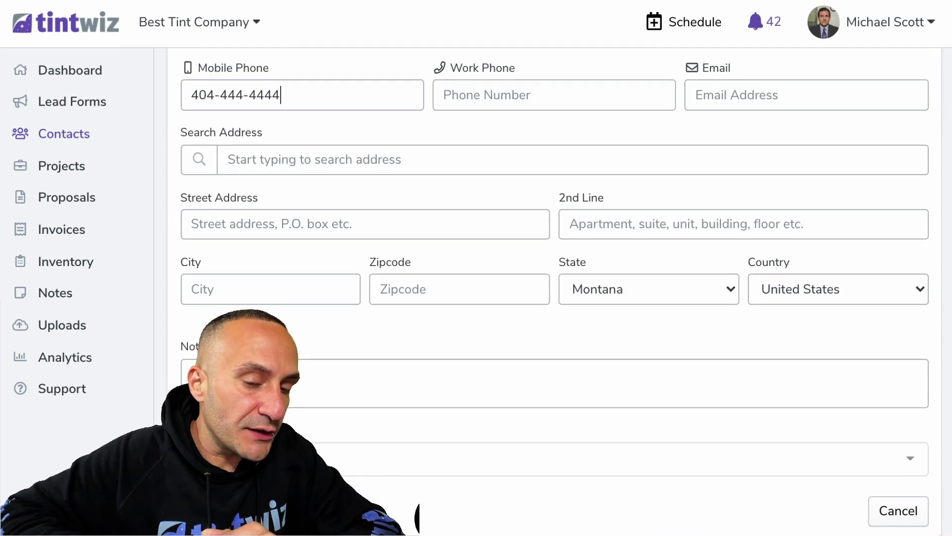
pyautogui.press('Return')
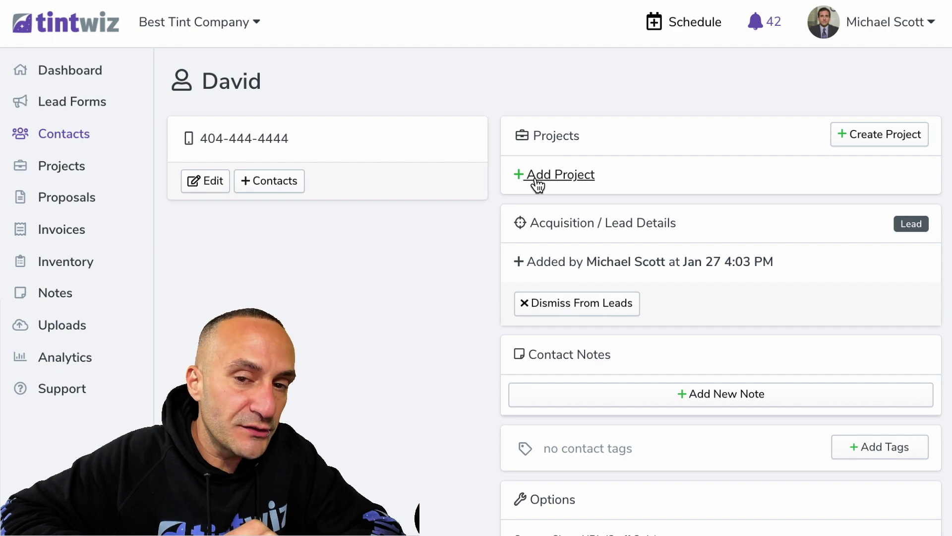
pyautogui.click(536, 181)
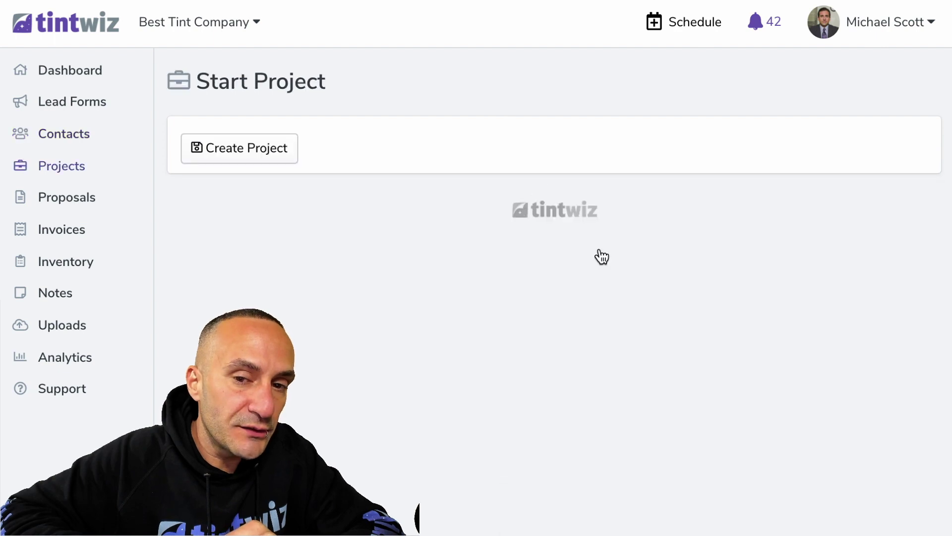
pyautogui.click(606, 258)
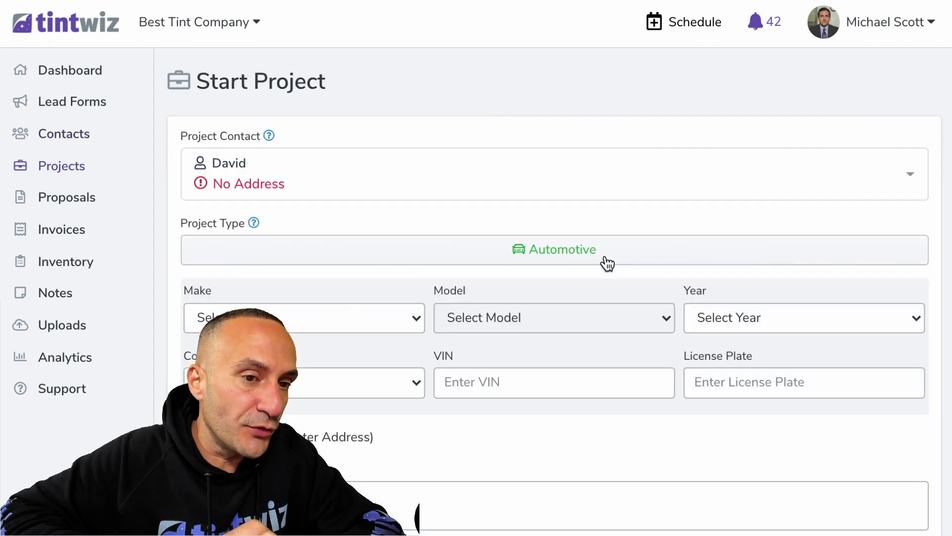
# Set the project vehicle to a black 2021 Tesla Model 3
pyautogui.click(357, 318)
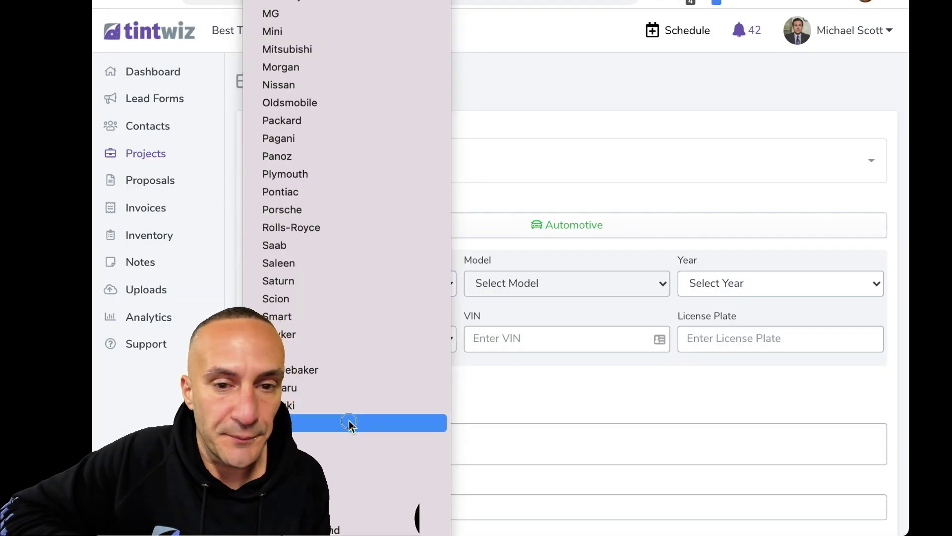
pyautogui.click(355, 423)
pyautogui.click(536, 283)
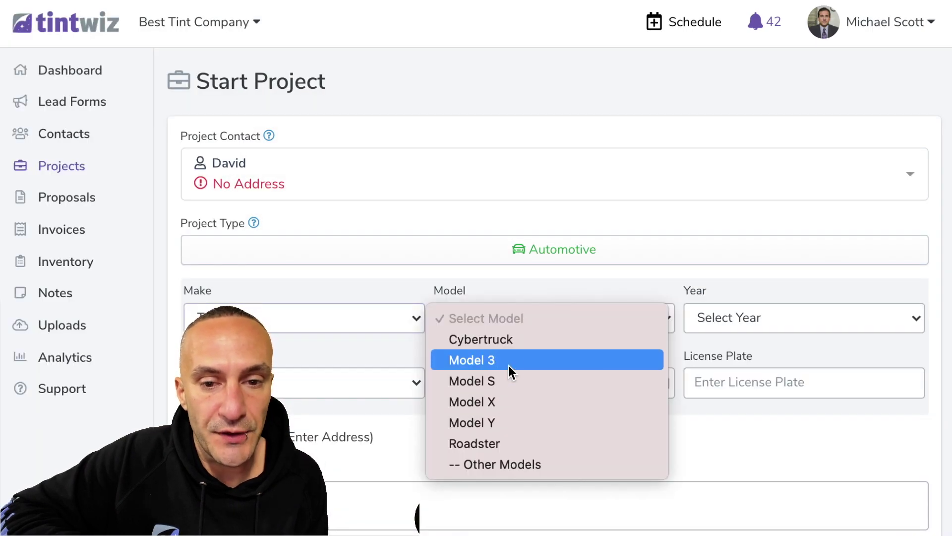
pyautogui.click(509, 367)
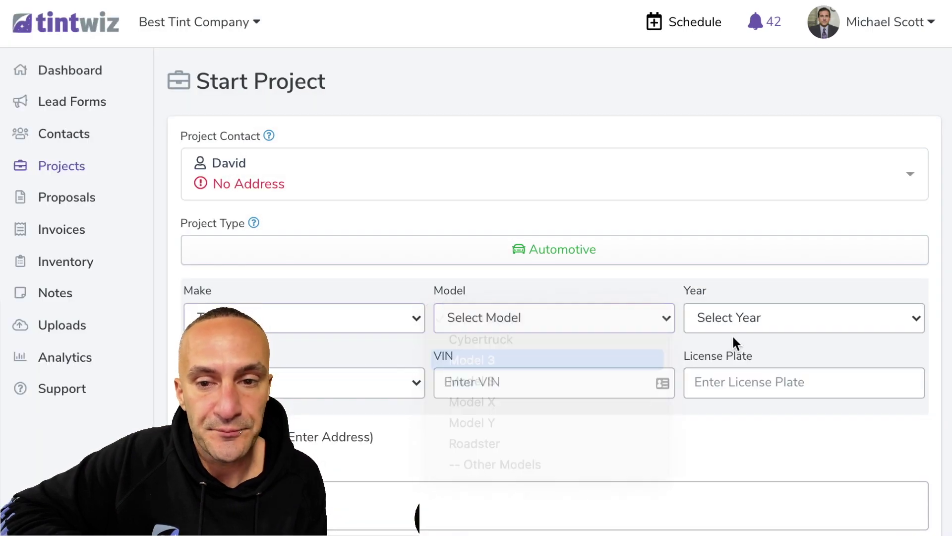
pyautogui.click(744, 325)
pyautogui.click(754, 347)
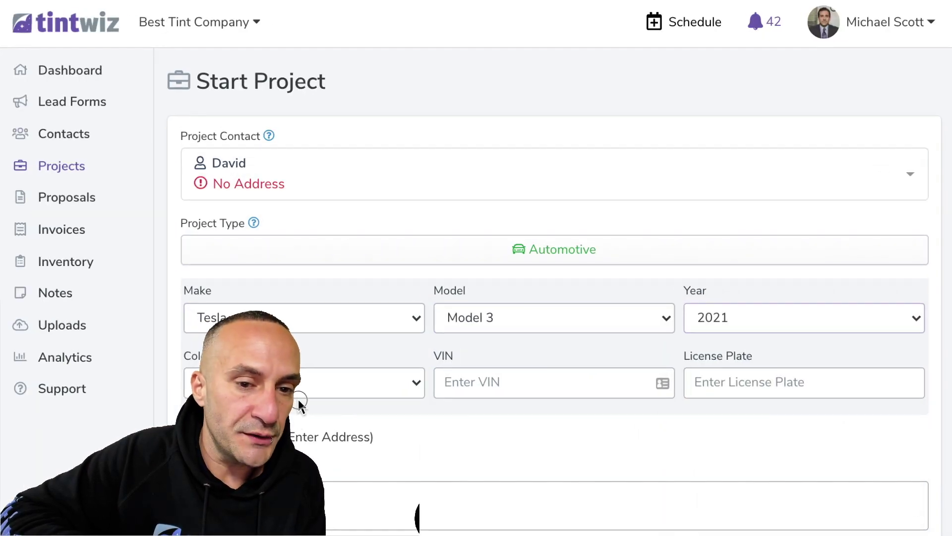
pyautogui.click(296, 377)
pyautogui.click(293, 411)
pyautogui.scroll(-4, 292, 411)
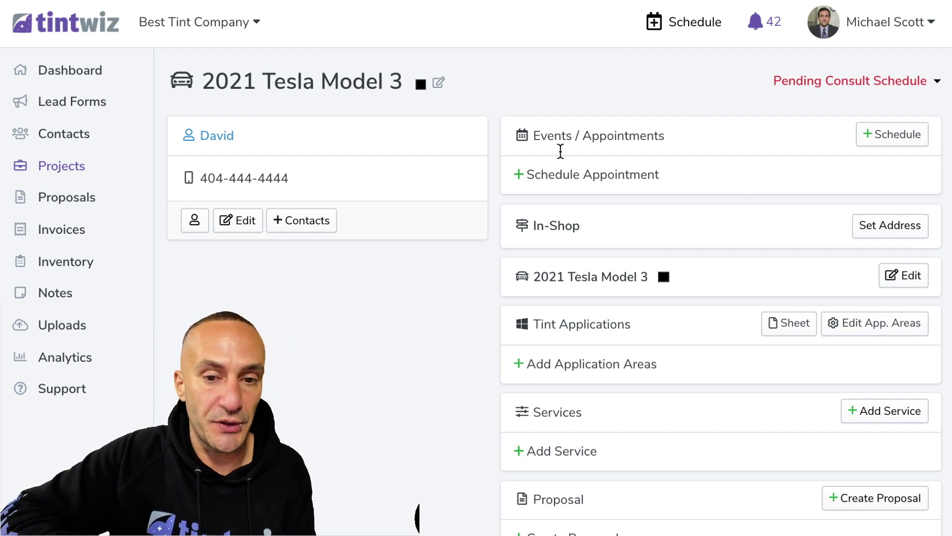
pyautogui.scroll(-4, 590, 187)
pyautogui.moveTo(584, 204); pyautogui.dragTo(531, 207)
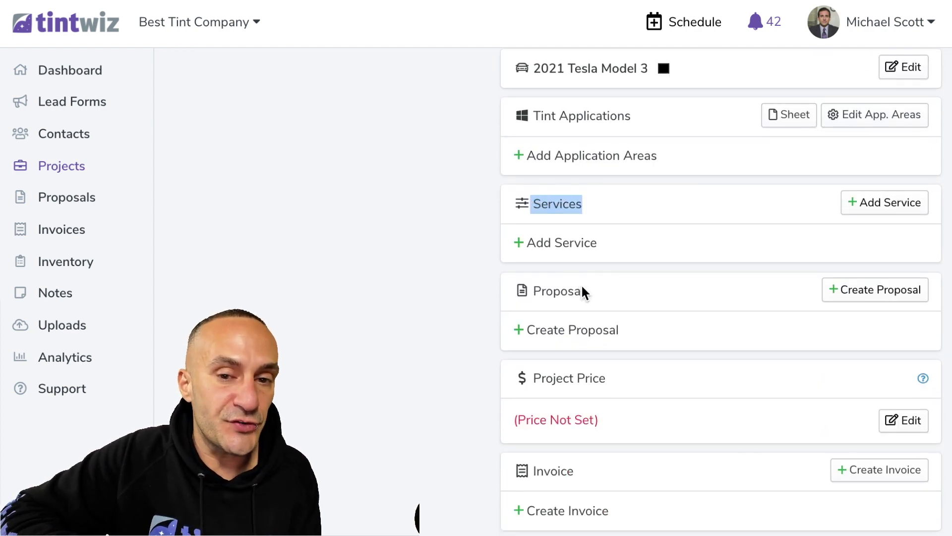
pyautogui.moveTo(588, 288); pyautogui.dragTo(535, 291)
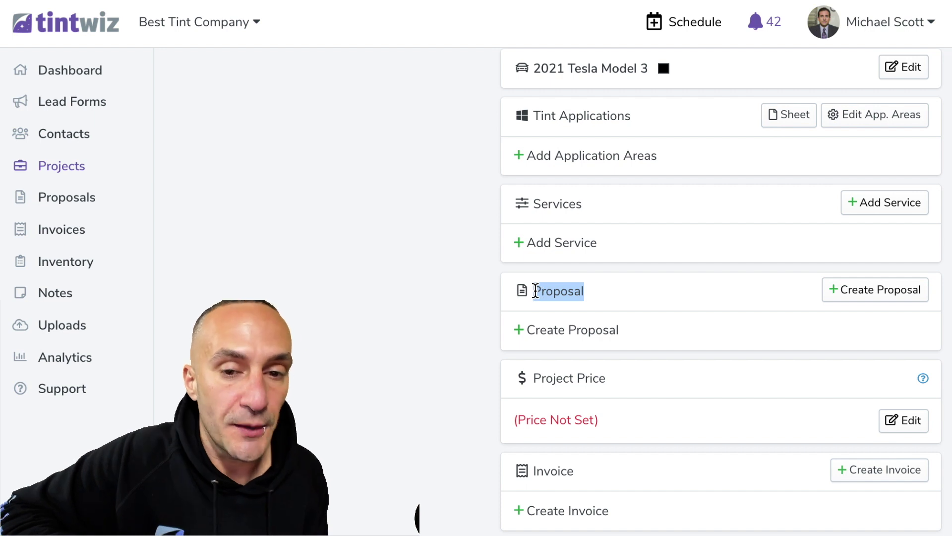
pyautogui.click(410, 292)
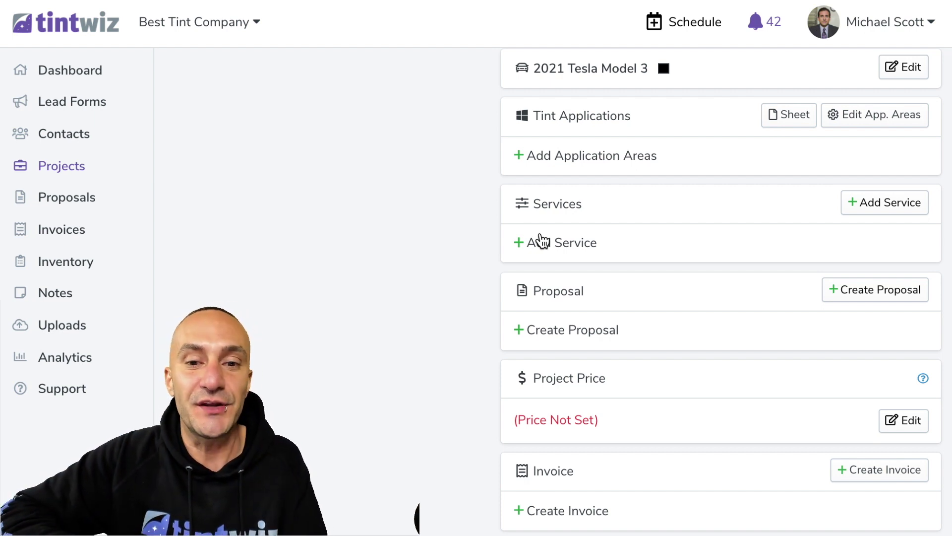
# Create a proposal whose first solution is 'GOOD - Privacy and UV Protection' using XPEL CS Black film
pyautogui.click(553, 330)
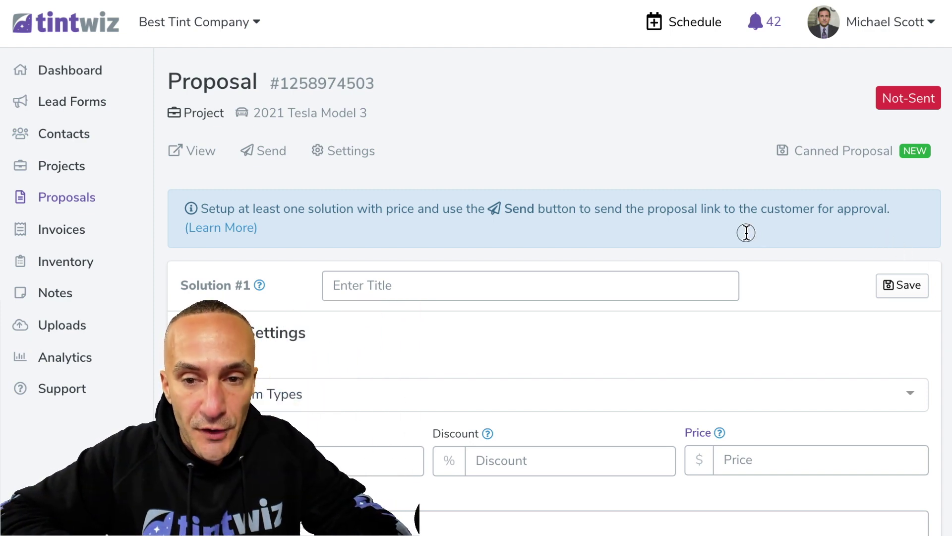
pyautogui.click(524, 293)
pyautogui.write('GOOD - Privacy and UV Protection')
pyautogui.click(410, 400)
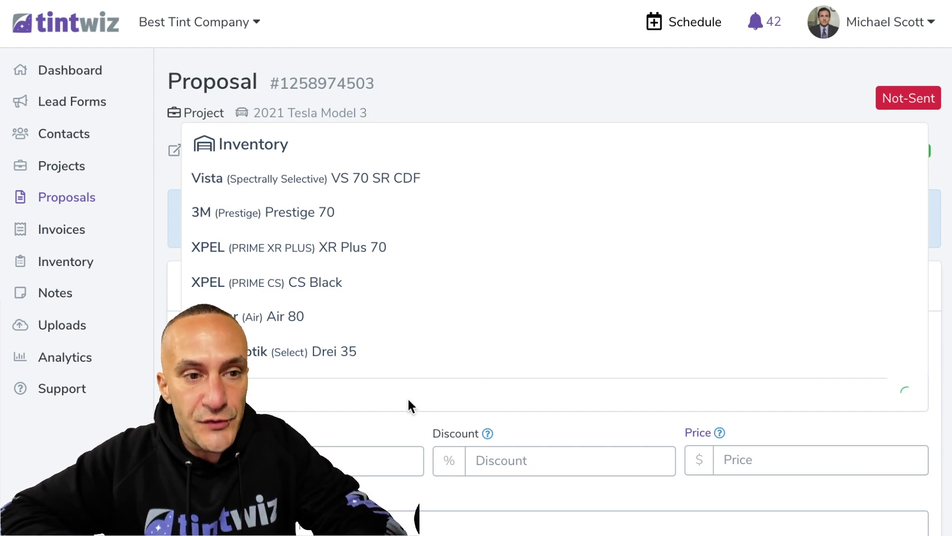
pyautogui.click(315, 179)
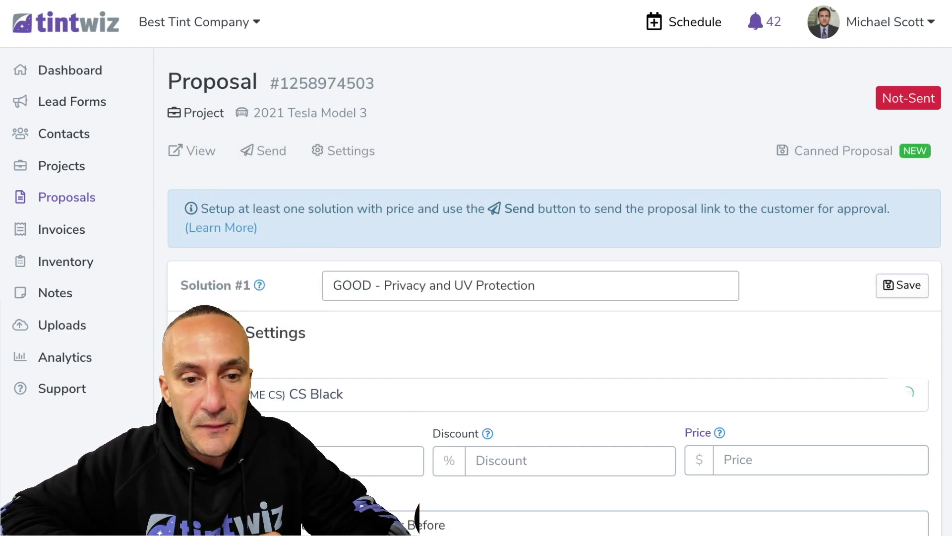
# Save the film description for reuse and price the solution at $180.00
pyautogui.scroll(-3, 604, 458)
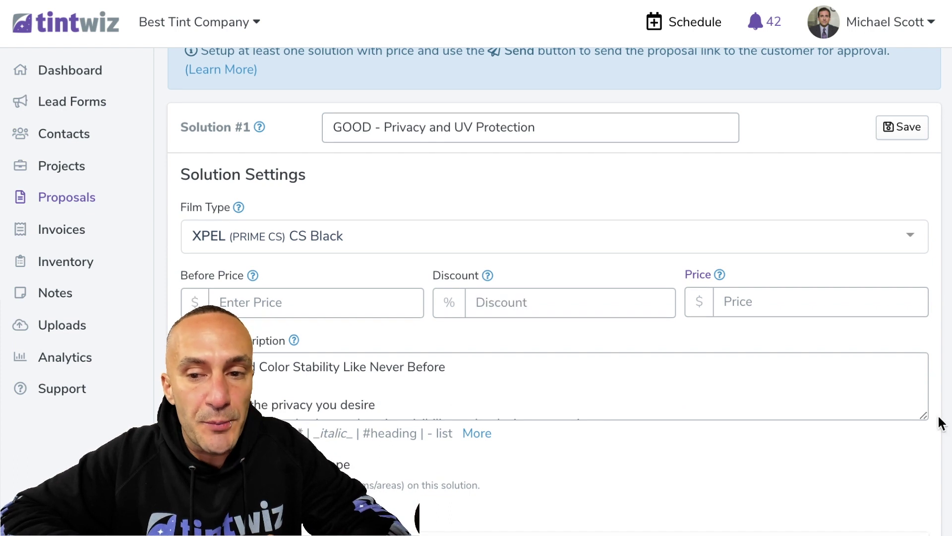
pyautogui.moveTo(922, 416); pyautogui.dragTo(923, 515)
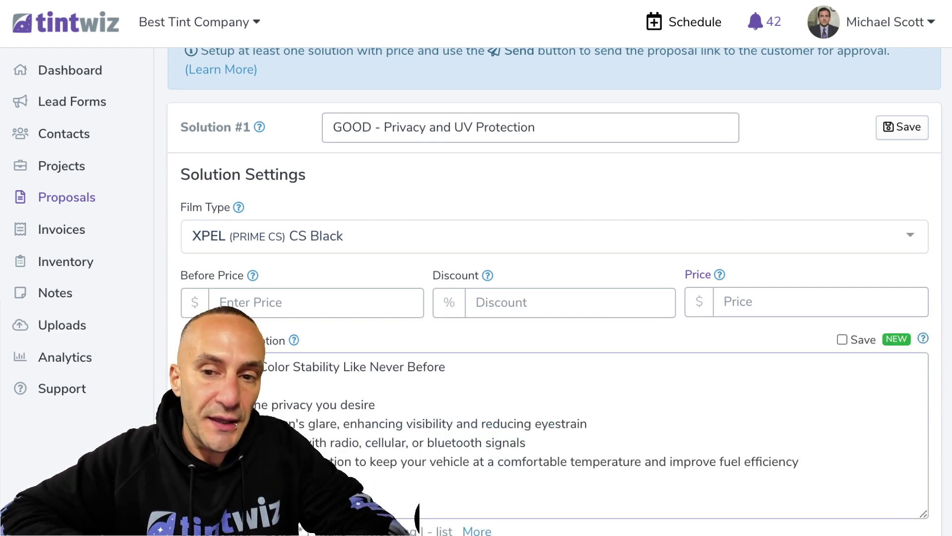
pyautogui.click(841, 341)
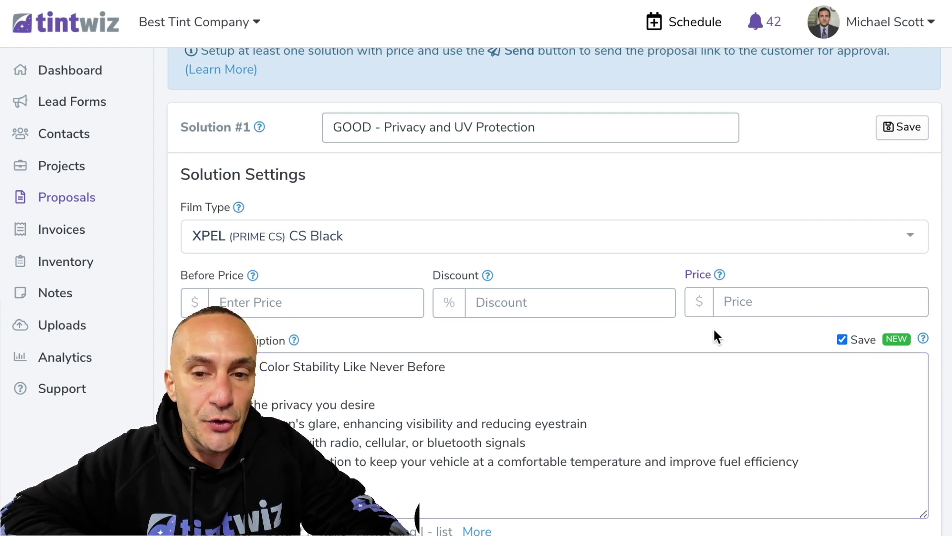
pyautogui.scroll(-2, 713, 327)
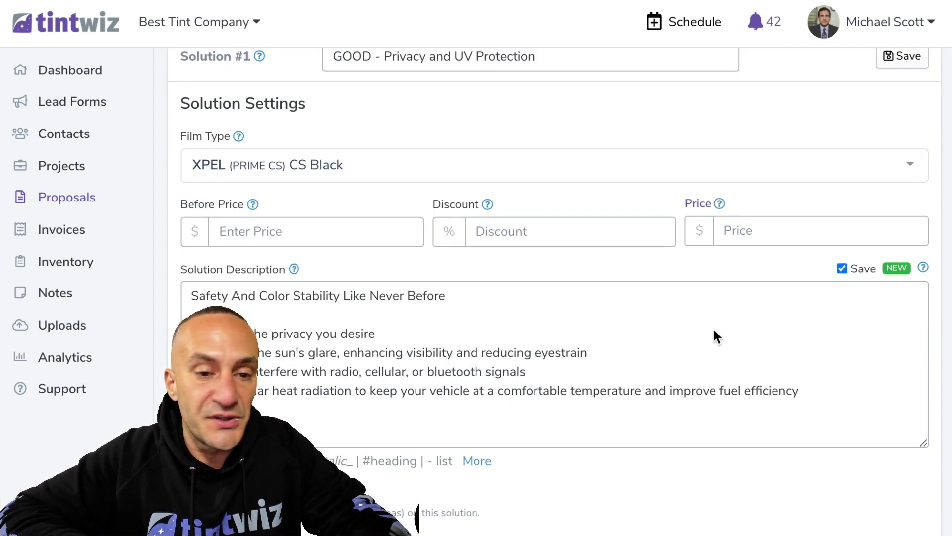
pyautogui.scroll(1, 714, 331)
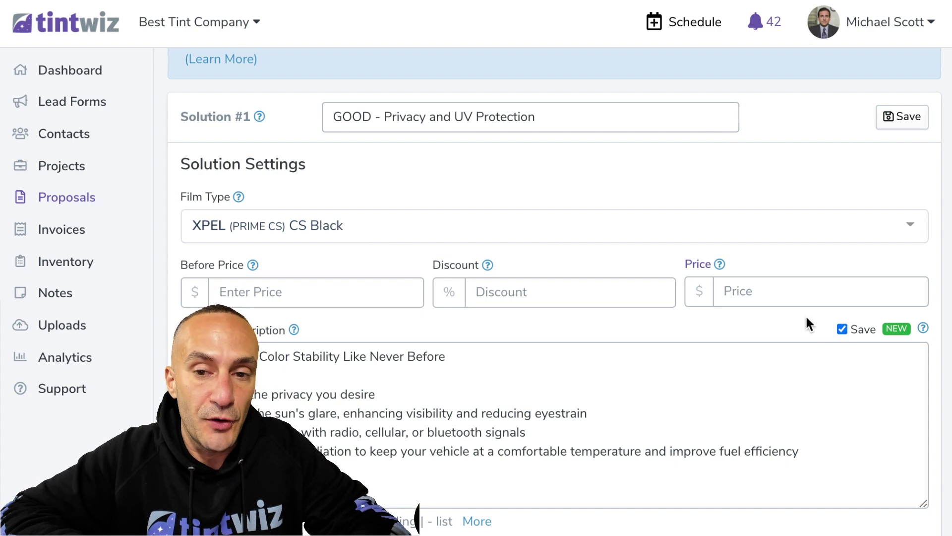
pyautogui.click(800, 288)
pyautogui.write('180.00')
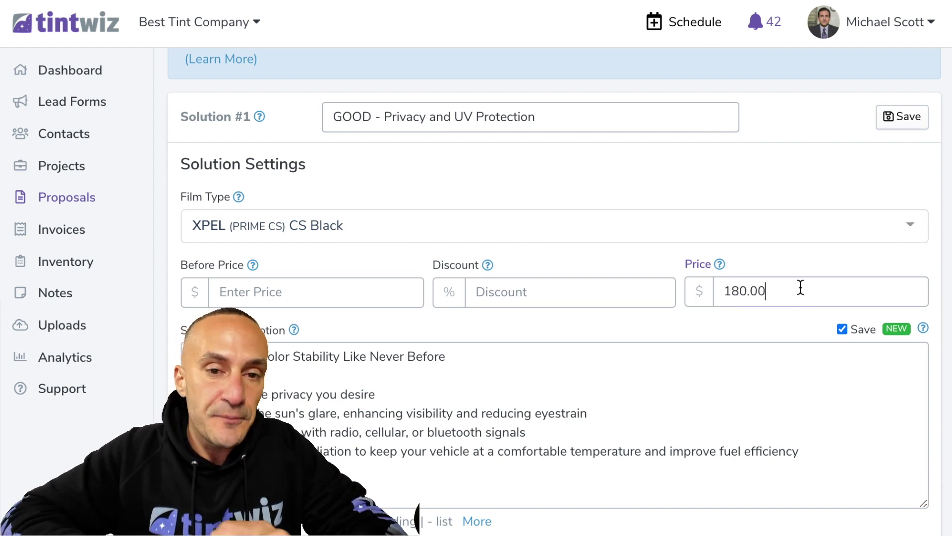
# Attach and upload the jeep photo, then save Solution #1
pyautogui.scroll(-3, 424, 307)
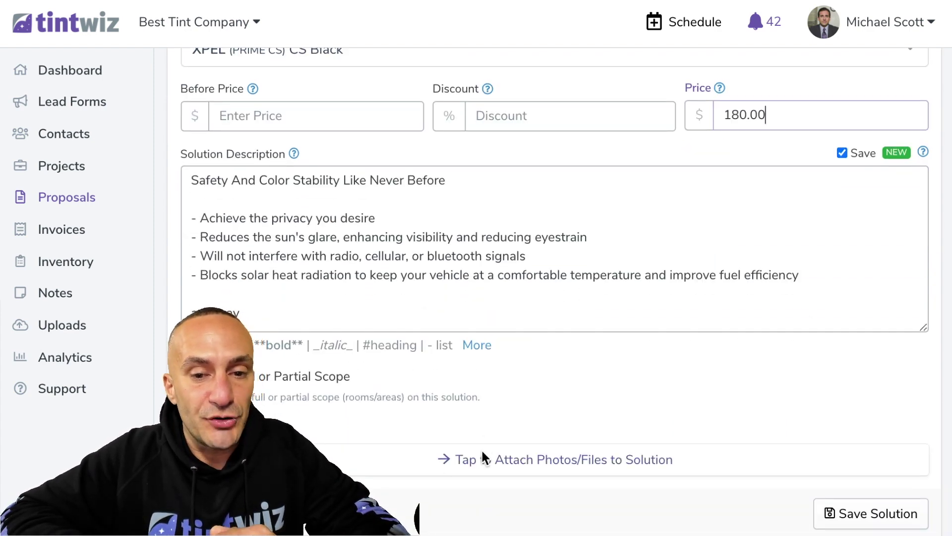
pyautogui.scroll(-1, 481, 448)
pyautogui.click(483, 429)
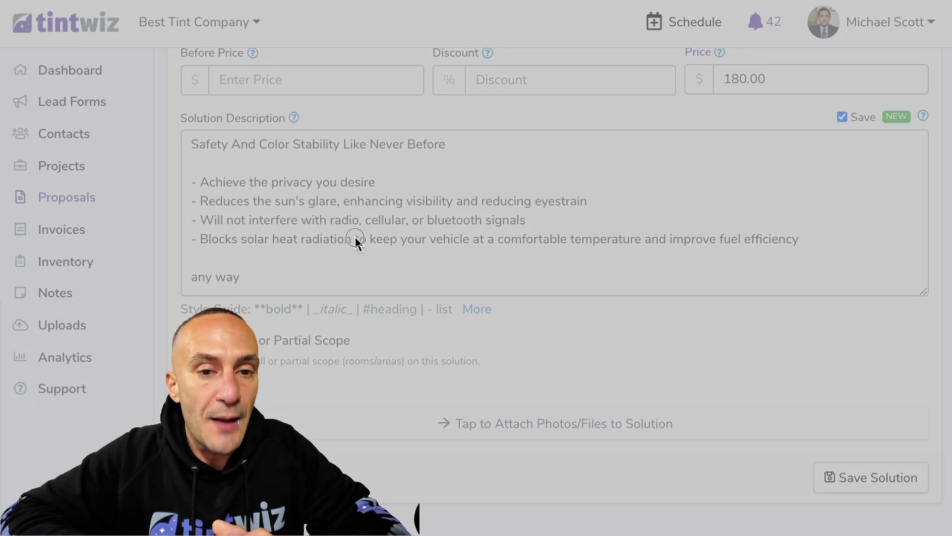
pyautogui.scroll(-4, 355, 237)
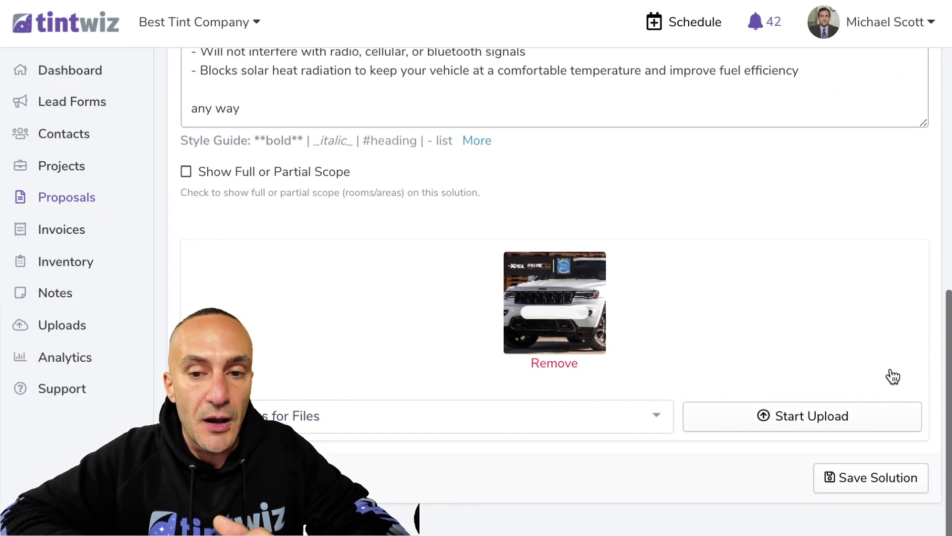
pyautogui.click(787, 430)
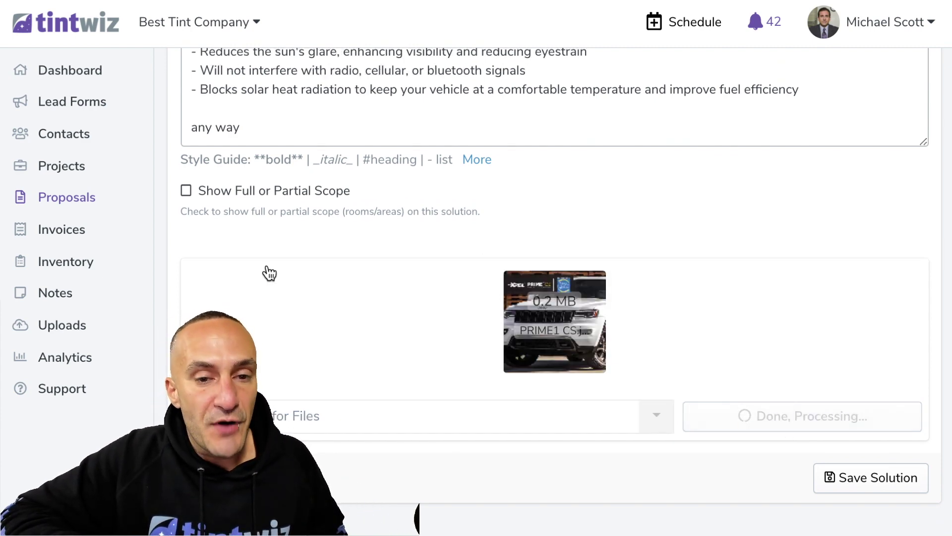
pyautogui.click(844, 472)
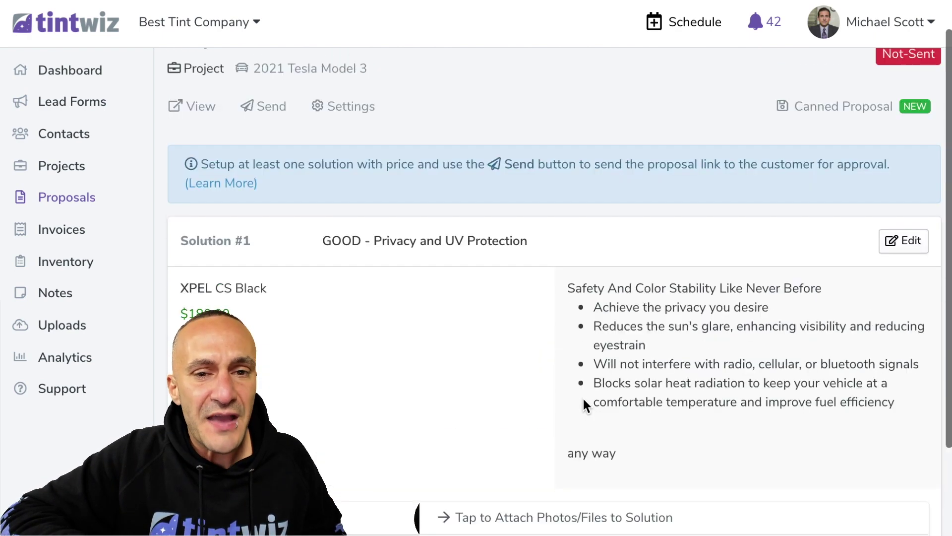
pyautogui.scroll(-5, 582, 397)
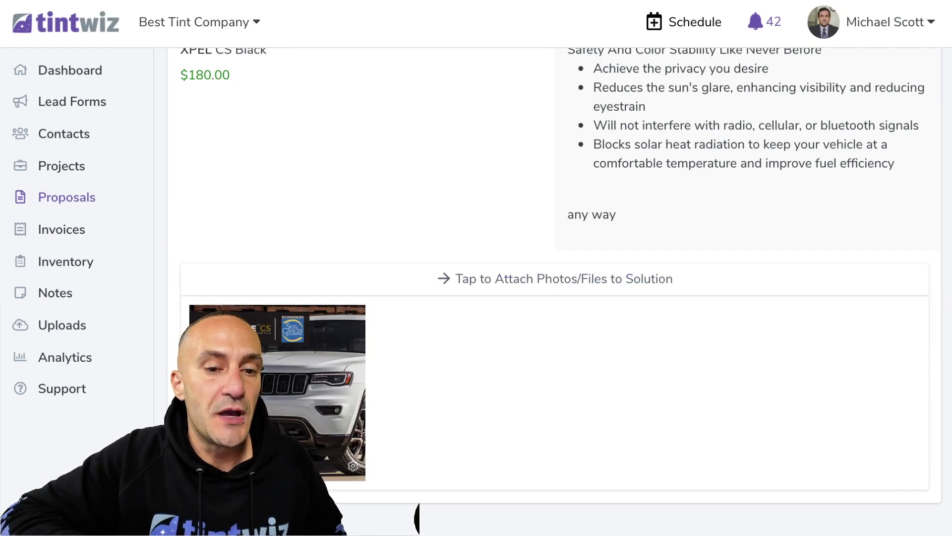
pyautogui.scroll(-5, 472, 395)
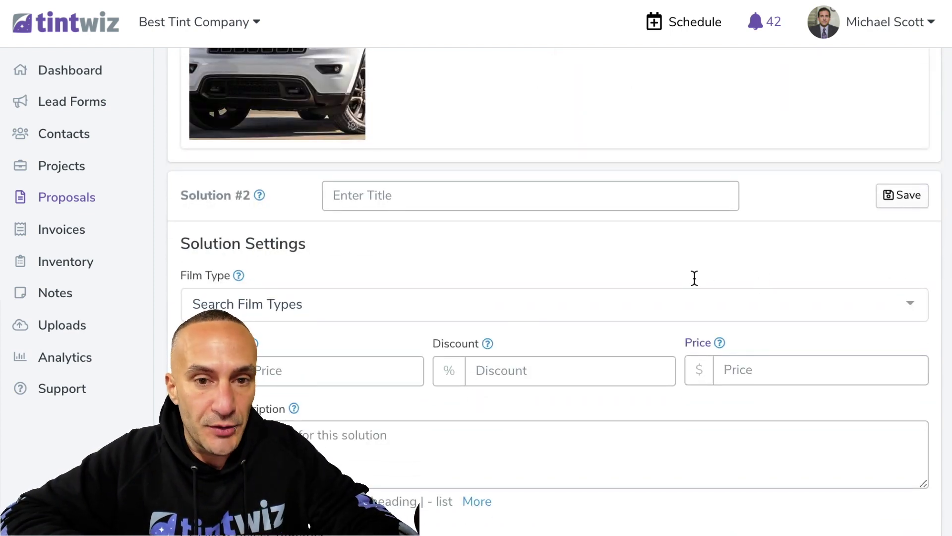
# Title the second solution 'BETTER - Privacy, UV, and Heat Blocking' with XPEL Prime XR Black film
pyautogui.click(514, 205)
pyautogui.write('BETTER - Privacy, UV, and Heat Blocking')
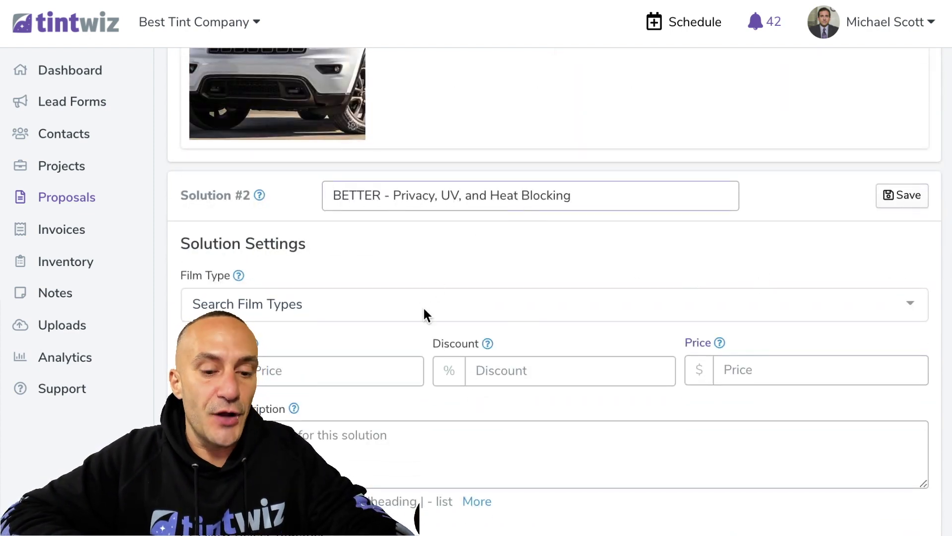
pyautogui.click(424, 308)
pyautogui.write('xpel')
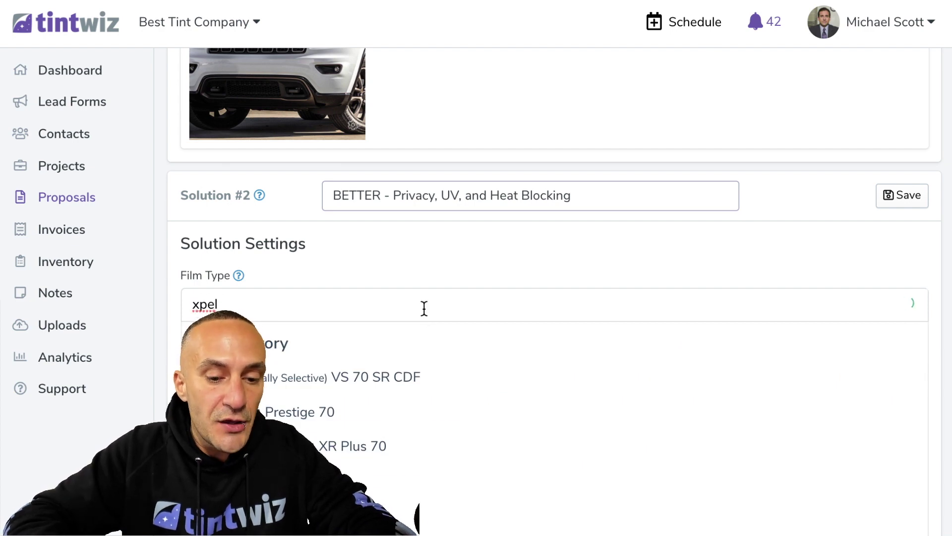
pyautogui.write(' prime')
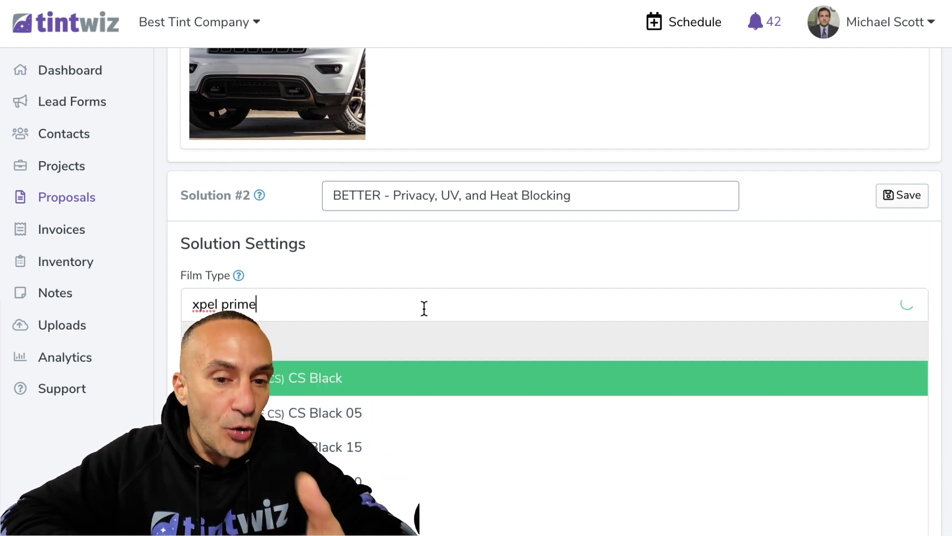
pyautogui.scroll(-10, 388, 395)
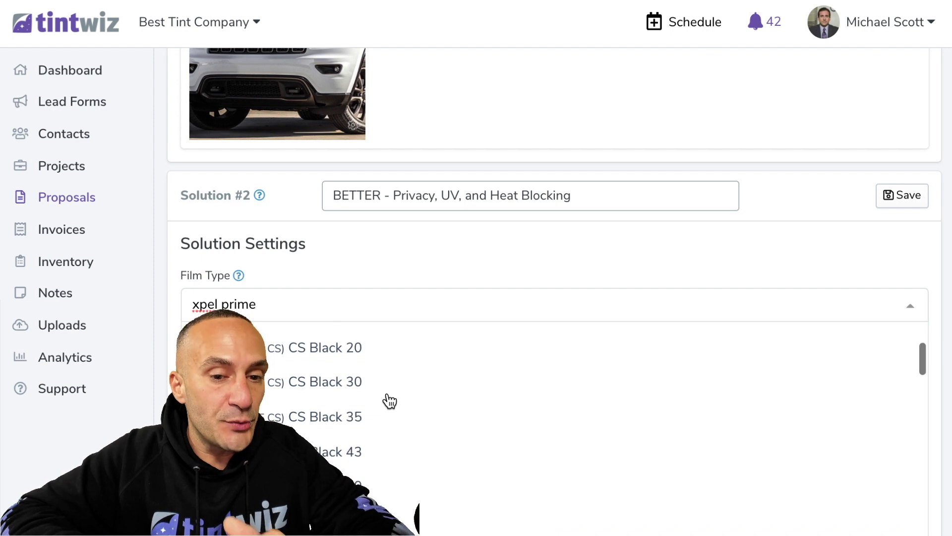
pyautogui.scroll(-10, 390, 401)
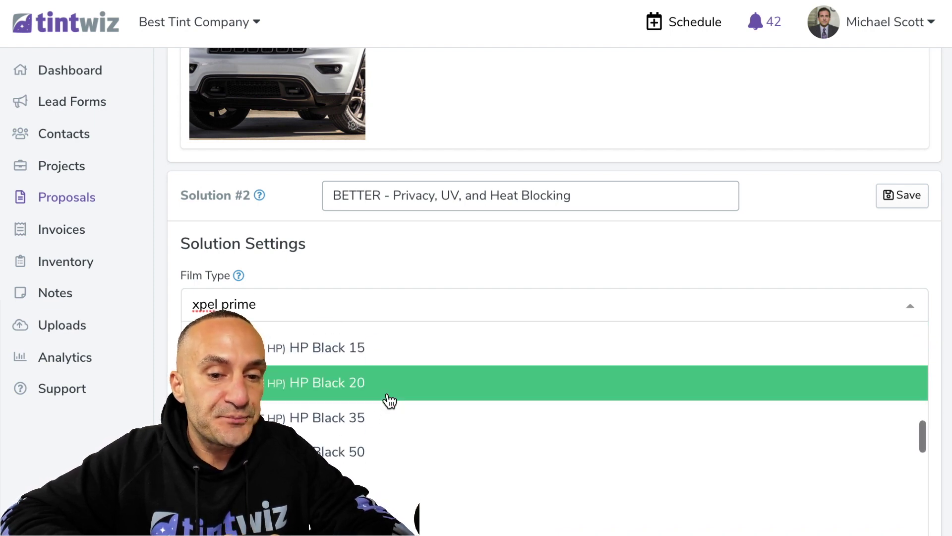
pyautogui.click(375, 381)
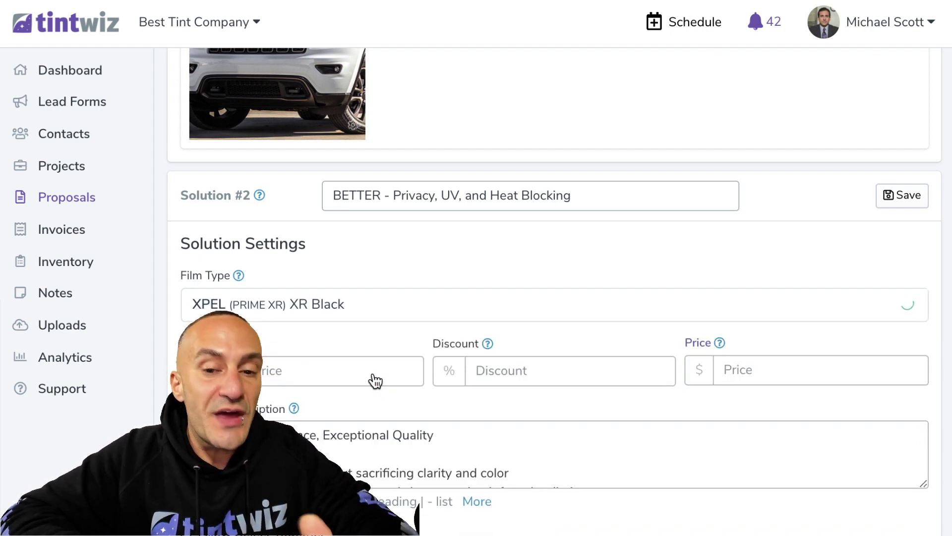
# Set the BETTER solution's price to $350.00
pyautogui.click(762, 373)
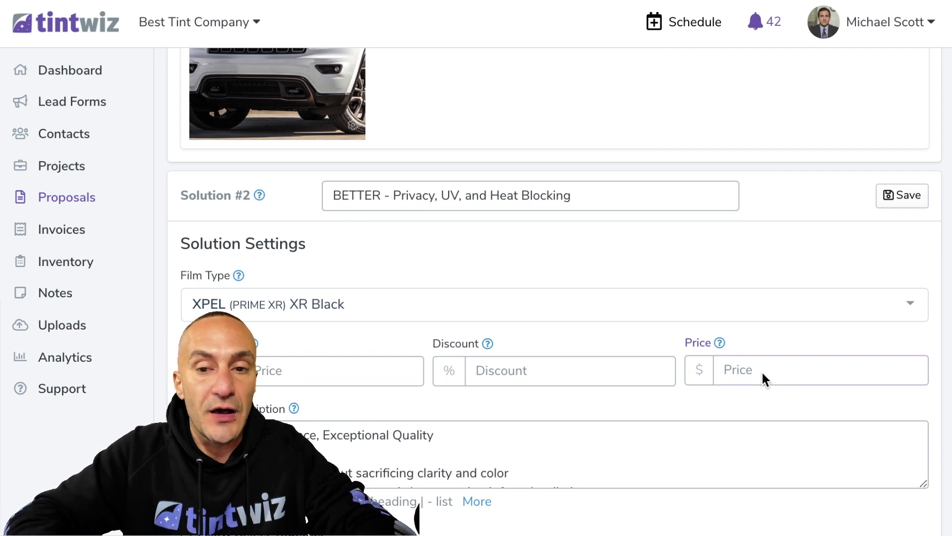
pyautogui.write('350.00')
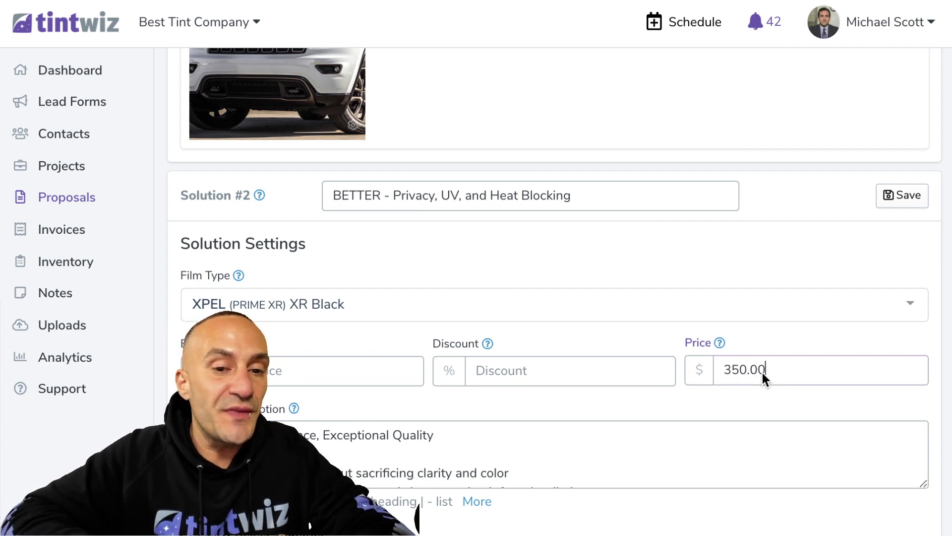
pyautogui.scroll(-4, 585, 293)
pyautogui.scroll(-1, 585, 292)
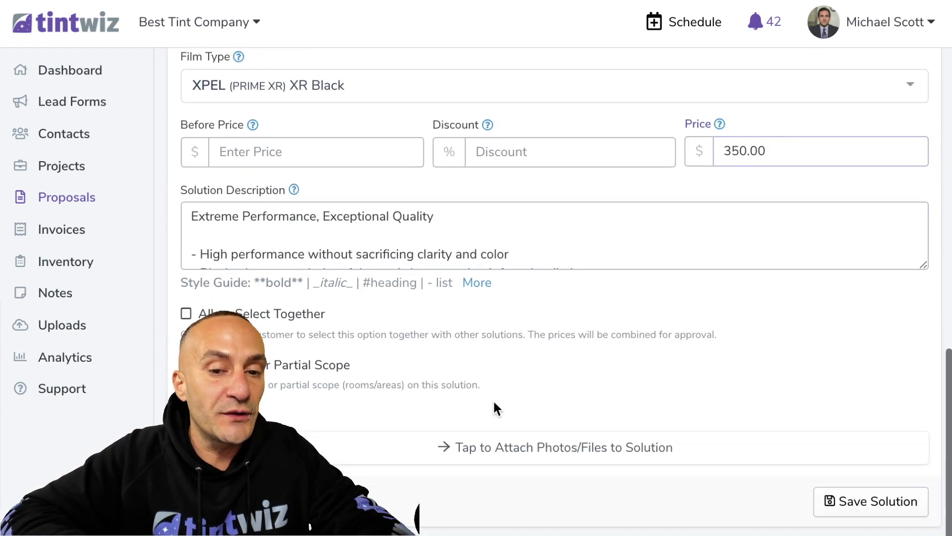
# Attach and upload the car photo, then save the BETTER solution
pyautogui.click(472, 449)
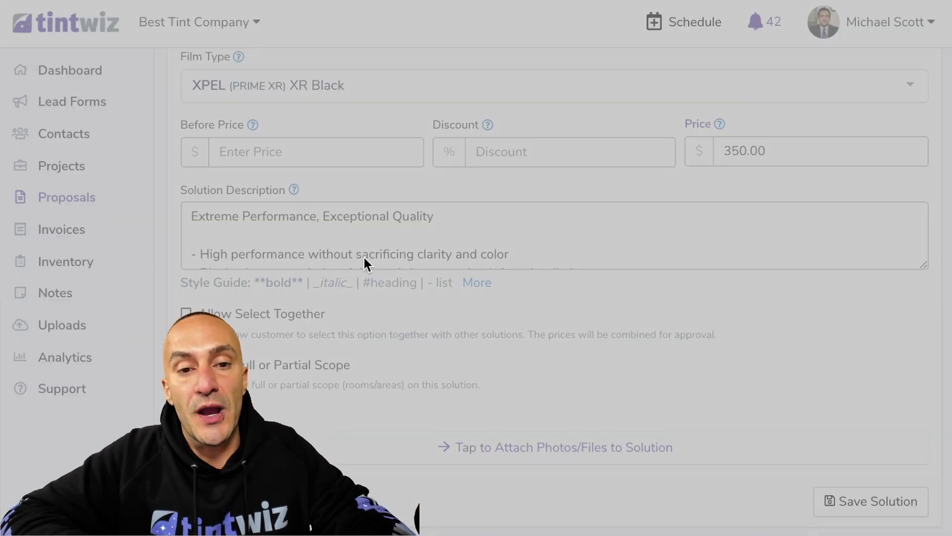
pyautogui.scroll(-4, 683, 362)
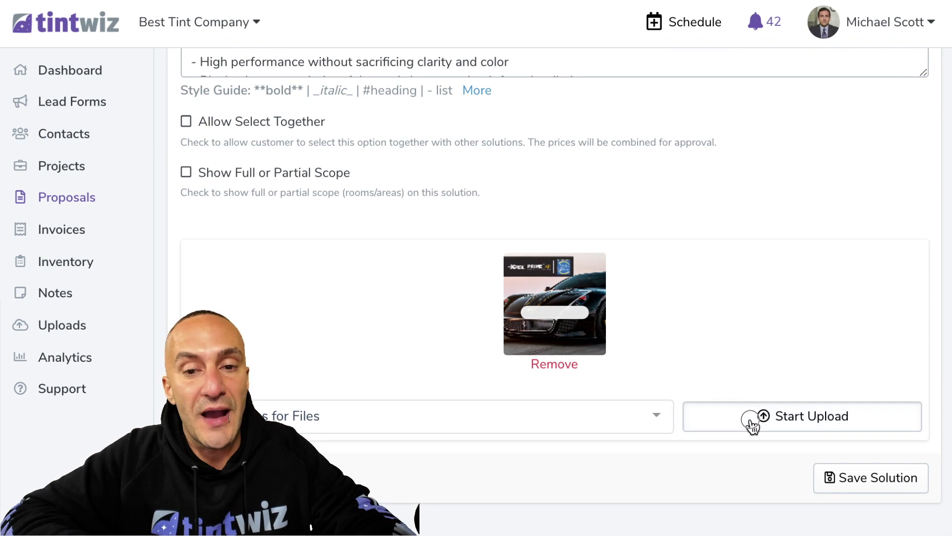
pyautogui.click(750, 414)
pyautogui.scroll(3, 364, 255)
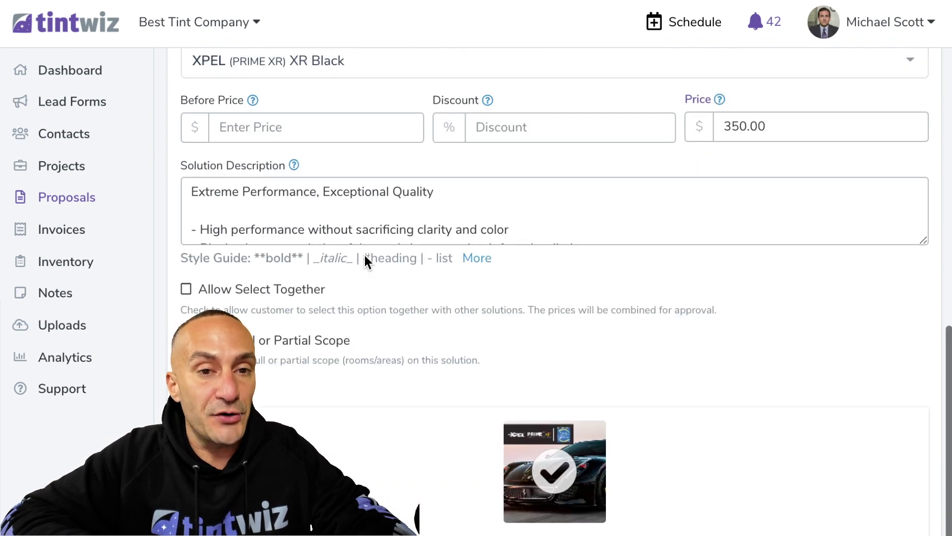
pyautogui.scroll(-4, 365, 255)
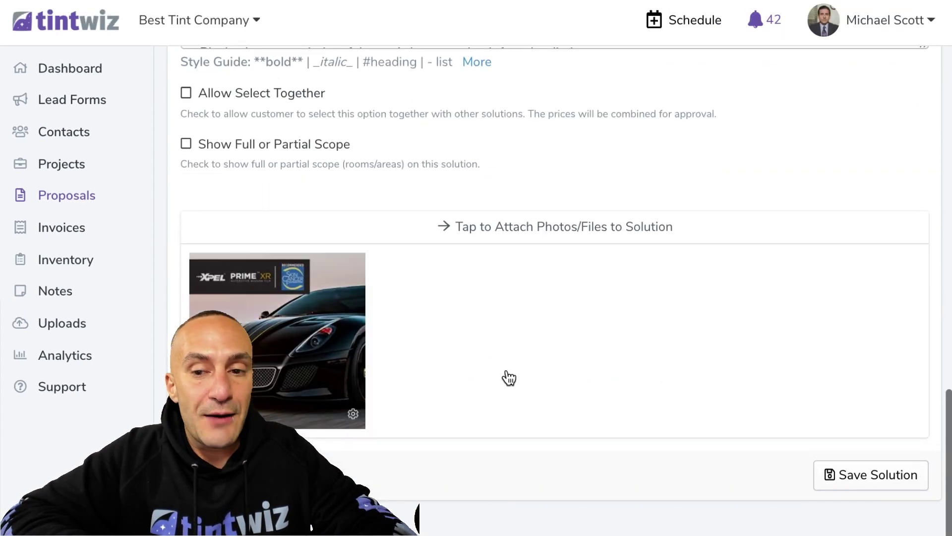
pyautogui.click(852, 478)
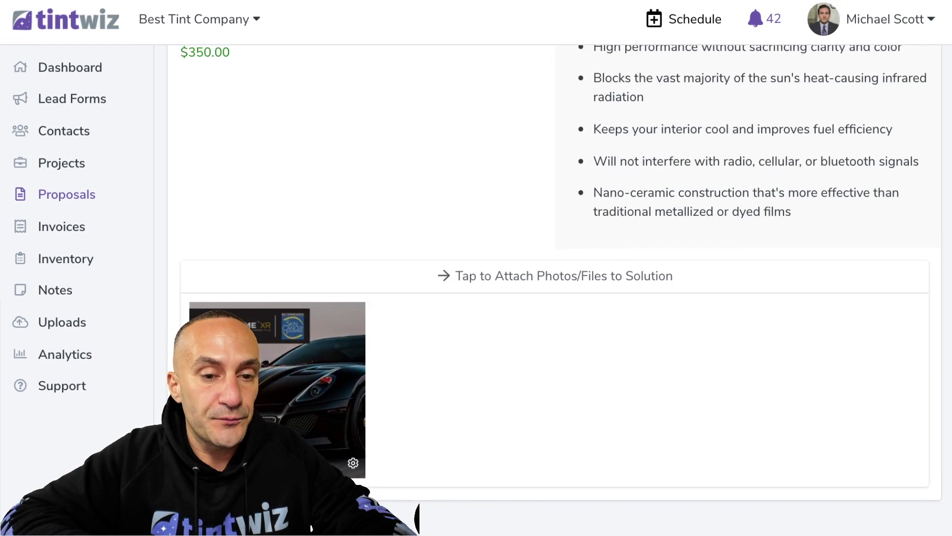
pyautogui.scroll(-8, 548, 349)
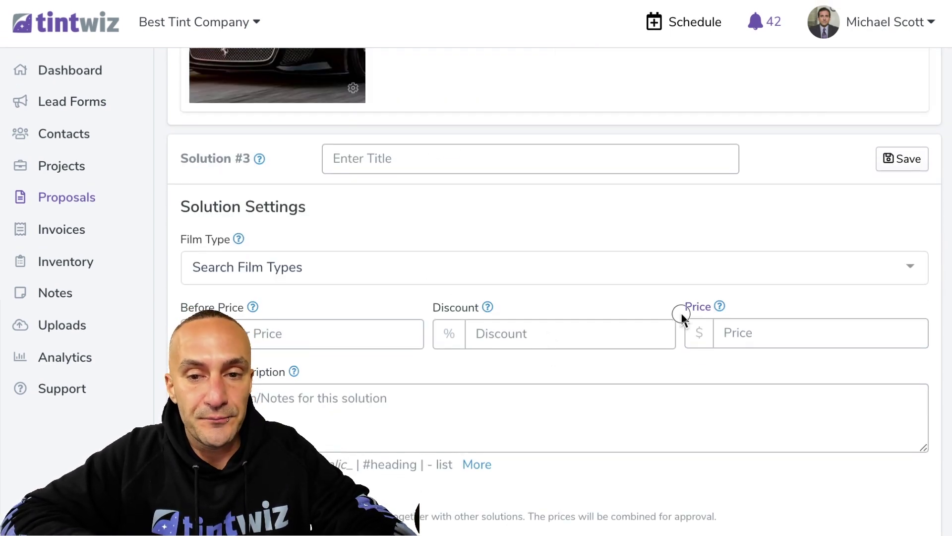
# Title Solution #3 'BEST - Privacy, UV, and BEST Heat Blocking' with XPEL XR Plus film at $550.00
pyautogui.click(422, 159)
pyautogui.write('BEST - Privacy, UV, and BEST Heat Blocking')
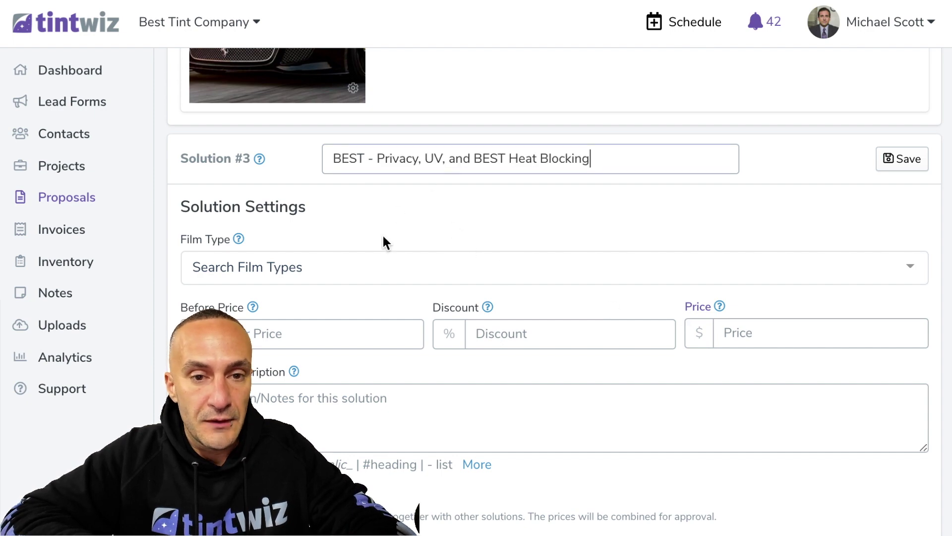
pyautogui.click(373, 259)
pyautogui.write('xpel ')
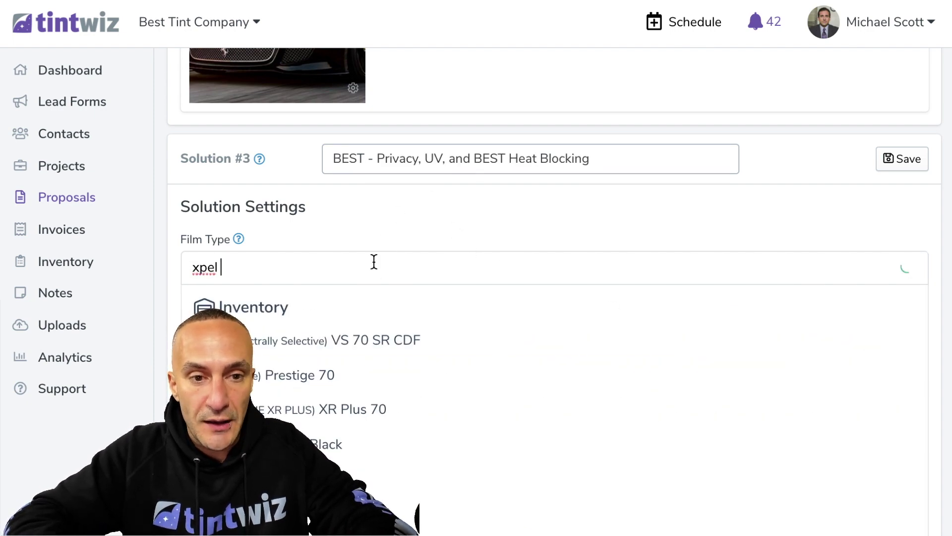
pyautogui.write('xr plus')
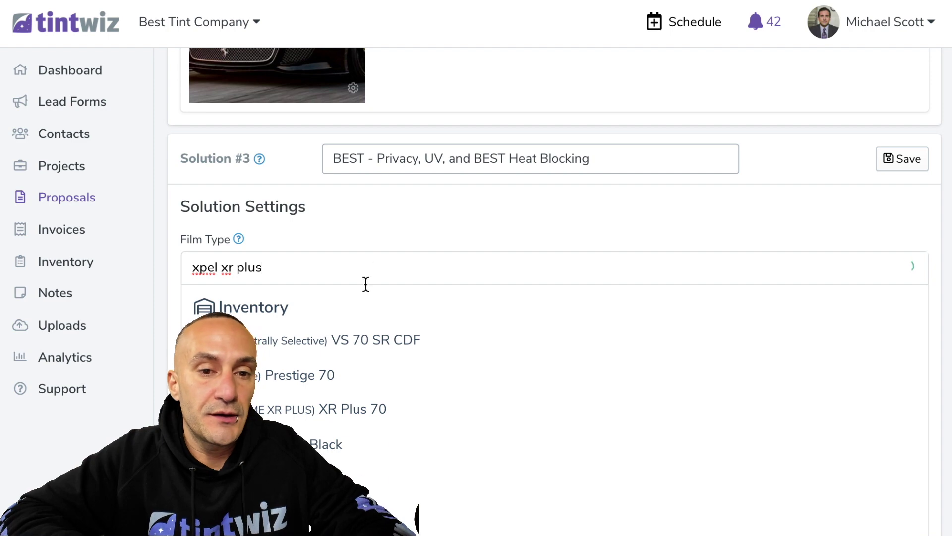
pyautogui.click(340, 336)
pyautogui.click(733, 331)
pyautogui.write('550.')
# Attach and upload the purple car photo, then save the BEST solution
pyautogui.scroll(-4, 733, 330)
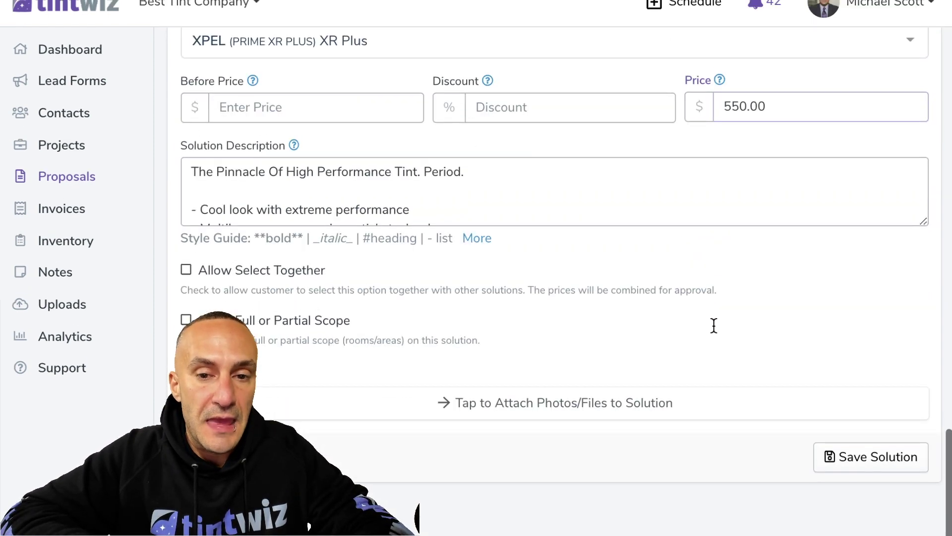
pyautogui.click(508, 435)
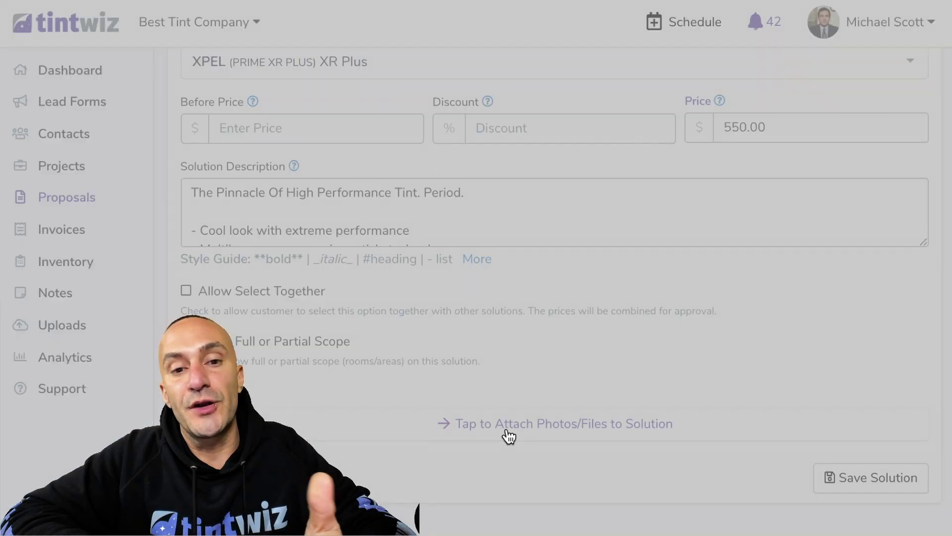
pyautogui.doubleClick(364, 274)
pyautogui.scroll(-4, 712, 401)
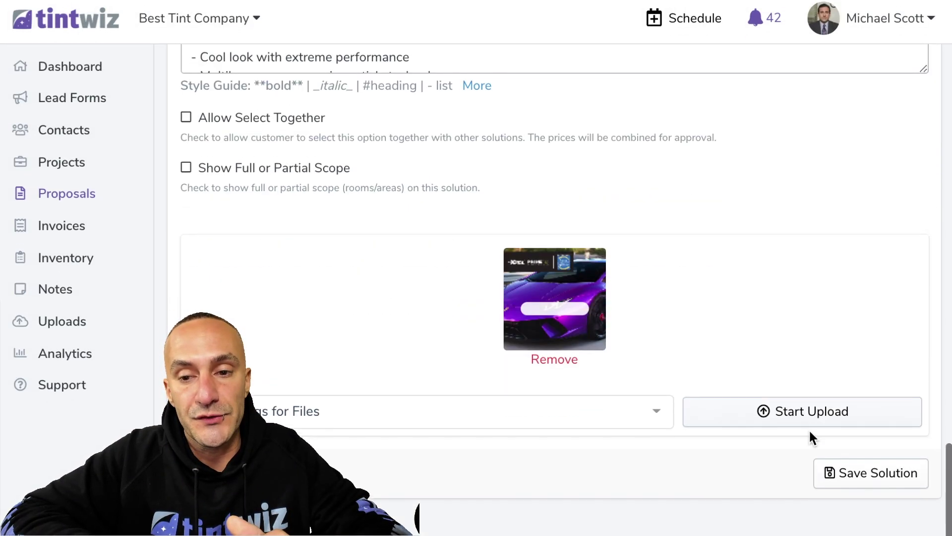
pyautogui.click(838, 424)
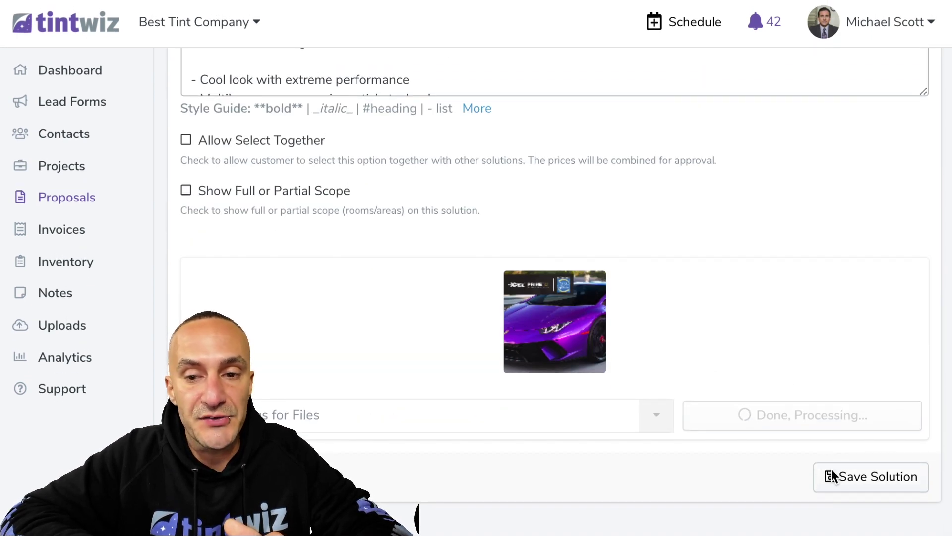
pyautogui.scroll(-1, 831, 469)
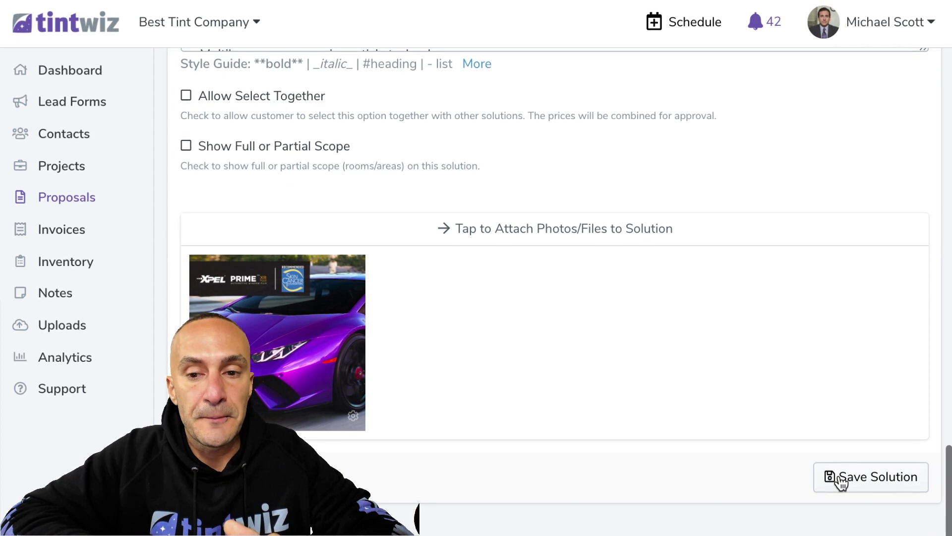
pyautogui.click(839, 480)
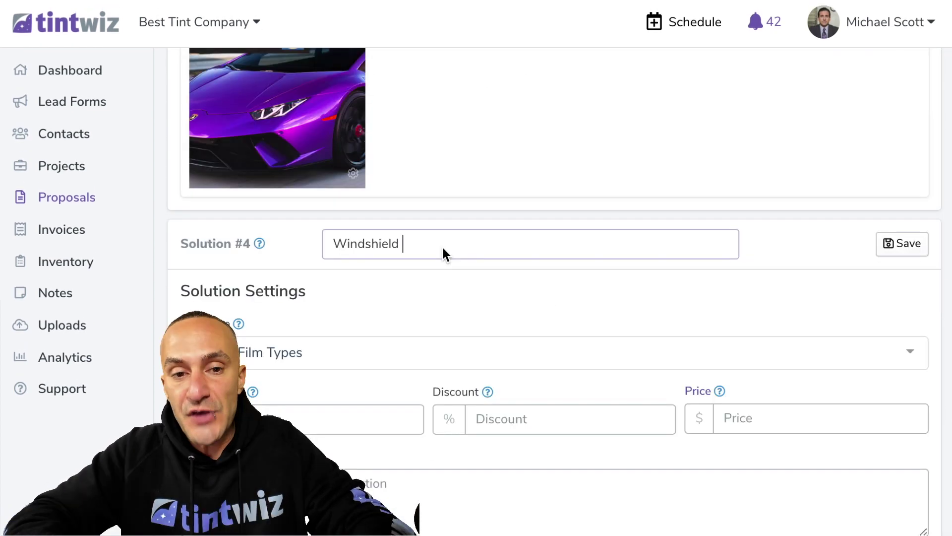
# Add the '- Clear Heat Blocking Ceramic' bullet, pick XPEL XR Plus 70, and price it at $250.00
pyautogui.write('-')
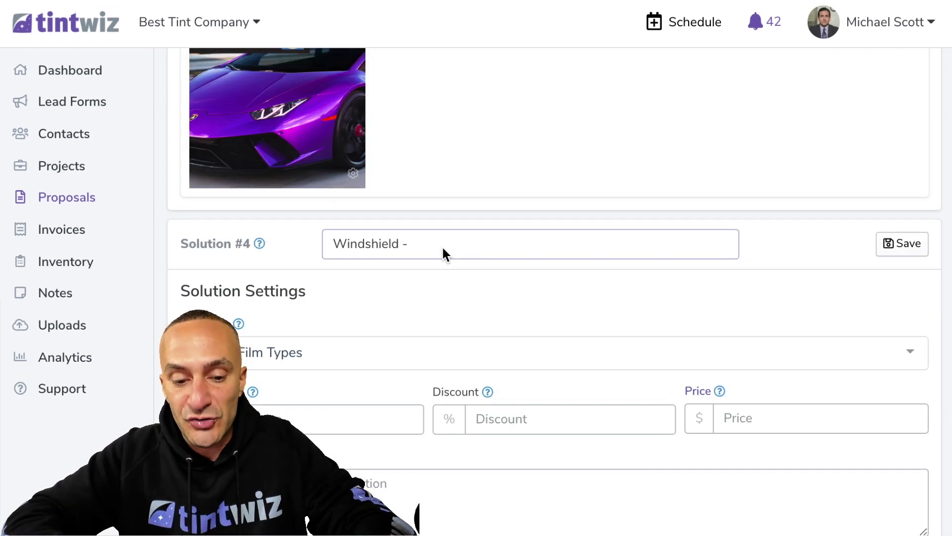
pyautogui.write(' Clear Heat Blo')
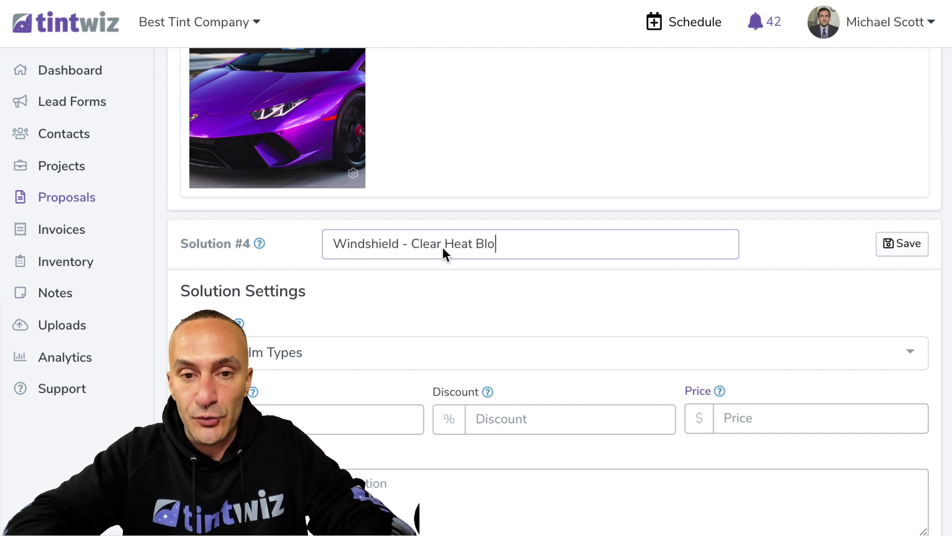
pyautogui.write('cking Ceramic')
pyautogui.scroll(-3, 439, 295)
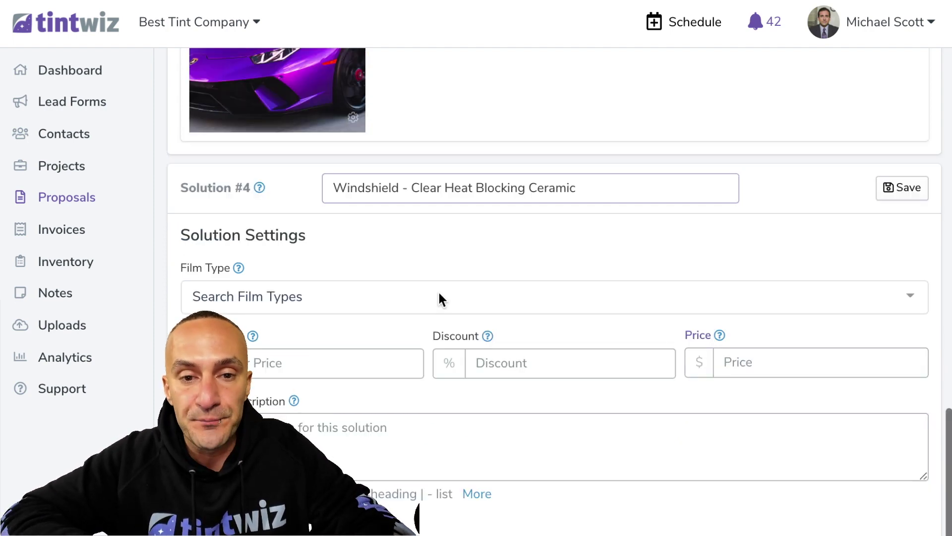
pyautogui.click(422, 233)
pyautogui.write('xpel 70')
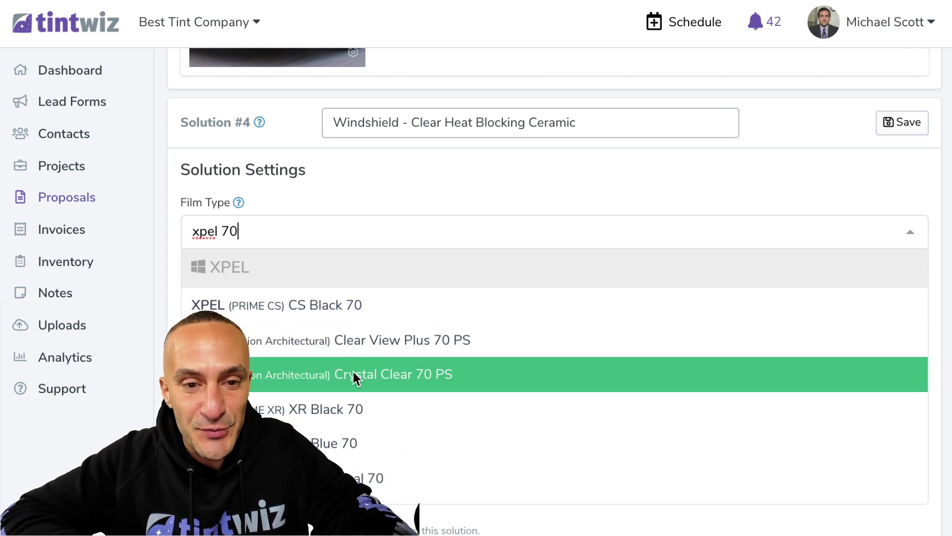
pyautogui.scroll(-1, 350, 420)
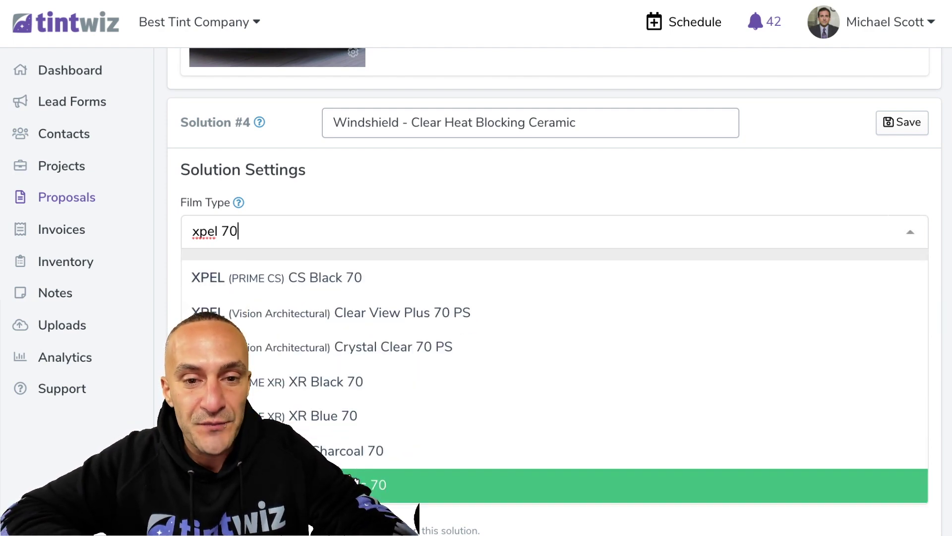
pyautogui.click(367, 484)
pyautogui.click(753, 297)
pyautogui.write('250.00')
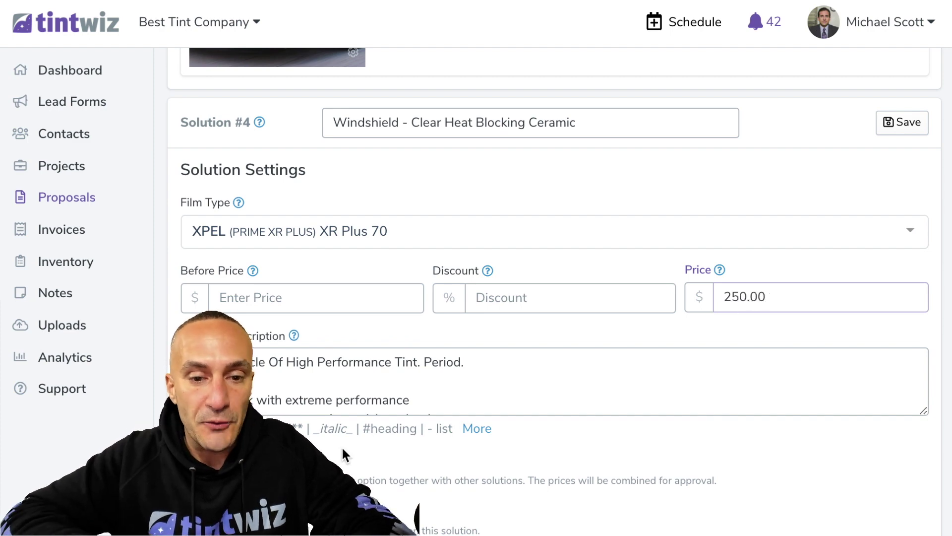
# Attach and upload the silver car photo, then save the windshield solution
pyautogui.scroll(-3, 342, 449)
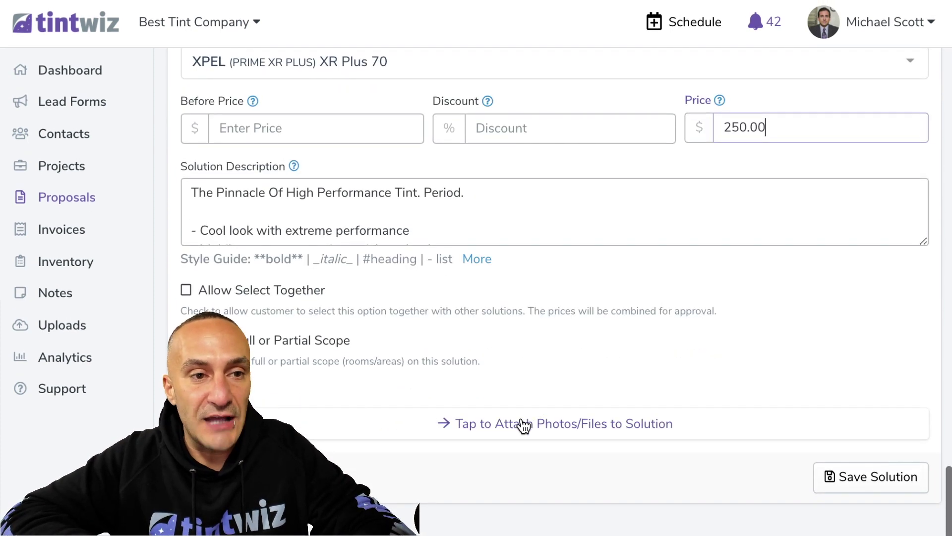
pyautogui.click(521, 427)
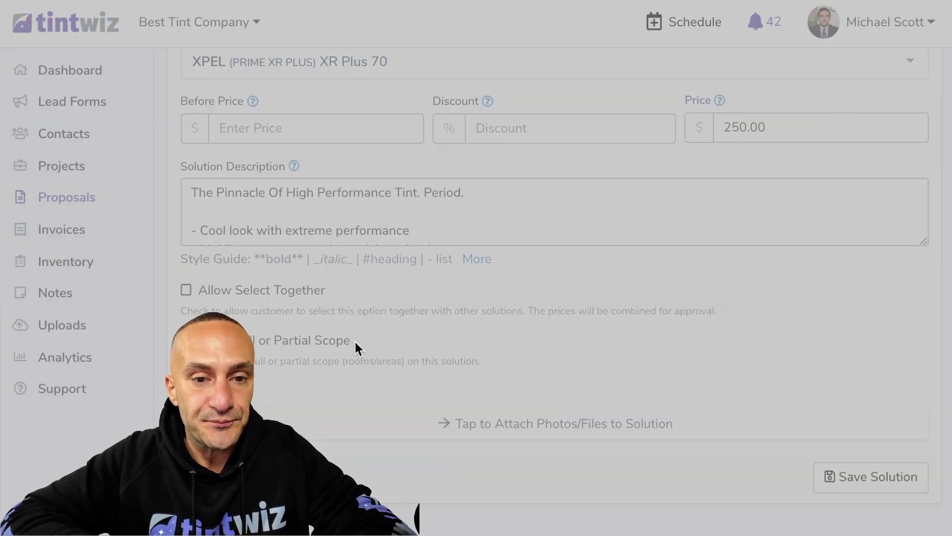
pyautogui.doubleClick(338, 294)
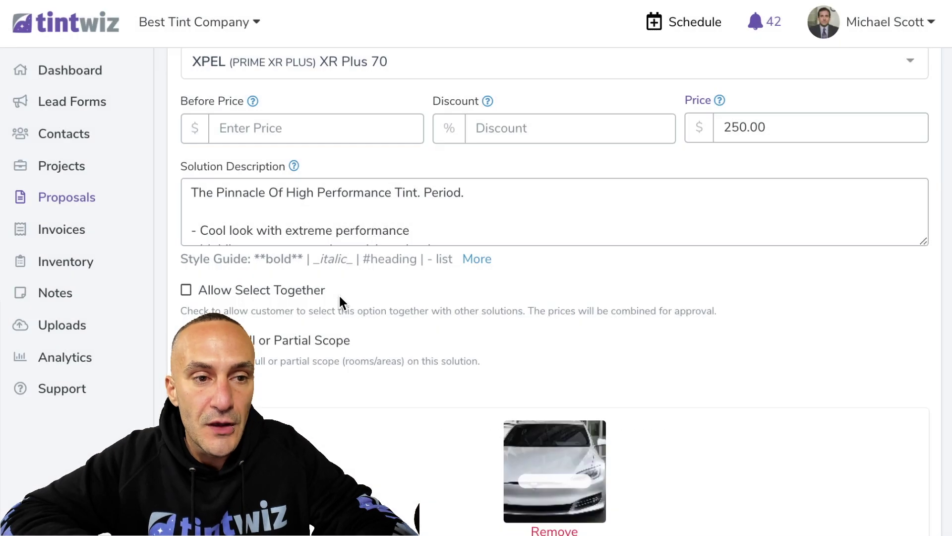
pyautogui.scroll(-3, 651, 345)
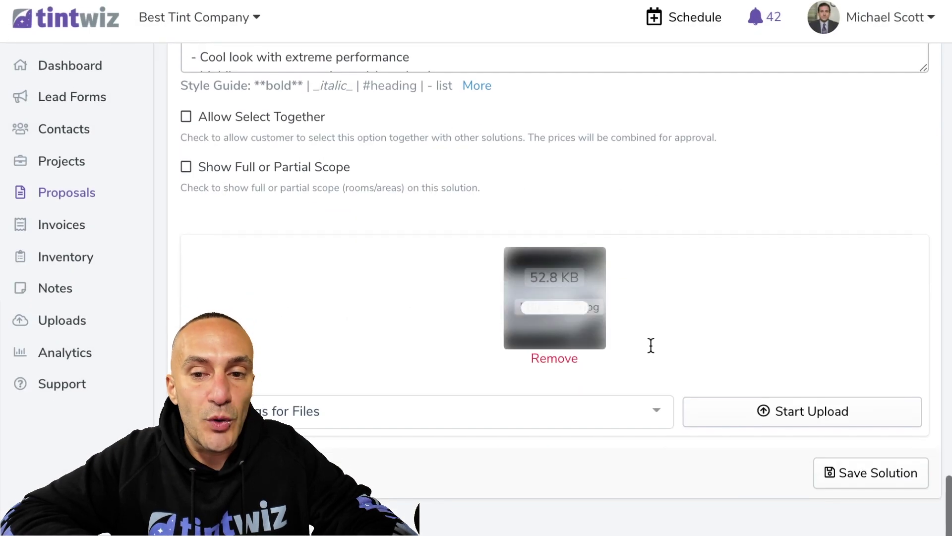
pyautogui.click(733, 410)
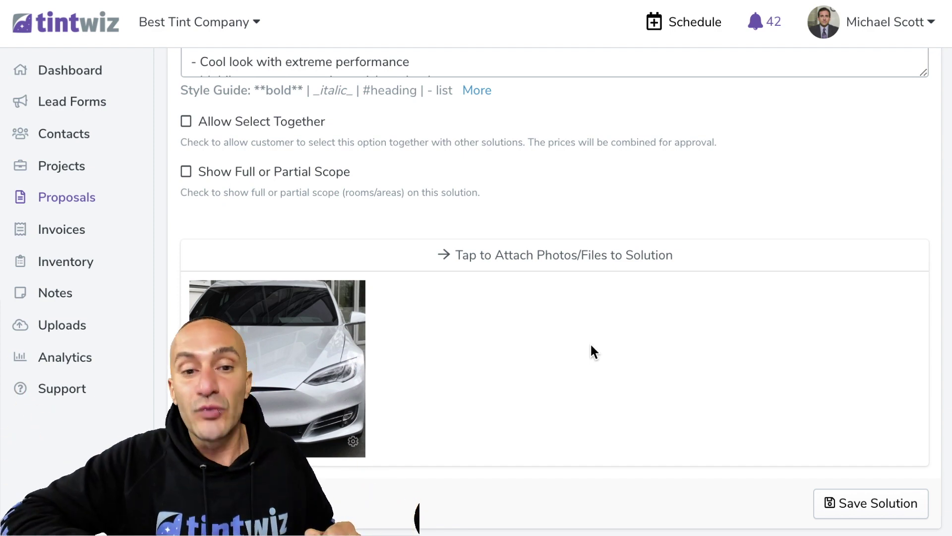
pyautogui.scroll(-1, 517, 371)
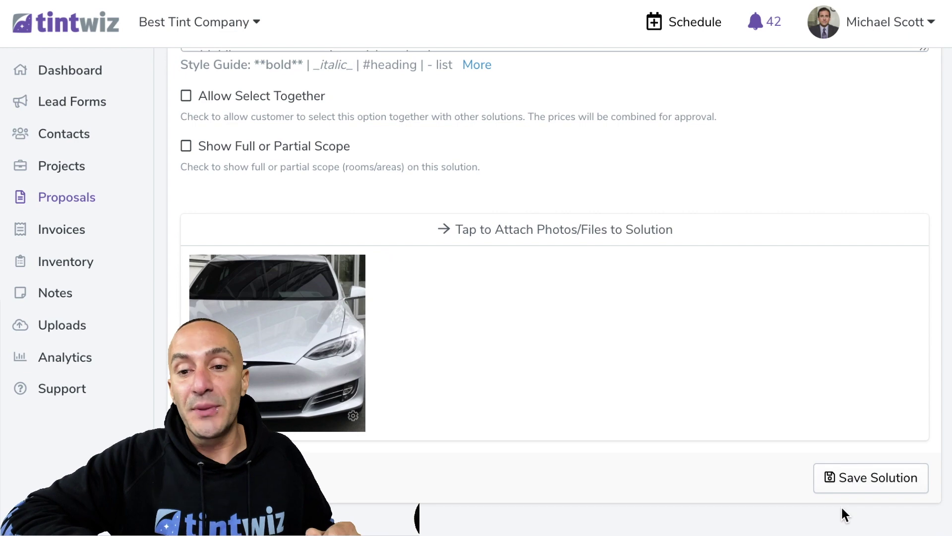
pyautogui.click(852, 477)
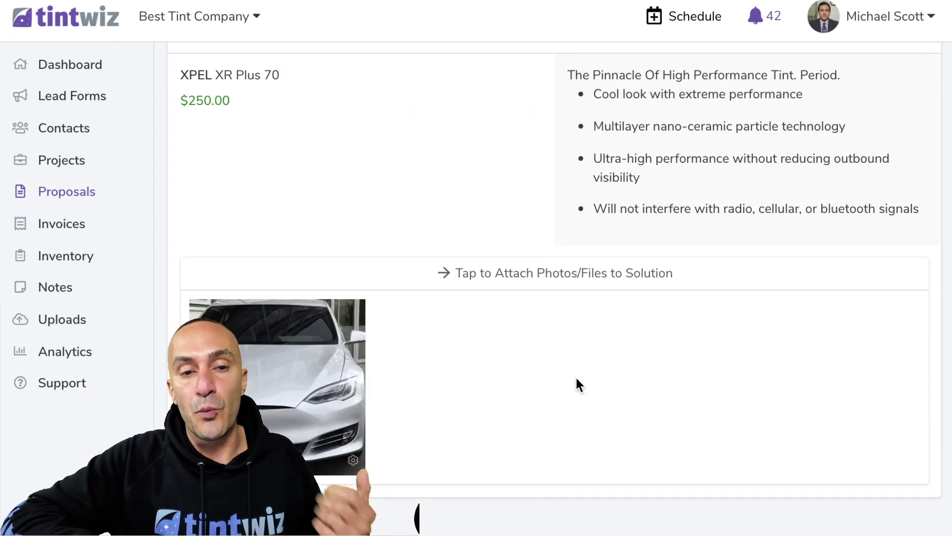
pyautogui.scroll(15, 576, 379)
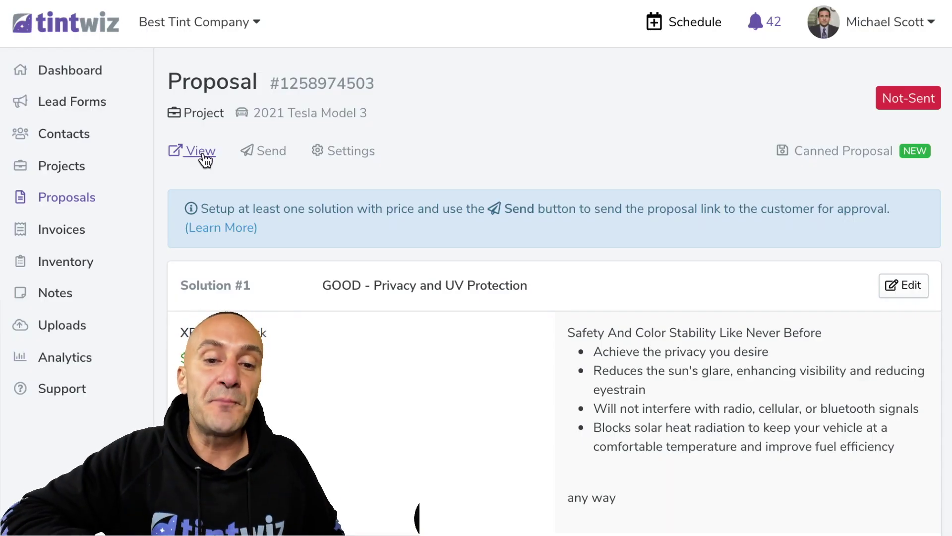
pyautogui.scroll(-10, 457, 273)
pyautogui.scroll(10, 456, 278)
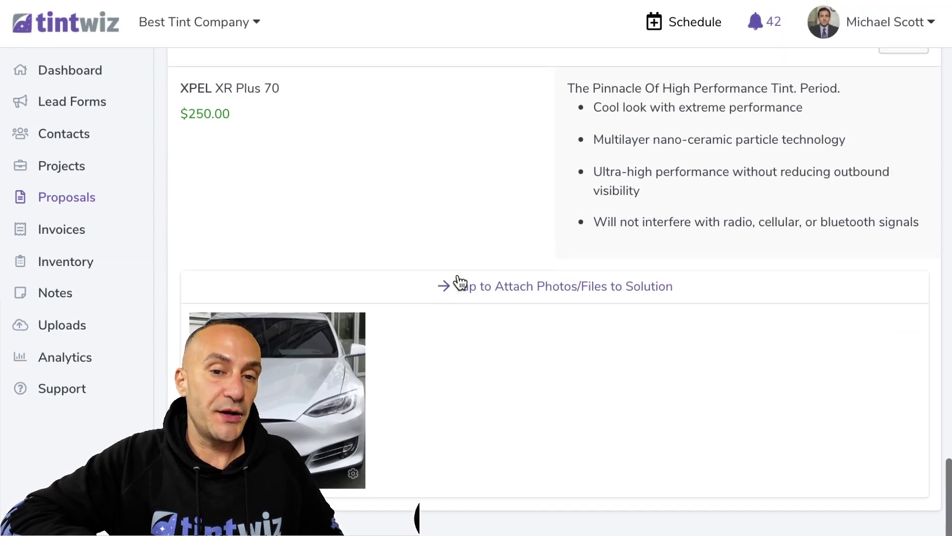
pyautogui.scroll(3, 228, 145)
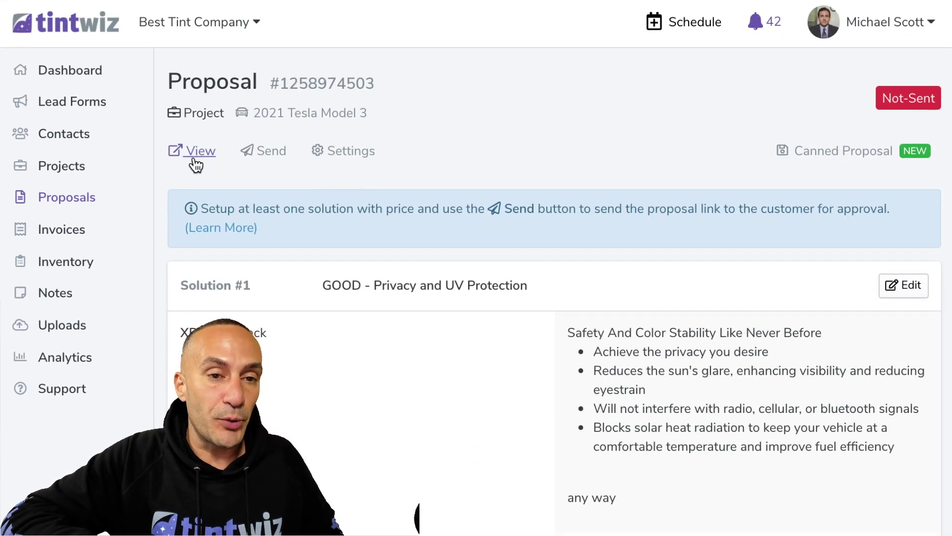
pyautogui.click(196, 155)
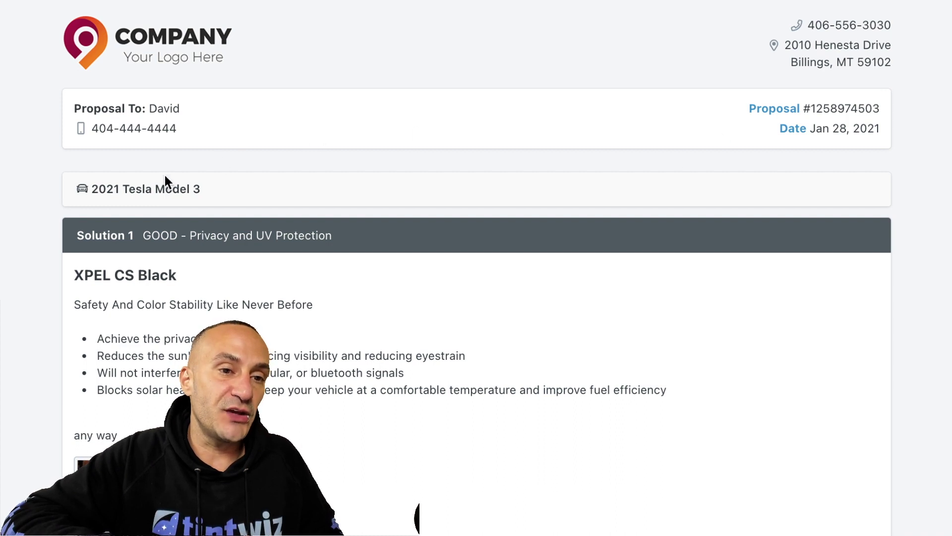
pyautogui.moveTo(203, 189); pyautogui.dragTo(115, 189)
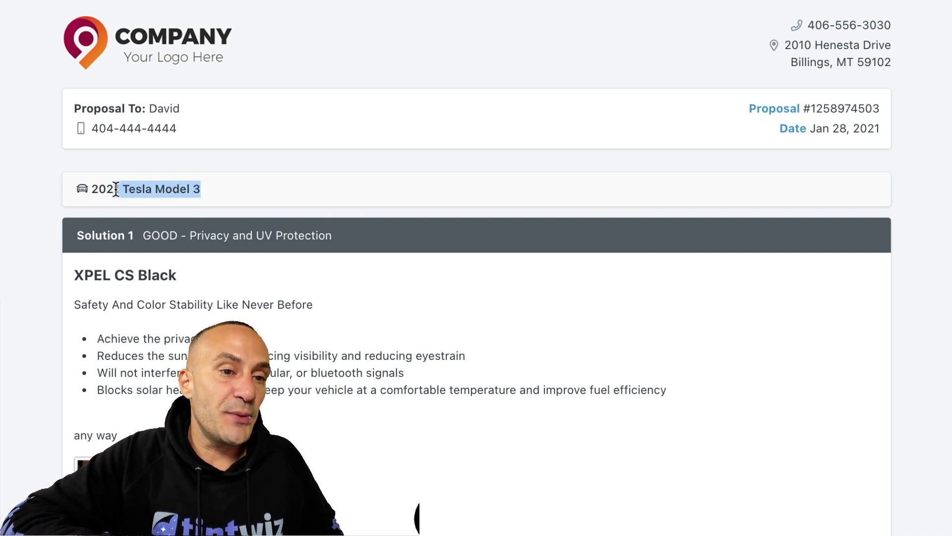
pyautogui.click(144, 188)
pyautogui.scroll(-5, 147, 186)
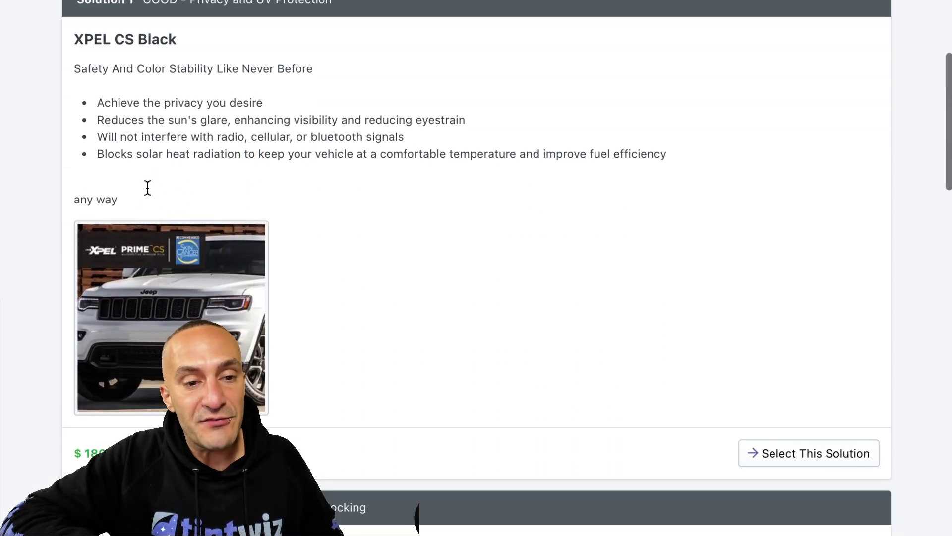
pyautogui.scroll(-5, 339, 208)
pyautogui.click(759, 144)
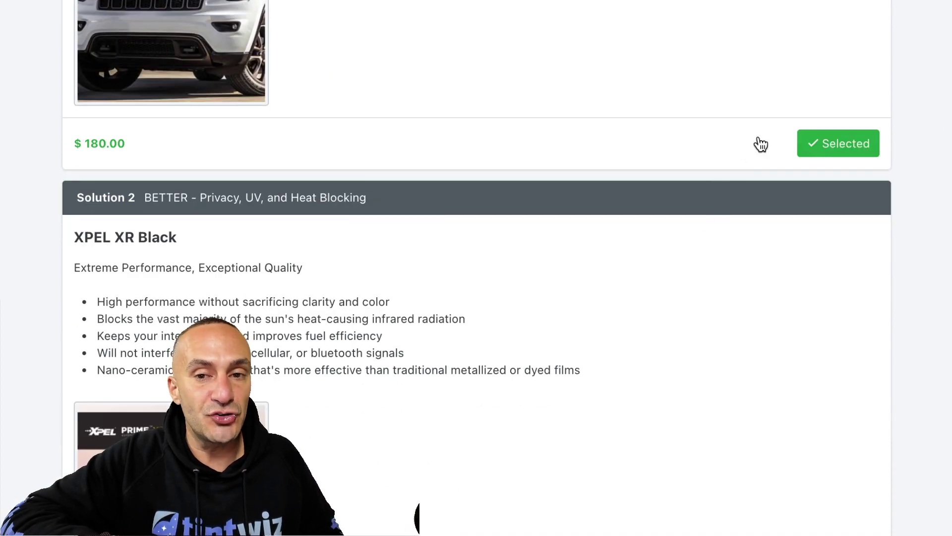
pyautogui.scroll(-10, 759, 145)
pyautogui.click(791, 136)
pyautogui.scroll(-8, 791, 142)
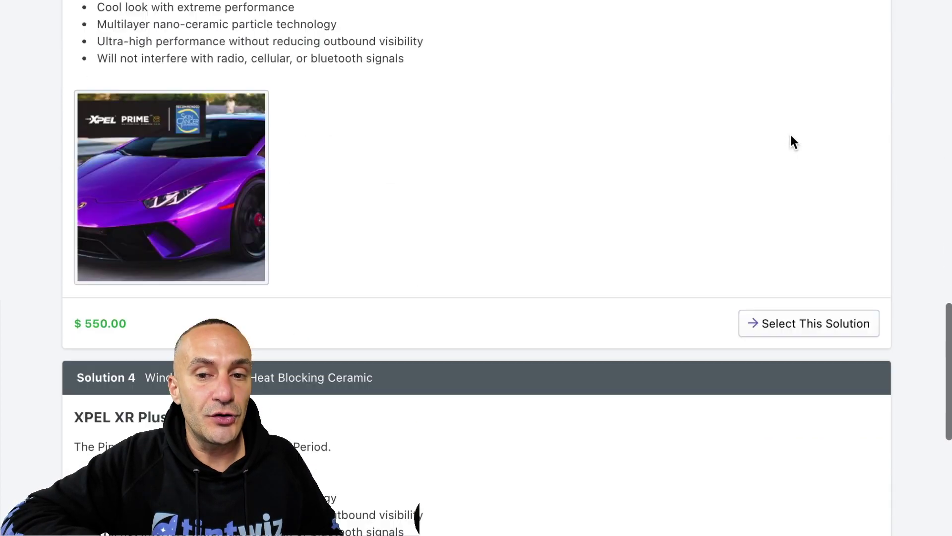
pyautogui.click(788, 199)
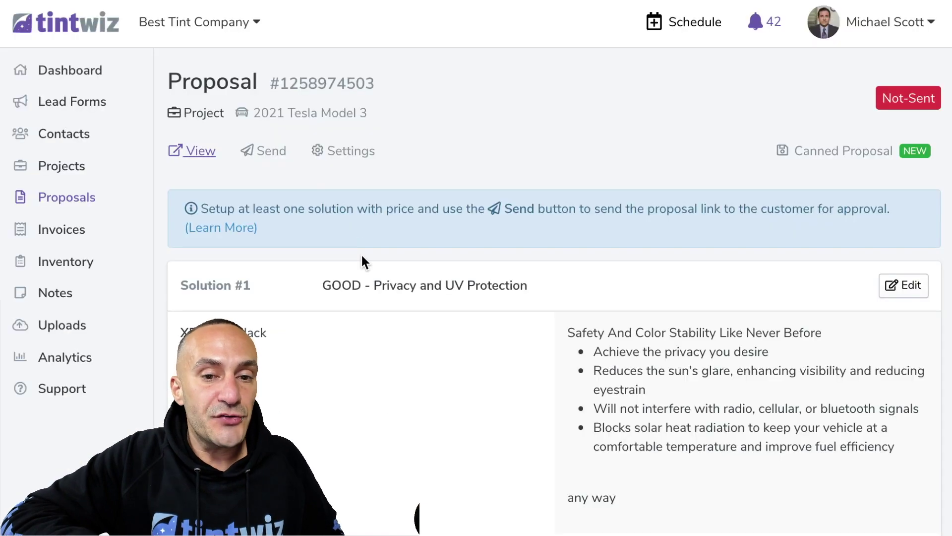
pyautogui.scroll(-20, 361, 252)
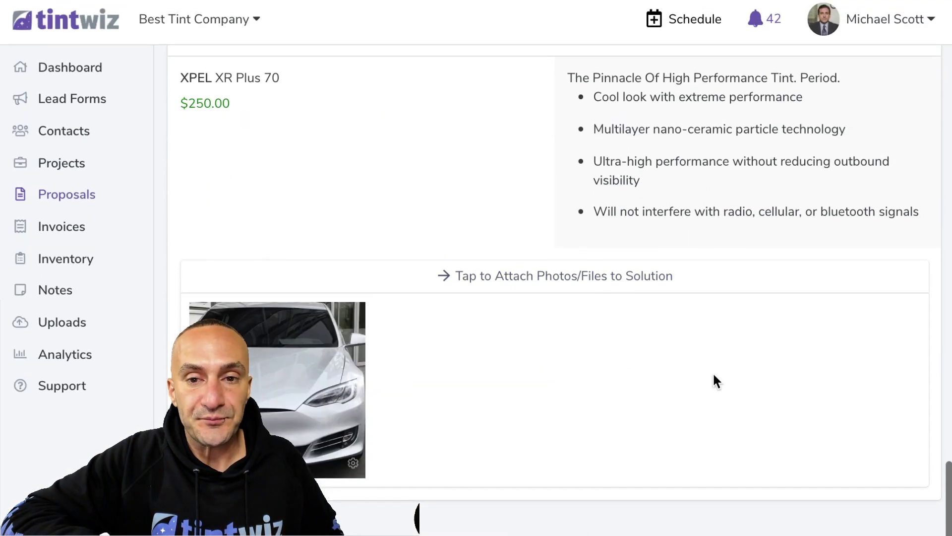
# Edit Solution #4, enable Allow Select Together, and save it
pyautogui.scroll(2, 714, 381)
pyautogui.click(905, 149)
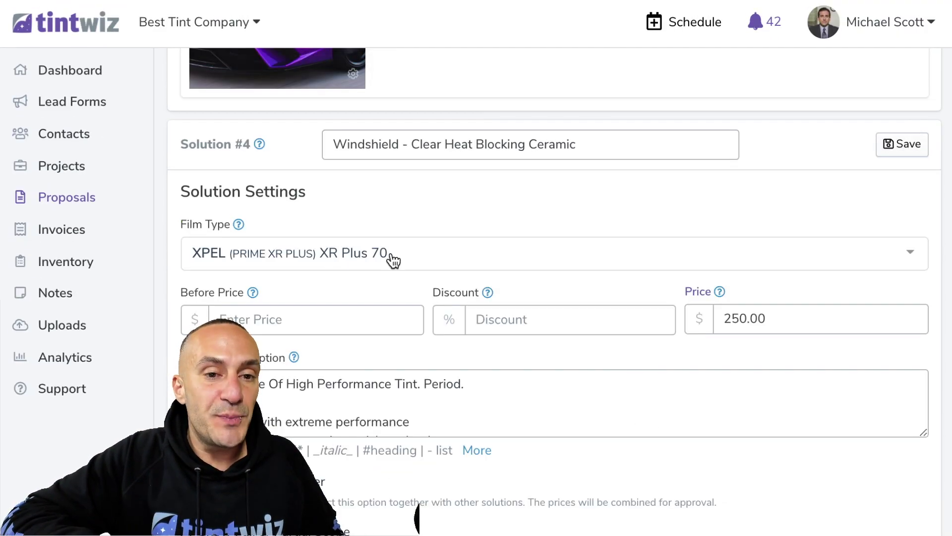
pyautogui.scroll(-3, 391, 254)
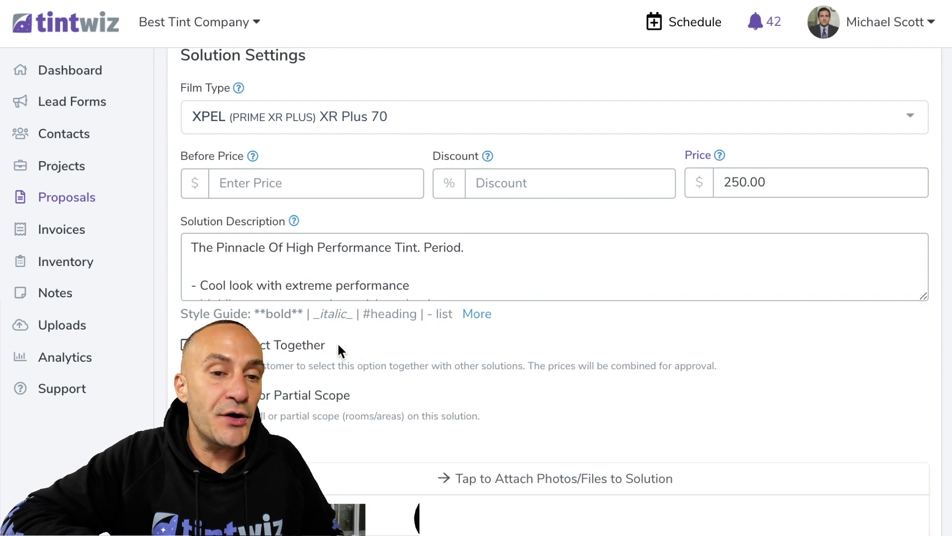
pyautogui.click(186, 346)
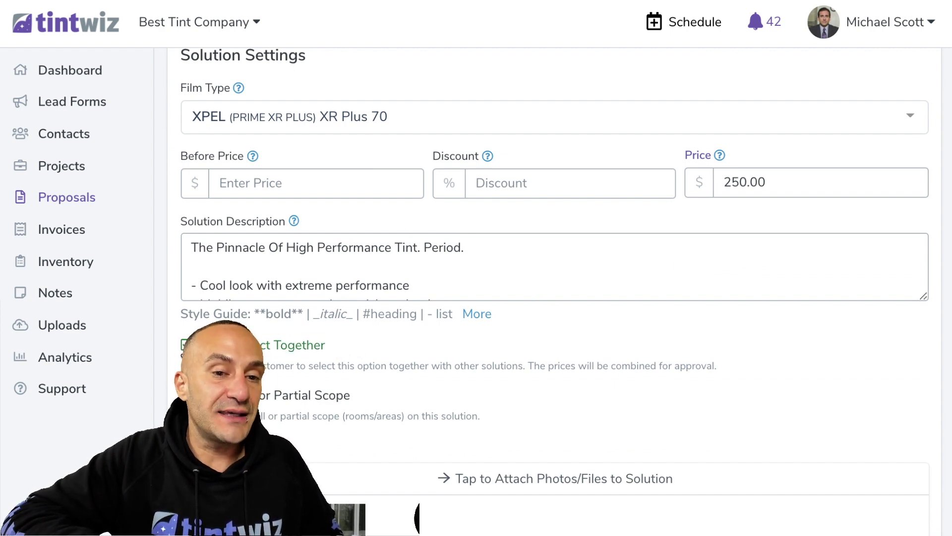
pyautogui.scroll(2, 413, 389)
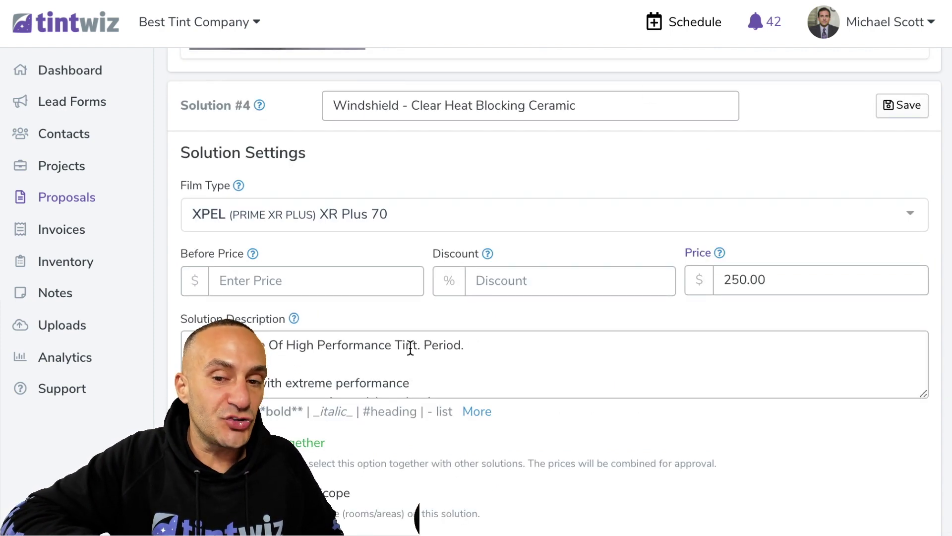
pyautogui.scroll(-3, 411, 350)
pyautogui.scroll(-5, 411, 347)
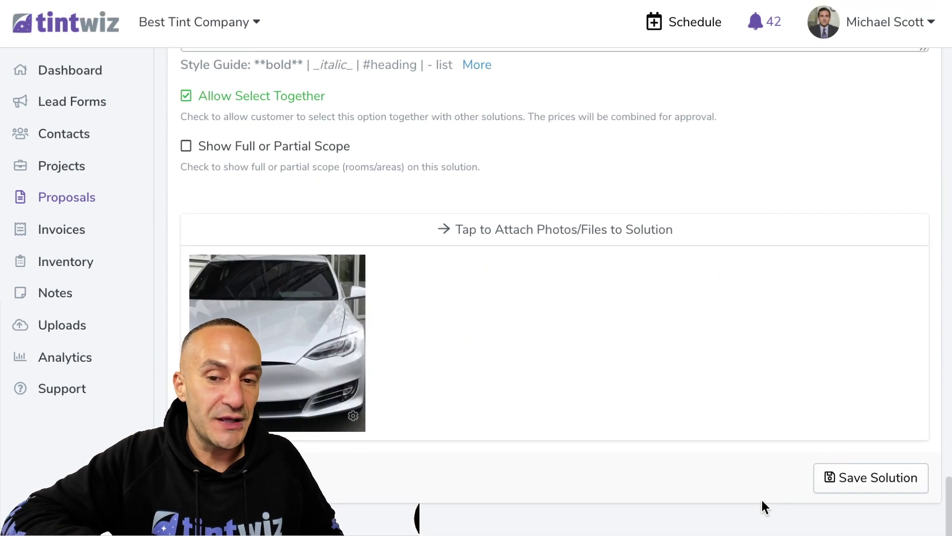
pyautogui.click(844, 476)
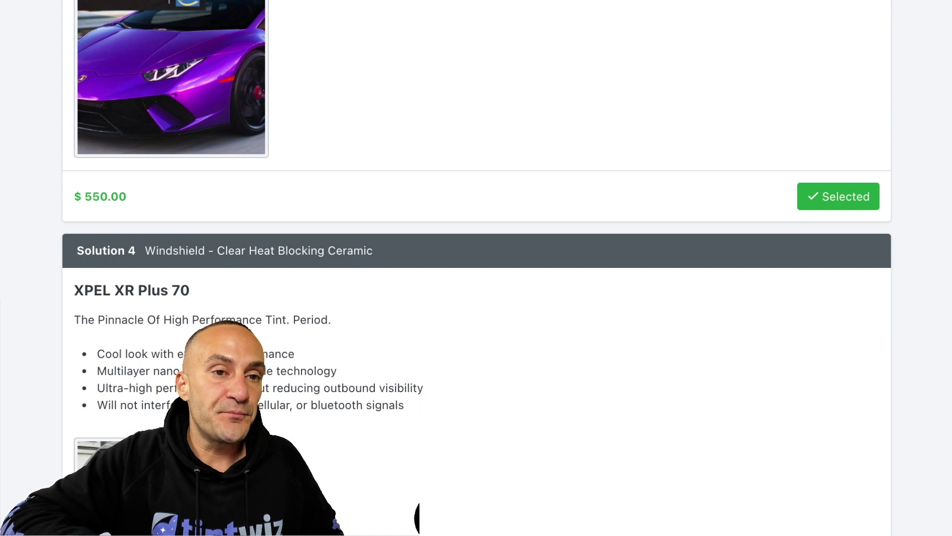
# In the customer view, select the $550 solution and add the windshield solution
pyautogui.scroll(-10, 463, 224)
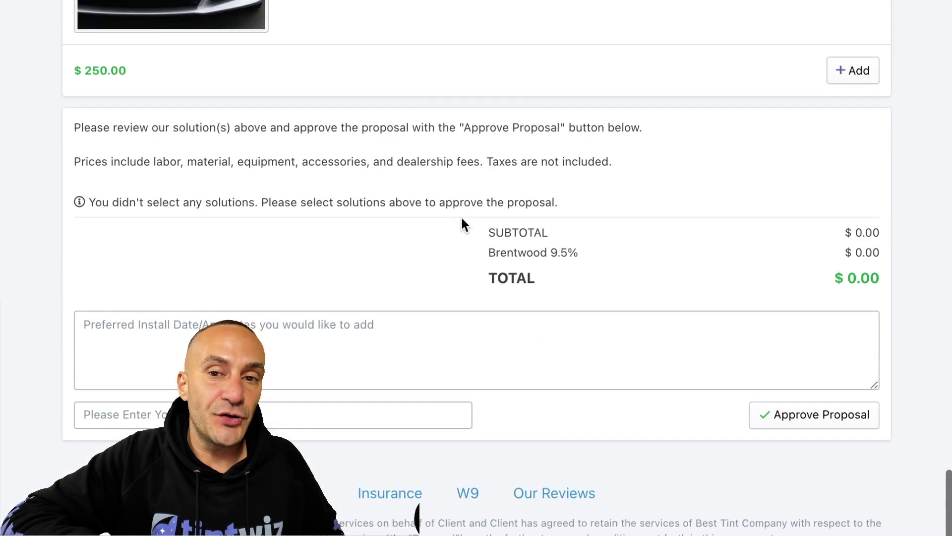
pyautogui.scroll(5, 464, 224)
pyautogui.scroll(3, 461, 219)
pyautogui.click(793, 71)
pyautogui.scroll(-4, 794, 73)
pyautogui.scroll(-2, 793, 73)
pyautogui.click(838, 234)
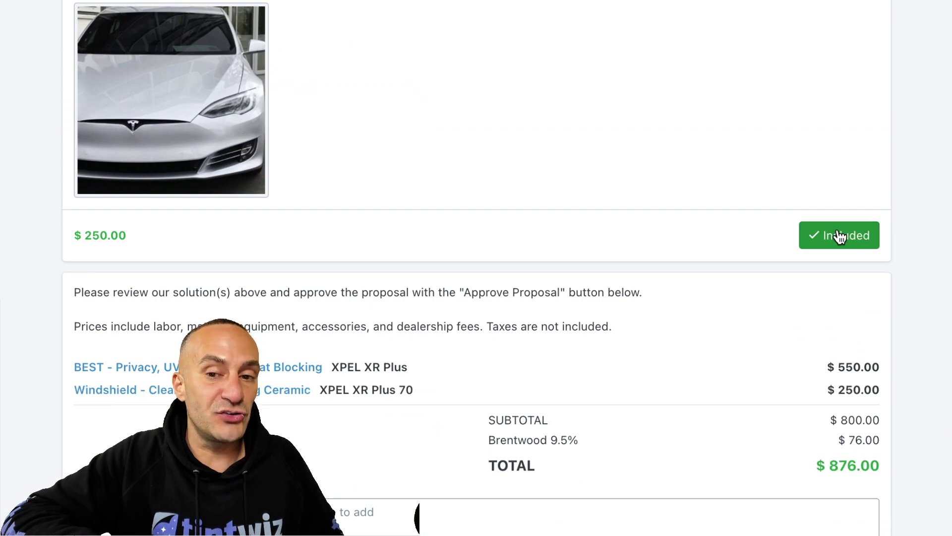
pyautogui.scroll(15, 448, 319)
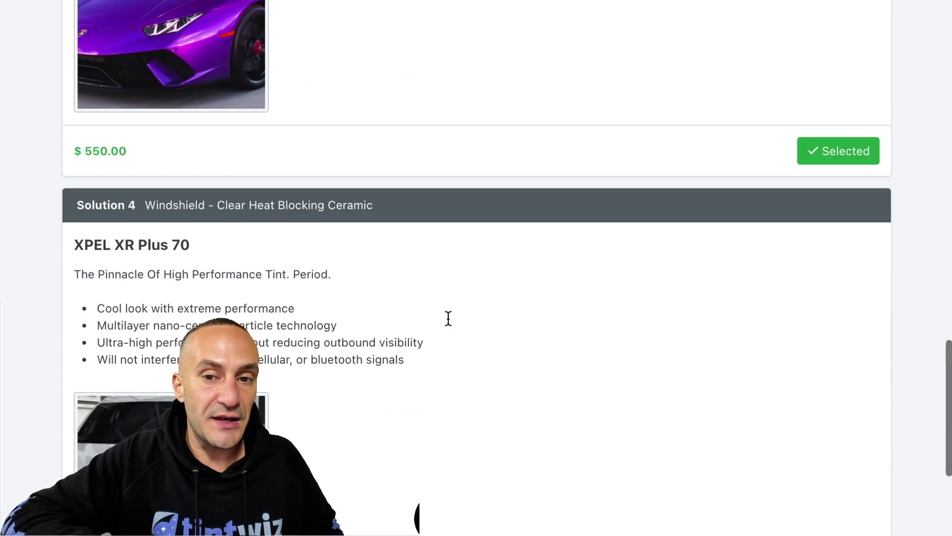
pyautogui.scroll(-3, 746, 329)
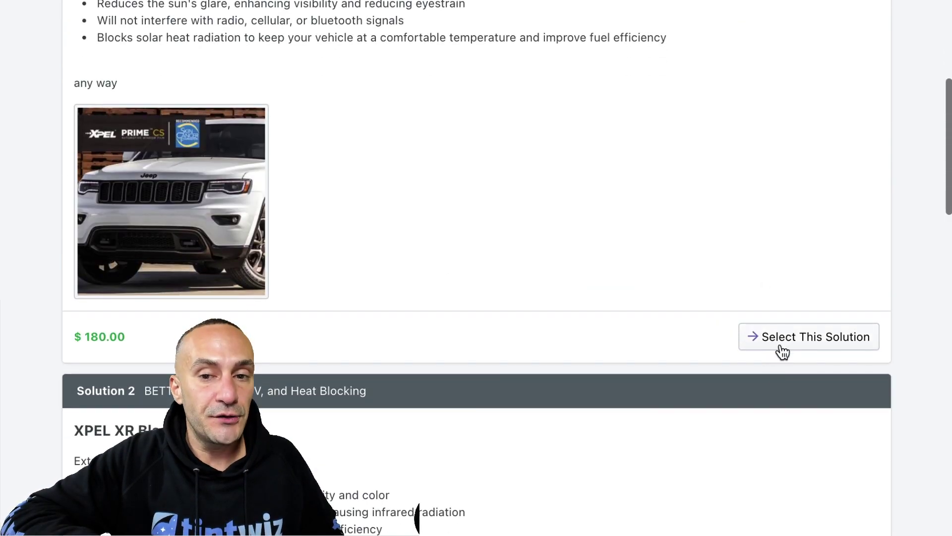
# Test selecting Solutions 1, 2 and 3, toggling the windshield off and back on
pyautogui.click(780, 349)
pyautogui.scroll(-10, 798, 327)
pyautogui.click(840, 112)
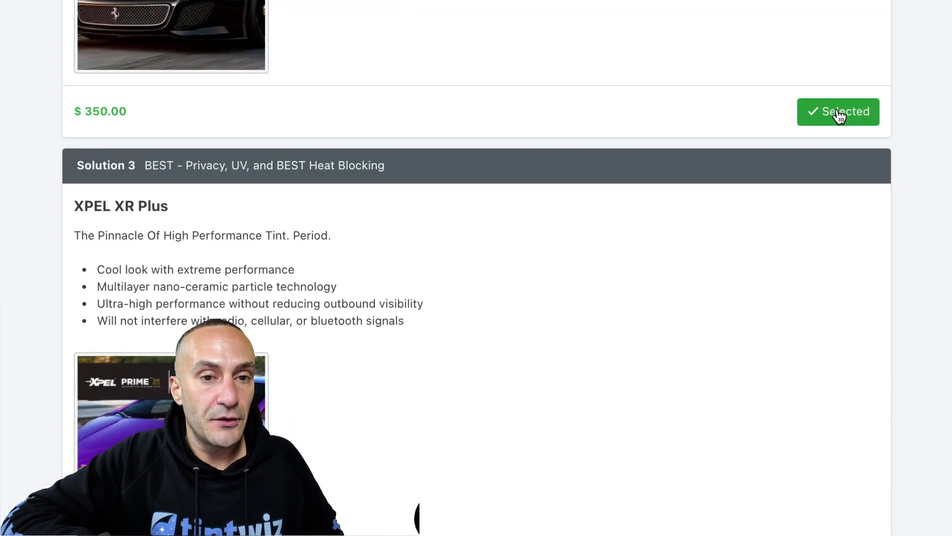
pyautogui.scroll(-7, 839, 117)
pyautogui.click(808, 214)
pyautogui.scroll(-10, 810, 233)
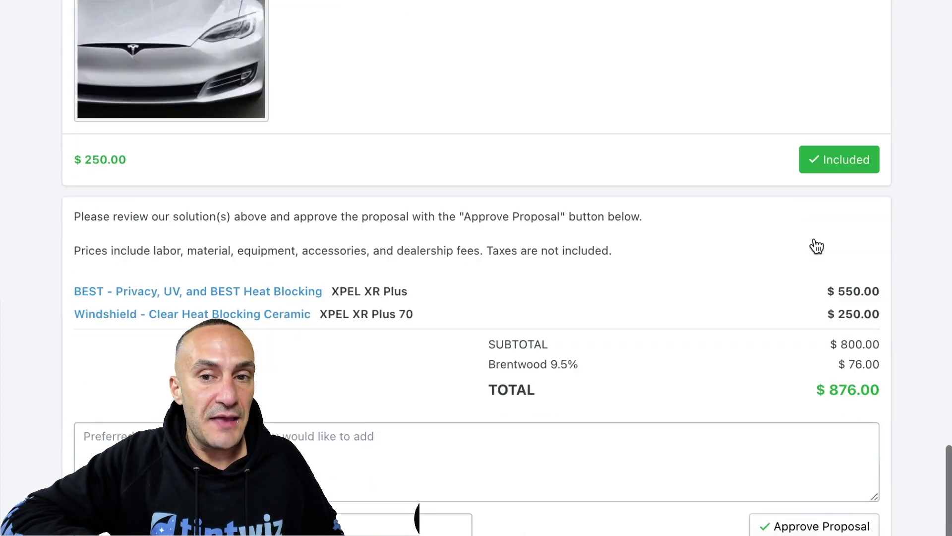
pyautogui.click(843, 159)
pyautogui.click(843, 162)
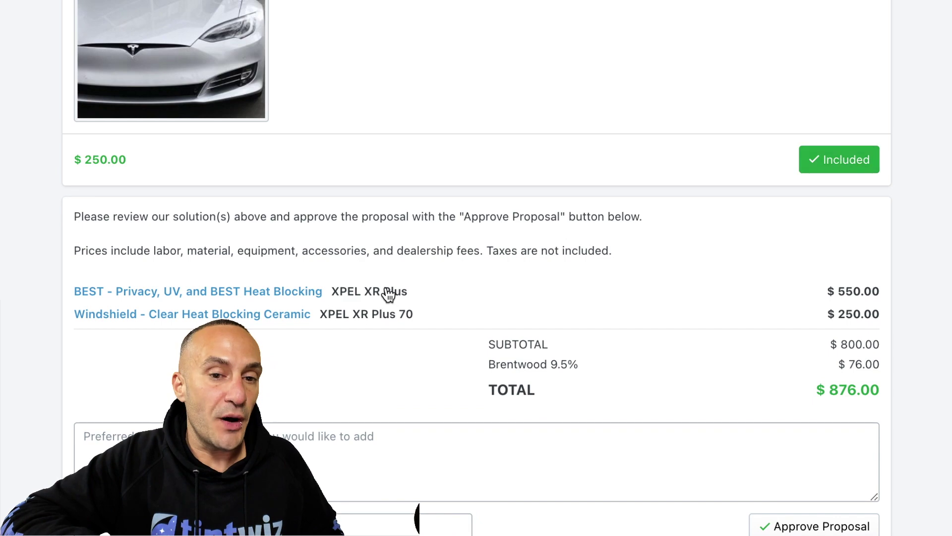
pyautogui.scroll(-3, 385, 288)
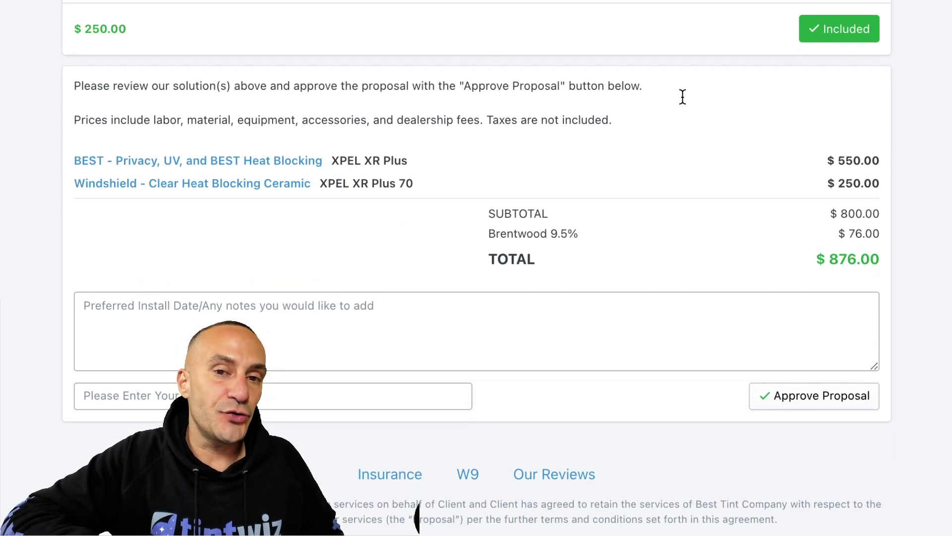
# Highlight the approval instruction sentence and scroll back to the top of the proposal
pyautogui.moveTo(682, 96); pyautogui.dragTo(195, 91)
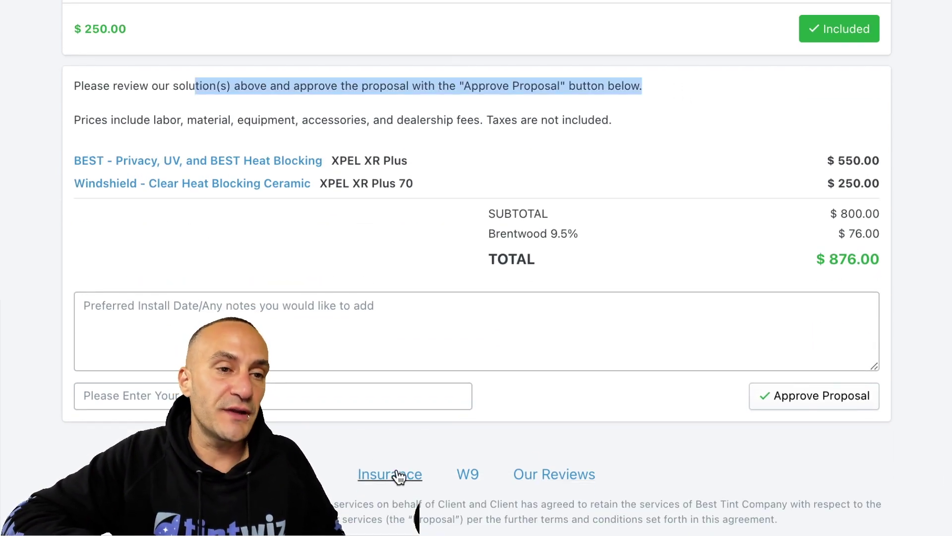
pyautogui.moveTo(317, 500); pyautogui.dragTo(476, 531)
pyautogui.scroll(15, 476, 516)
pyautogui.scroll(15, 304, 204)
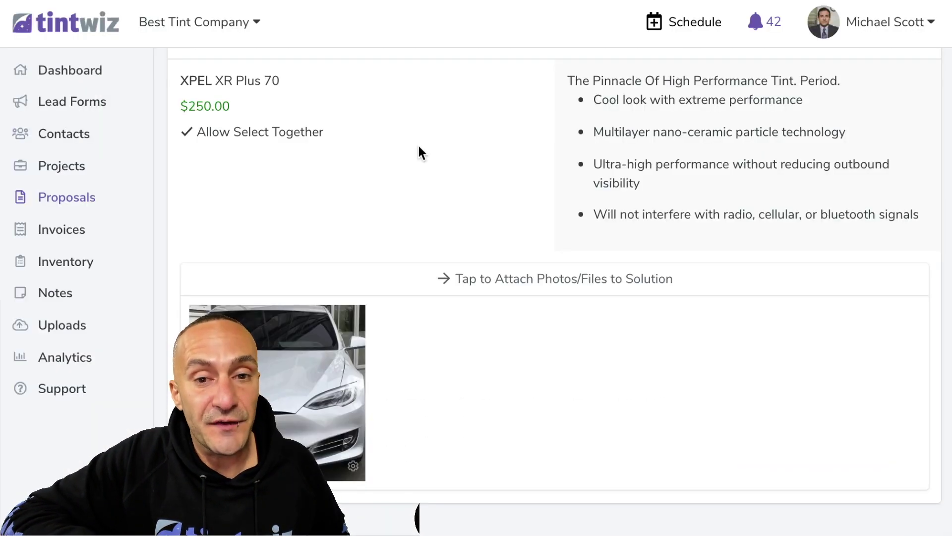
pyautogui.scroll(15, 420, 153)
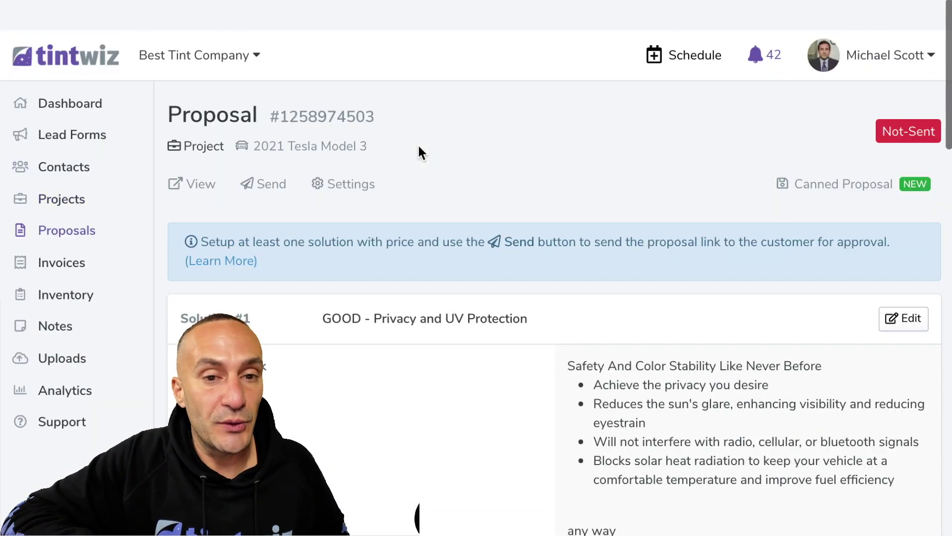
pyautogui.scroll(-1, 347, 144)
# Send the proposal to the customer, confirming with Yes
pyautogui.click(255, 155)
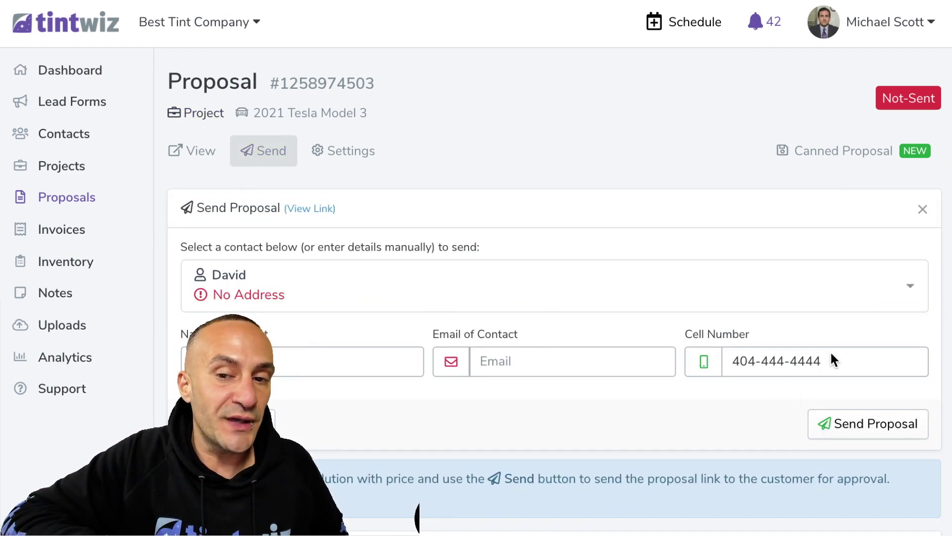
pyautogui.click(865, 432)
pyautogui.click(620, 400)
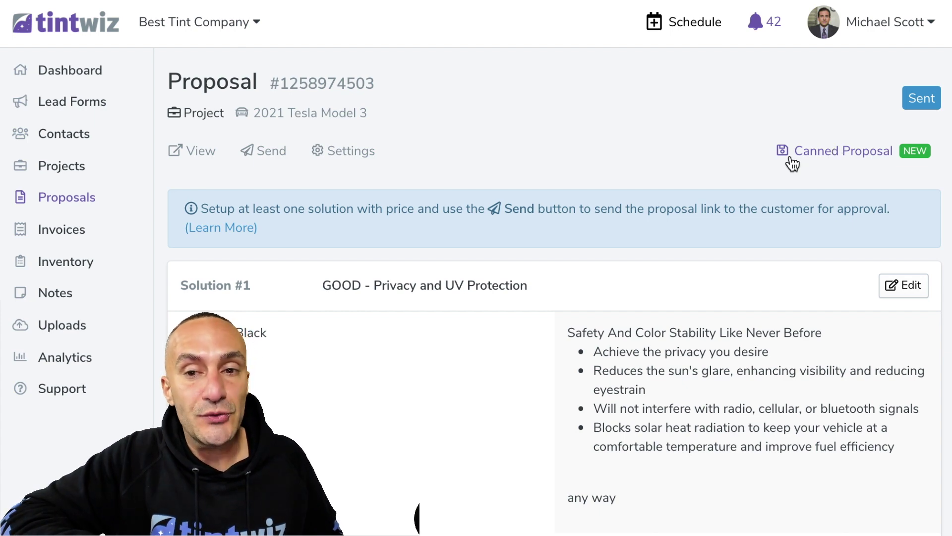
# Save the proposal as a canned proposal named 'Model 3 Options + Windshield'
pyautogui.click(829, 157)
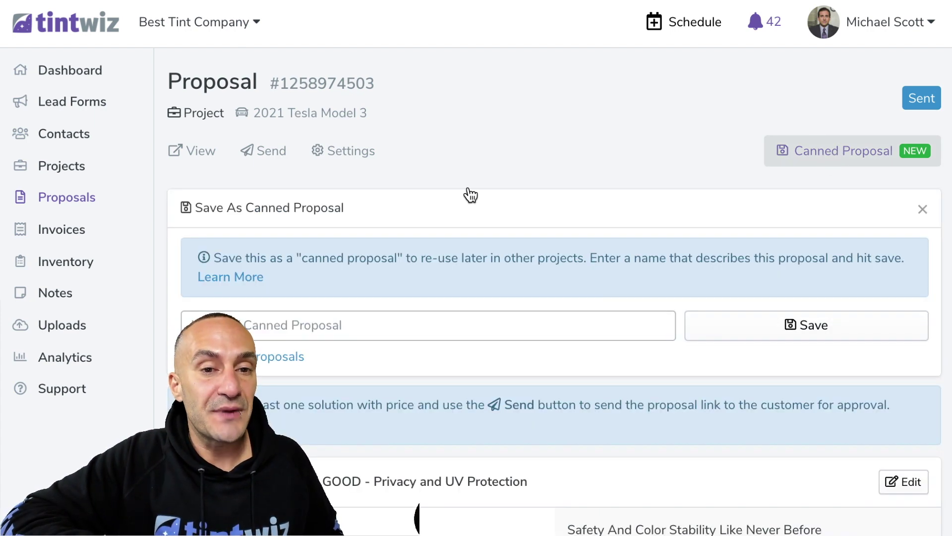
pyautogui.click(301, 333)
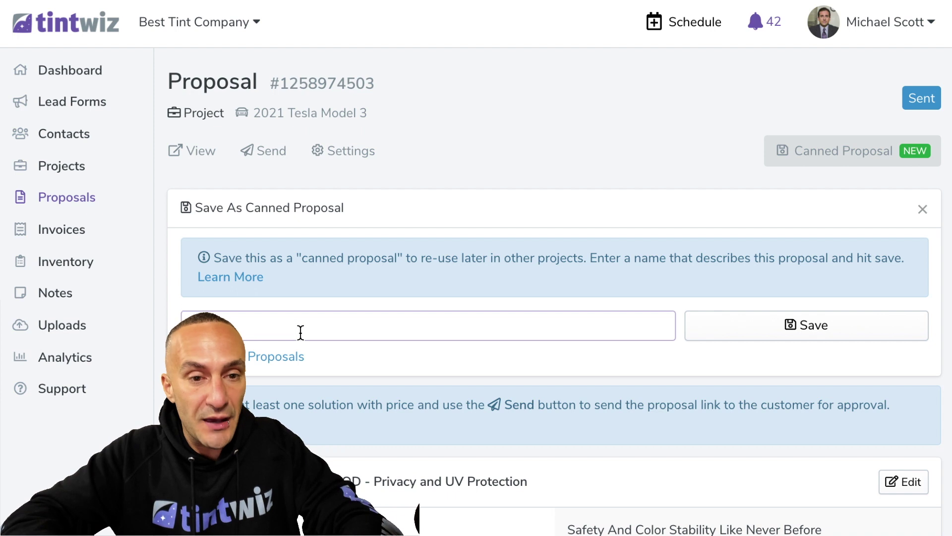
pyautogui.write('Model 3 Options + Windshield')
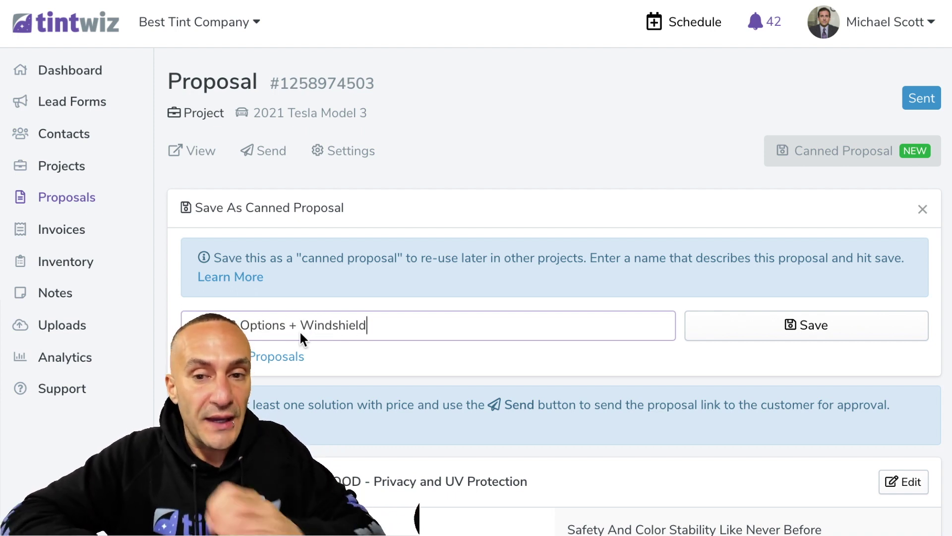
pyautogui.click(701, 330)
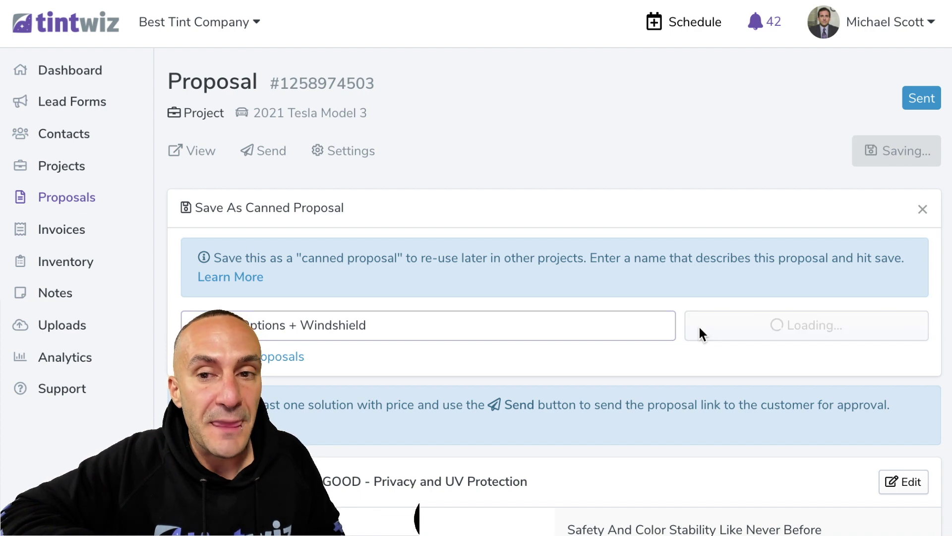
# From the Dashboard, add a new contact lead with the customer's name and mobile number
pyautogui.click(77, 37)
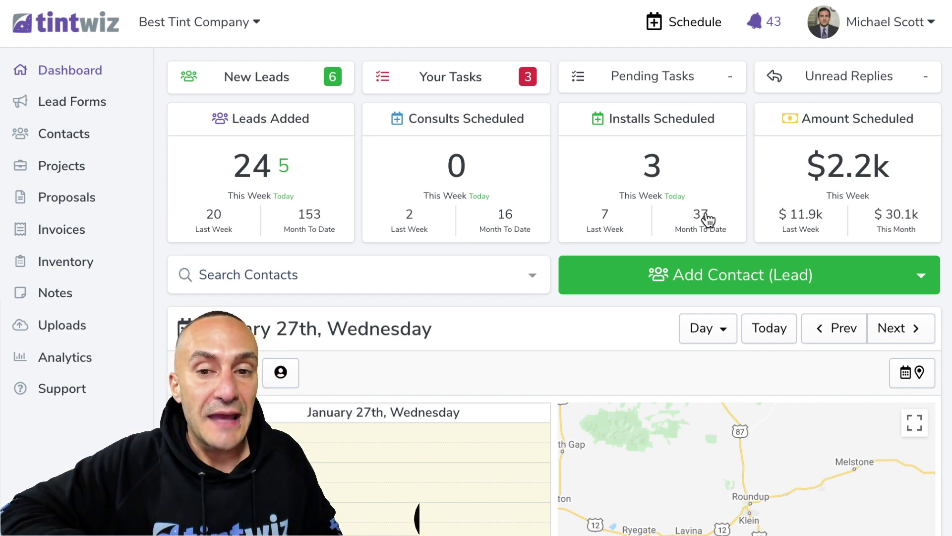
pyautogui.click(655, 276)
pyautogui.write('Mary')
pyautogui.click(296, 224)
pyautogui.write('444-444-4444')
pyautogui.scroll(-3, 350, 341)
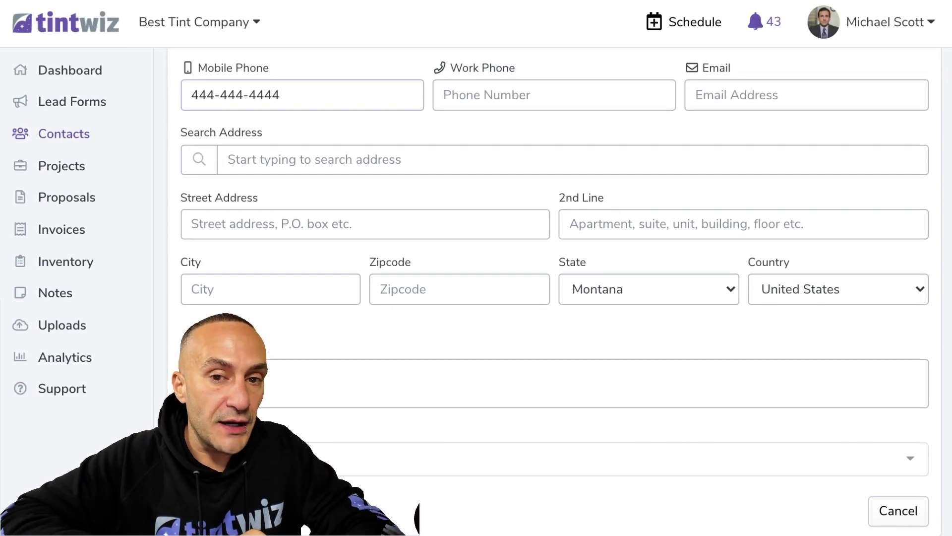
pyautogui.press('Return')
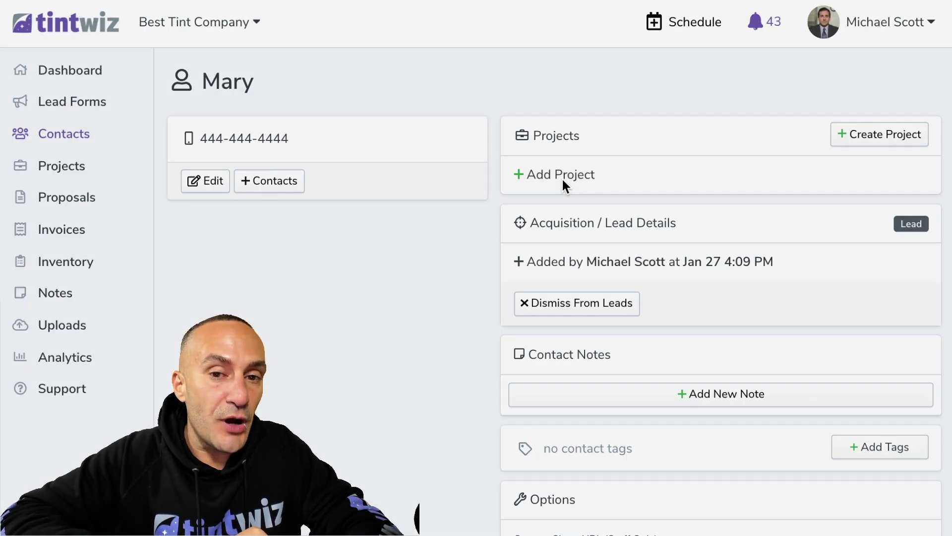
# Start an automotive project for a 2021 Toyota Camry and pick its colour
pyautogui.click(563, 181)
pyautogui.click(606, 245)
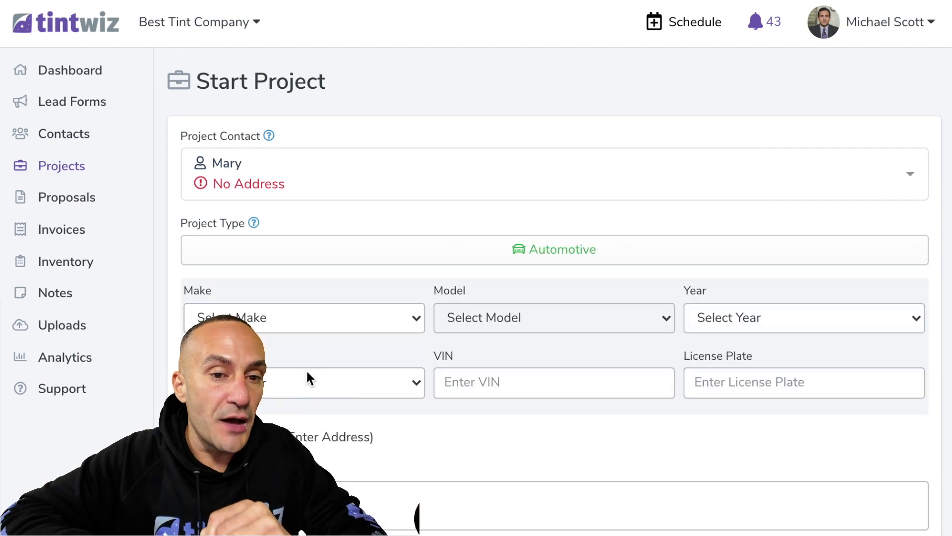
pyautogui.click(305, 323)
pyautogui.scroll(-10, 272, 427)
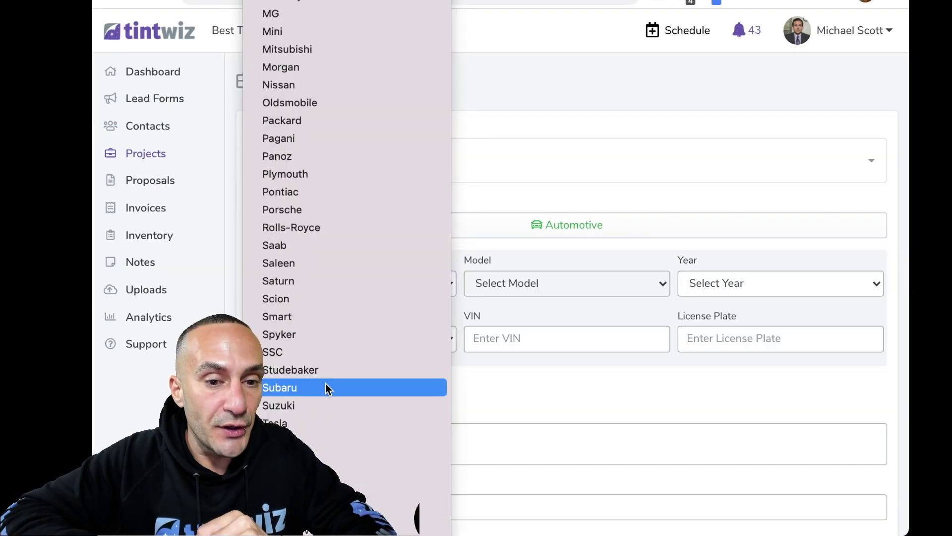
pyautogui.click(315, 439)
pyautogui.click(540, 283)
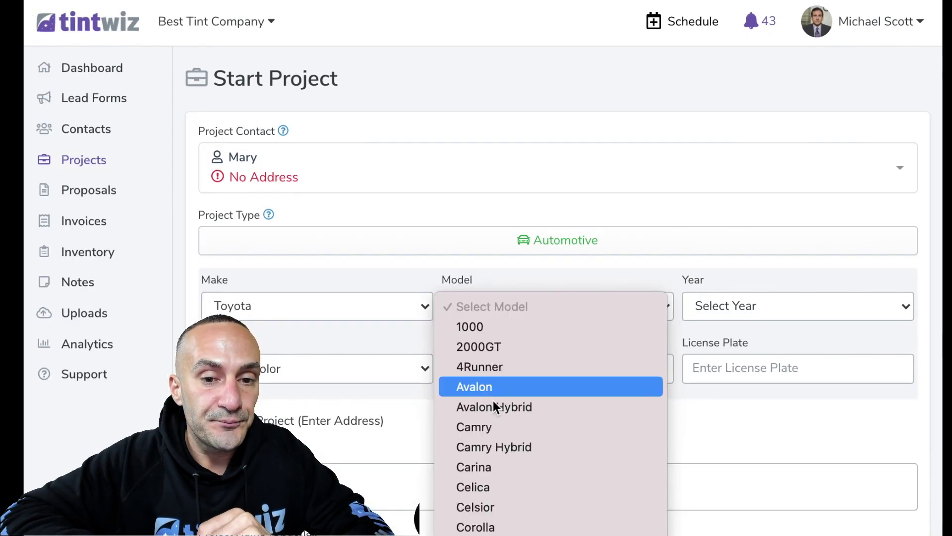
pyautogui.click(505, 426)
pyautogui.click(746, 318)
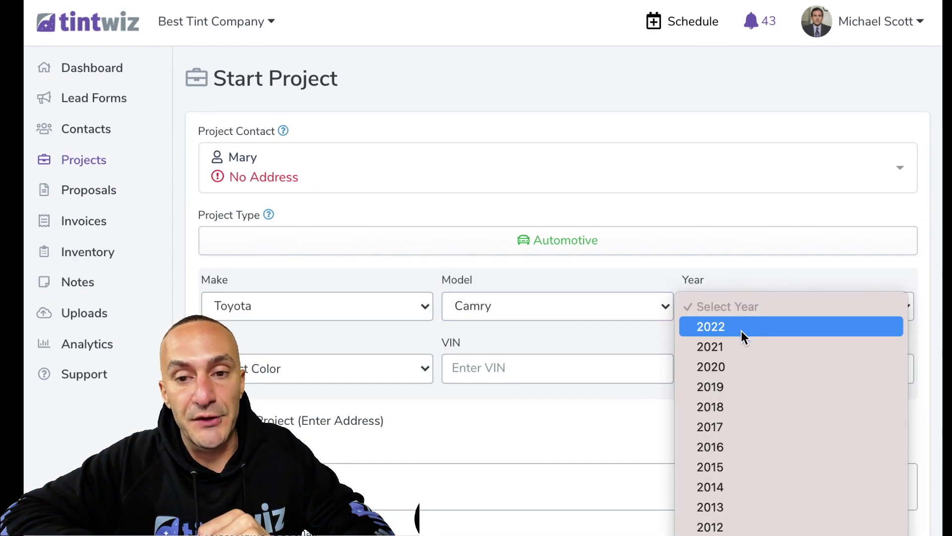
pyautogui.click(736, 346)
pyautogui.click(337, 369)
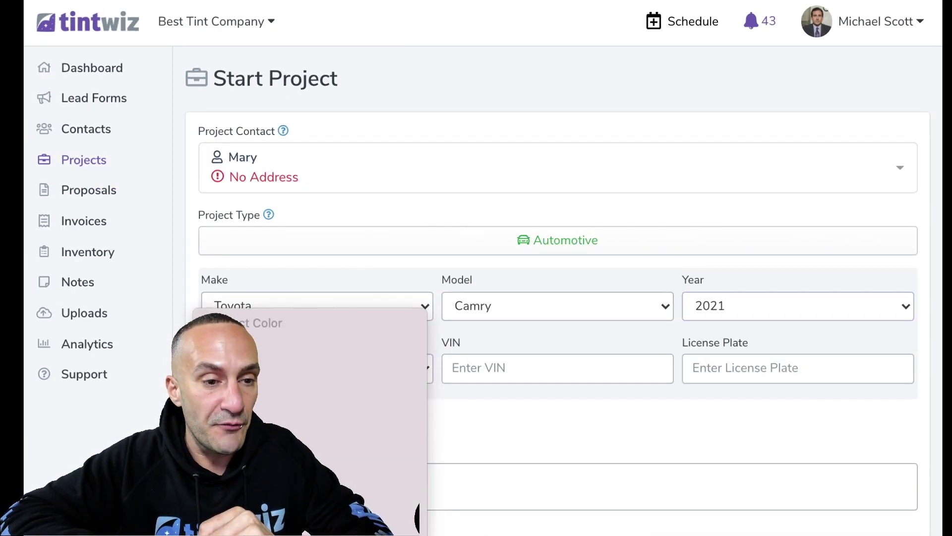
pyautogui.click(307, 427)
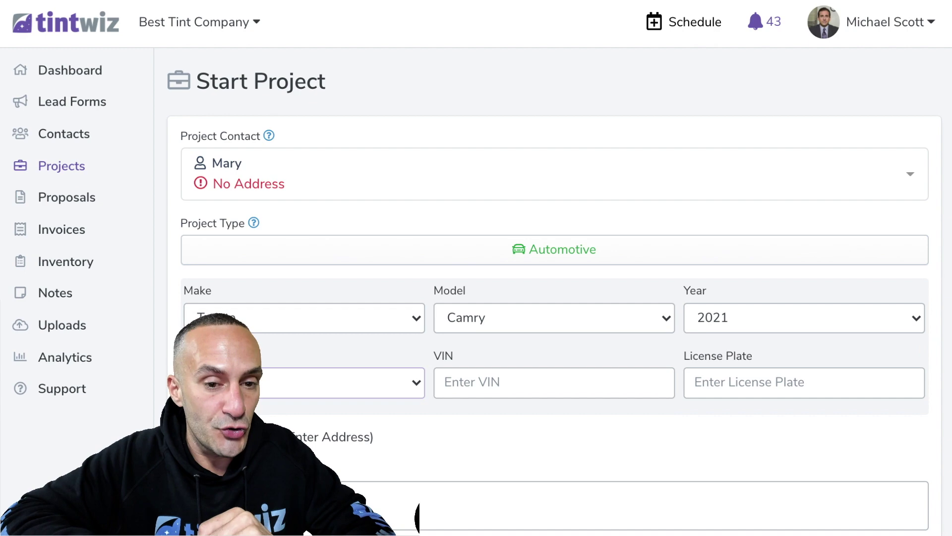
pyautogui.scroll(-4, 555, 298)
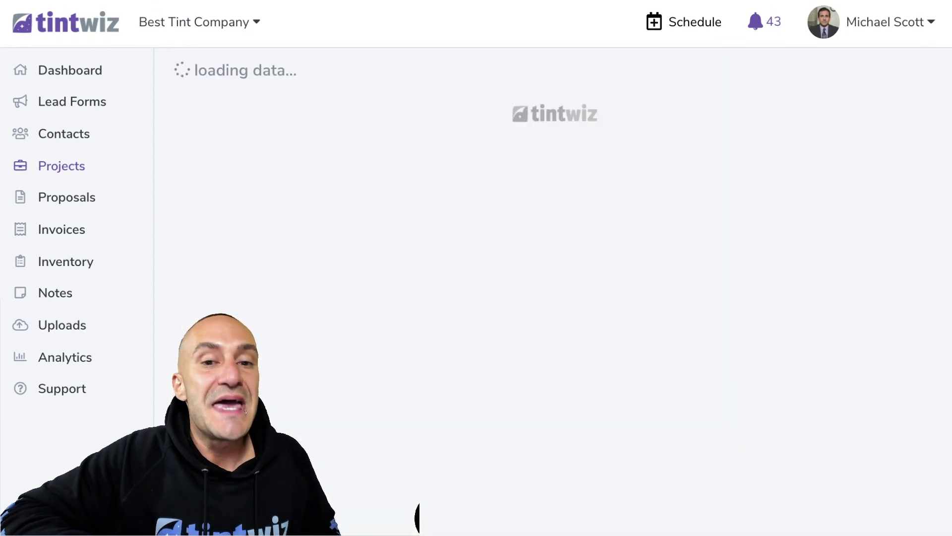
# Apply the Xpel - 3 Options + Windshield canned proposal to the Camry project
pyautogui.scroll(-3, 476, 327)
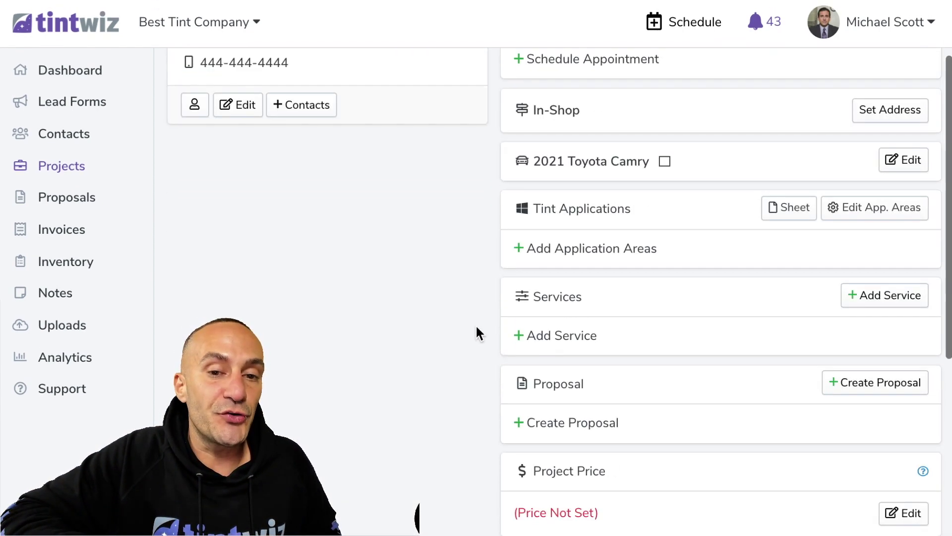
pyautogui.scroll(-4, 475, 324)
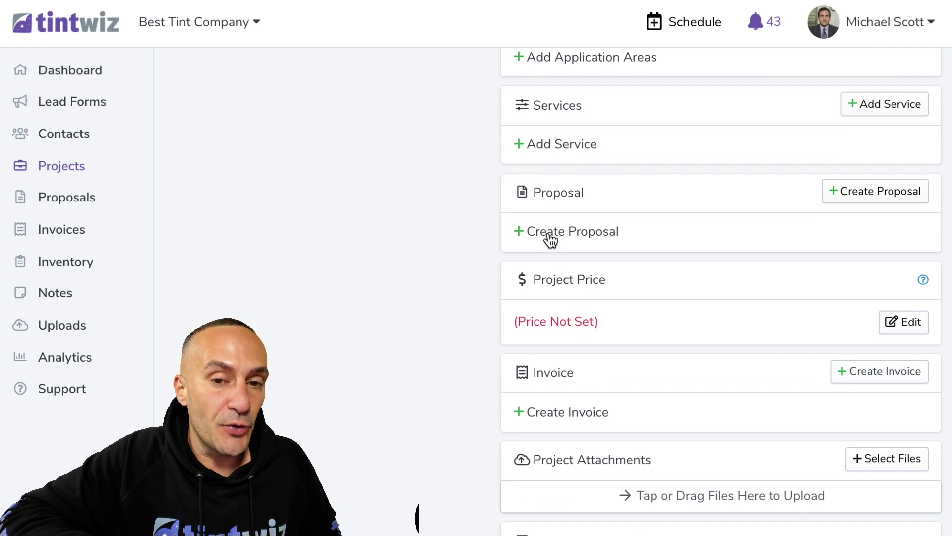
pyautogui.click(550, 233)
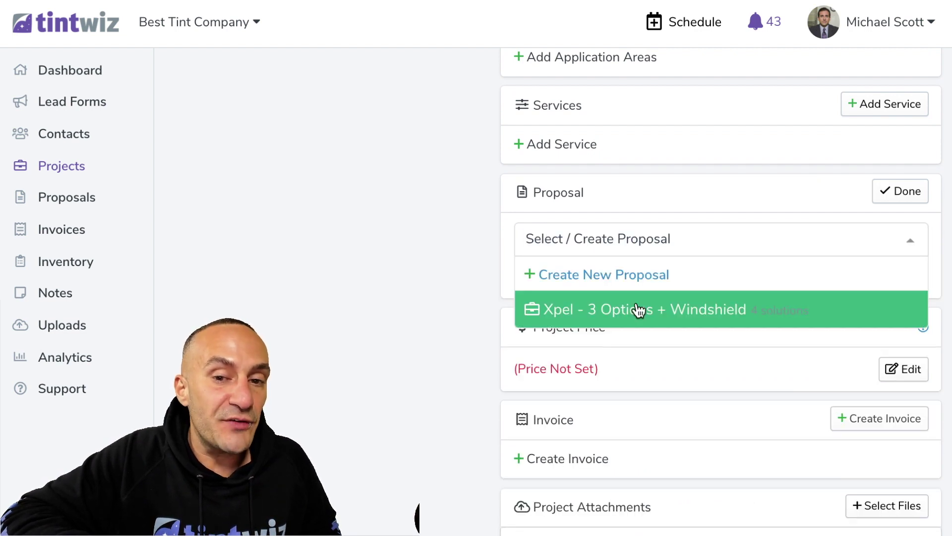
pyautogui.click(559, 312)
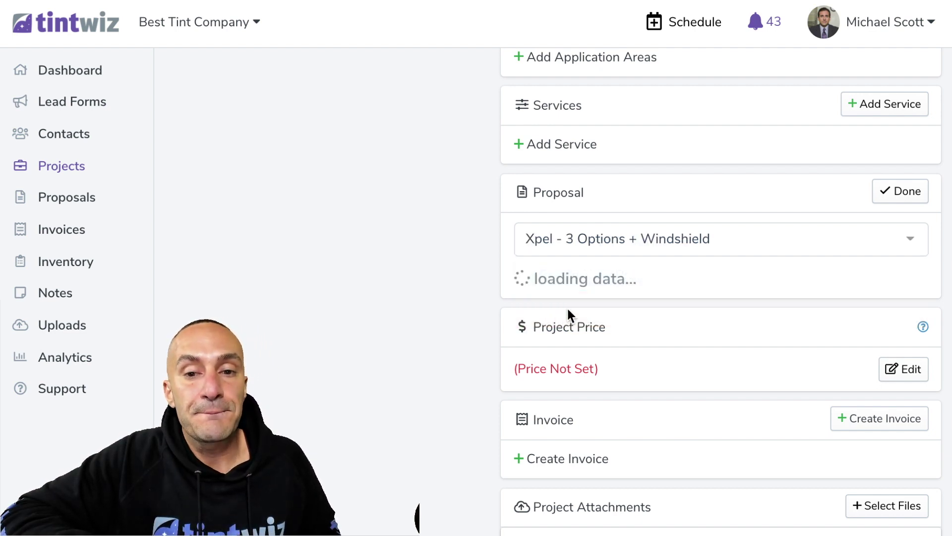
# Send the new proposal to the customer and confirm the send
pyautogui.click(918, 234)
pyautogui.click(850, 301)
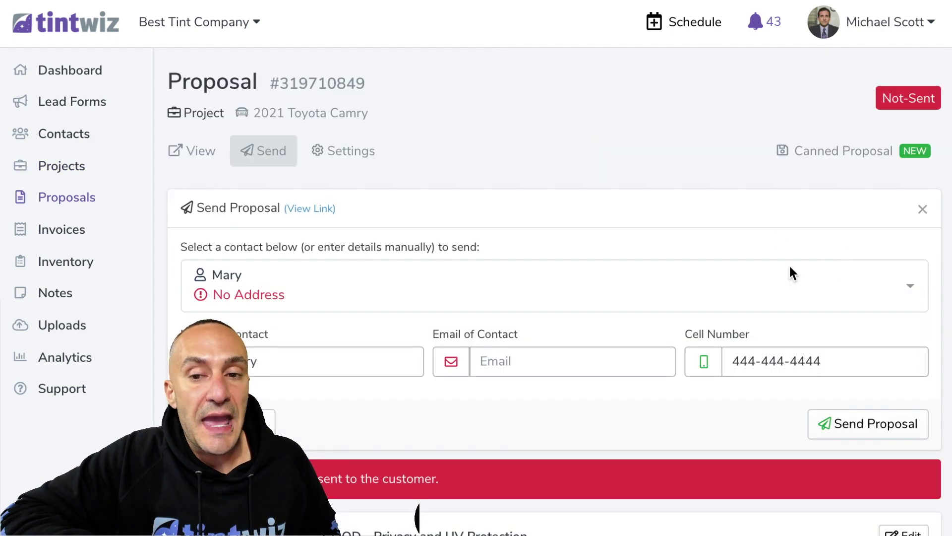
pyautogui.click(871, 425)
pyautogui.click(644, 403)
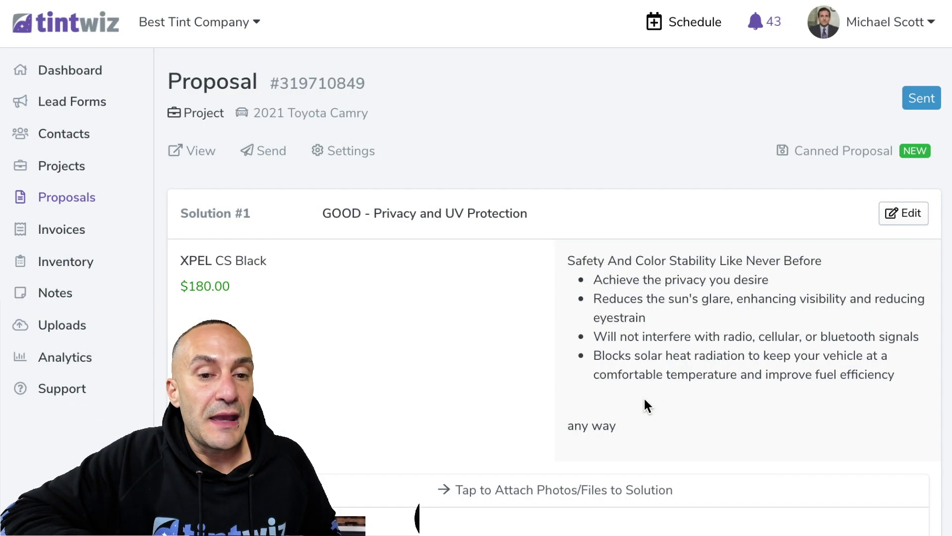
# Preview the Camry proposal as the customer, highlighting the vehicle line and customer details
pyautogui.click(210, 151)
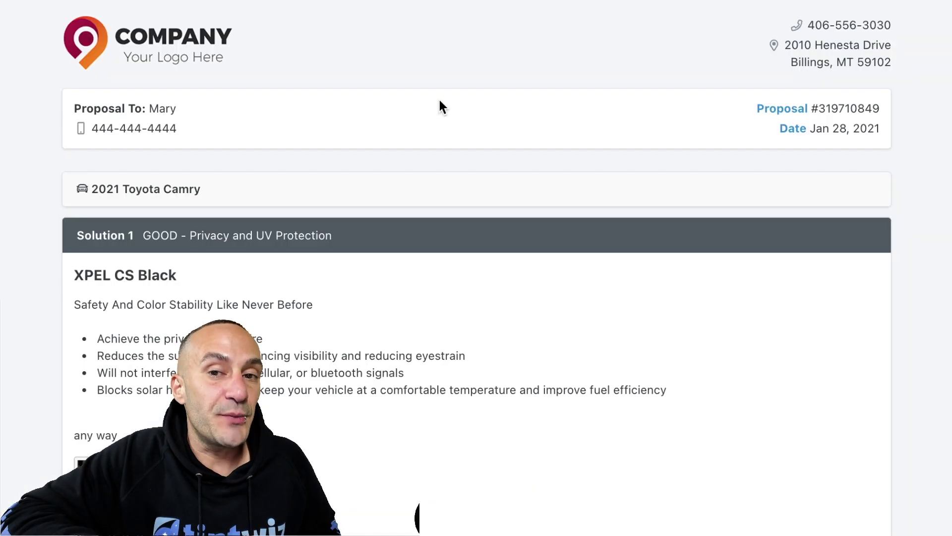
pyautogui.moveTo(214, 198); pyautogui.dragTo(94, 181)
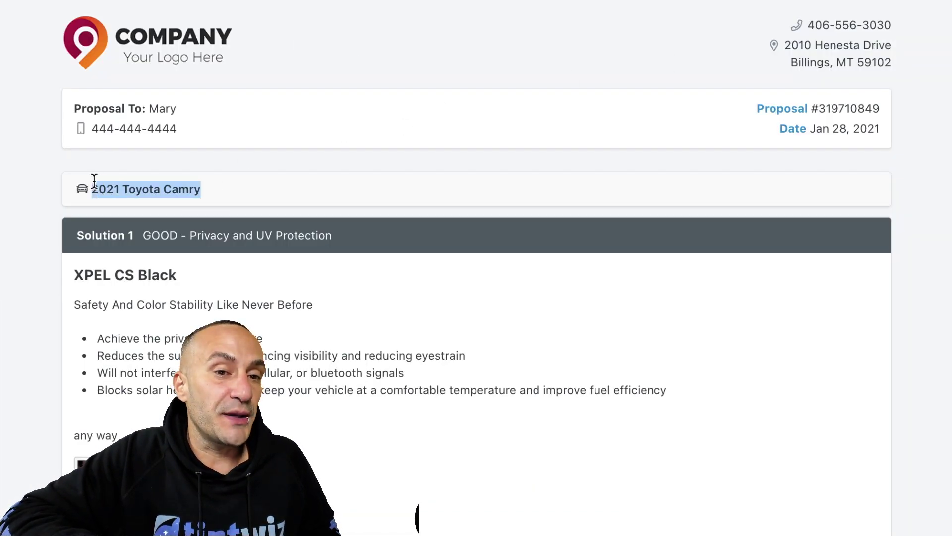
pyautogui.moveTo(221, 130); pyautogui.dragTo(94, 105)
pyautogui.scroll(-12, 481, 223)
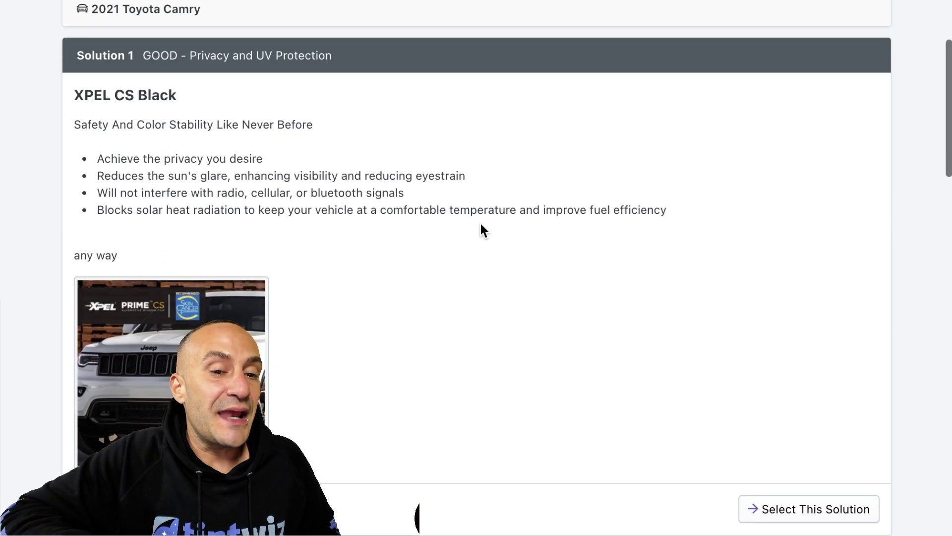
pyautogui.scroll(-14, 482, 226)
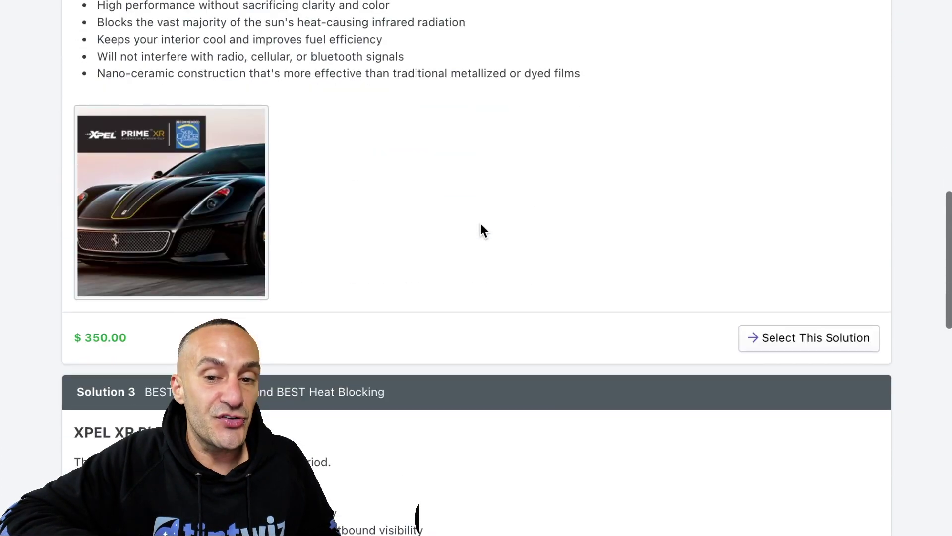
pyautogui.scroll(-15, 481, 223)
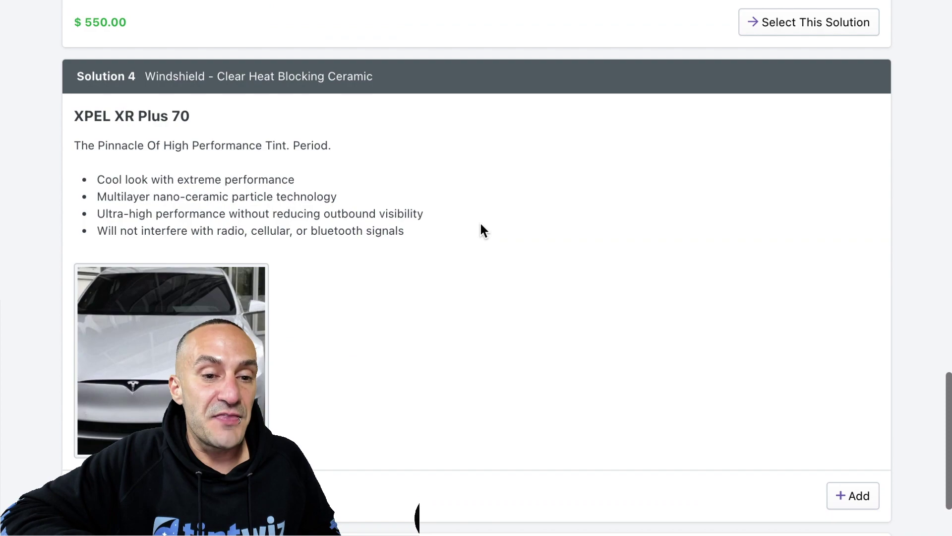
pyautogui.scroll(12, 481, 223)
# Select Solution 3 (BEST) with the Solution 4 windshield add-on, totalling $876.00
pyautogui.click(758, 251)
pyautogui.scroll(-9, 758, 250)
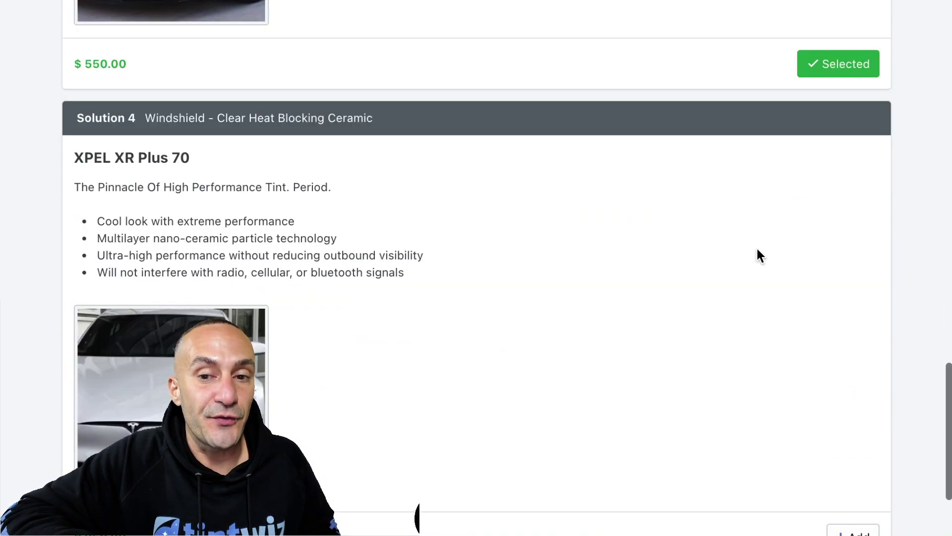
pyautogui.click(850, 285)
pyautogui.scroll(-3, 849, 295)
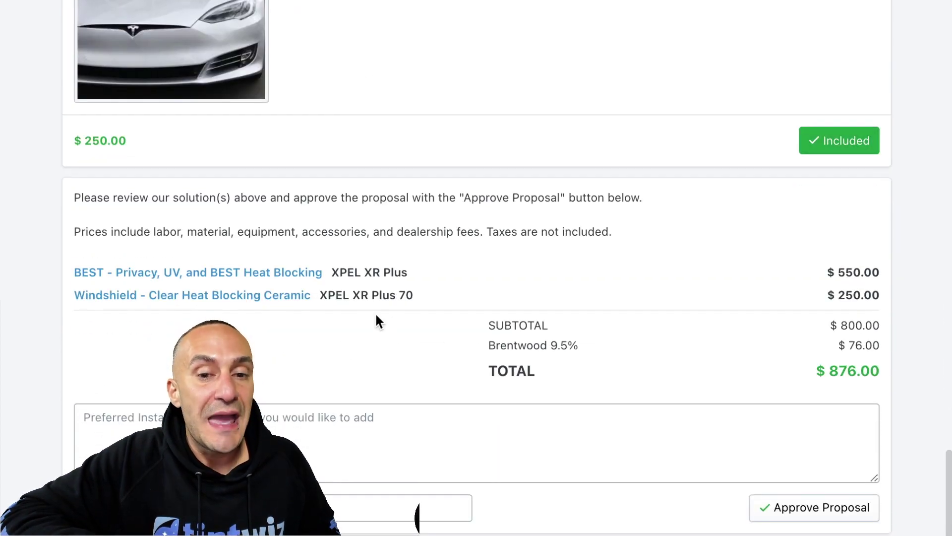
pyautogui.scroll(20, 376, 321)
pyautogui.scroll(5, 310, 211)
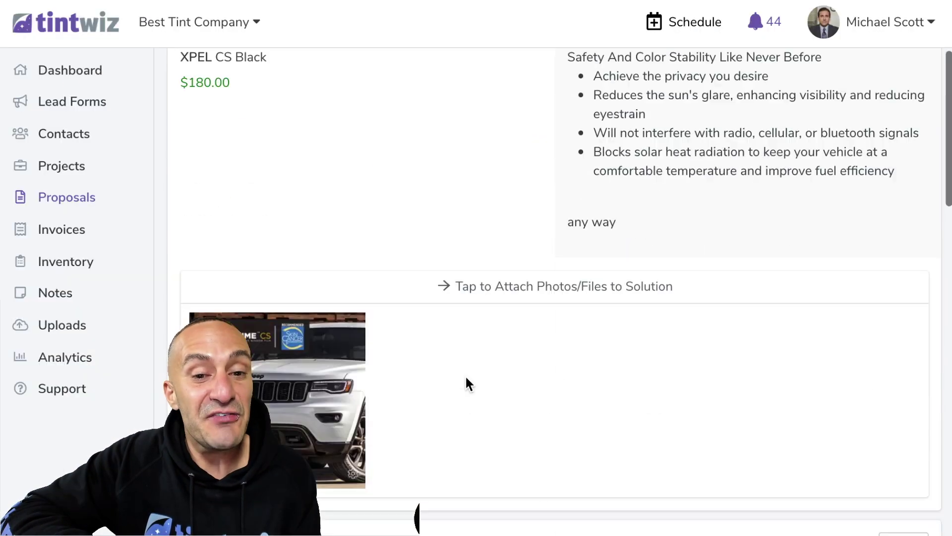
pyautogui.scroll(-8, 466, 378)
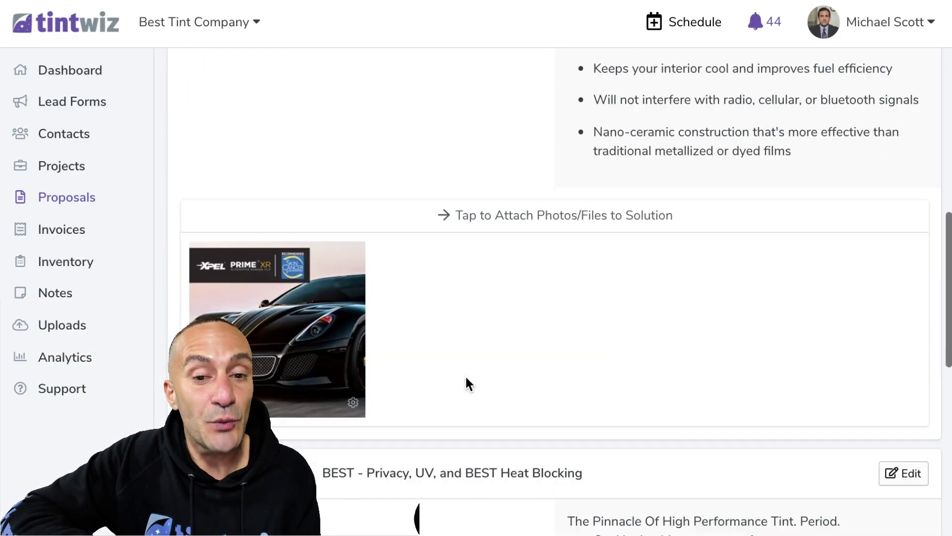
# Title Solution #6 'Sunroof - Heat Blocking Reflective'
pyautogui.scroll(10, 458, 354)
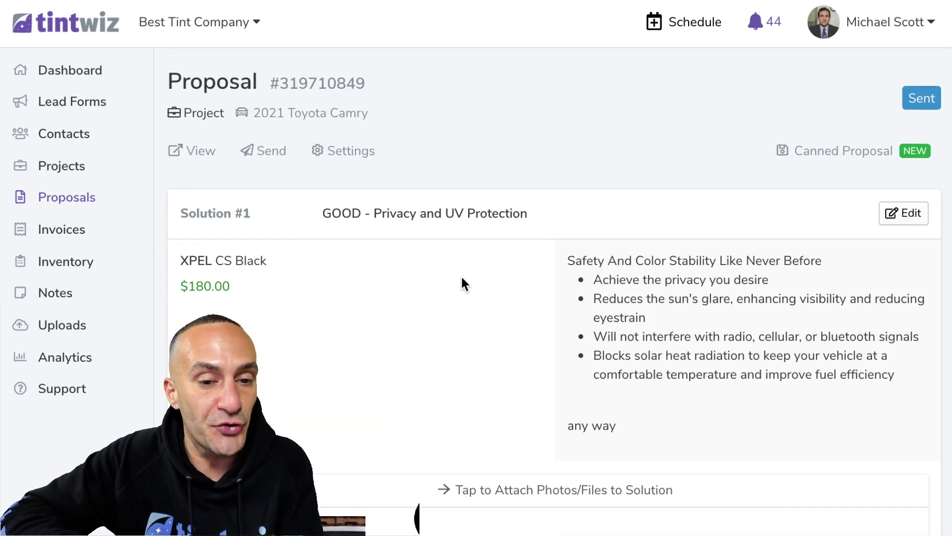
pyautogui.scroll(-8, 464, 284)
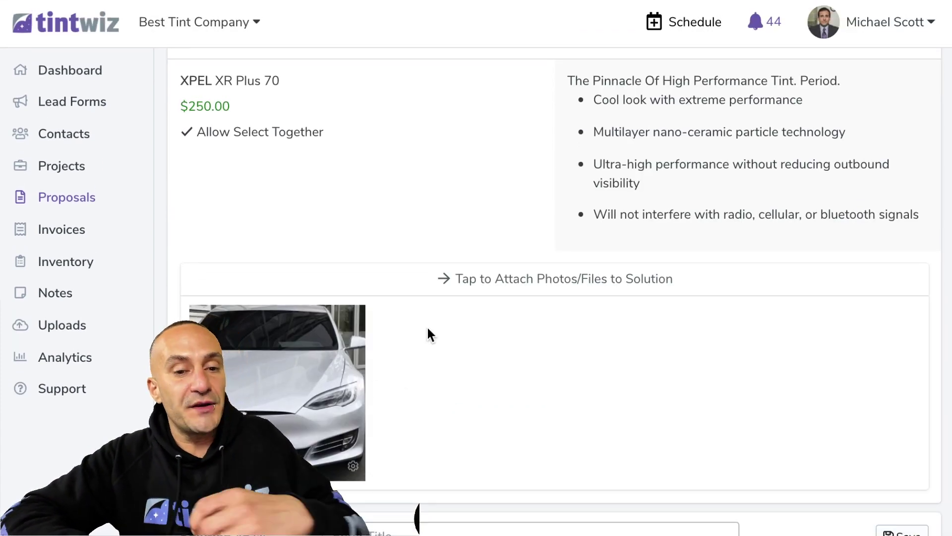
pyautogui.scroll(-5, 428, 327)
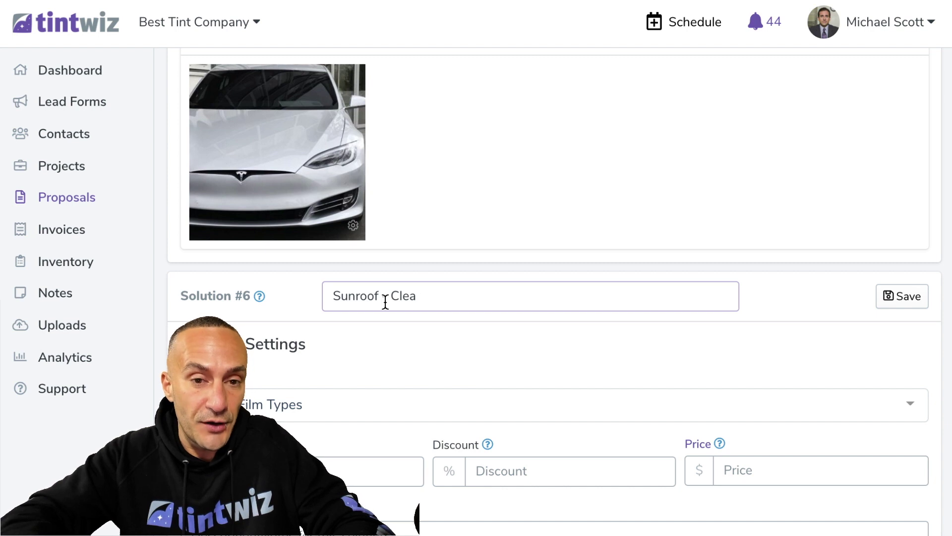
pyautogui.write('Heat')
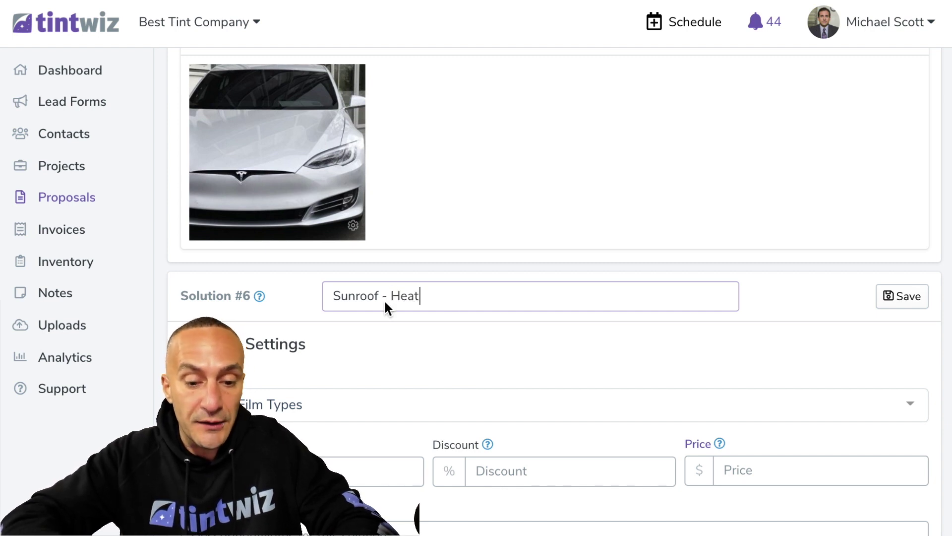
pyautogui.write(' Blocking Reflectin')
pyautogui.press('BackSpace')
pyautogui.write('ve')
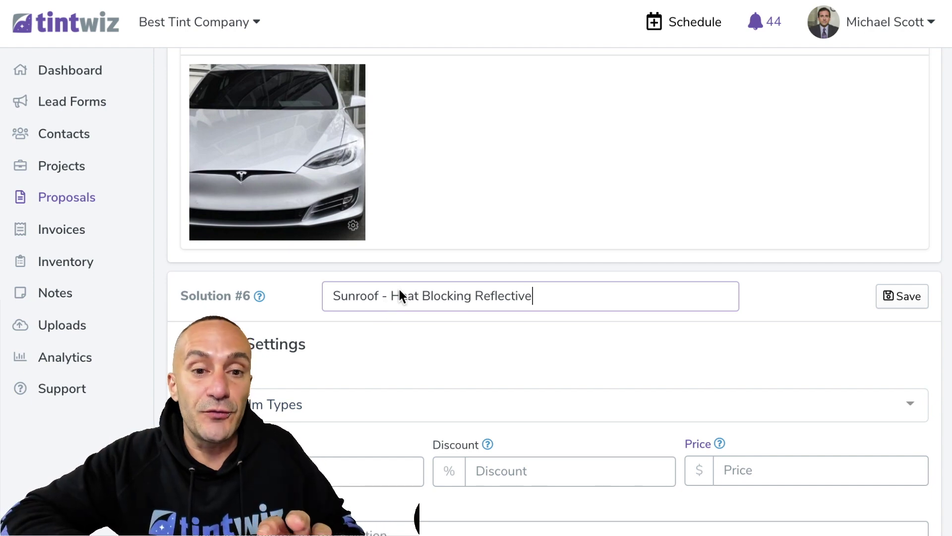
# Give it XPEL HP Black film at a price of 80.00 and save the solution
pyautogui.click(395, 407)
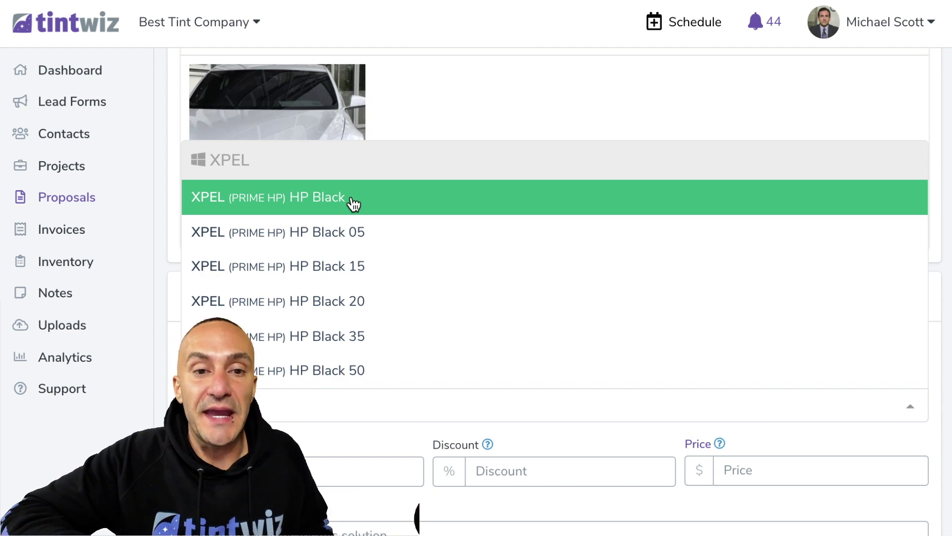
pyautogui.click(354, 204)
pyautogui.scroll(-4, 414, 370)
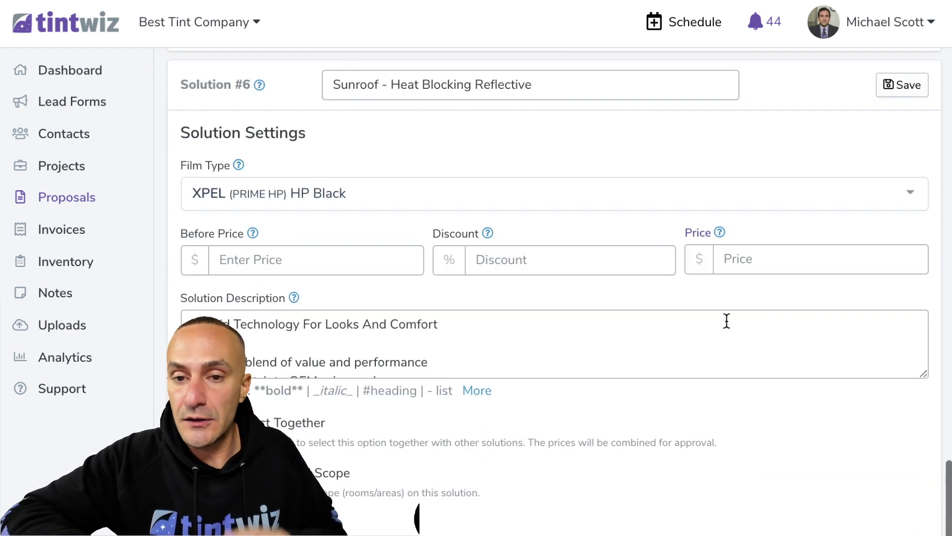
pyautogui.click(744, 266)
pyautogui.write('80.00')
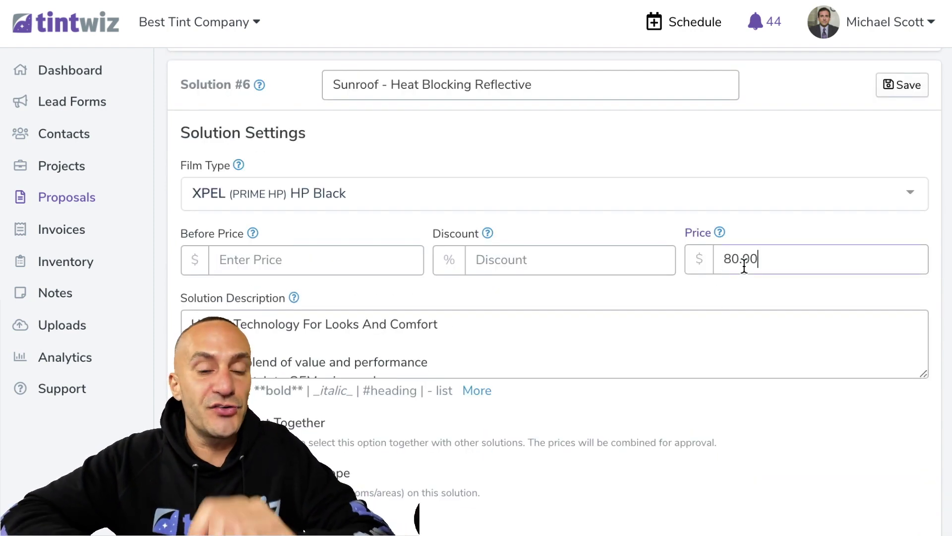
pyautogui.scroll(-2, 464, 353)
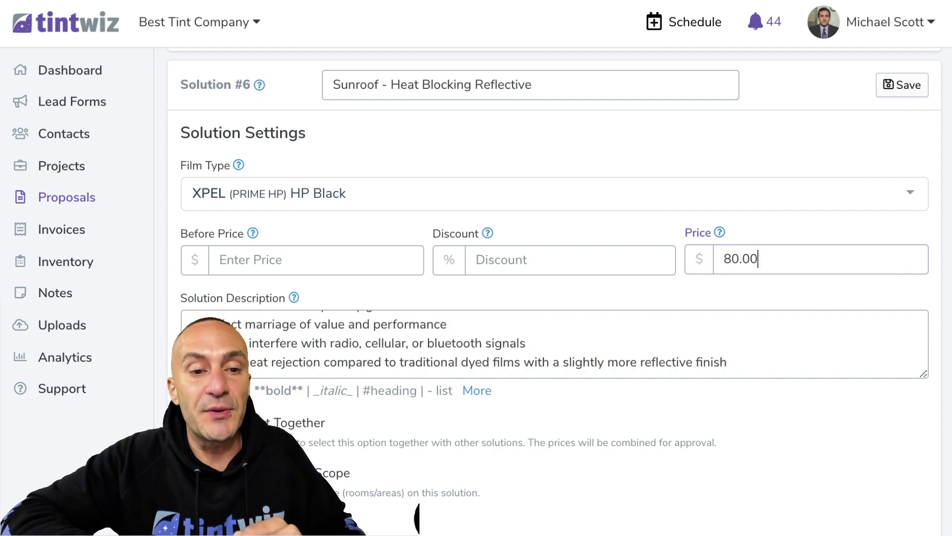
pyautogui.scroll(-3, 355, 427)
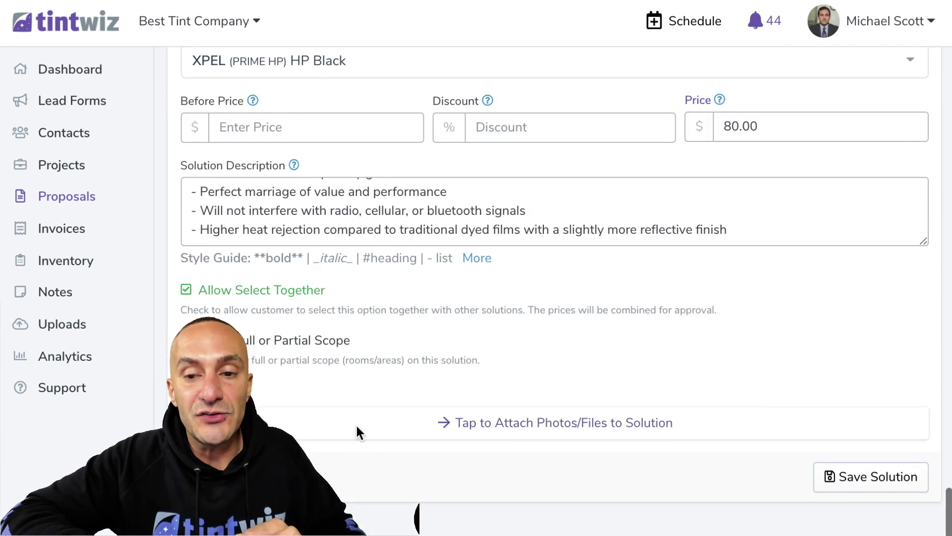
pyautogui.click(842, 478)
pyautogui.scroll(15, 438, 436)
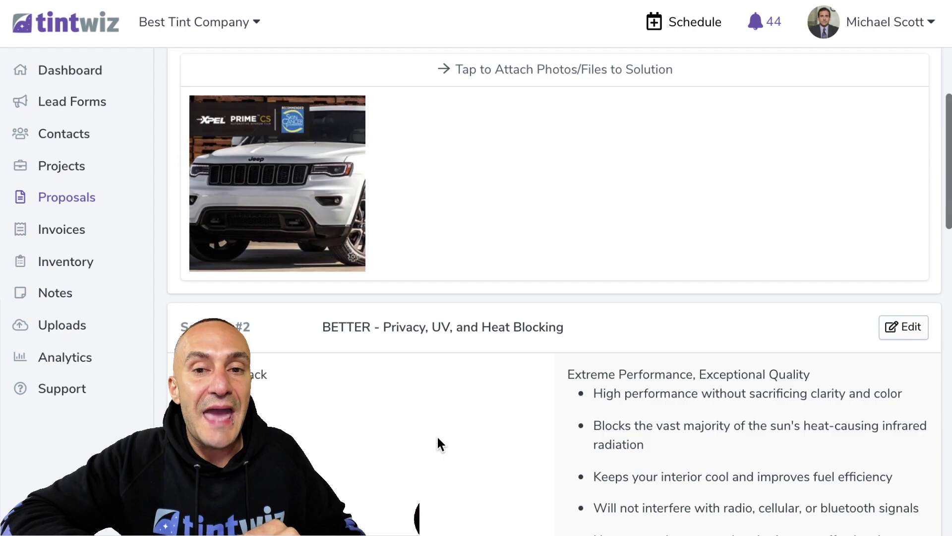
# Save the Camry proposal as a canned proposal named '...3 Options + WS + Sunroof'
pyautogui.click(853, 153)
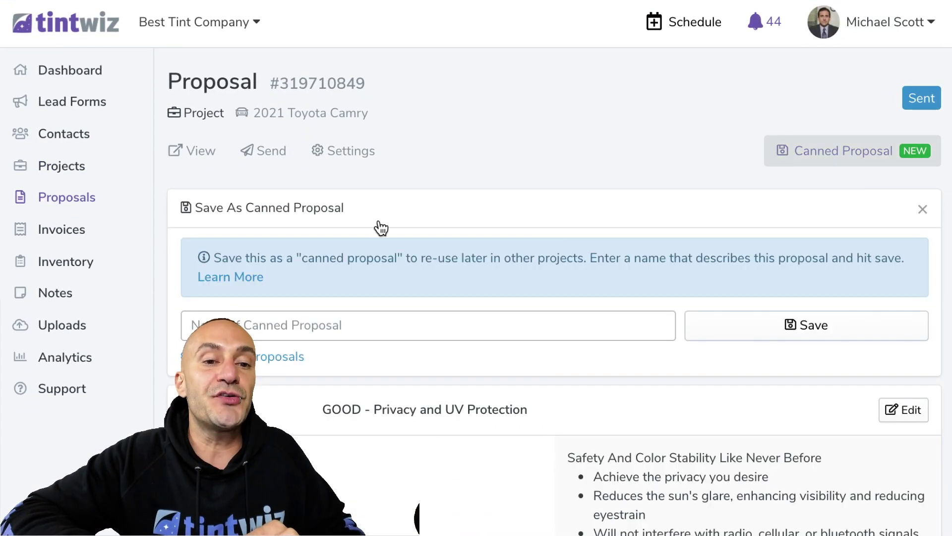
pyautogui.click(334, 319)
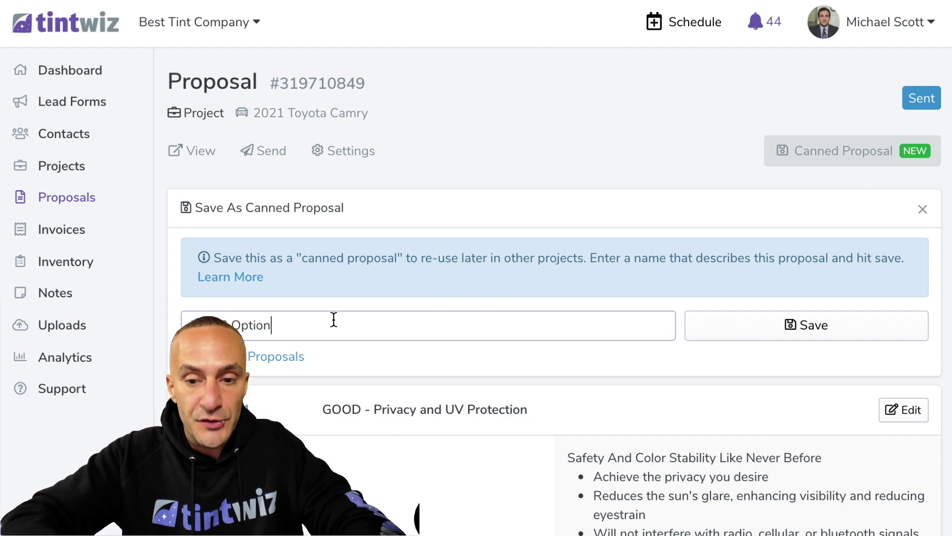
pyautogui.write('indshie')
pyautogui.press('BackSpace')
pyautogui.press('BackSpace')
pyautogui.press('BackSpace')
pyautogui.press('BackSpace')
pyautogui.press('BackSpace')
pyautogui.press('BackSpace')
pyautogui.press('BackSpace')
pyautogui.write('S')
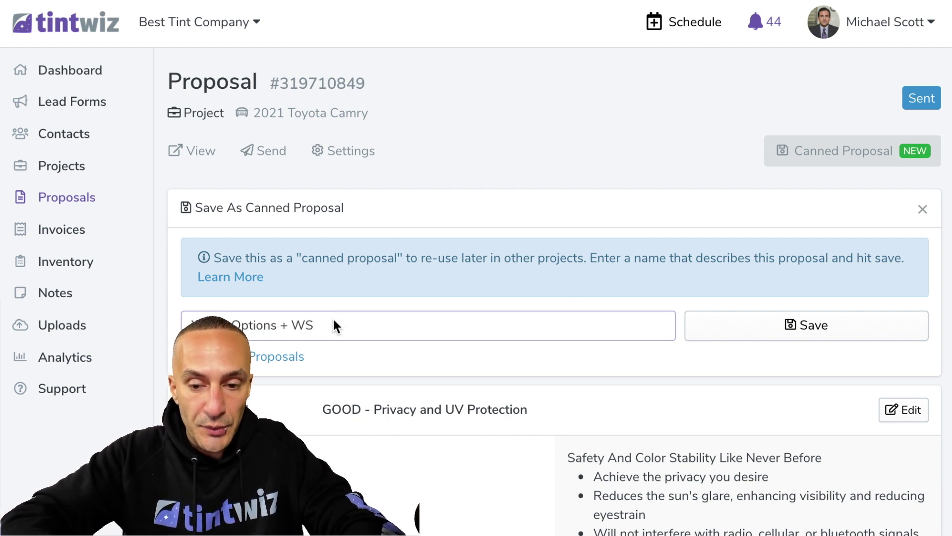
pyautogui.write(' + Sunroof')
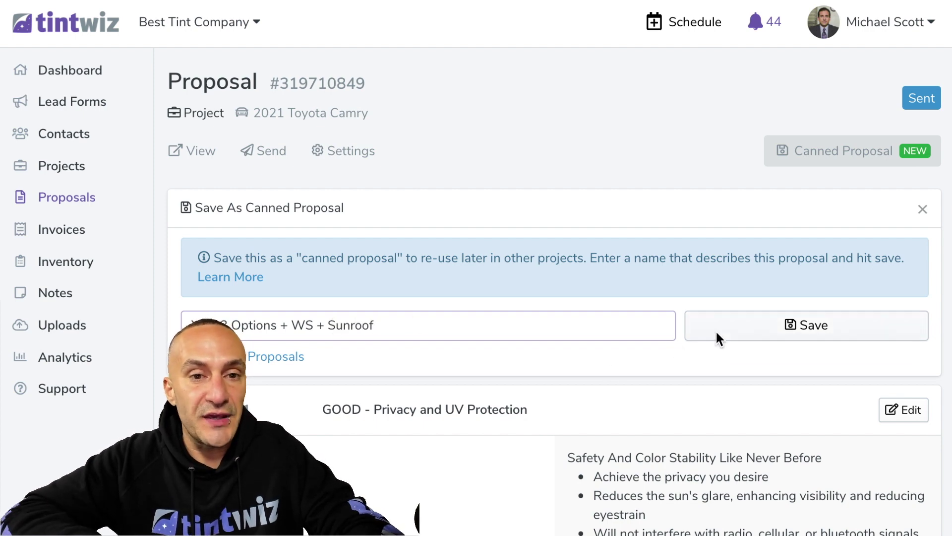
pyautogui.click(716, 330)
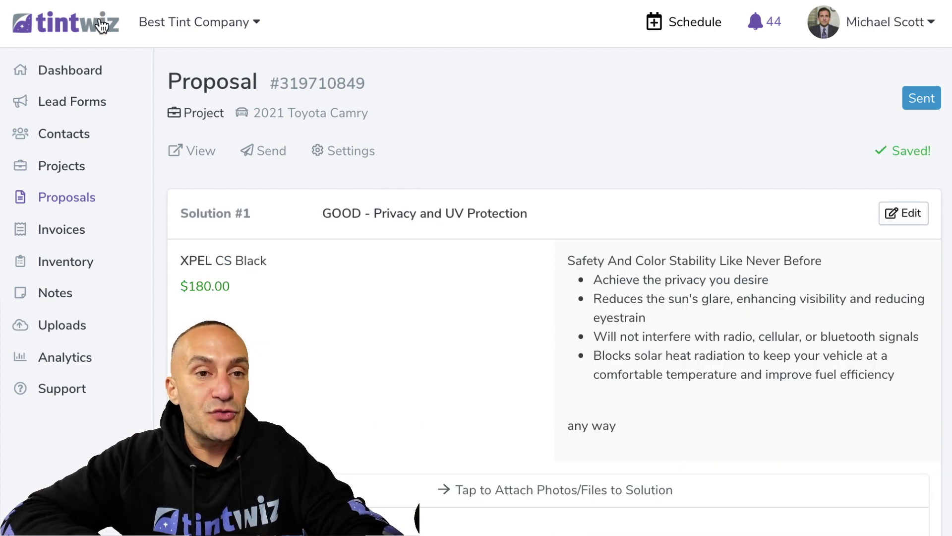
# Add a new contact lead with the customer's name and mobile number and save it
pyautogui.click(102, 25)
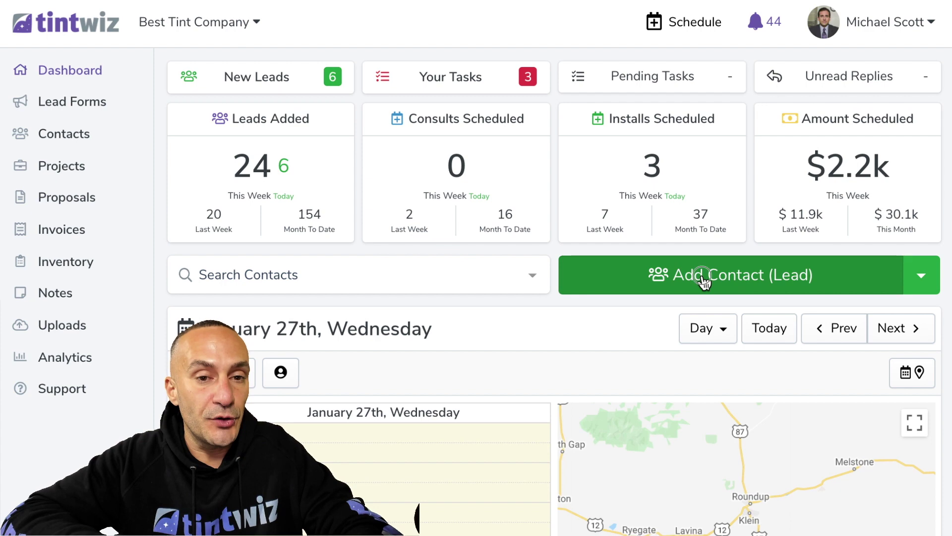
pyautogui.click(644, 277)
pyautogui.write('Danny')
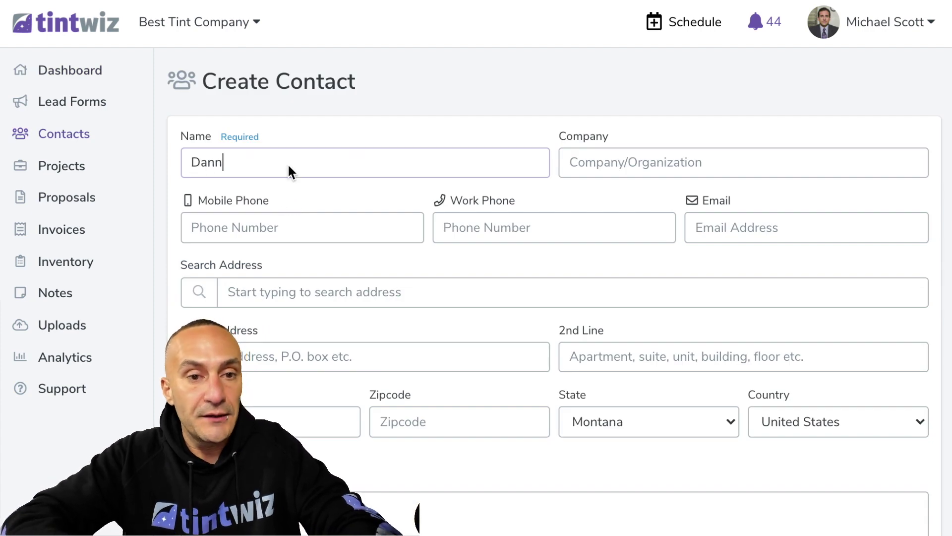
pyautogui.click(255, 222)
pyautogui.write('444-44')
pyautogui.write('-44444')
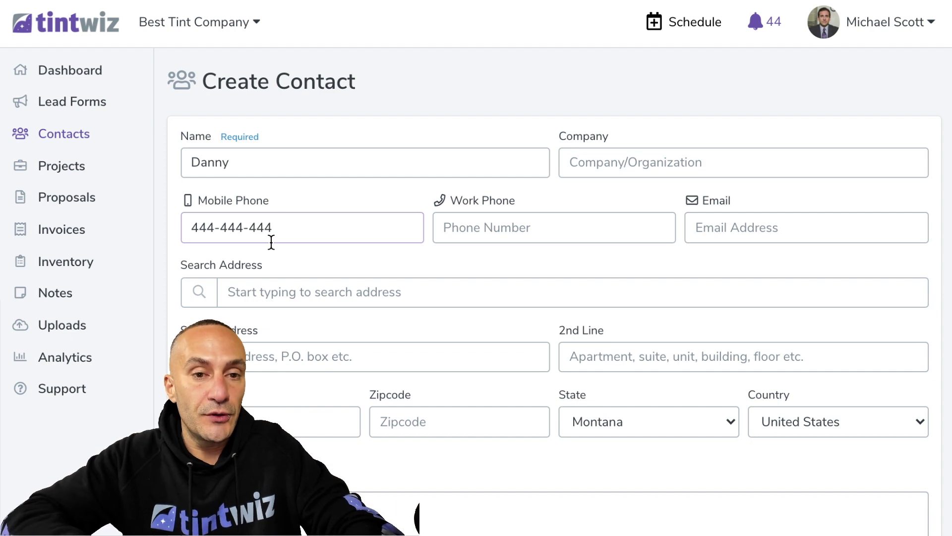
pyautogui.write('4')
pyautogui.scroll(-3, 271, 242)
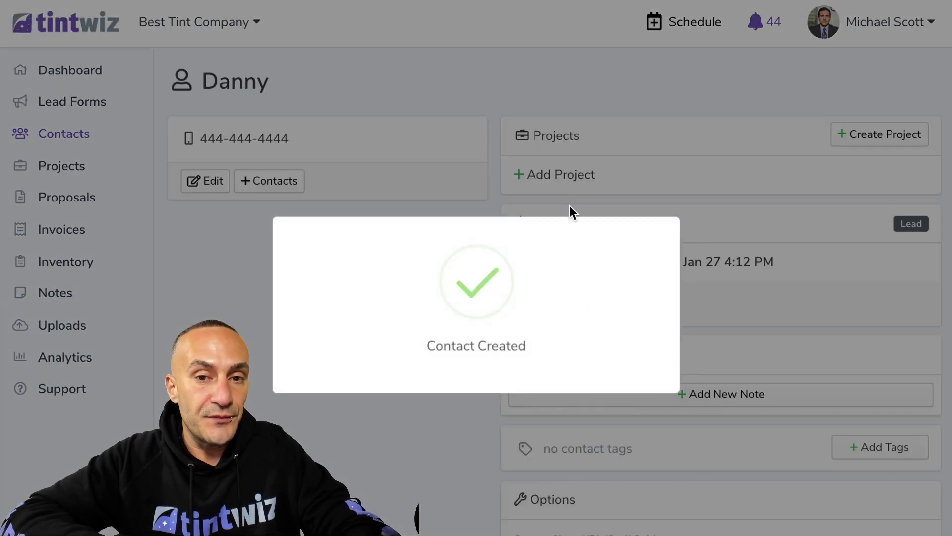
pyautogui.click(569, 178)
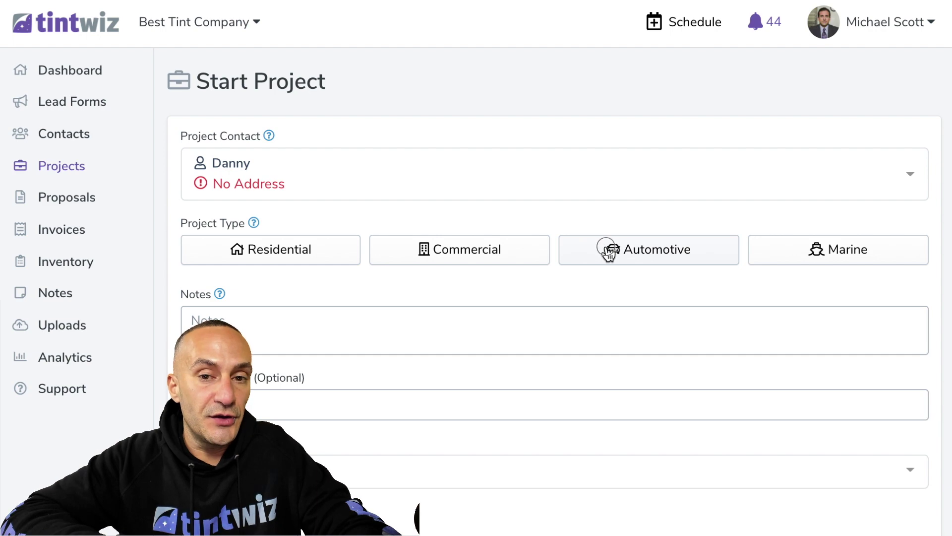
# Start an automotive project for a 1999 Acura CL
pyautogui.click(610, 248)
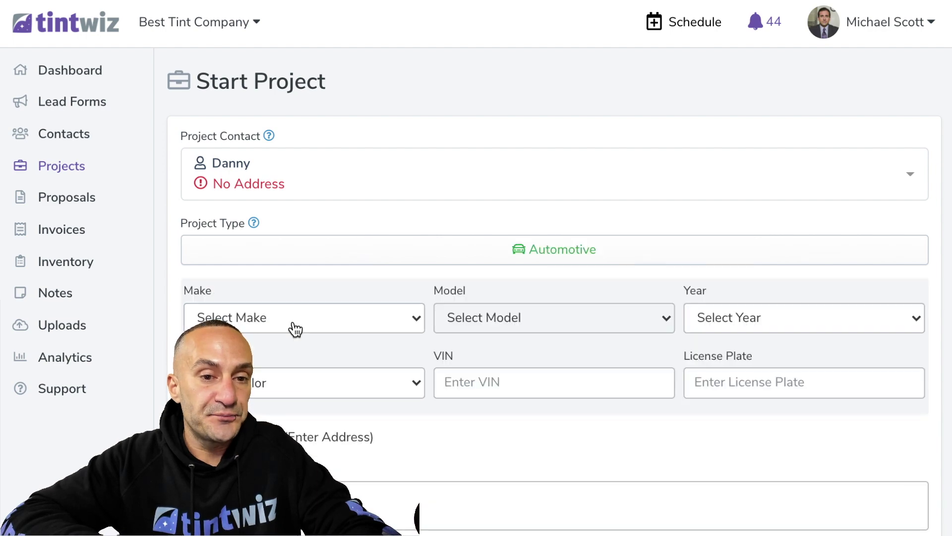
pyautogui.click(293, 319)
pyautogui.click(293, 327)
pyautogui.click(487, 305)
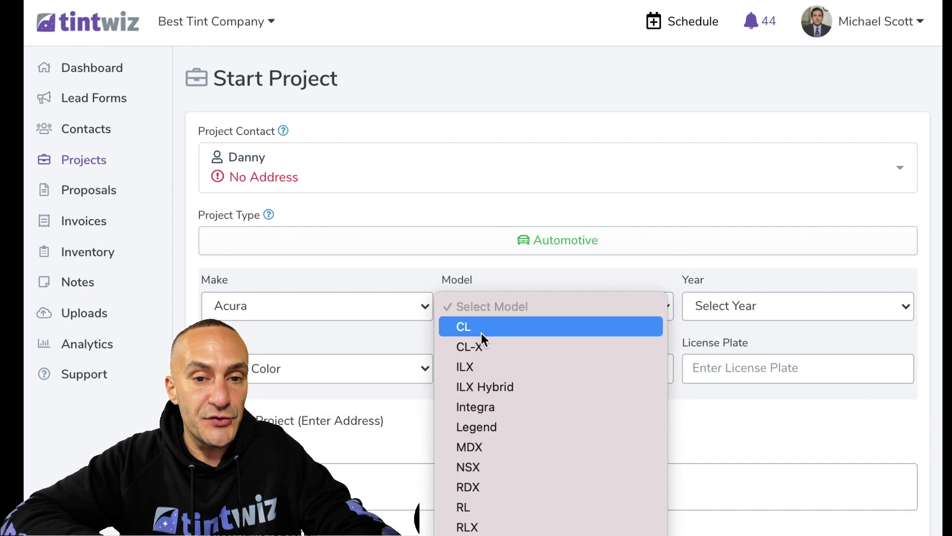
pyautogui.click(481, 328)
pyautogui.click(704, 308)
pyautogui.scroll(-5, 707, 456)
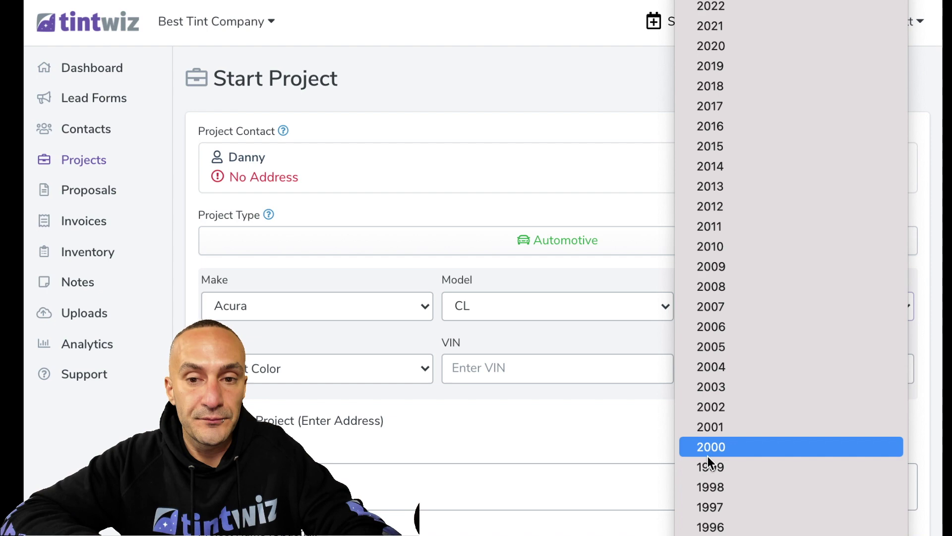
pyautogui.scroll(-1, 725, 480)
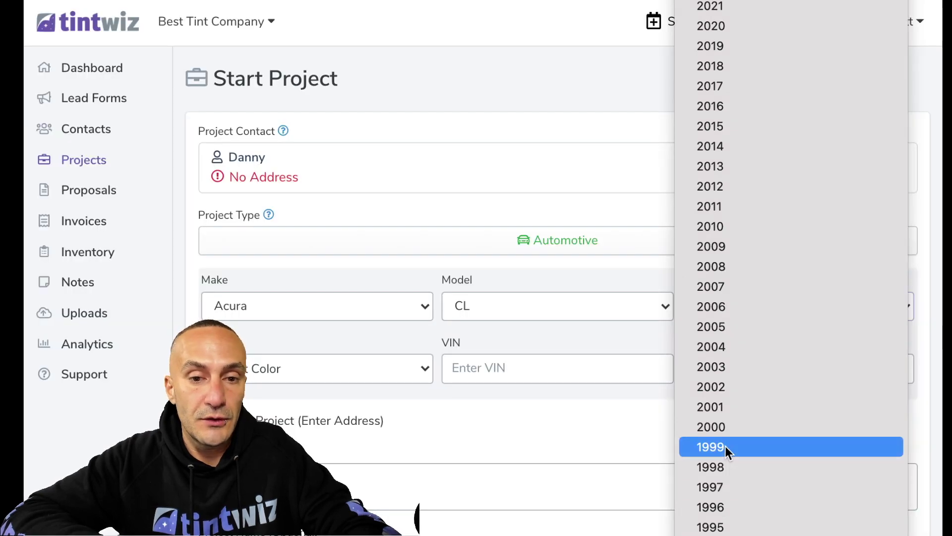
pyautogui.click(725, 446)
pyautogui.scroll(-4, 467, 457)
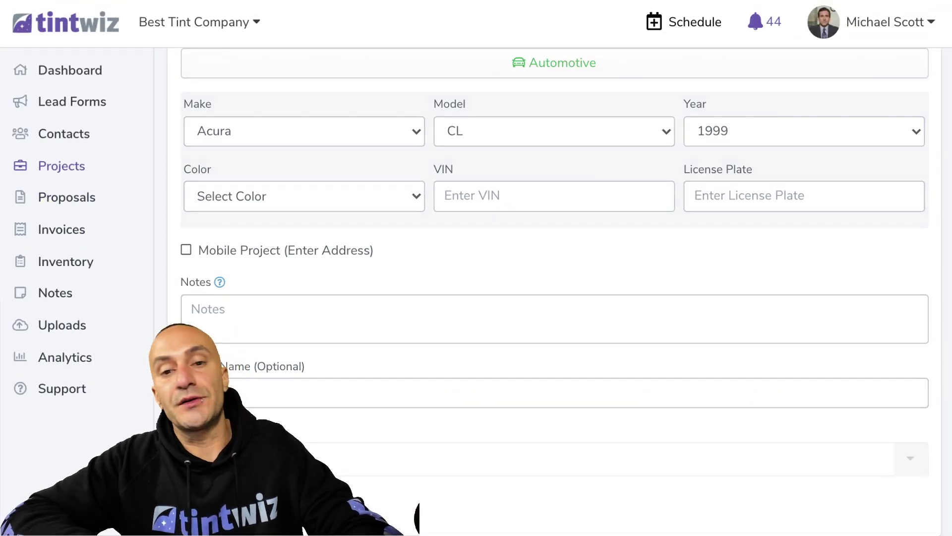
pyautogui.scroll(-3, 390, 431)
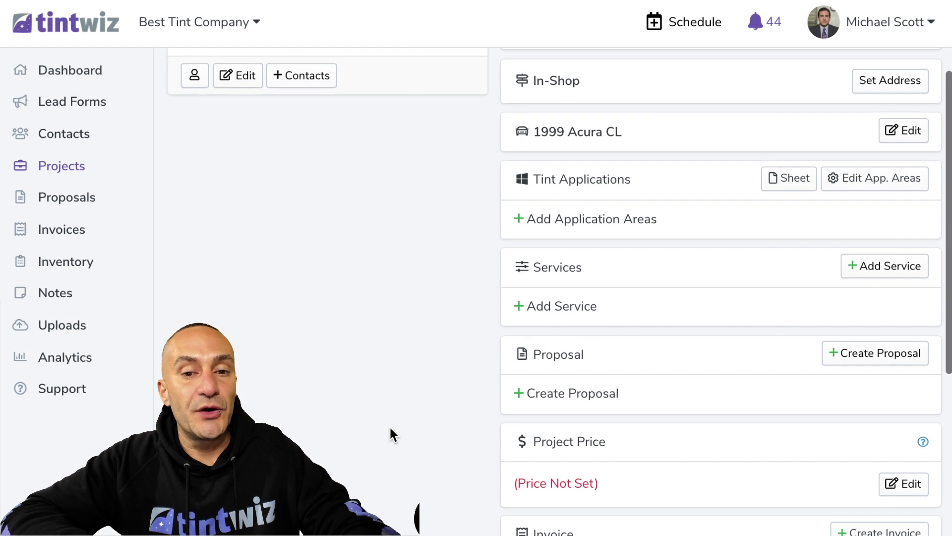
# Review the saved canned proposals page, then return to the 1999 Acura CL project
pyautogui.click(560, 394)
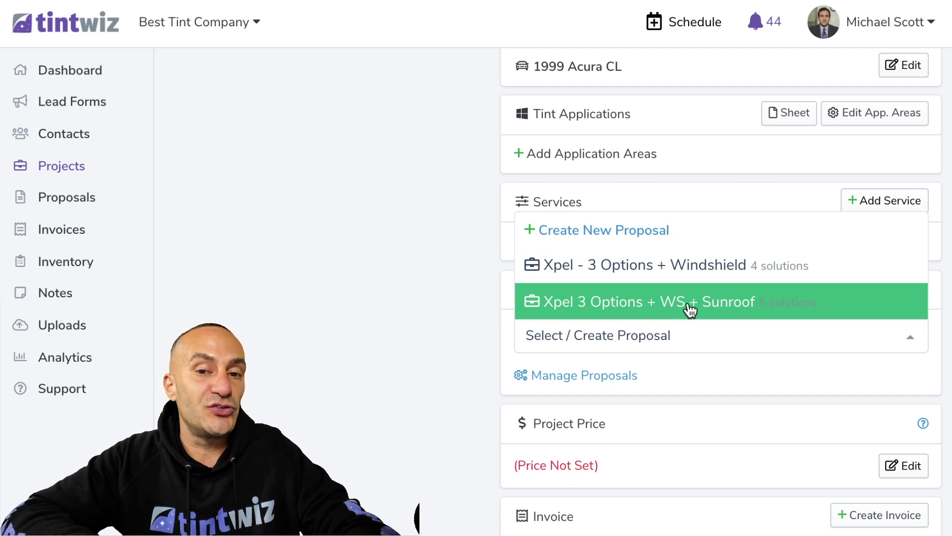
pyautogui.click(579, 377)
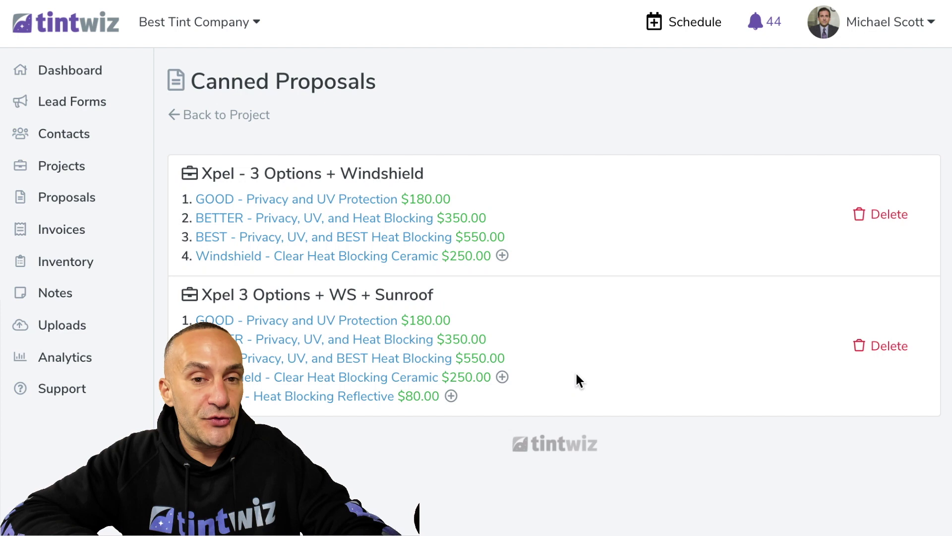
pyautogui.scroll(-1, 366, 308)
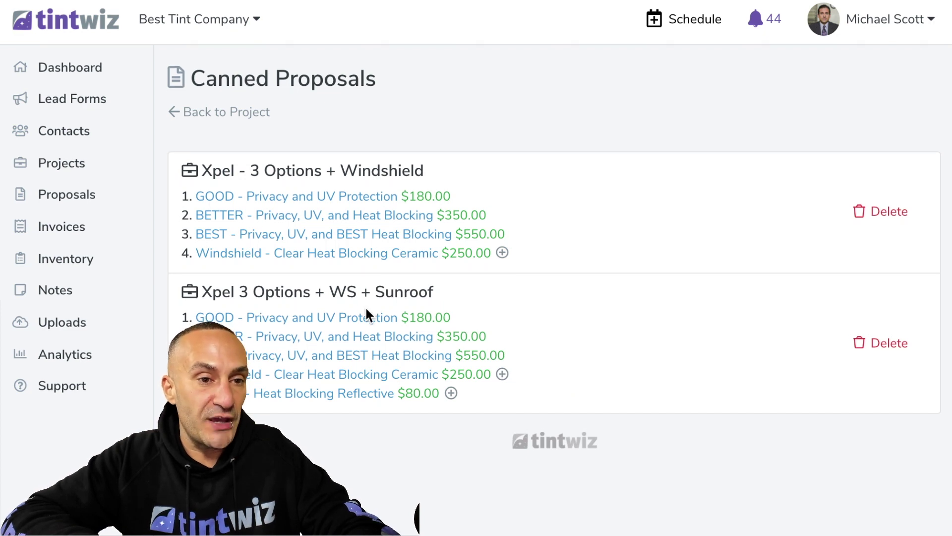
pyautogui.scroll(1, 366, 308)
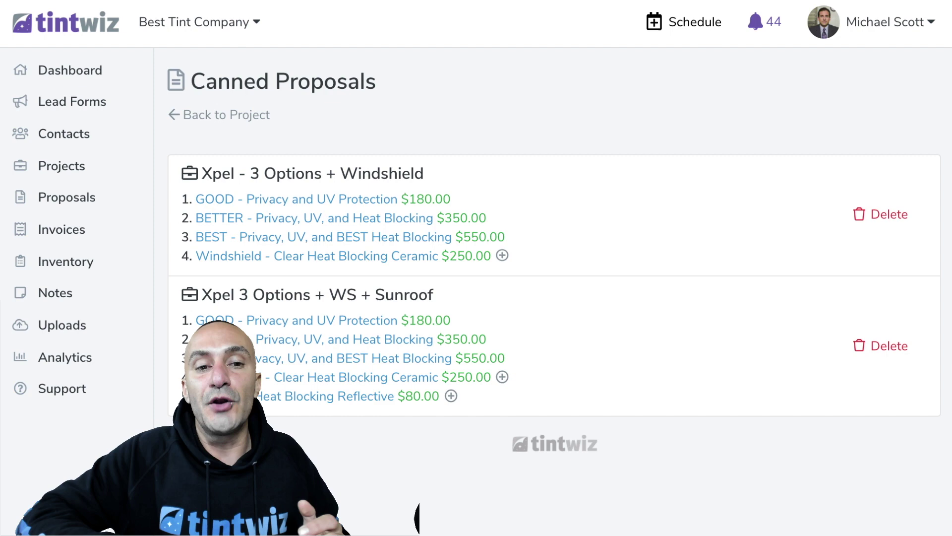
pyautogui.click(226, 115)
pyautogui.scroll(-5, 440, 344)
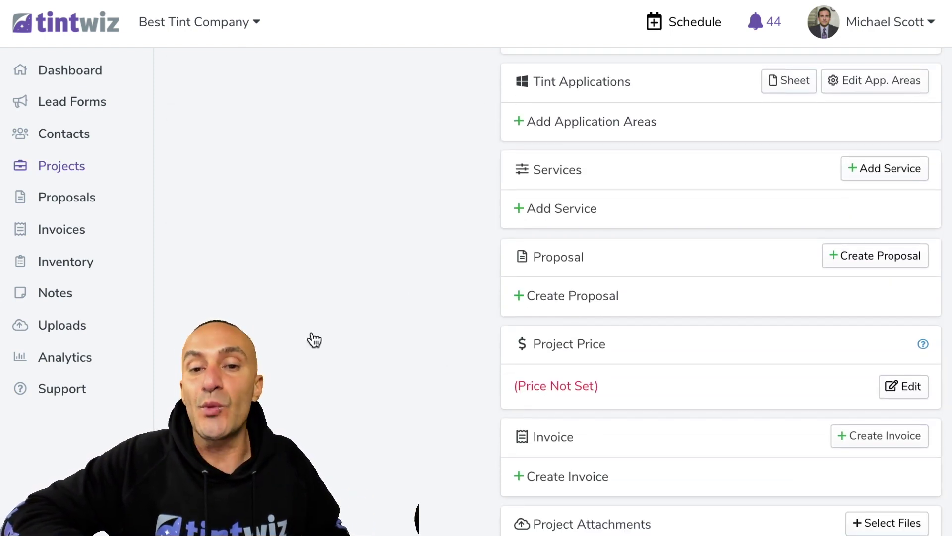
# Apply the Xpel - 3 Options + Windshield canned proposal and open it for editing
pyautogui.click(596, 295)
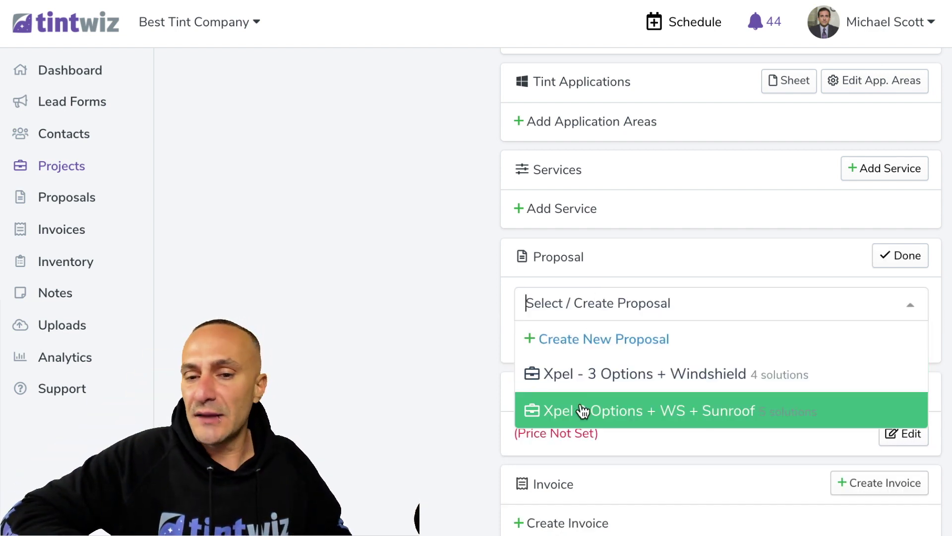
pyautogui.click(595, 375)
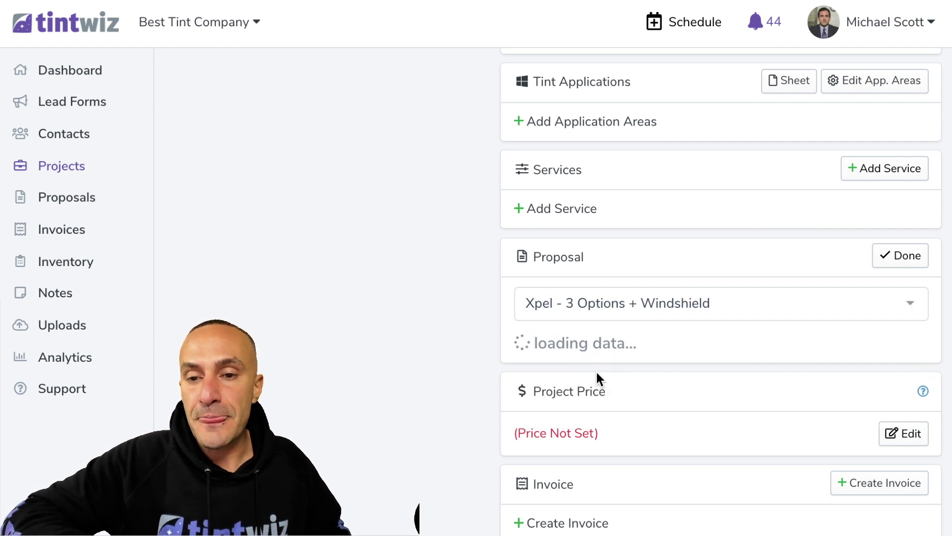
pyautogui.click(895, 257)
pyautogui.scroll(-20, 565, 356)
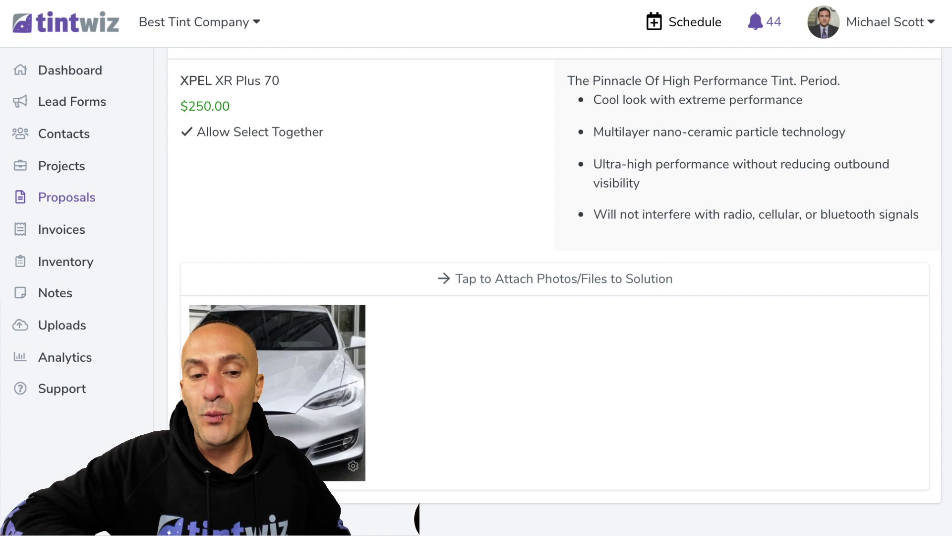
pyautogui.scroll(-5, 465, 365)
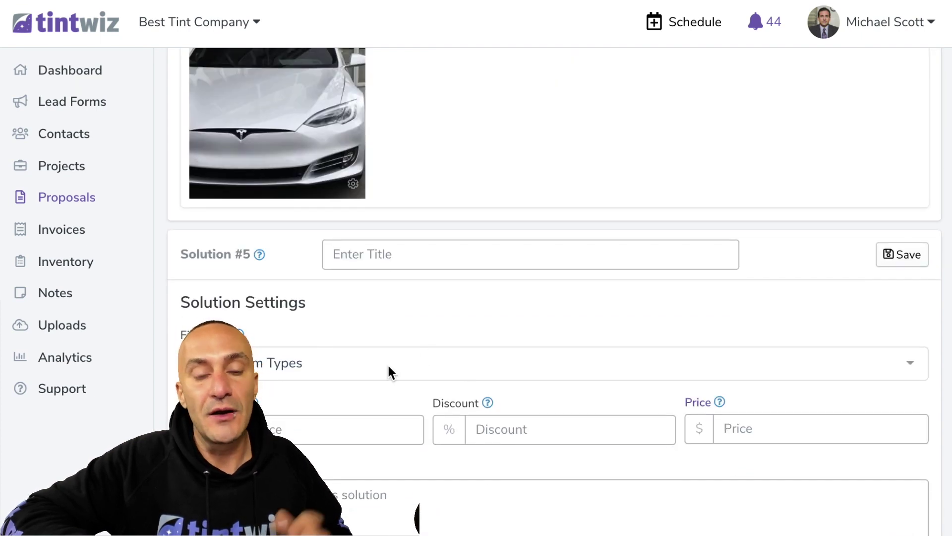
# Fill Solution #5 as 'Partial Front Coverage' with XPEL Ultimate Plus film at 1,250.00
pyautogui.click(389, 353)
pyautogui.write('xpel')
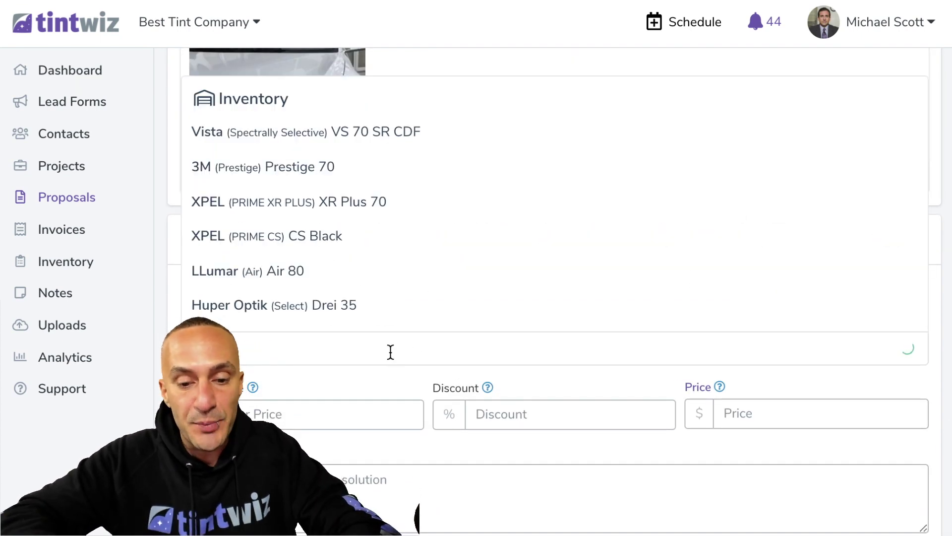
pyautogui.write(' ultimate')
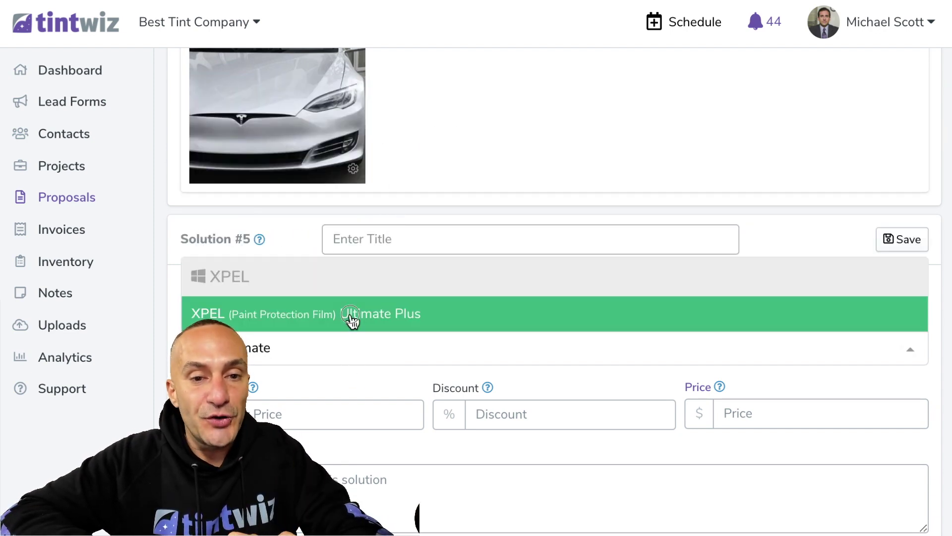
pyautogui.click(352, 320)
pyautogui.click(370, 243)
pyautogui.write('Partial Front Co')
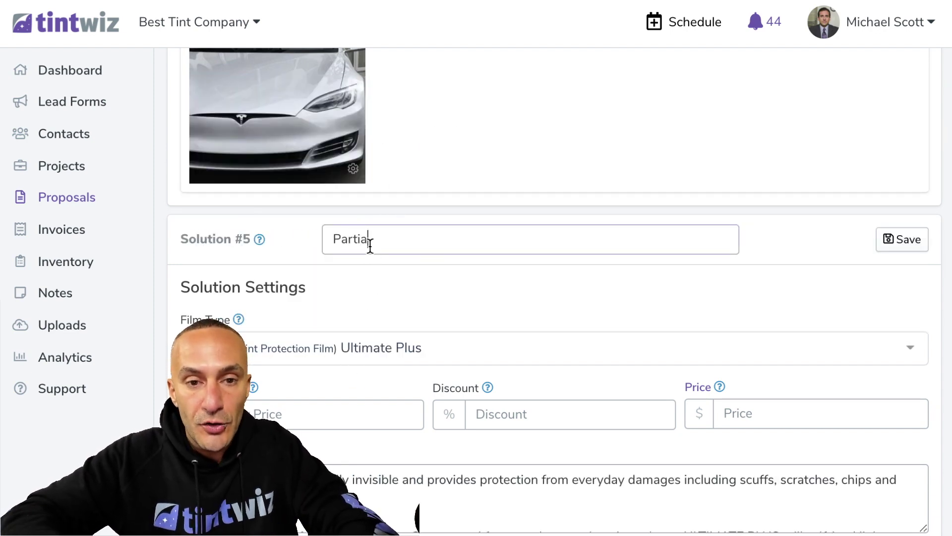
pyautogui.write('verage')
pyautogui.click(744, 416)
pyautogui.write('1,250.00')
# Allow it to be selected together with others and upload the partial front coverage car image
pyautogui.scroll(-1, 744, 415)
pyautogui.scroll(-4, 744, 416)
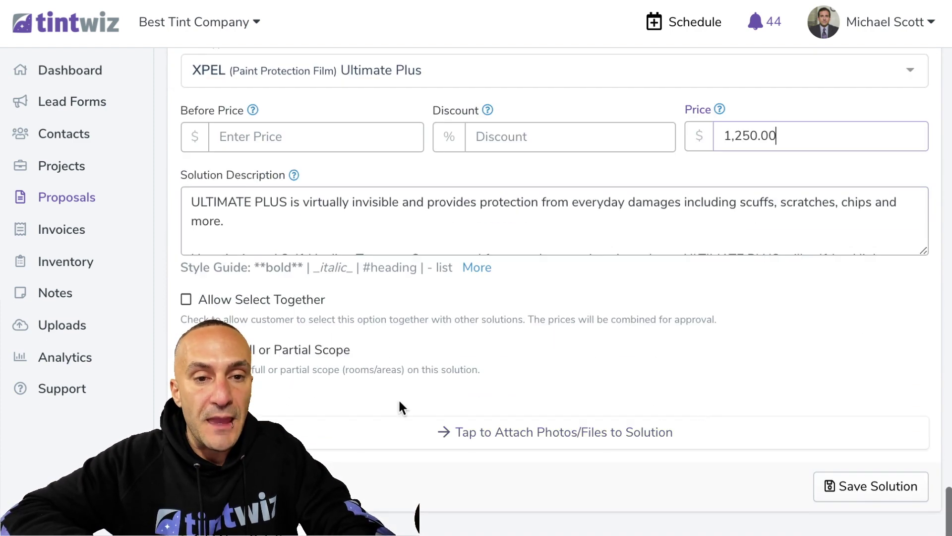
pyautogui.click(247, 299)
pyautogui.click(429, 430)
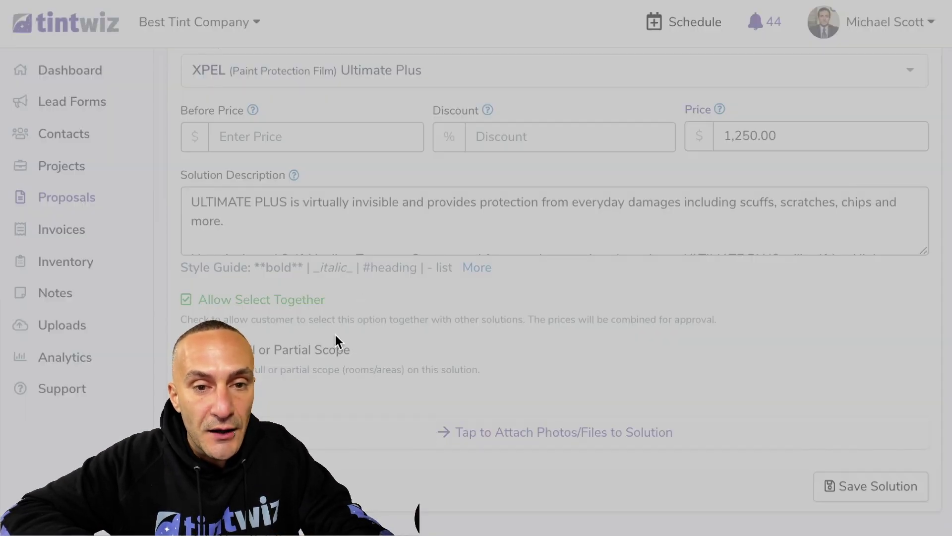
pyautogui.doubleClick(351, 176)
pyautogui.scroll(-3, 648, 352)
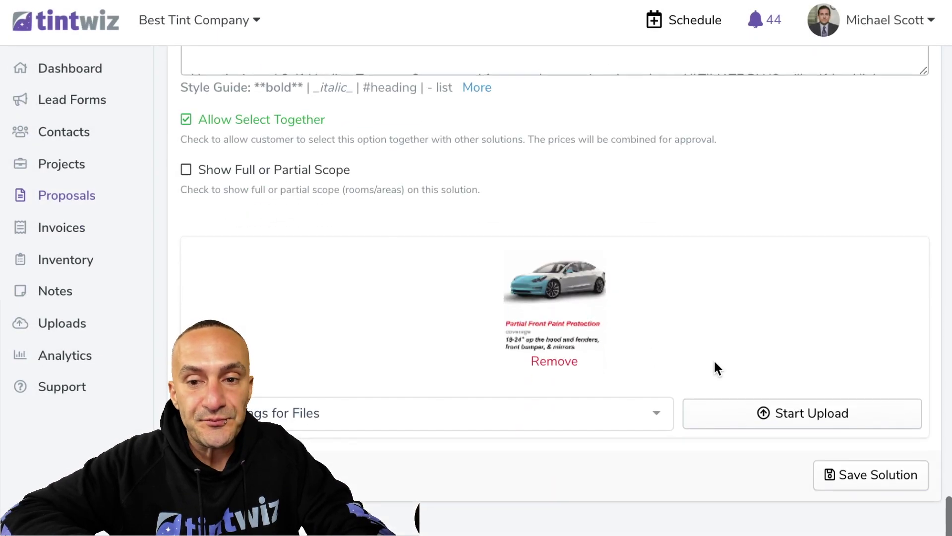
pyautogui.click(771, 416)
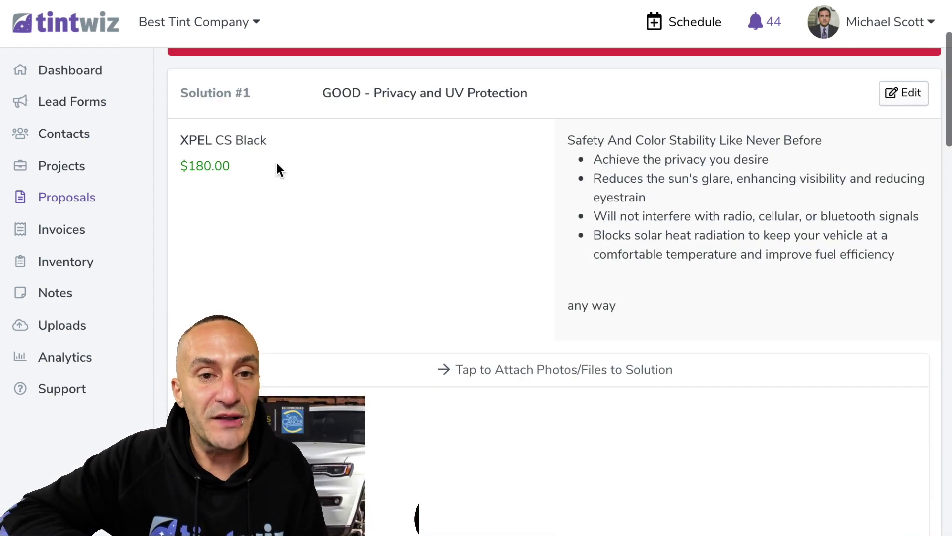
# Name the canned proposal 'Window Options + WS + Partial Front PPF' and try saving it
pyautogui.click(847, 152)
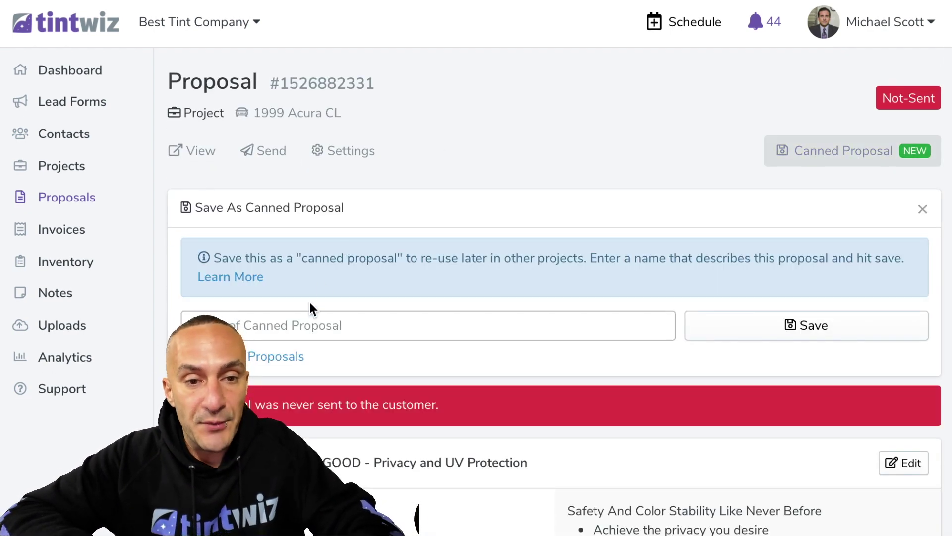
pyautogui.click(298, 326)
pyautogui.write('Window Options')
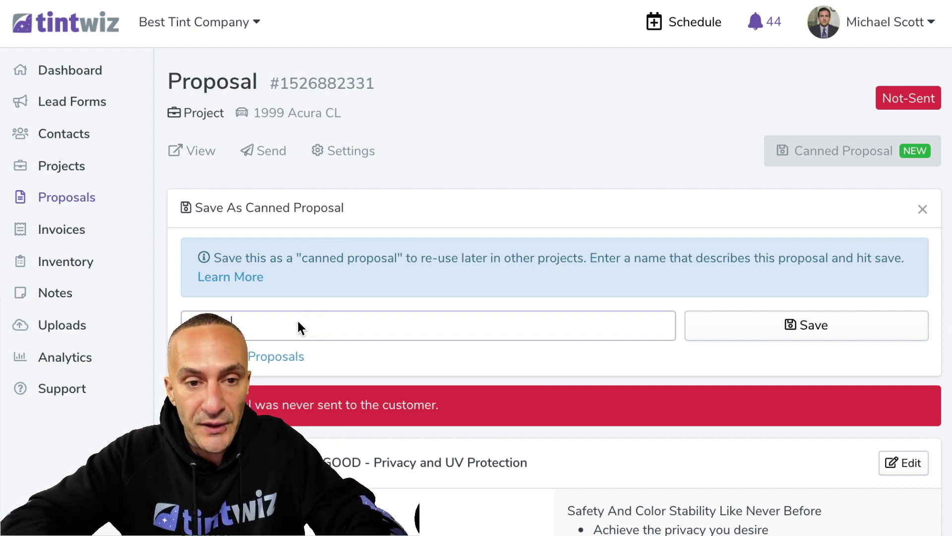
pyautogui.write(' + WS ')
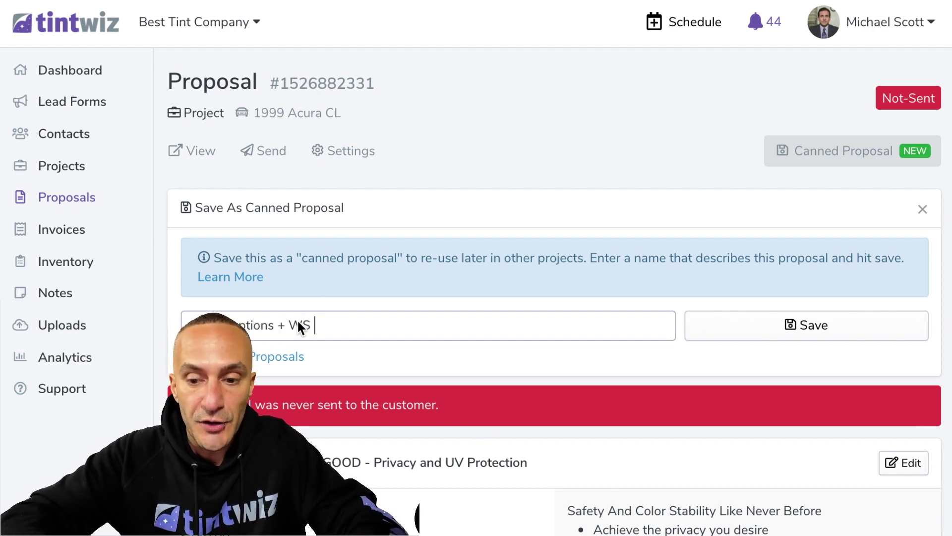
pyautogui.write('+ Part')
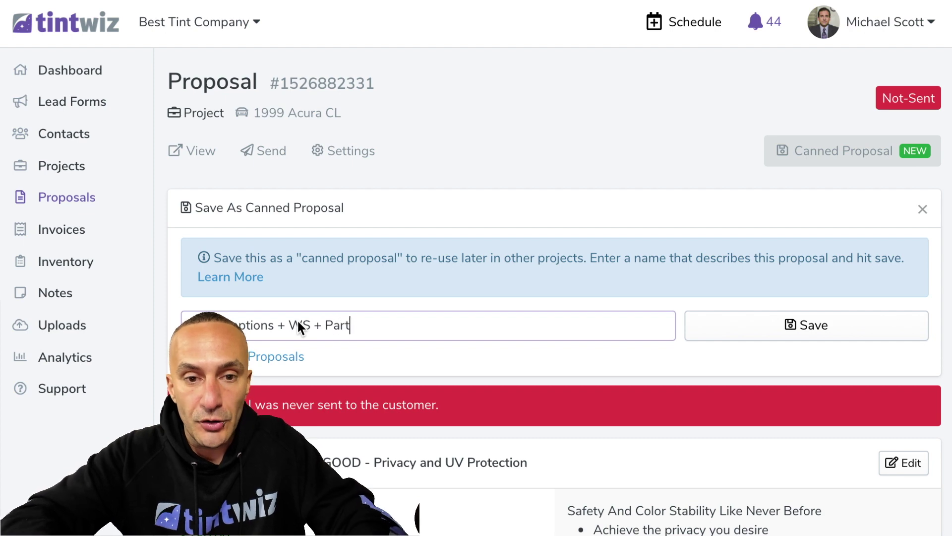
pyautogui.write('ial Front PPF')
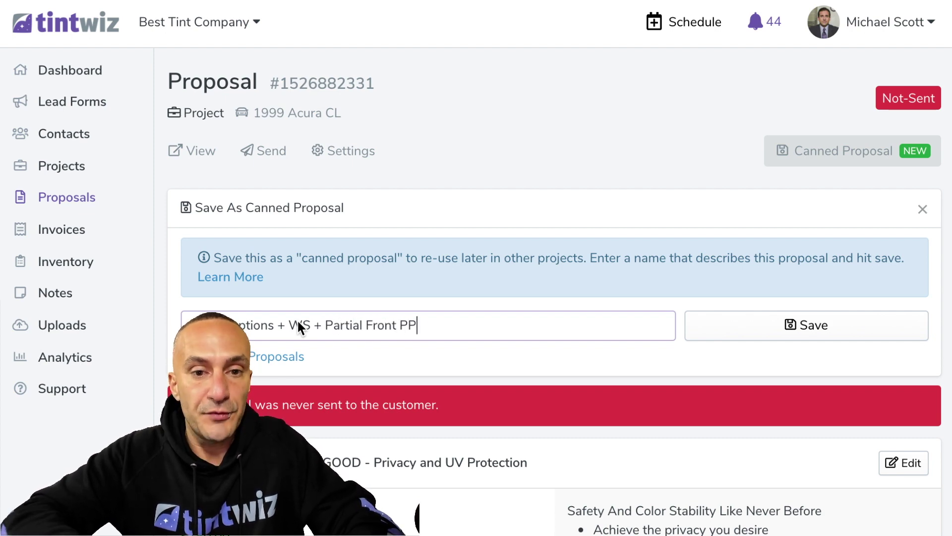
pyautogui.click(750, 337)
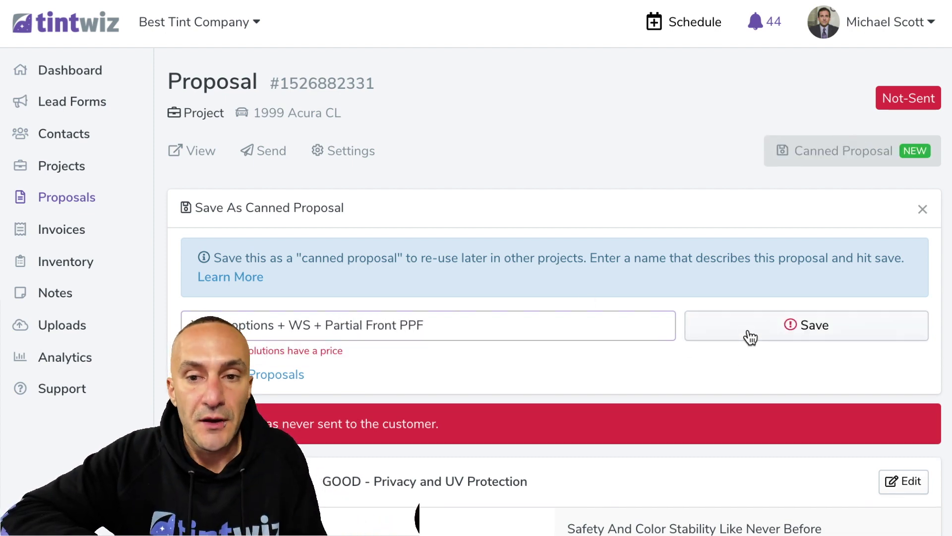
# Save the Partial Front Coverage solution, then save the canned proposal again
pyautogui.scroll(-10, 459, 343)
pyautogui.scroll(-15, 461, 343)
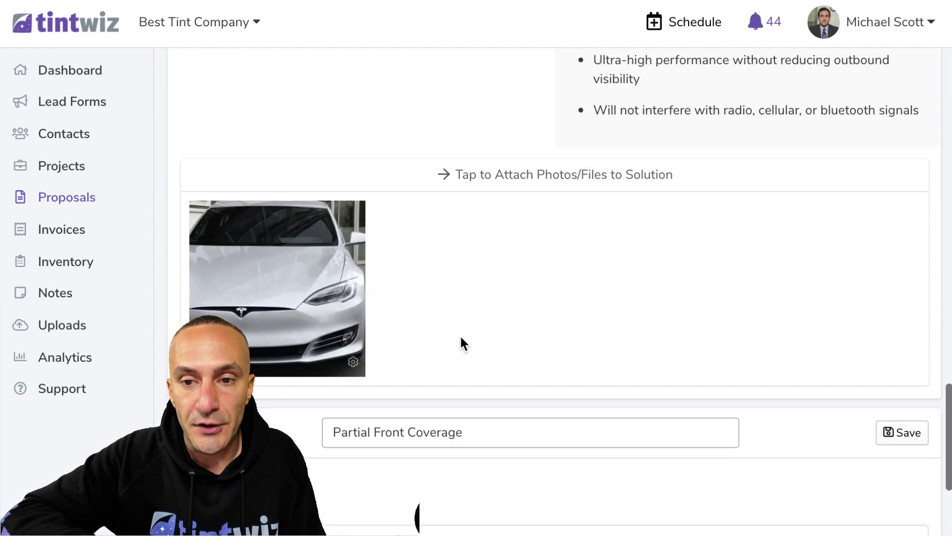
pyautogui.scroll(-8, 756, 391)
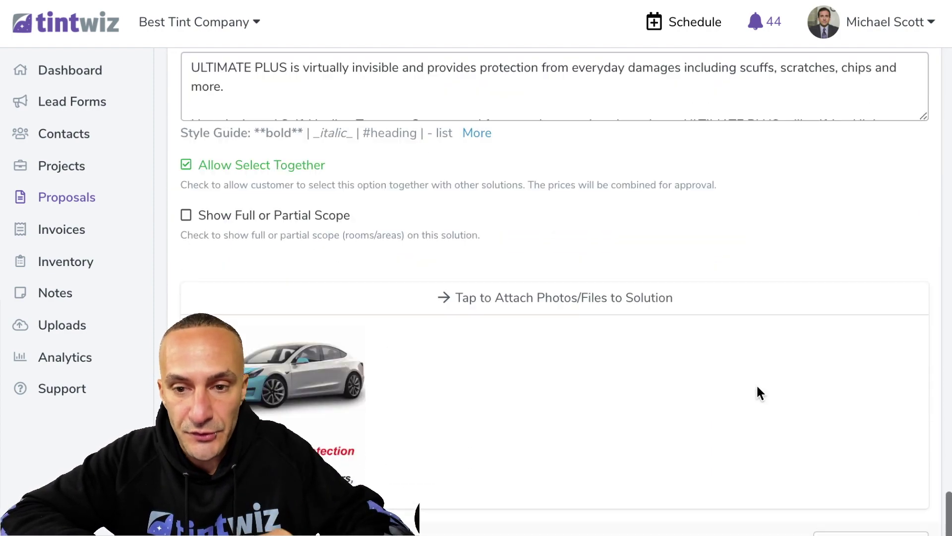
pyautogui.click(874, 477)
pyautogui.scroll(20, 578, 421)
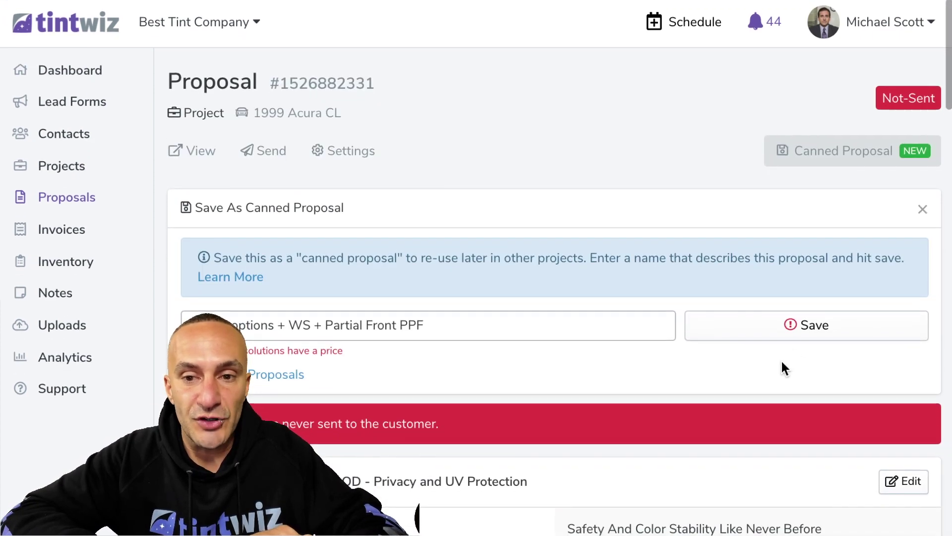
pyautogui.click(789, 325)
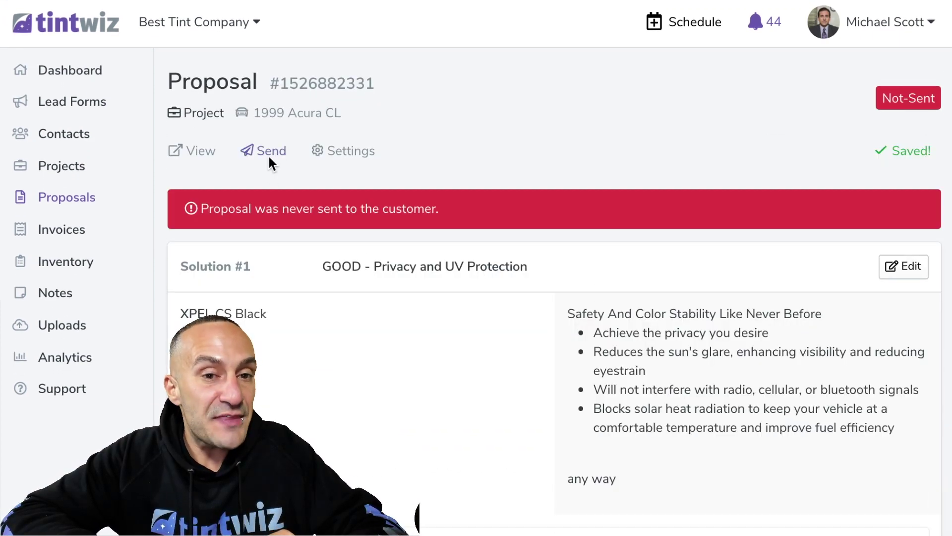
# Open a lead added this week from the dashboard's leads list
pyautogui.click(271, 160)
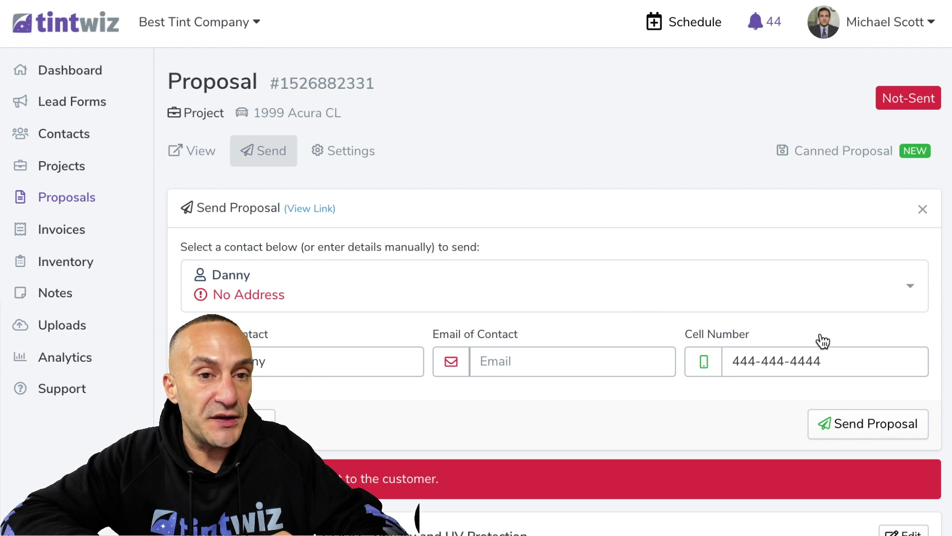
pyautogui.click(92, 22)
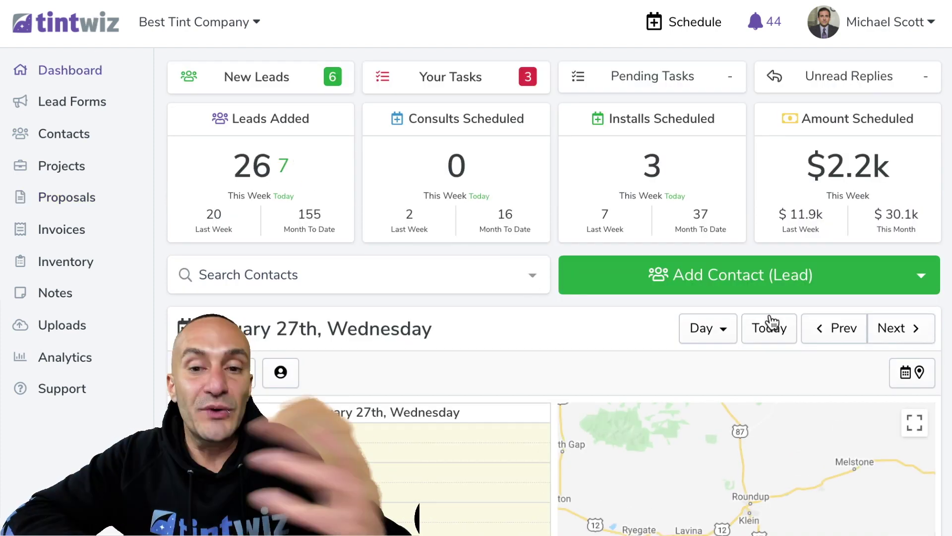
pyautogui.click(302, 170)
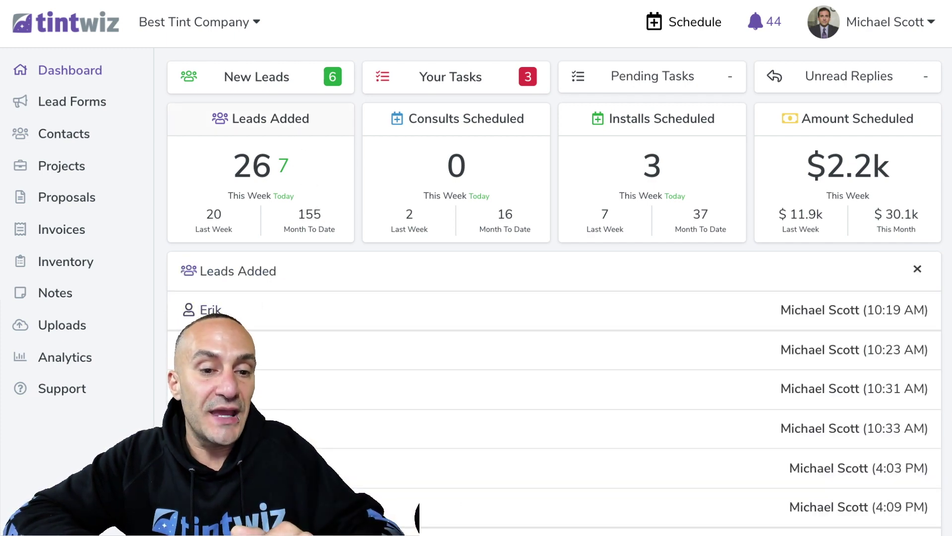
pyautogui.click(535, 350)
# Create an automotive project for the lead's 2011 Aston Martin DB9 and save it
pyautogui.click(880, 138)
pyautogui.click(651, 264)
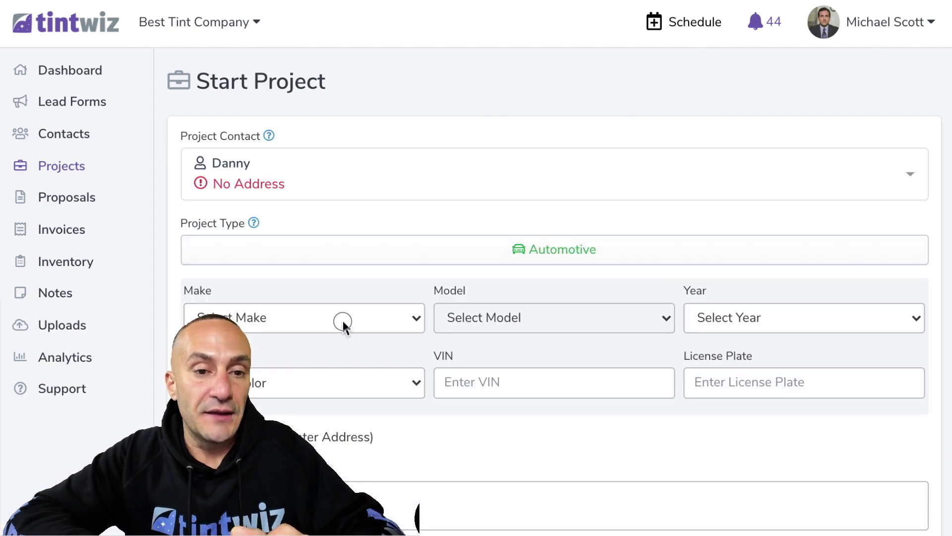
pyautogui.click(342, 324)
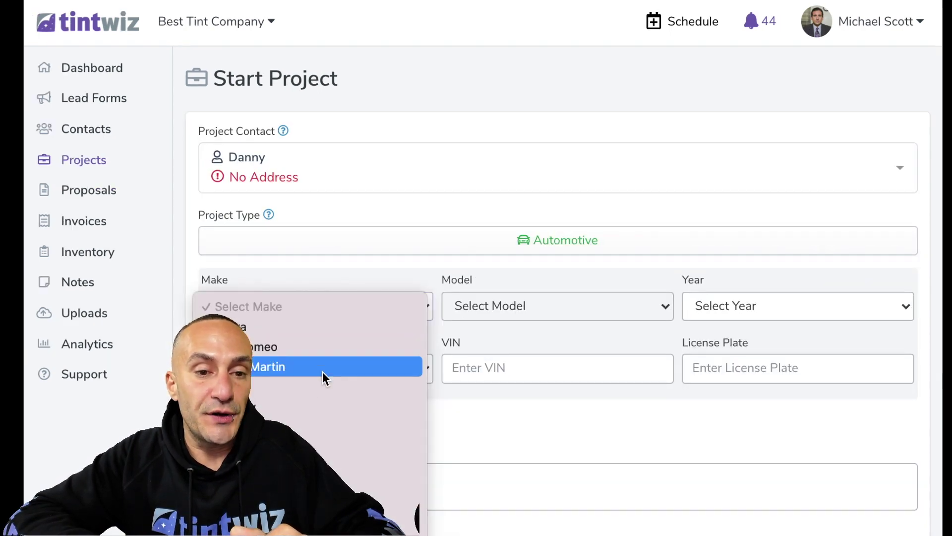
pyautogui.click(322, 372)
pyautogui.click(515, 313)
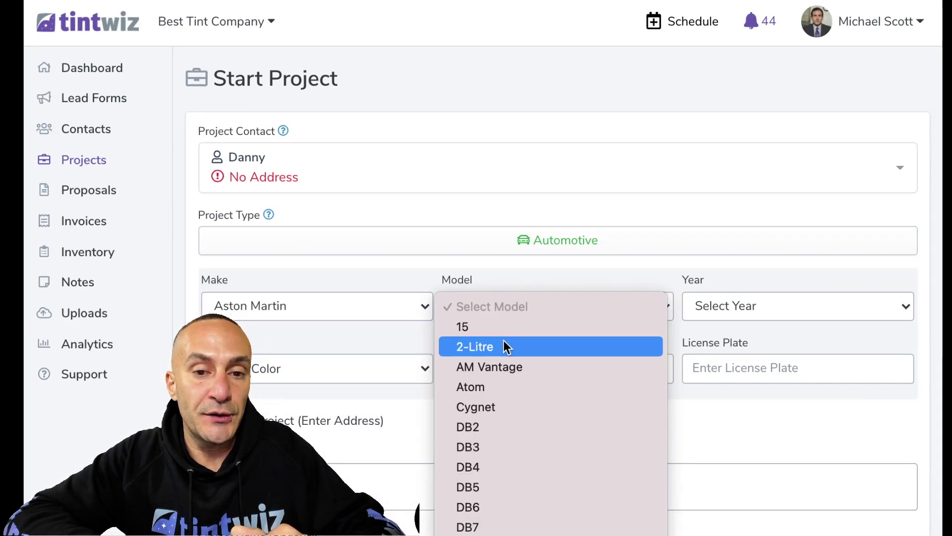
pyautogui.click(505, 526)
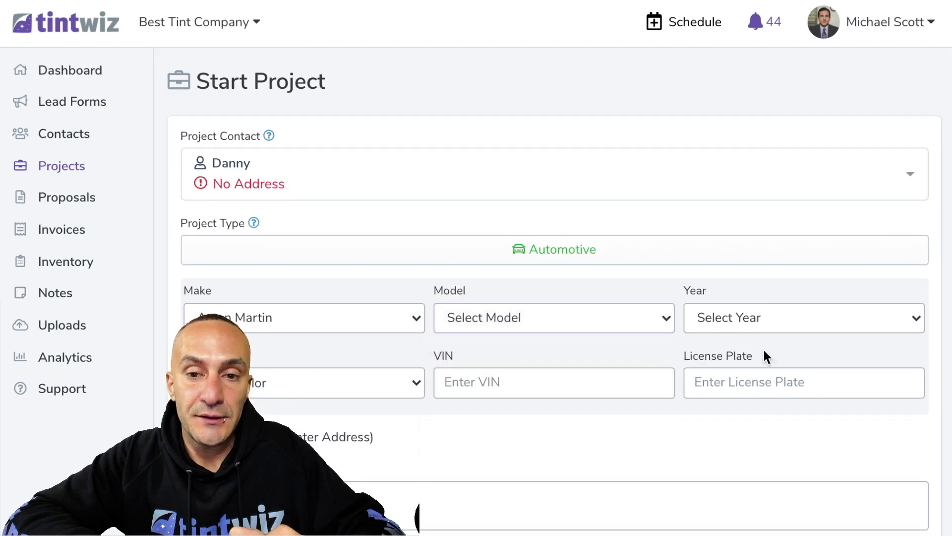
pyautogui.click(743, 306)
pyautogui.click(710, 534)
pyautogui.scroll(-5, 414, 400)
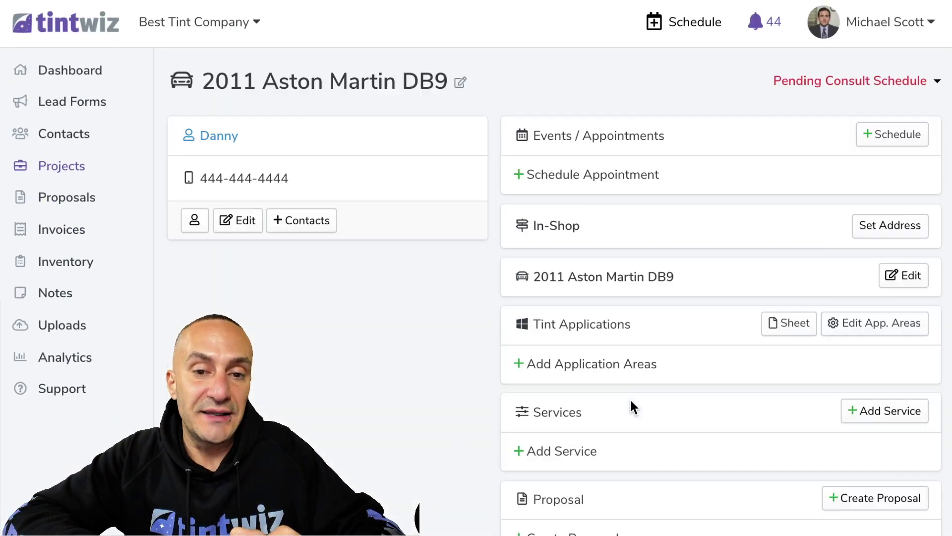
pyautogui.scroll(-3, 630, 398)
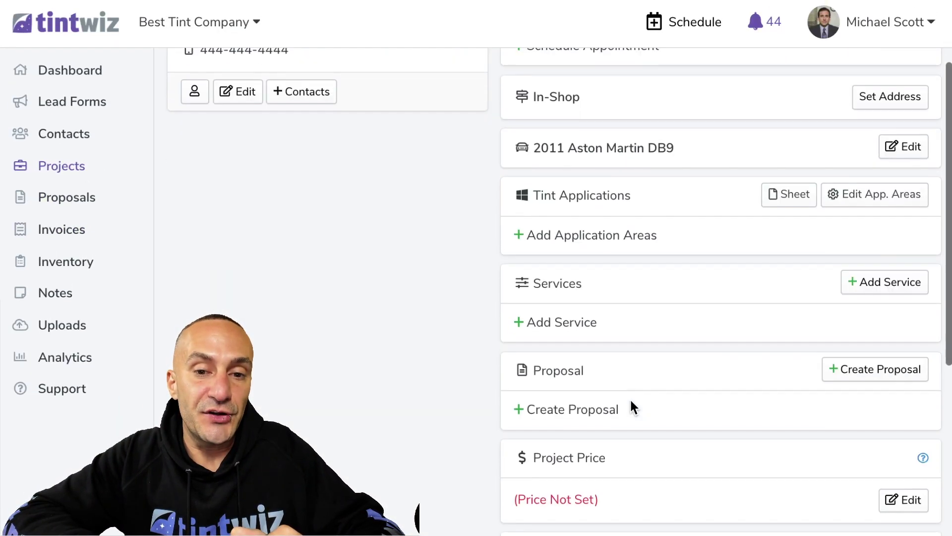
pyautogui.click(584, 406)
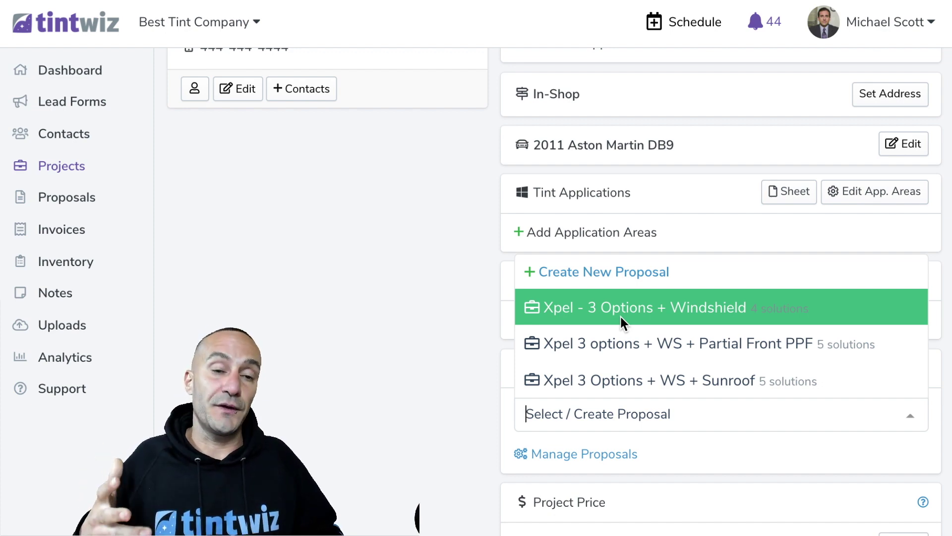
# Attach the 'Xpel 3 options + WS + Partial Front PPF' canned proposal to the DB9 project
pyautogui.scroll(2, 549, 385)
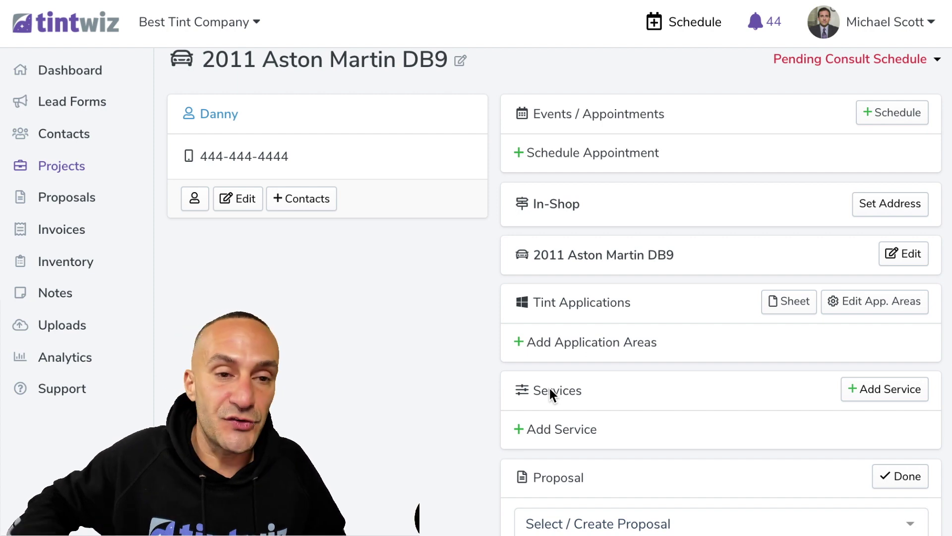
pyautogui.scroll(-4, 500, 385)
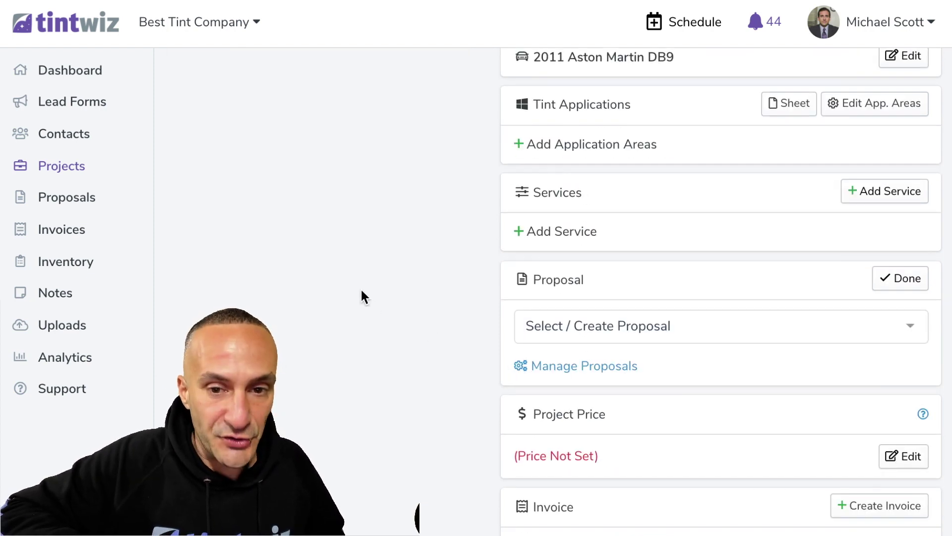
pyautogui.scroll(5, 361, 294)
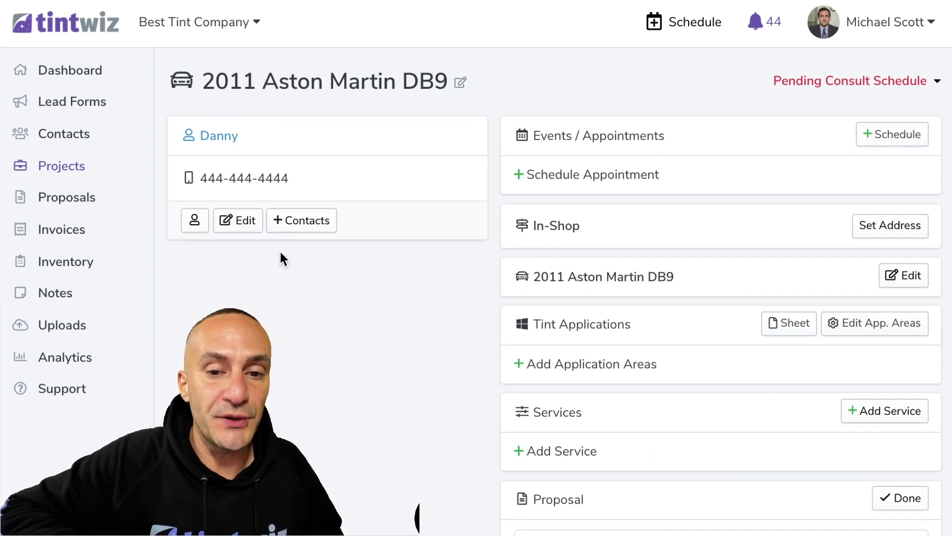
pyautogui.scroll(-6, 281, 258)
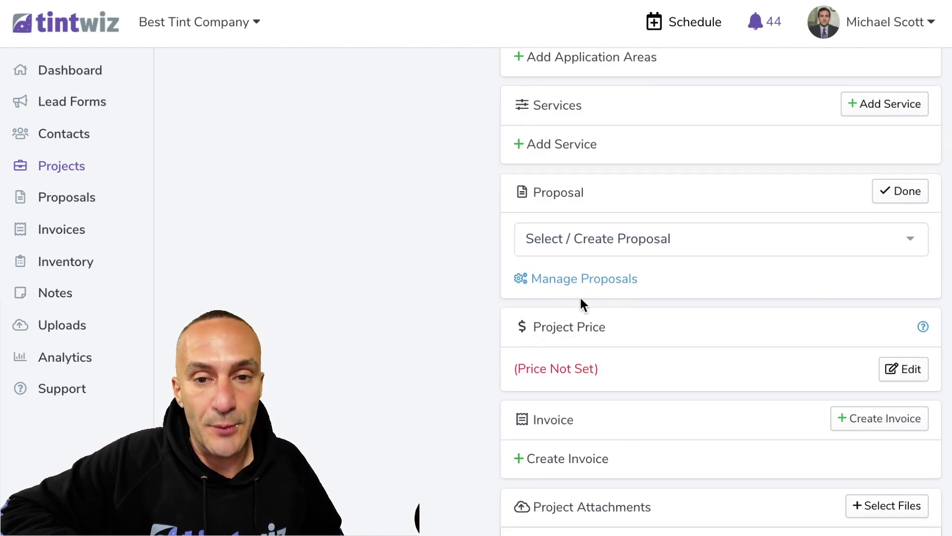
pyautogui.click(600, 244)
pyautogui.click(603, 356)
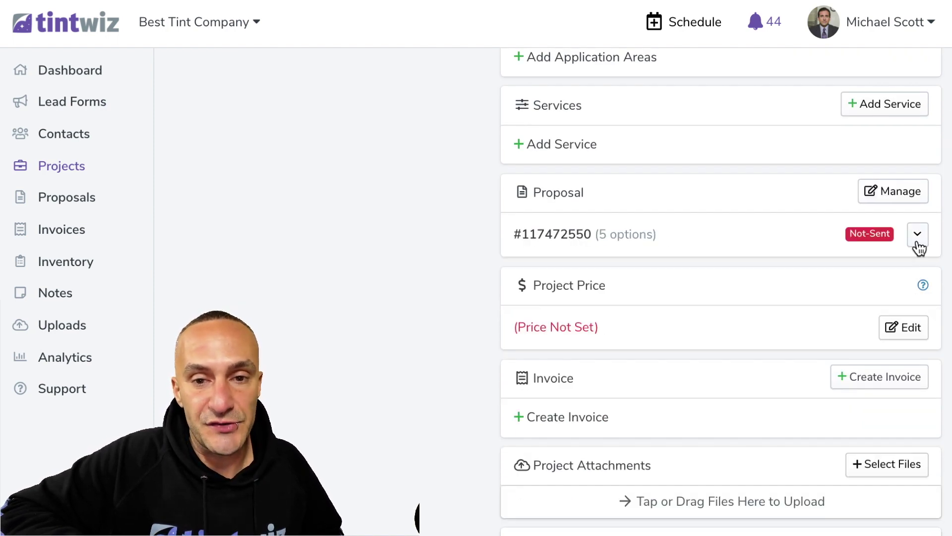
# Check the attached proposal's actions menu, then go to the Lead Forms list
pyautogui.click(917, 237)
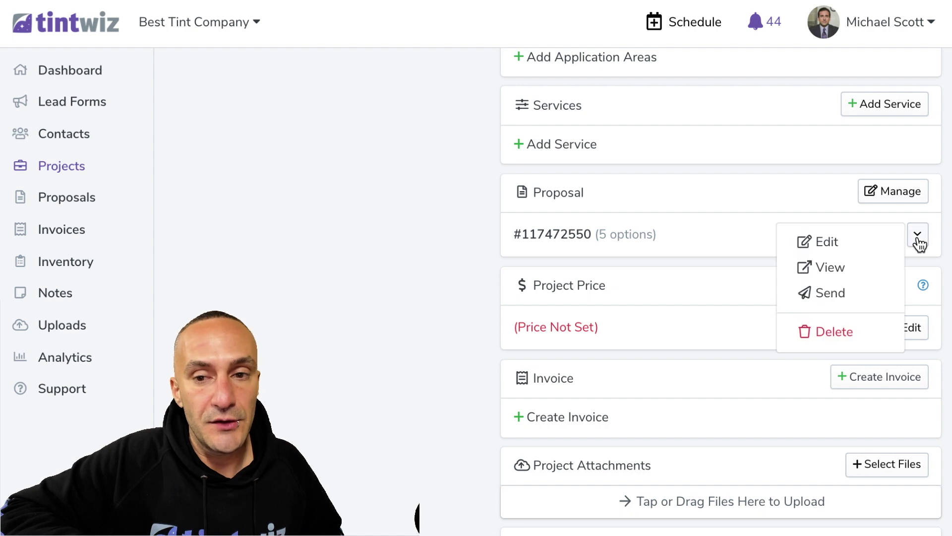
pyautogui.click(342, 338)
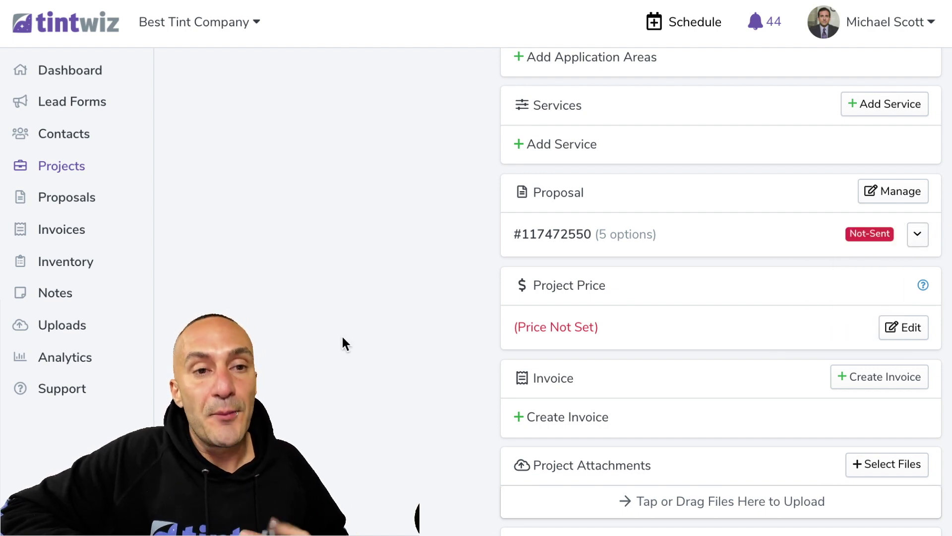
pyautogui.scroll(5, 342, 338)
pyautogui.click(86, 106)
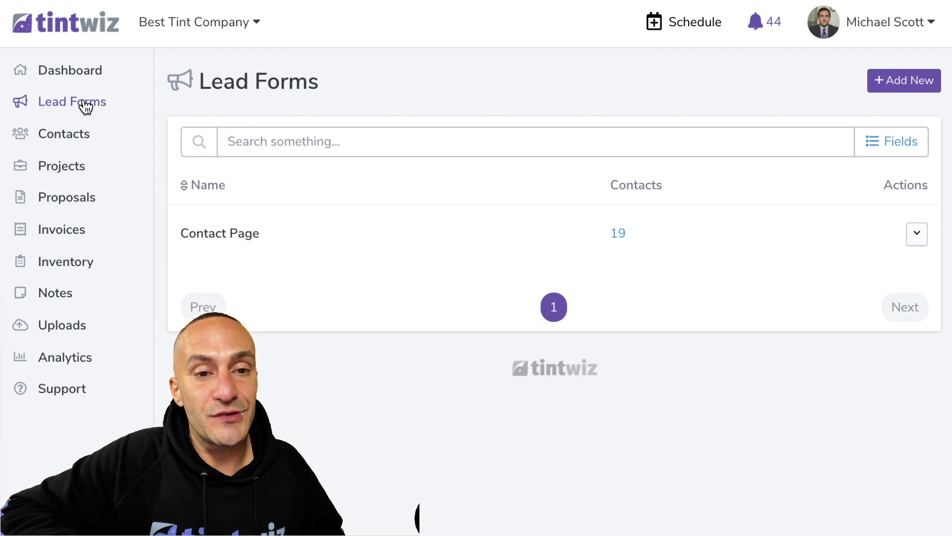
pyautogui.moveTo(322, 81); pyautogui.dragTo(200, 80)
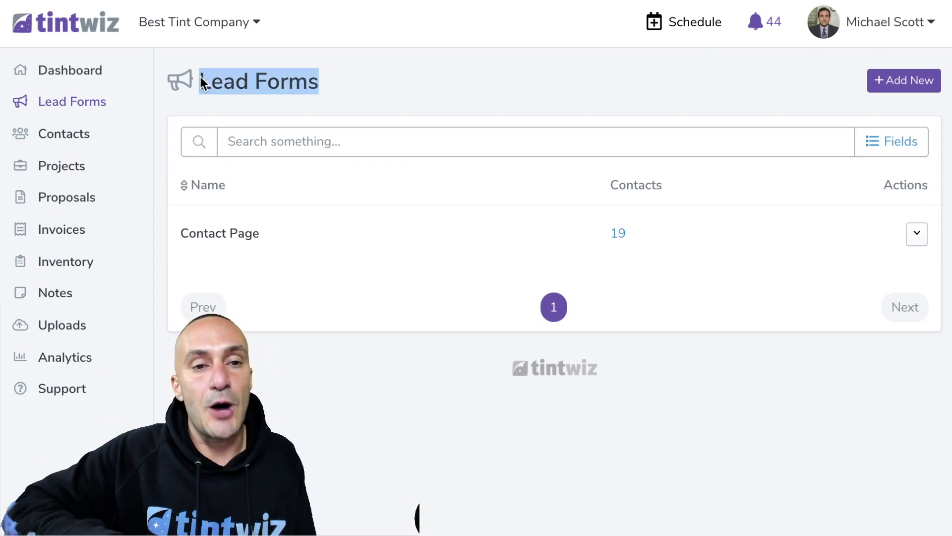
pyautogui.click(274, 81)
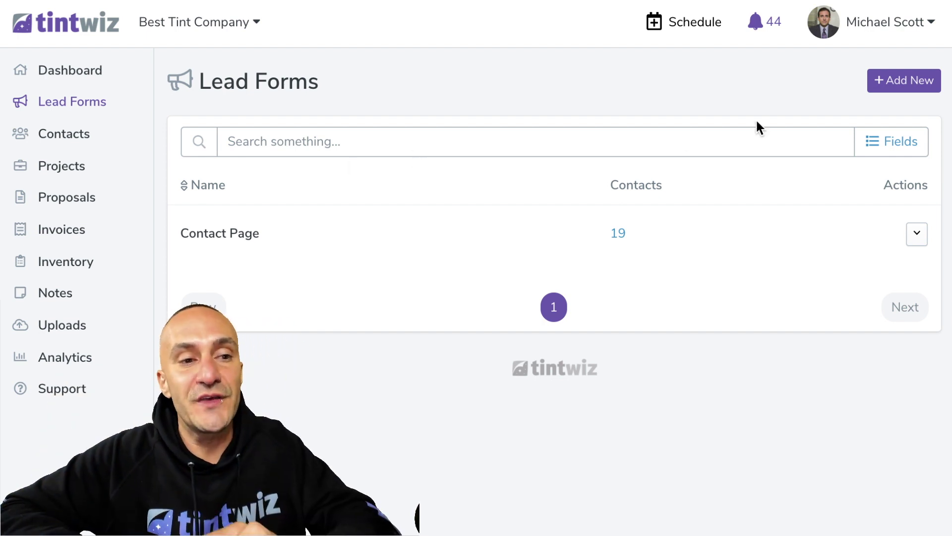
pyautogui.click(902, 84)
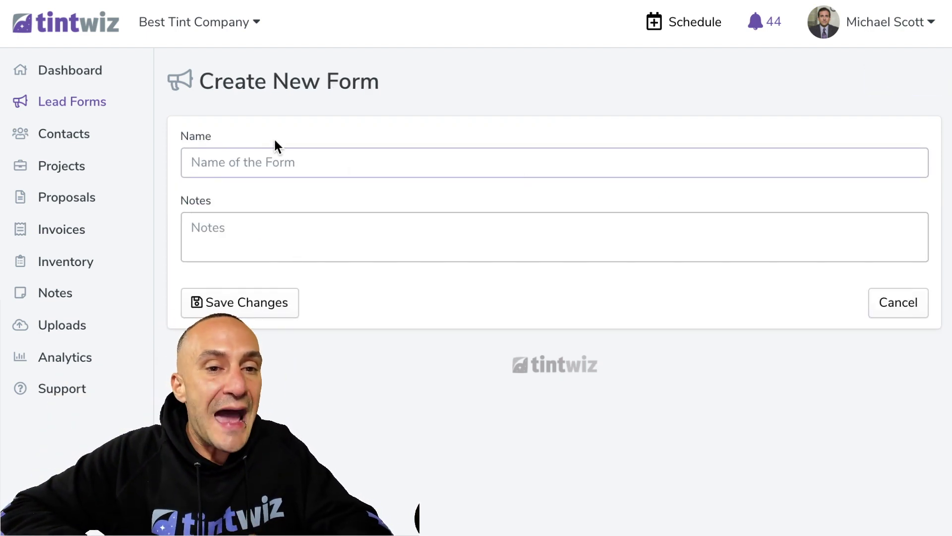
# Create a new lead form named 'Contact Page' and save it
pyautogui.click(269, 158)
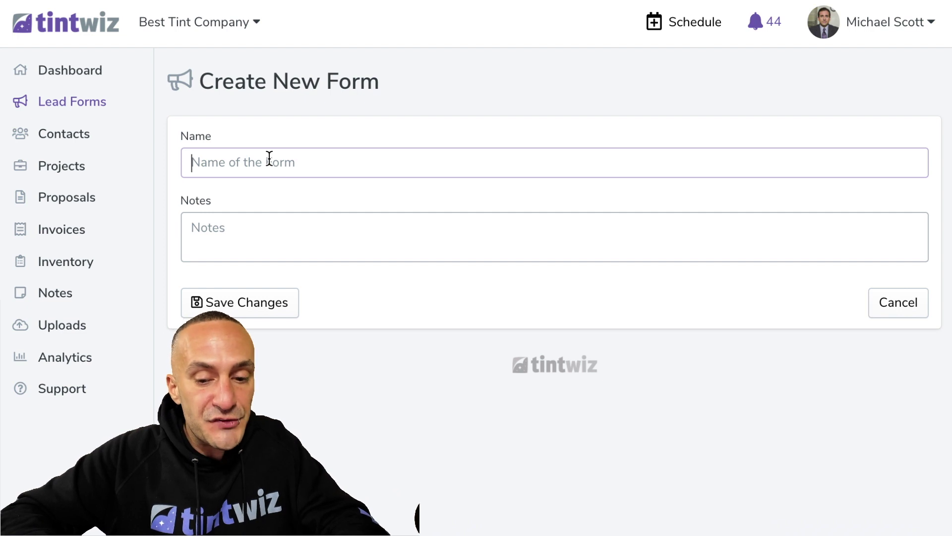
pyautogui.write('Contact Page')
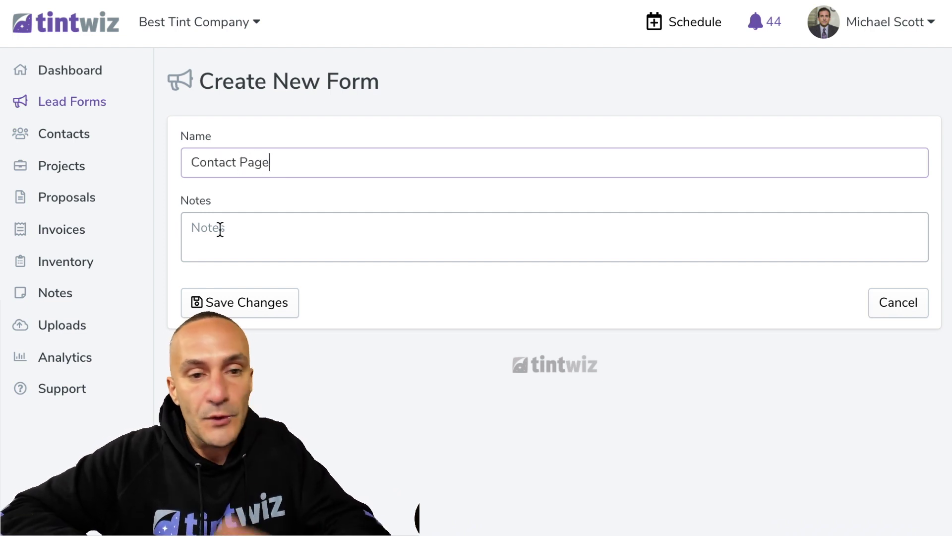
pyautogui.click(221, 300)
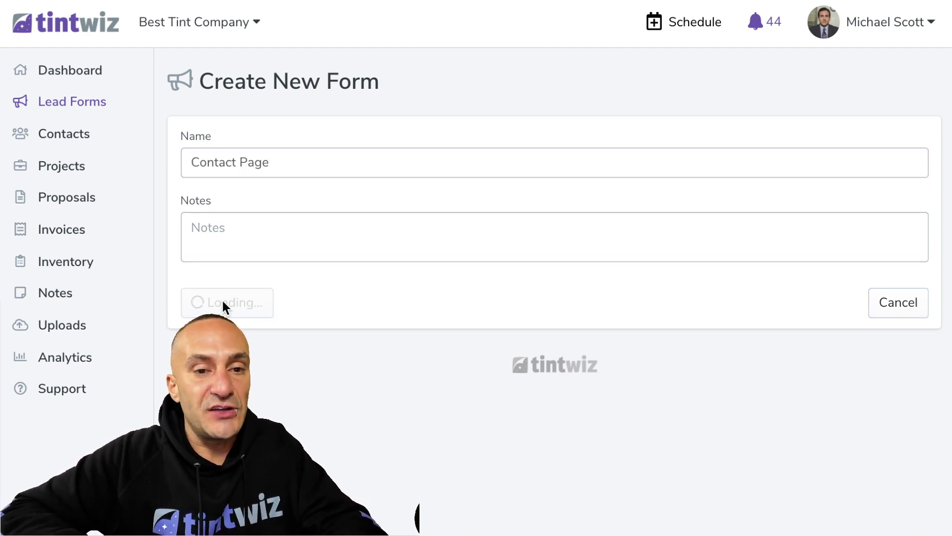
pyautogui.scroll(-10, 412, 338)
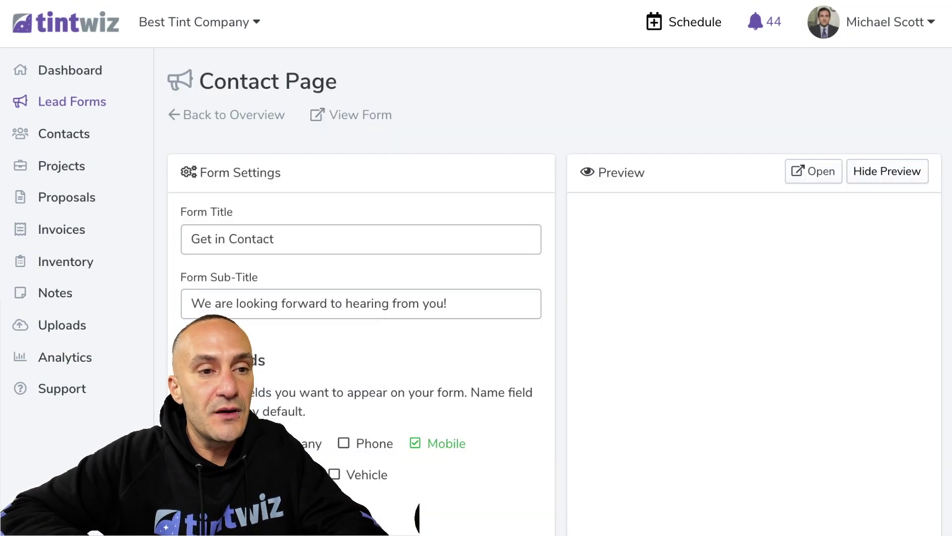
# Add the Vehicle fields to the Contact Page form
pyautogui.scroll(-2, 396, 374)
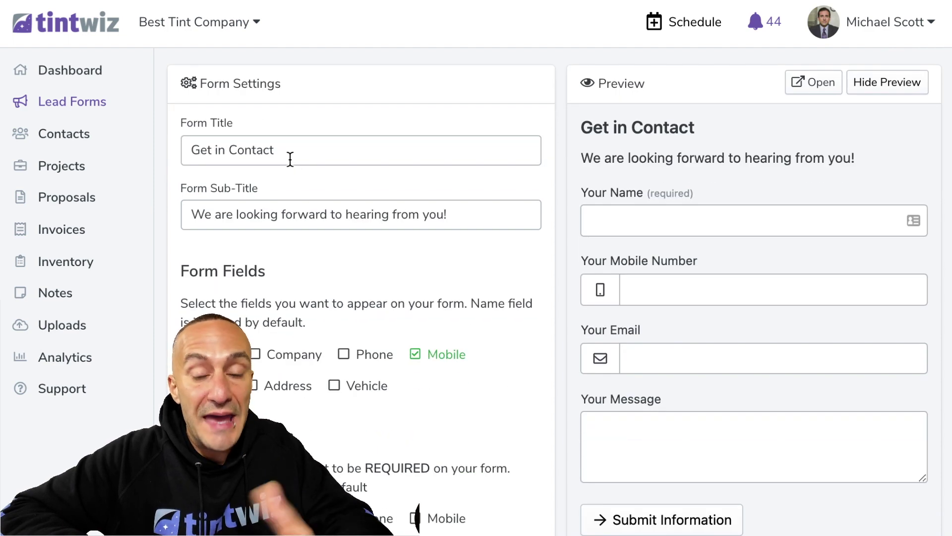
pyautogui.moveTo(276, 150); pyautogui.dragTo(210, 152)
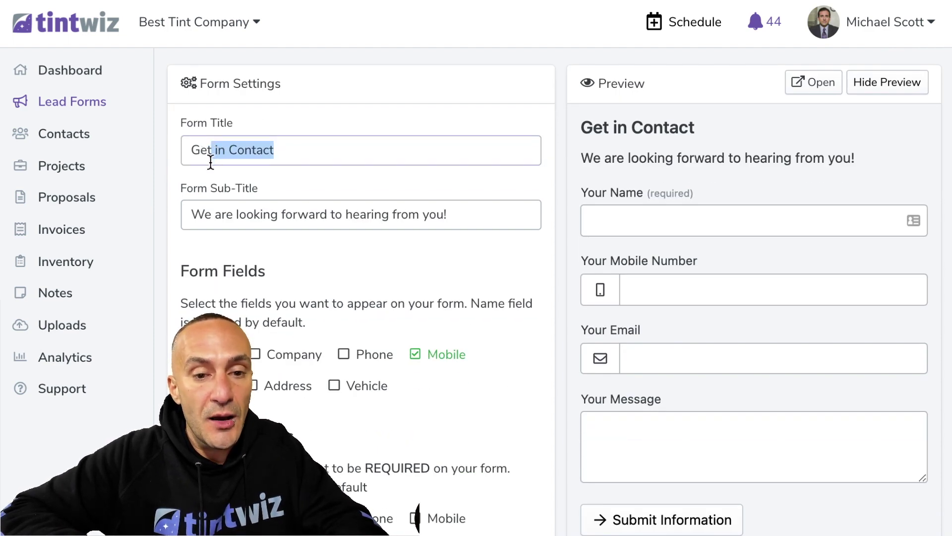
pyautogui.scroll(-5, 228, 160)
pyautogui.click(334, 268)
# Add a checkbox field 'Services You're Interested In?' listing Window Tint, Paint Protection, Ceramic Coating, Paint Correction, Detailing
pyautogui.scroll(-1, 336, 276)
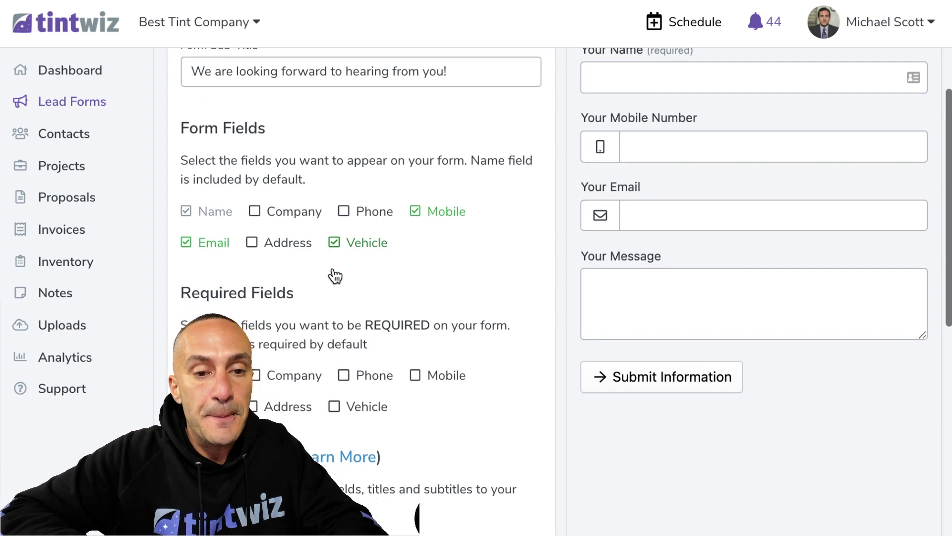
pyautogui.scroll(-6, 335, 276)
pyautogui.click(268, 253)
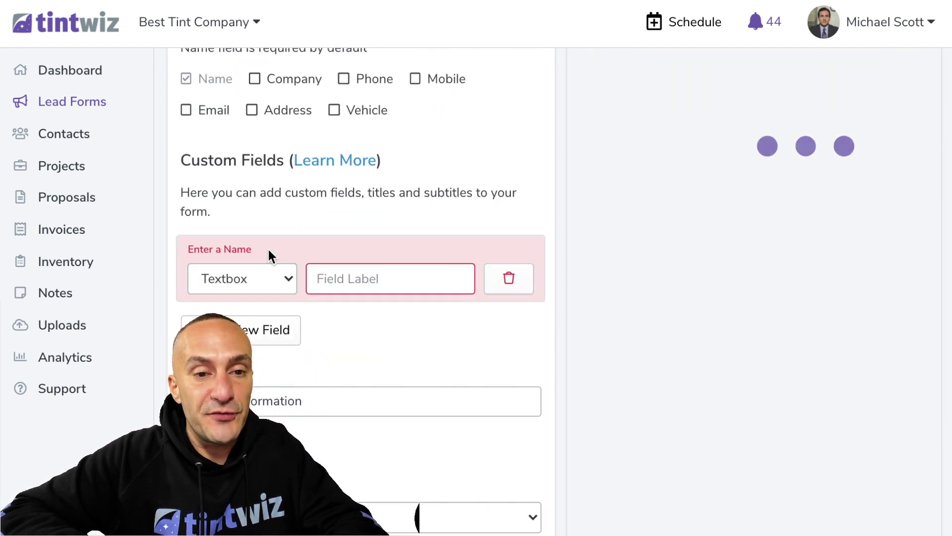
pyautogui.click(252, 279)
pyautogui.click(233, 342)
pyautogui.click(360, 286)
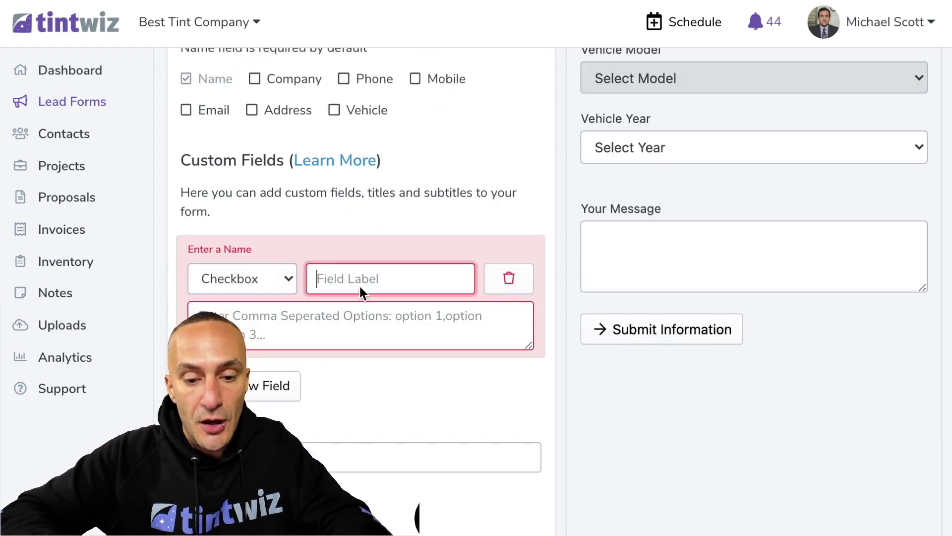
pyautogui.write('Services ')
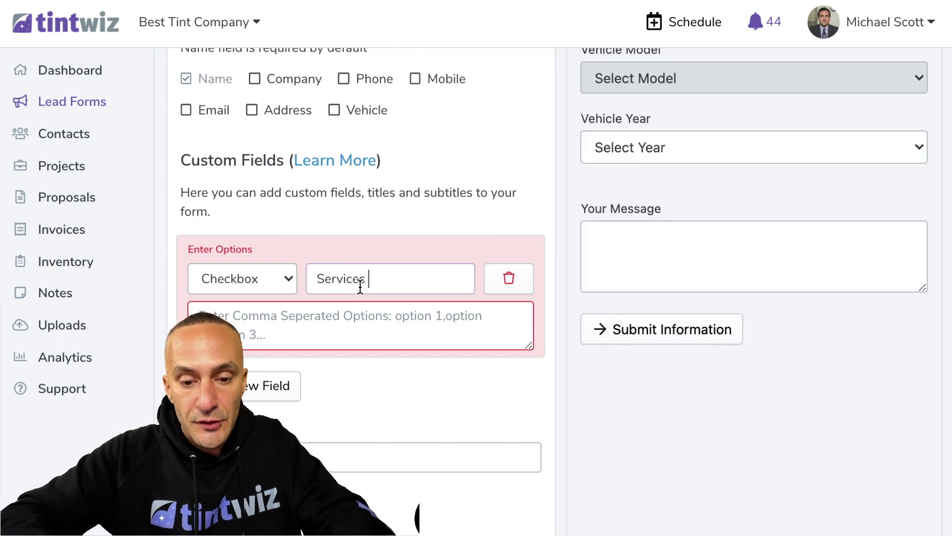
pyautogui.write("You're Interested In?")
pyautogui.click(325, 332)
pyautogui.write('Window T')
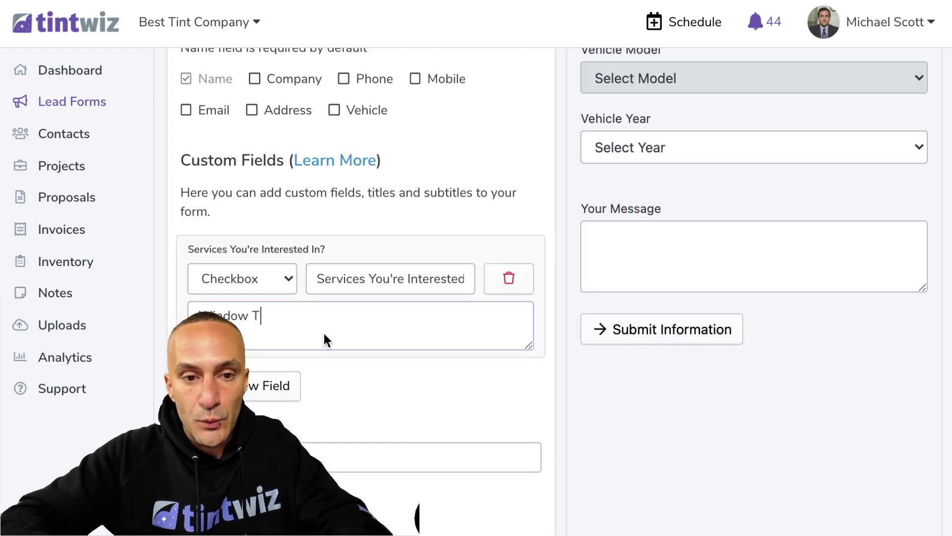
pyautogui.write('int, Paint Protecti')
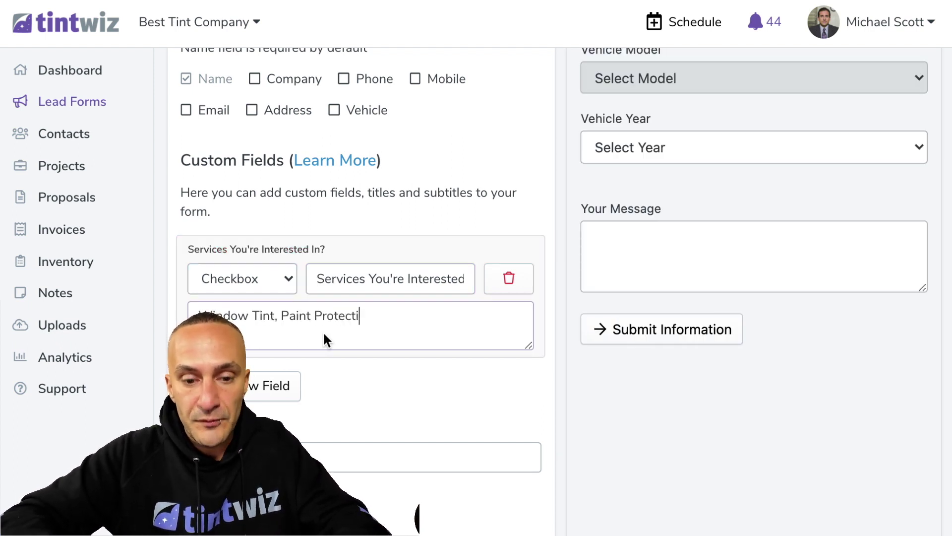
pyautogui.write('on, Ceramic Coating, P')
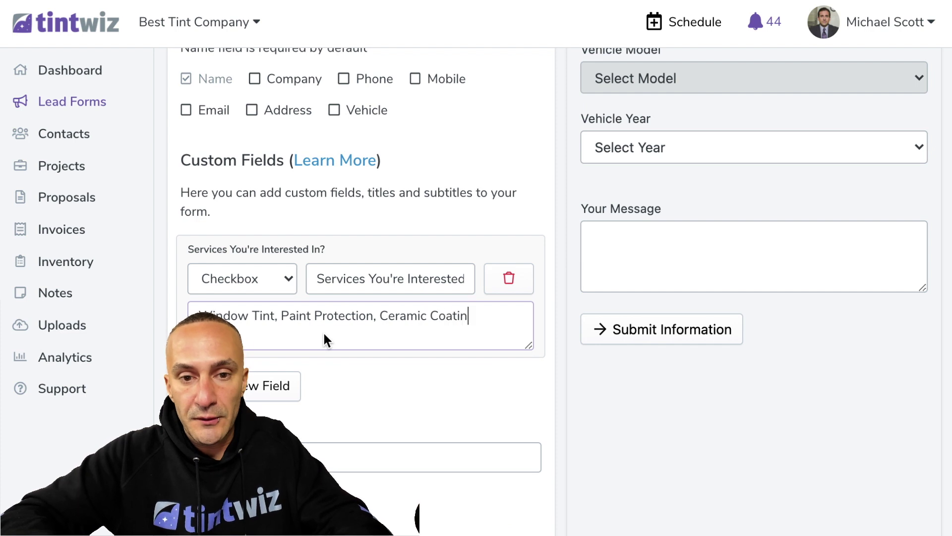
pyautogui.write('aint Correcti')
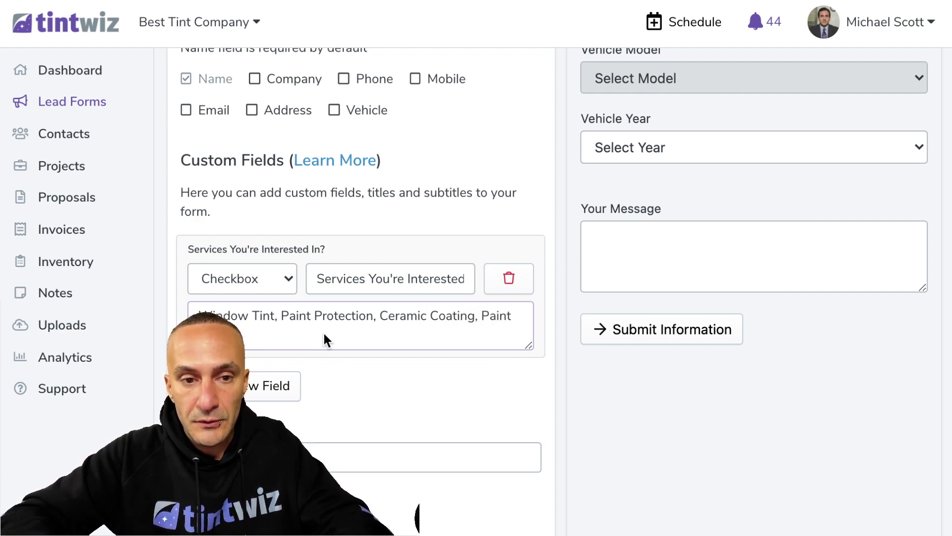
pyautogui.write('on, Detailing')
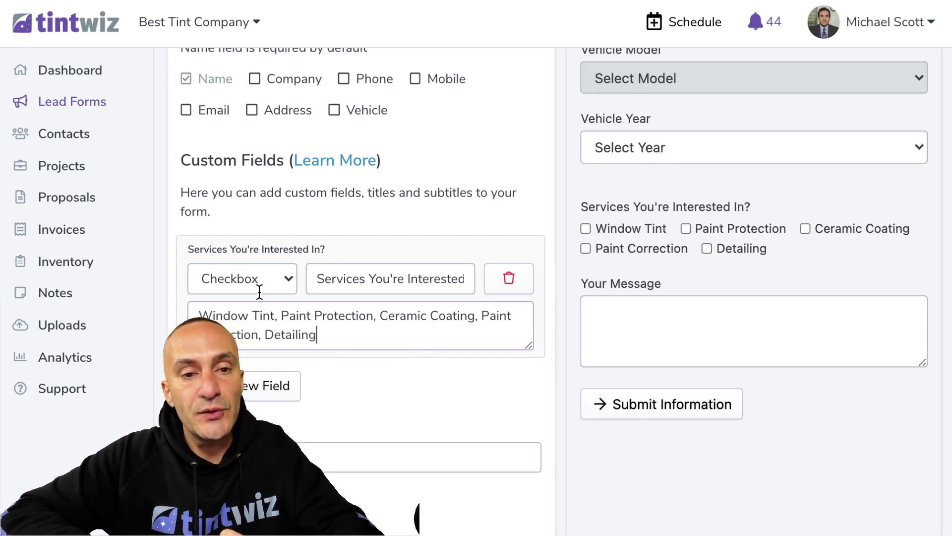
pyautogui.click(258, 285)
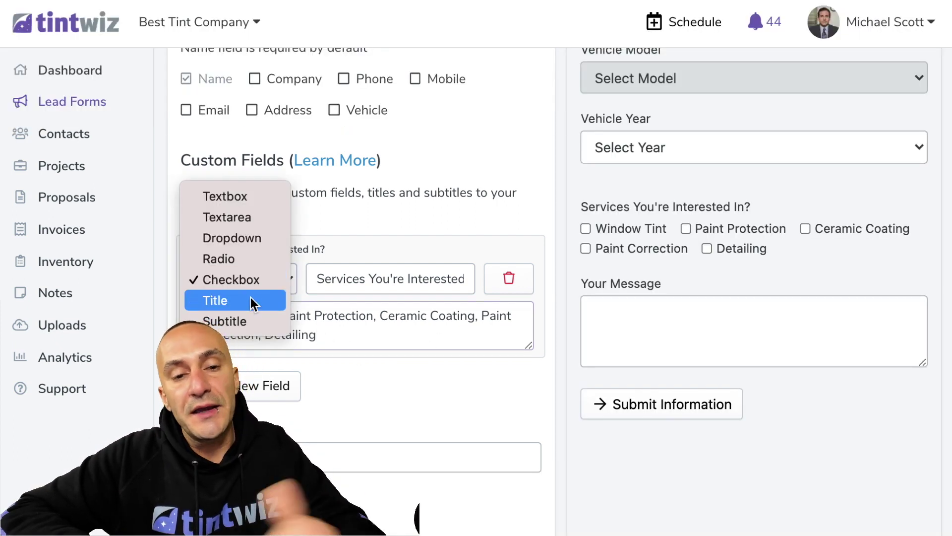
pyautogui.click(380, 388)
pyautogui.scroll(-3, 380, 389)
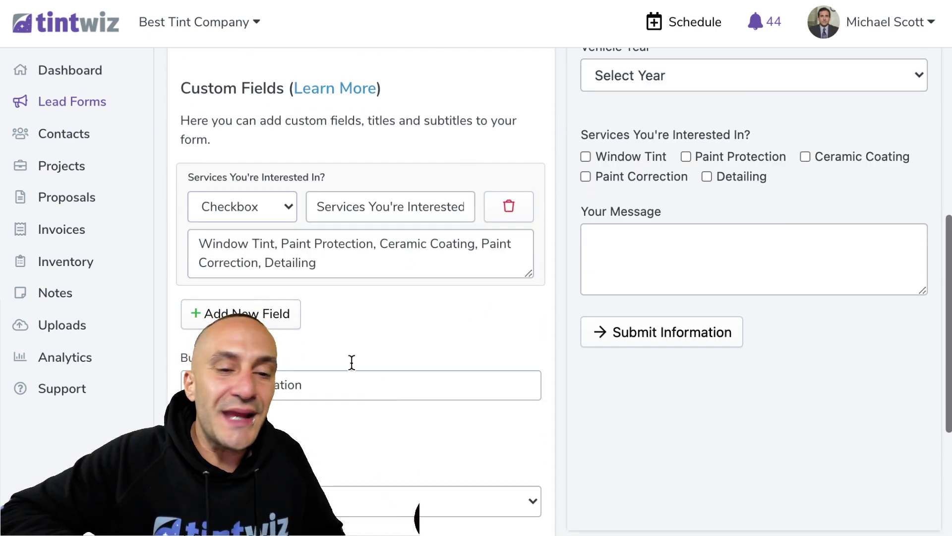
pyautogui.scroll(-6, 311, 466)
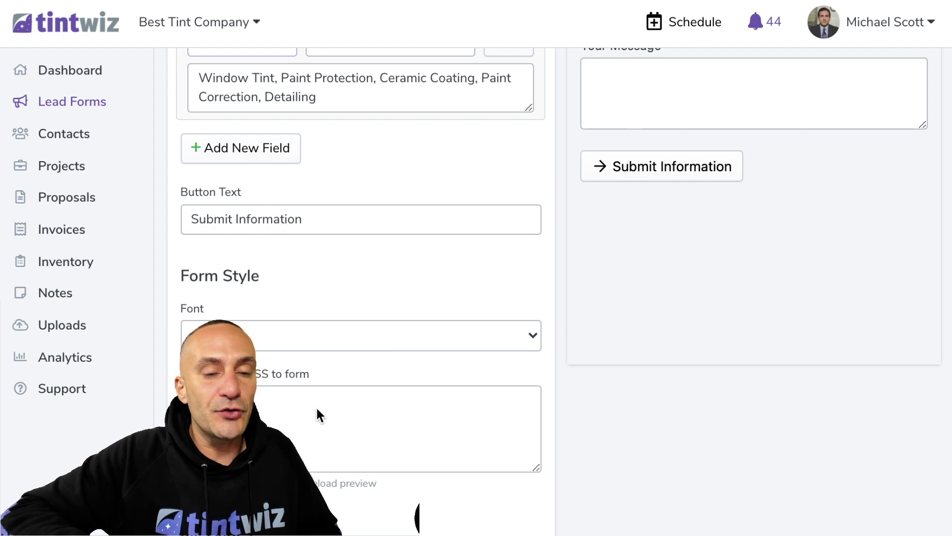
pyautogui.scroll(-10, 316, 406)
pyautogui.scroll(-3, 317, 405)
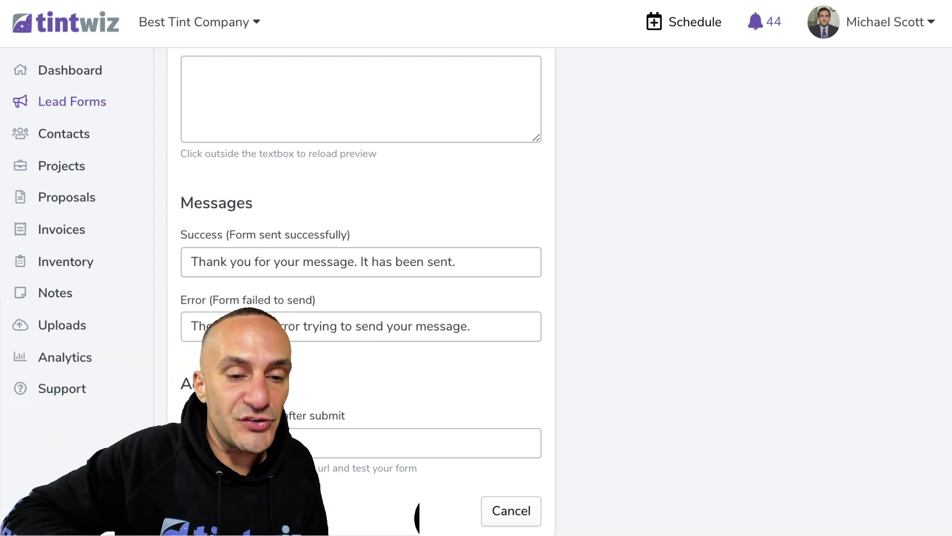
pyautogui.scroll(1, 361, 292)
pyautogui.scroll(10, 578, 306)
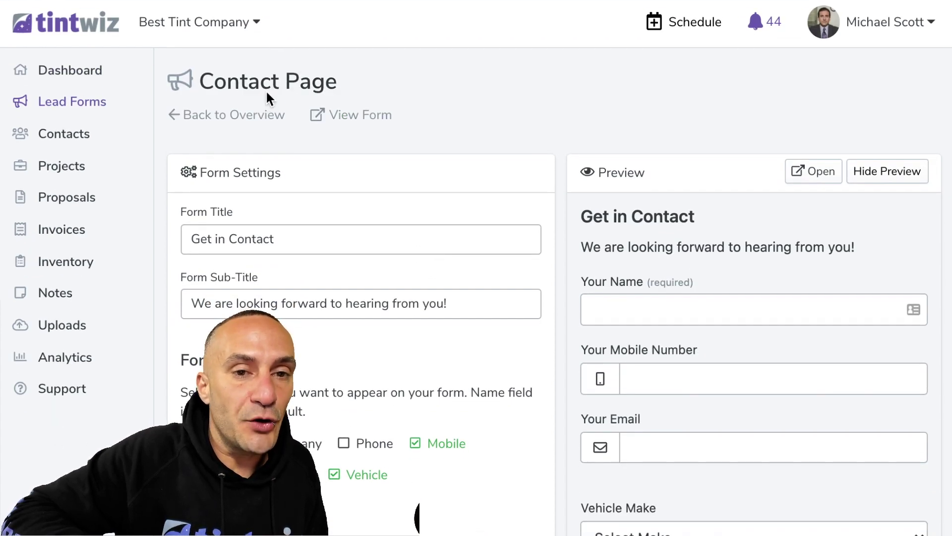
# From the Contact Page form's statistics view, open its public share link
pyautogui.click(280, 82)
pyautogui.scroll(-10, 524, 275)
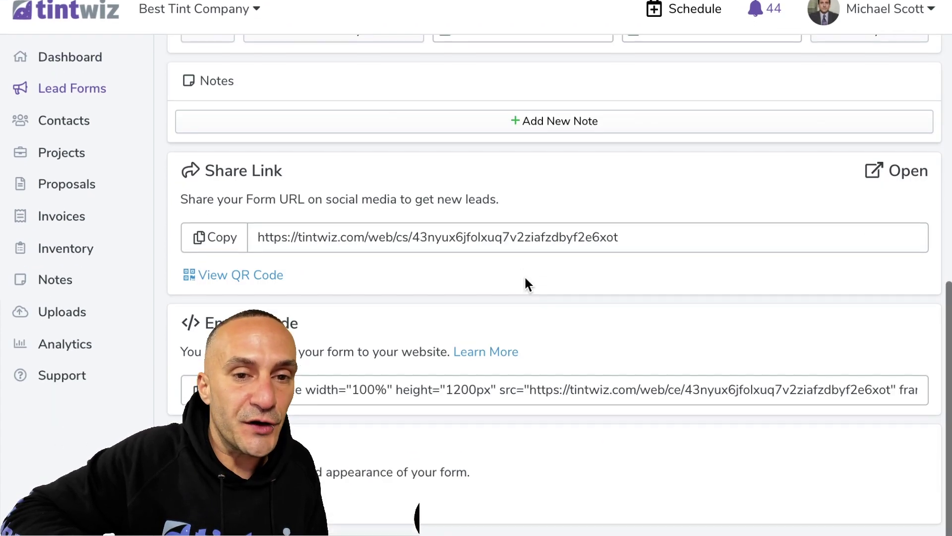
pyautogui.tripleClick(226, 333)
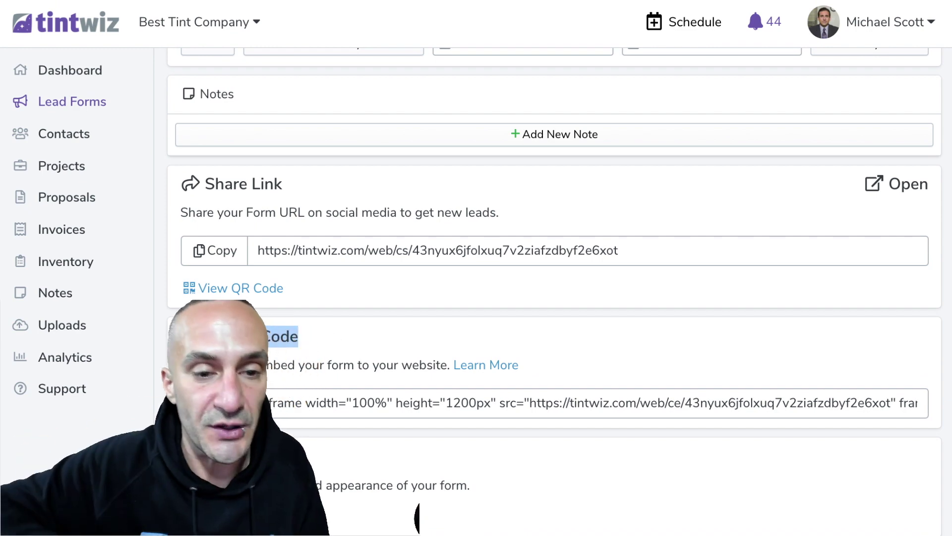
pyautogui.scroll(1, 495, 347)
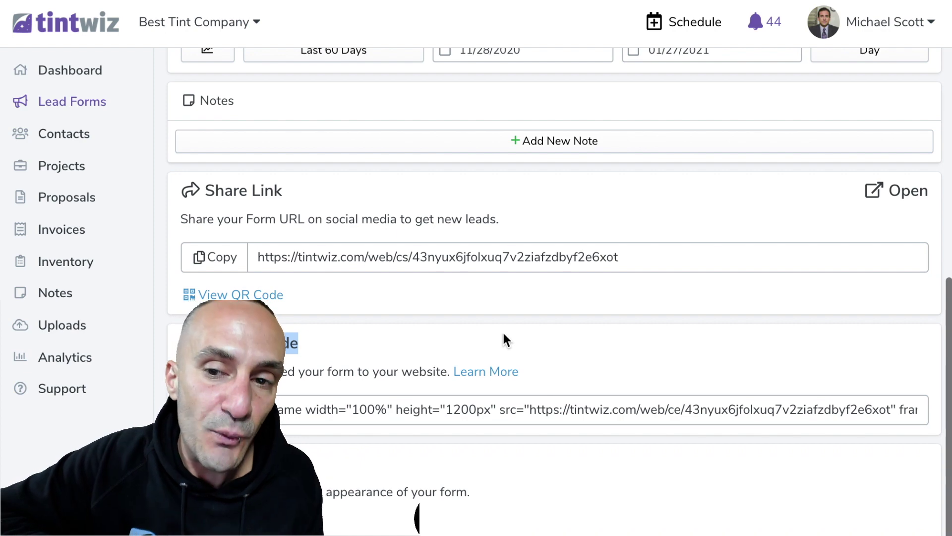
pyautogui.click(896, 194)
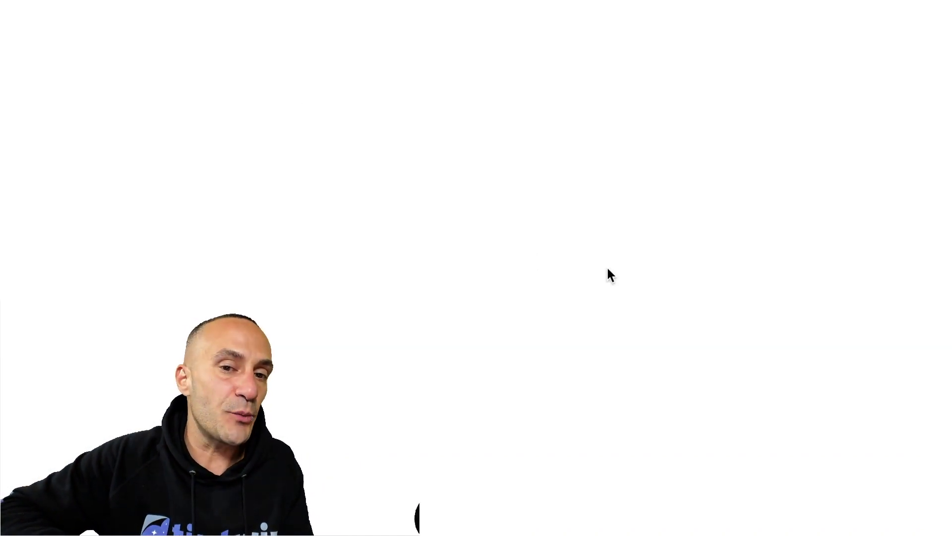
# Fill in the test lead's name, mobile number and e-mail address on the public form
pyautogui.scroll(-3, 567, 151)
pyautogui.scroll(2, 567, 151)
pyautogui.scroll(-3, 568, 152)
pyautogui.scroll(1, 568, 152)
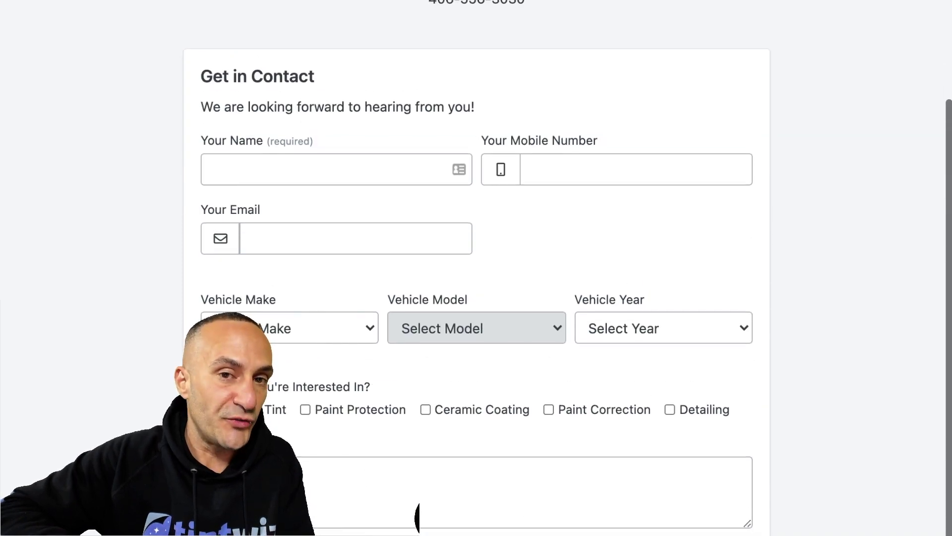
pyautogui.scroll(3, 359, 92)
pyautogui.scroll(-3, 480, 226)
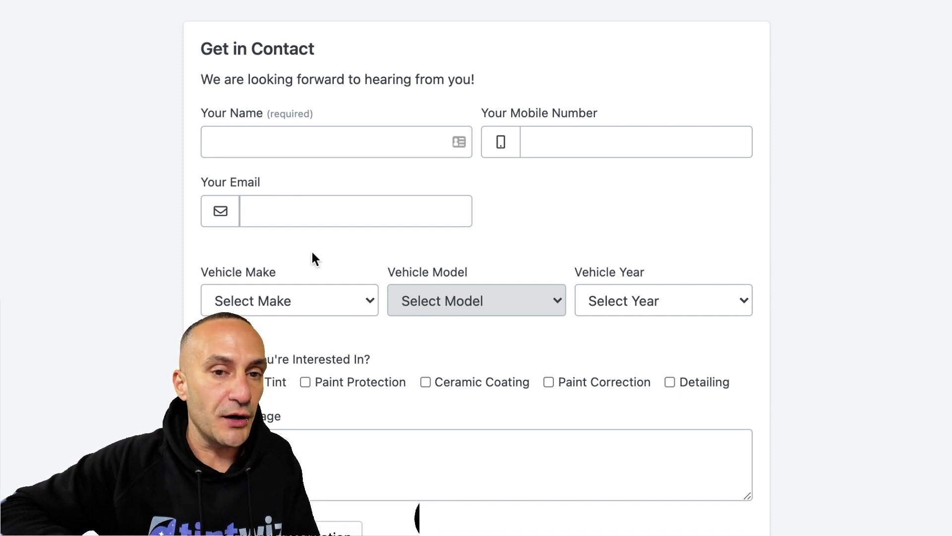
pyautogui.click(270, 148)
pyautogui.write('Paul')
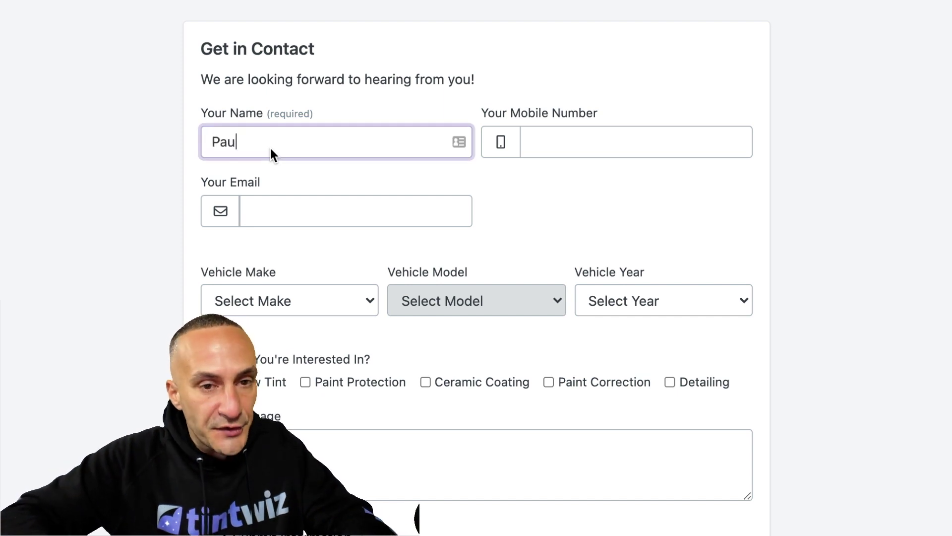
pyautogui.click(554, 146)
pyautogui.write('545-555-5555')
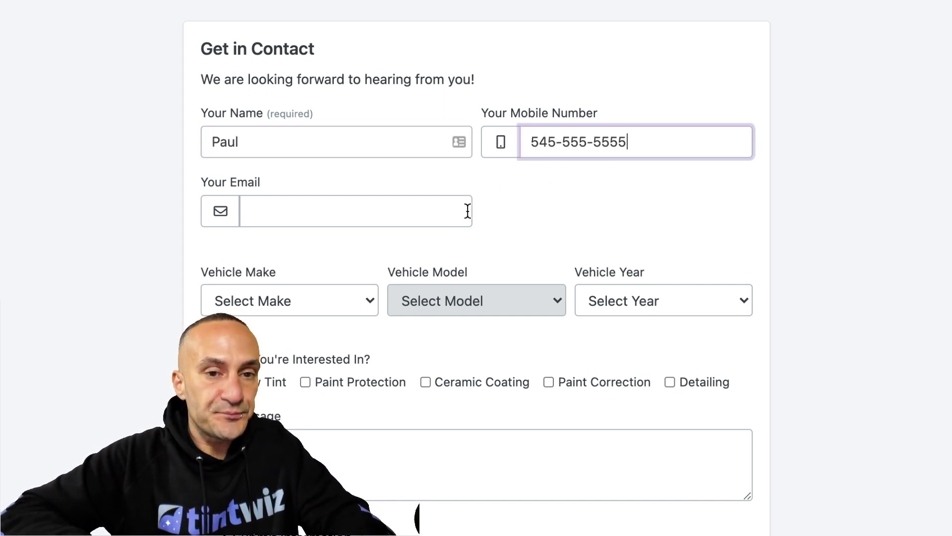
pyautogui.click(419, 213)
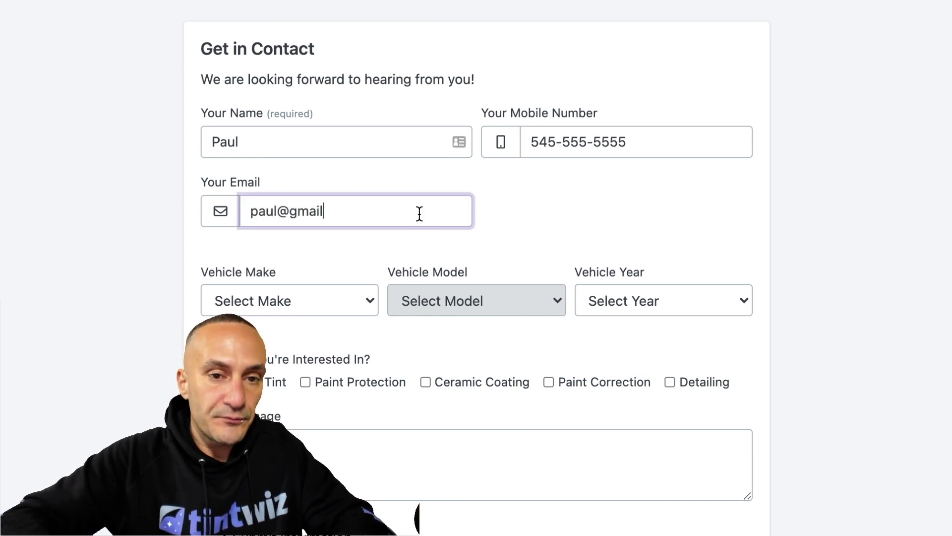
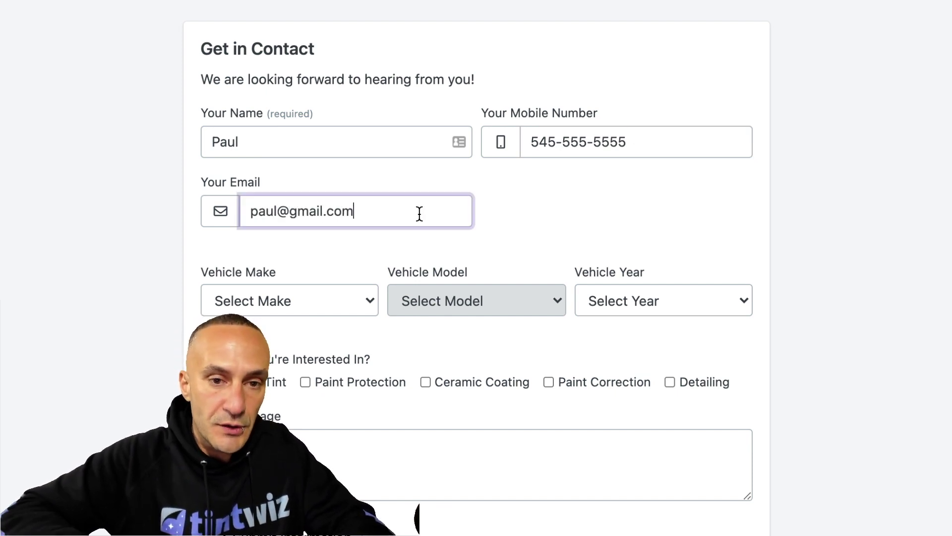
# Select the vehicle as a 2014 Acura CL
pyautogui.click(352, 300)
pyautogui.click(344, 317)
pyautogui.click(444, 302)
pyautogui.click(437, 328)
pyautogui.click(599, 308)
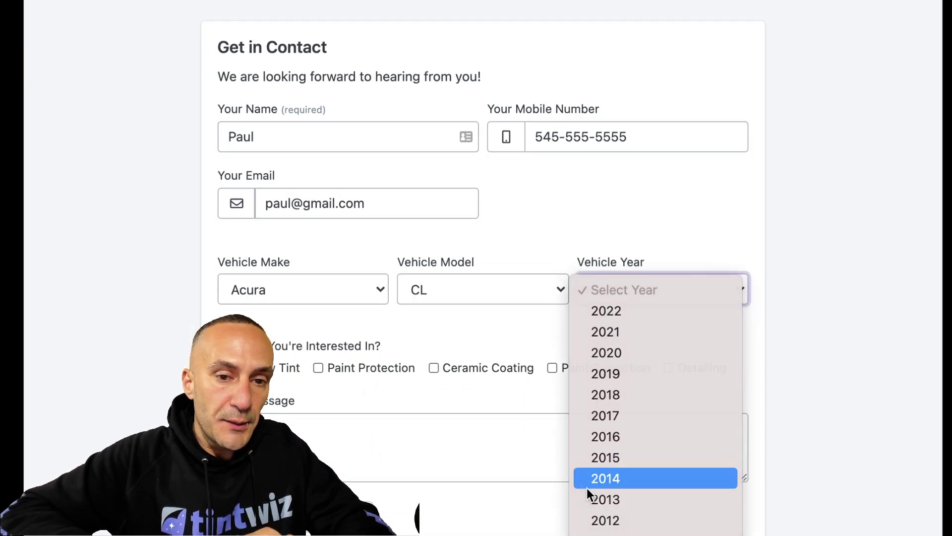
pyautogui.click(587, 485)
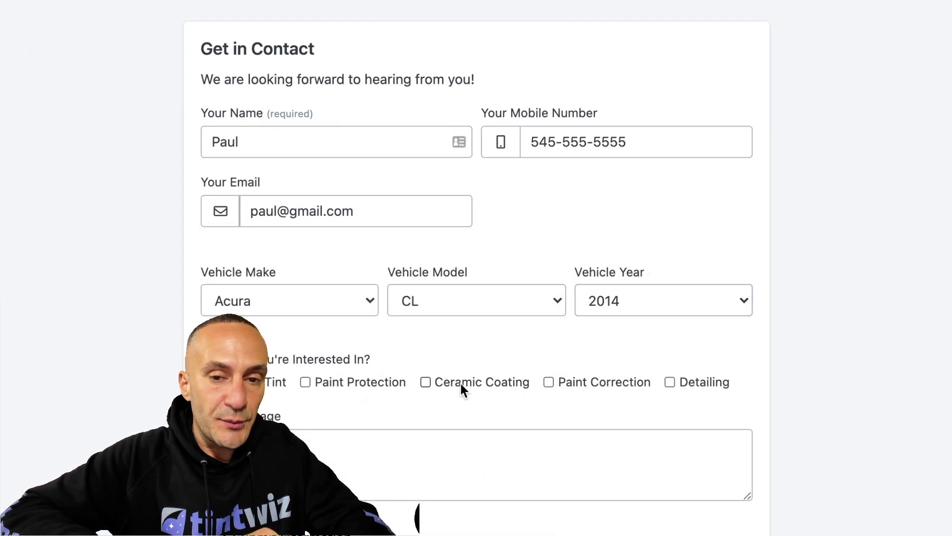
# Tick Detailing and Paint Protection, write 'I would like a quote for all options', submit, and return to the dashboard
pyautogui.click(670, 382)
pyautogui.click(305, 382)
pyautogui.click(302, 441)
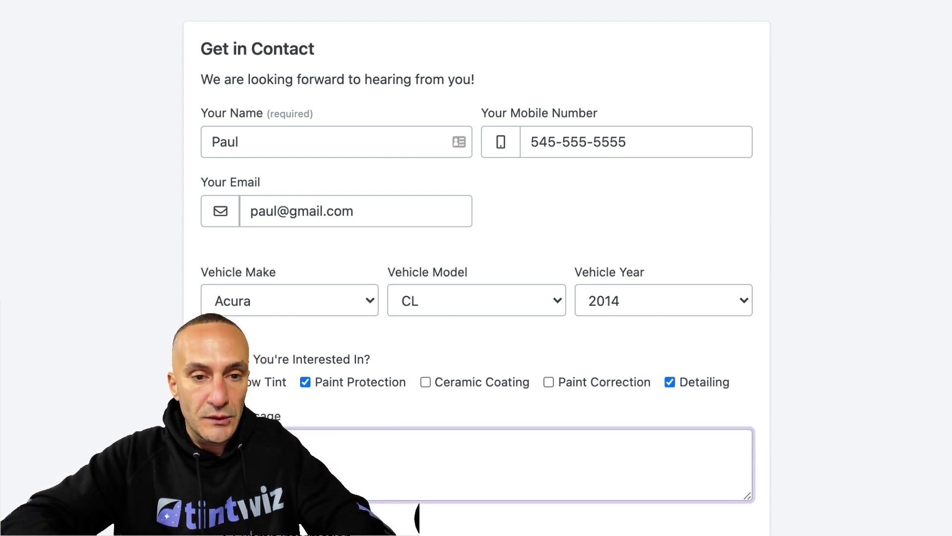
pyautogui.write('I would like a quote for all options')
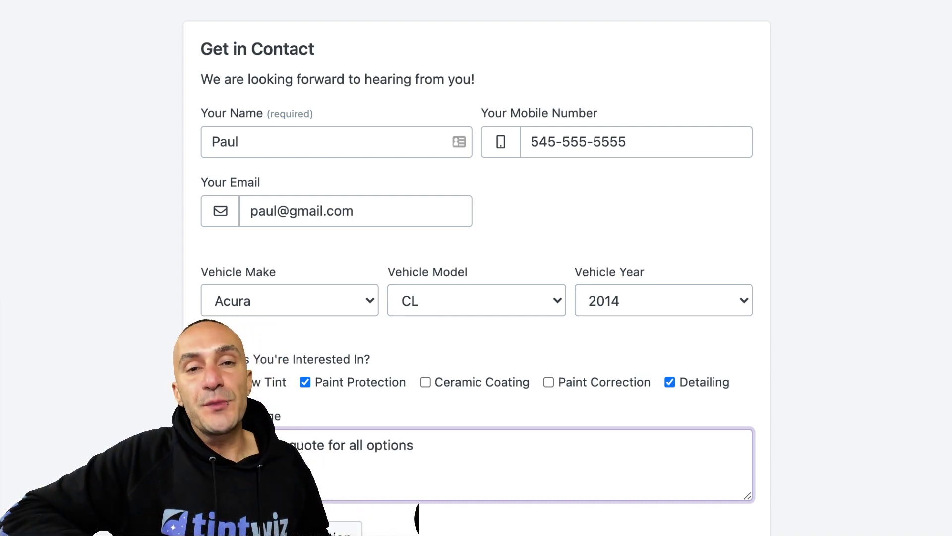
pyautogui.click(282, 533)
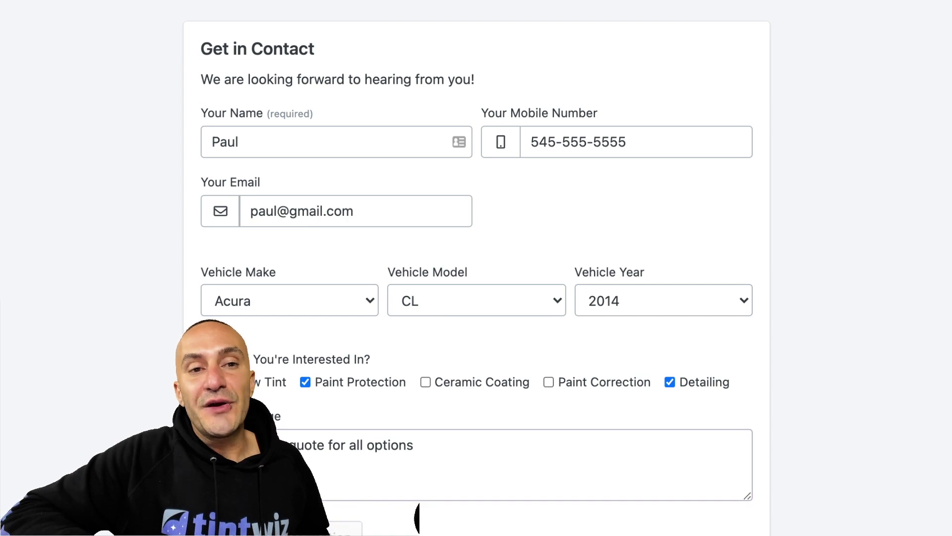
pyautogui.click(110, 0)
pyautogui.click(87, 37)
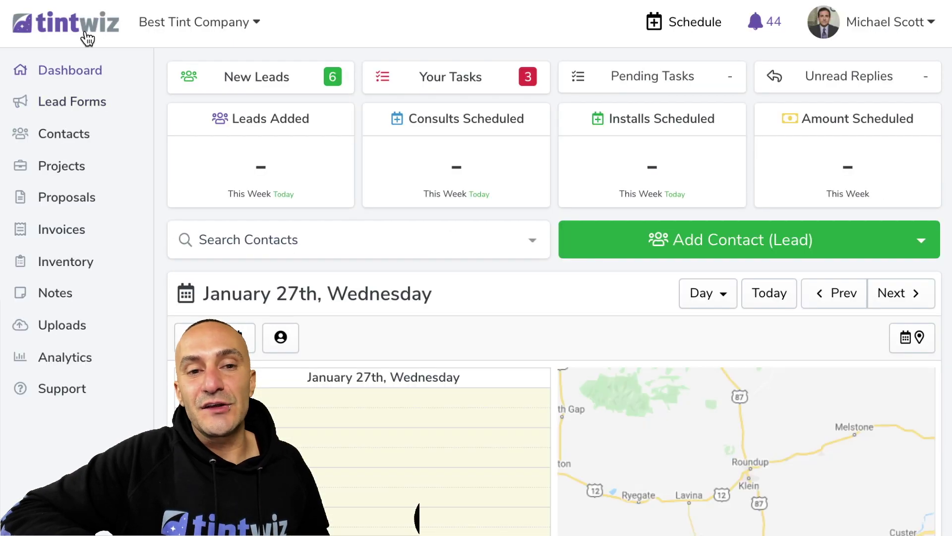
# Check the new leads and open the new web lead's contact record
pyautogui.click(273, 77)
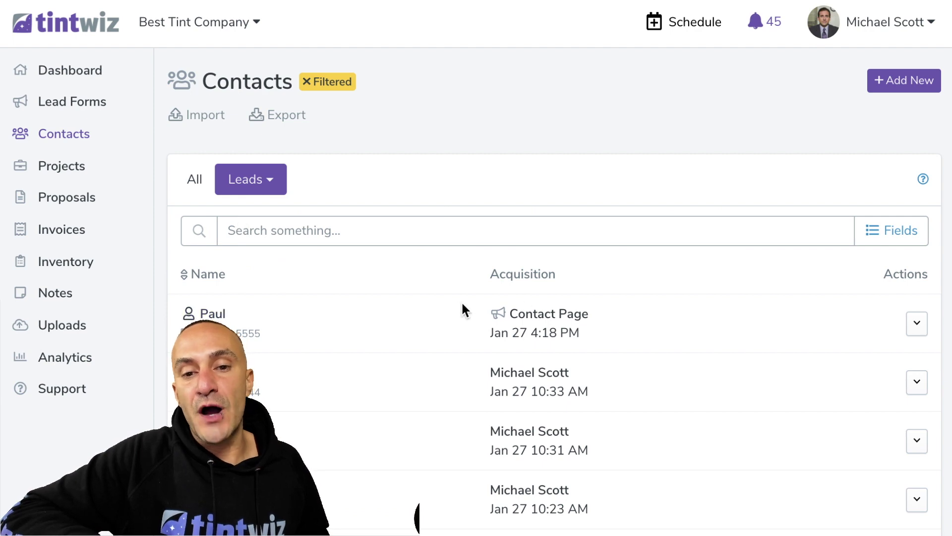
pyautogui.moveTo(495, 334); pyautogui.dragTo(578, 335)
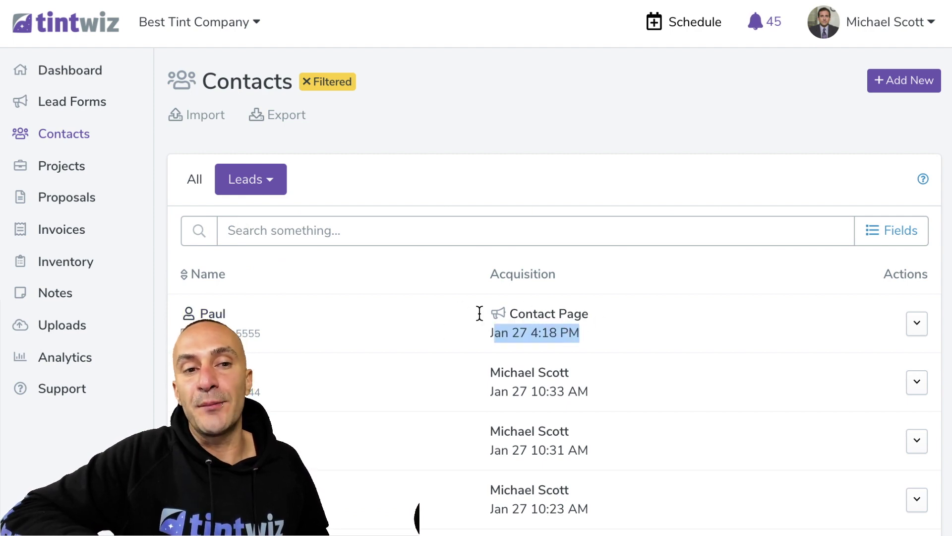
pyautogui.click(95, 21)
pyautogui.click(245, 187)
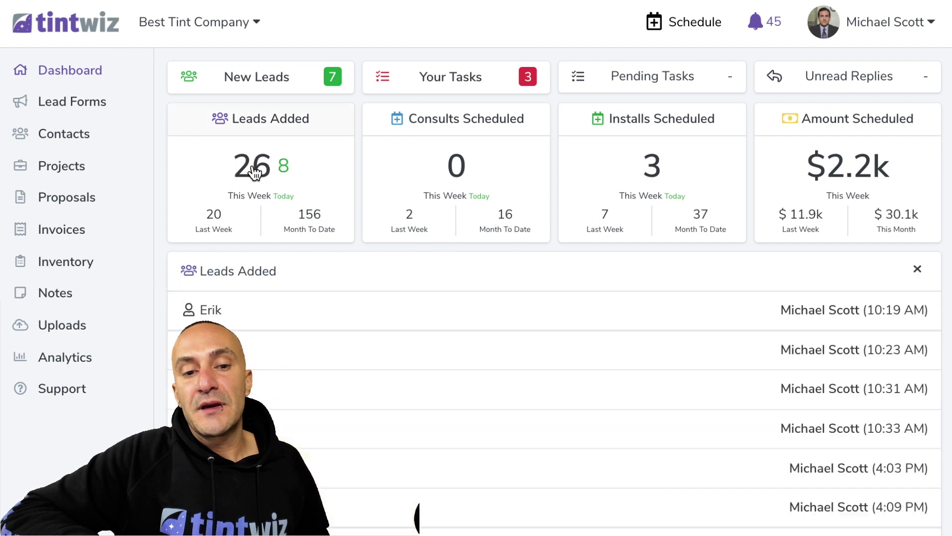
pyautogui.scroll(-9, 250, 168)
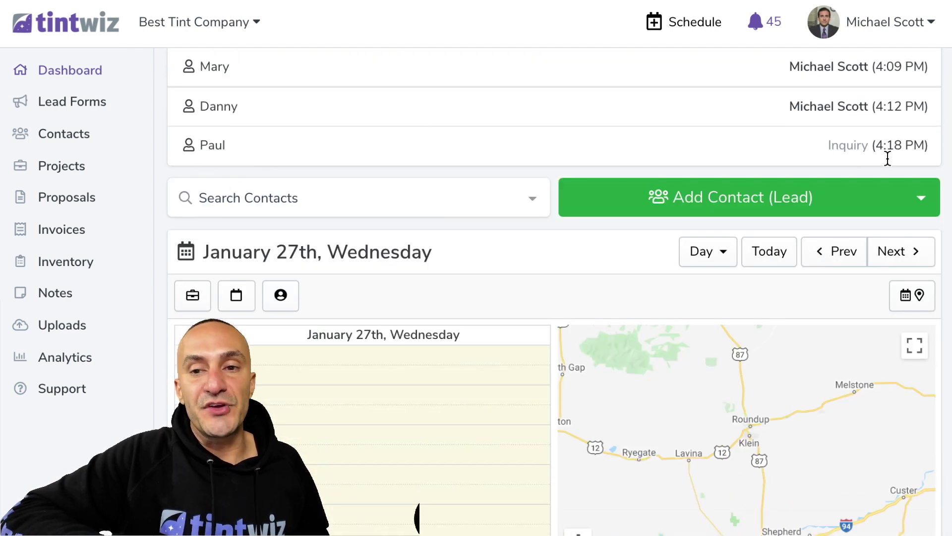
pyautogui.click(210, 147)
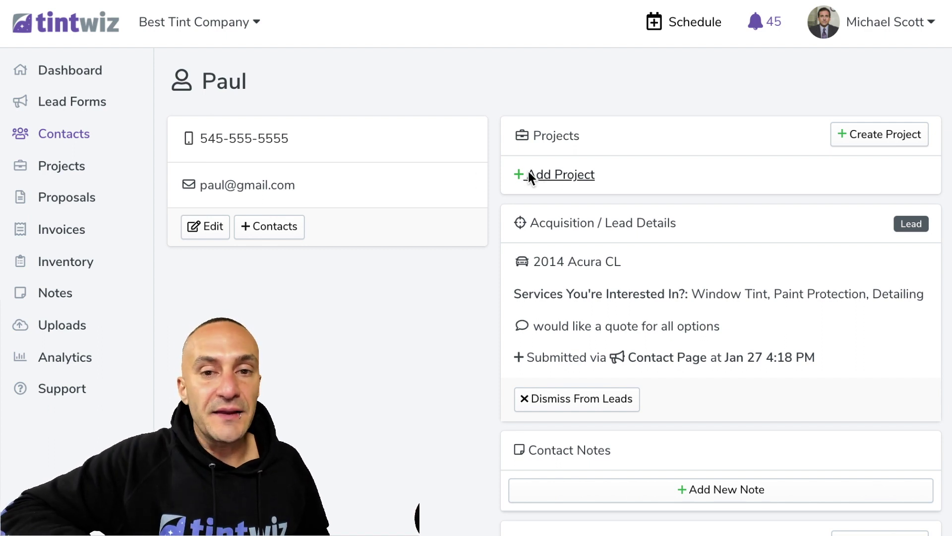
# Start an automotive project for the lead using the Xpel 3 options + WS + Partial Front PPF proposal
pyautogui.click(537, 174)
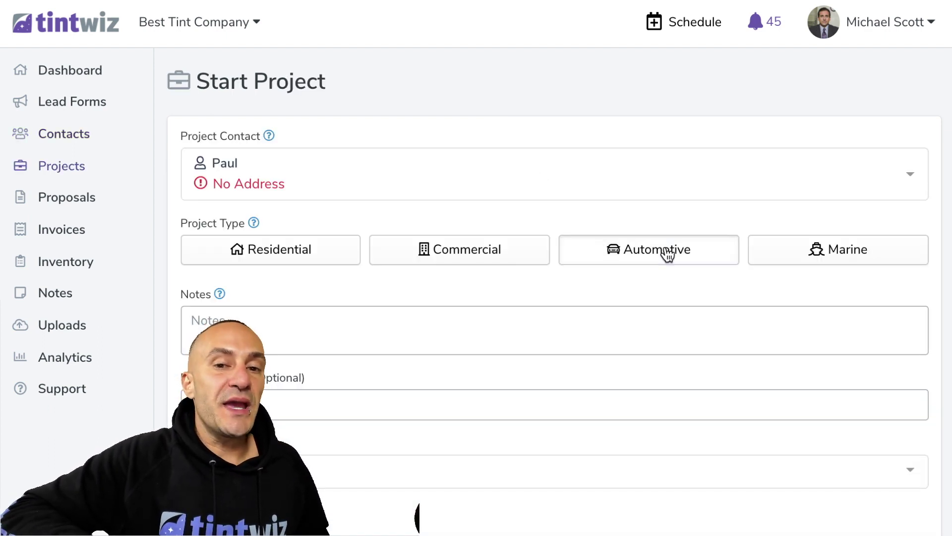
pyautogui.click(667, 249)
pyautogui.scroll(-4, 305, 351)
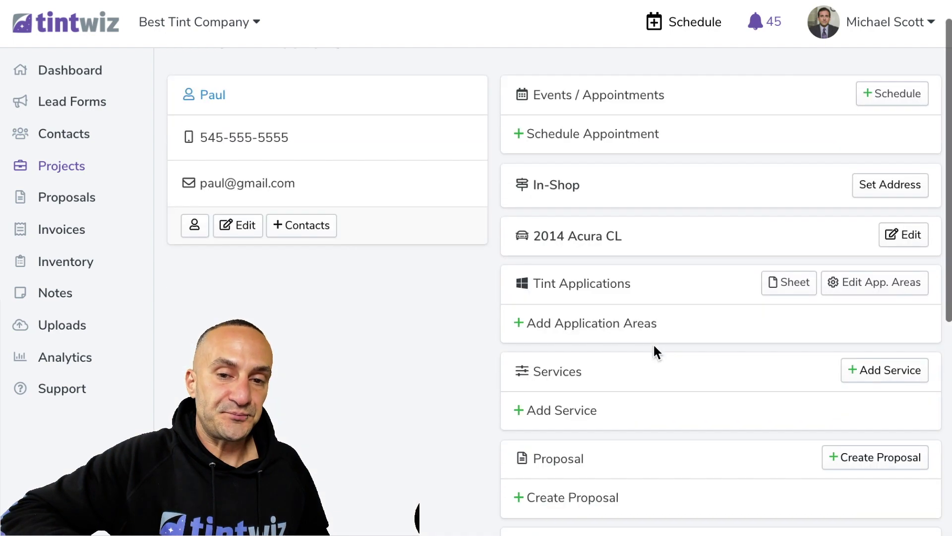
pyautogui.scroll(-3, 653, 350)
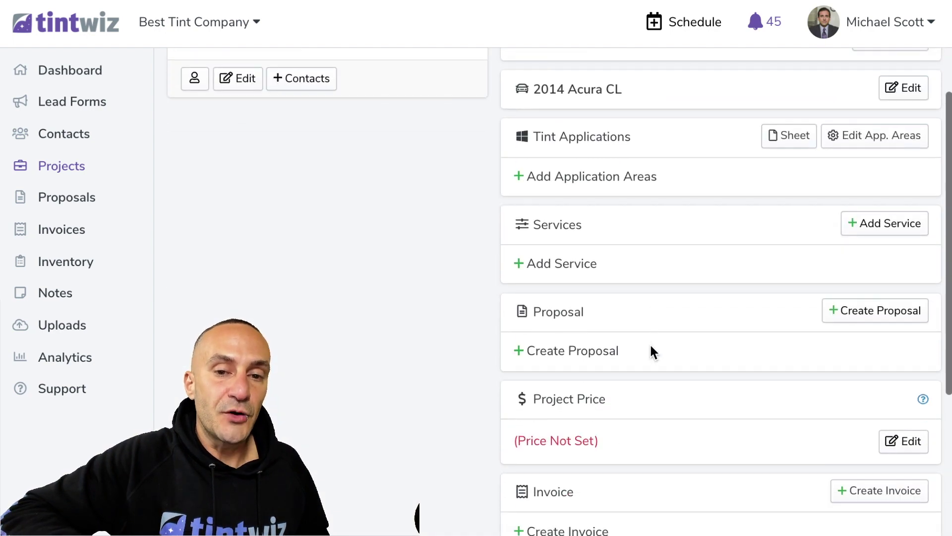
pyautogui.click(596, 356)
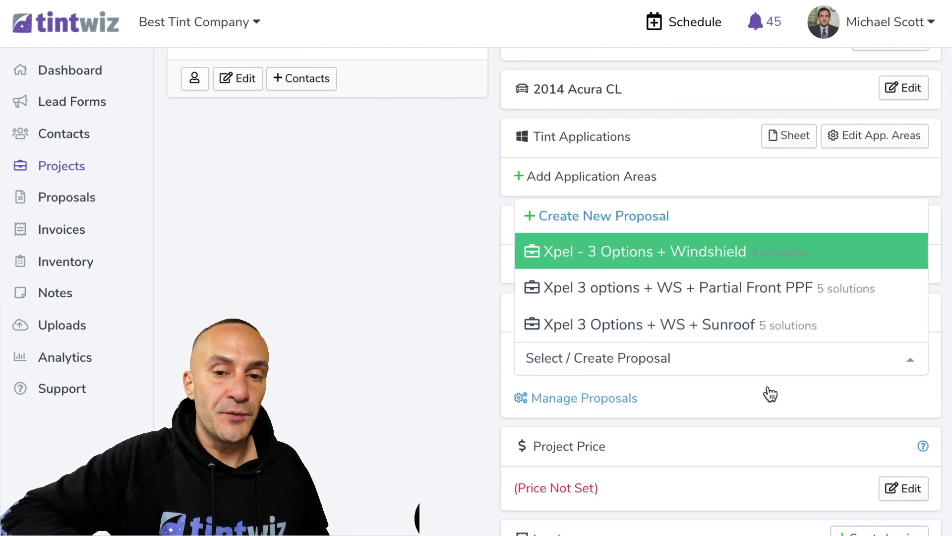
pyautogui.click(715, 289)
# Choose Send from the new proposal's actions menu
pyautogui.scroll(-1, 719, 294)
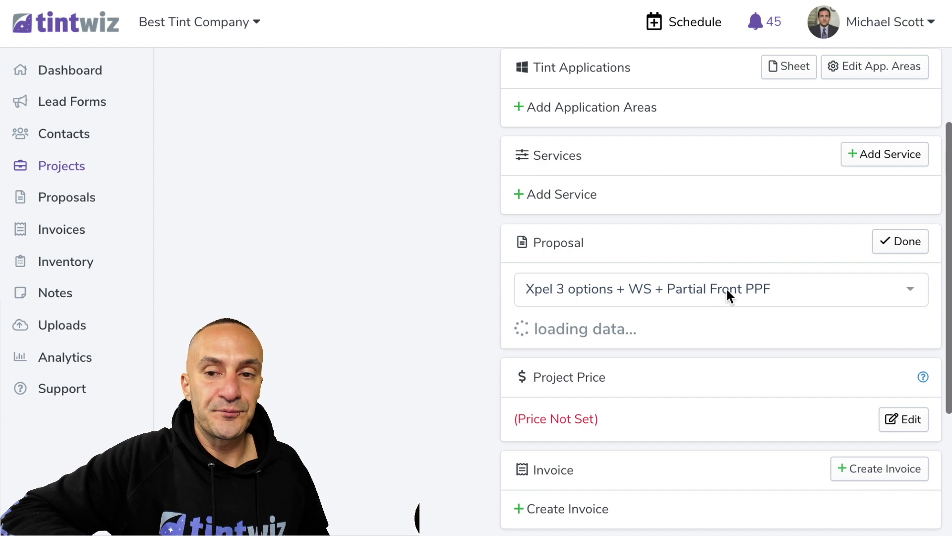
pyautogui.click(918, 283)
pyautogui.click(846, 348)
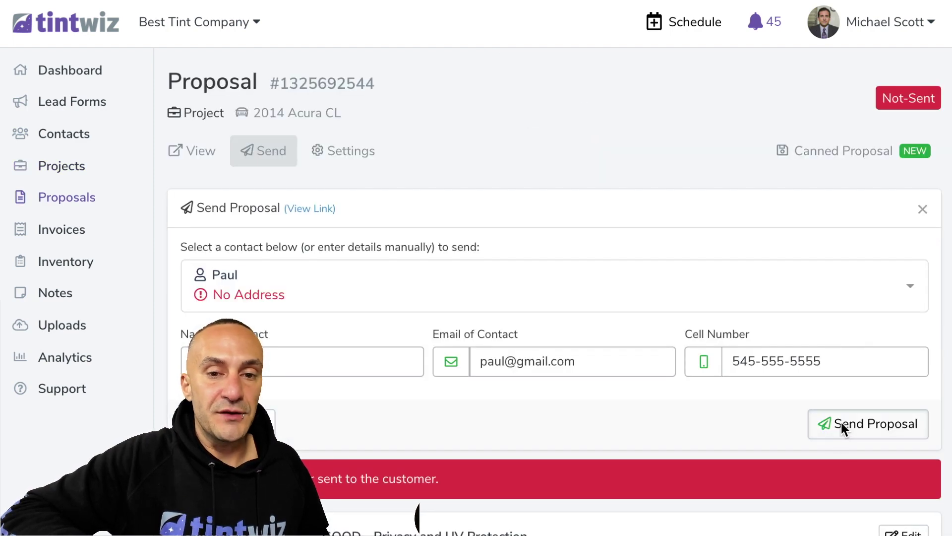
# Send the proposal to the project's contact, confirm, and reopen the sending form
pyautogui.click(841, 424)
pyautogui.click(636, 418)
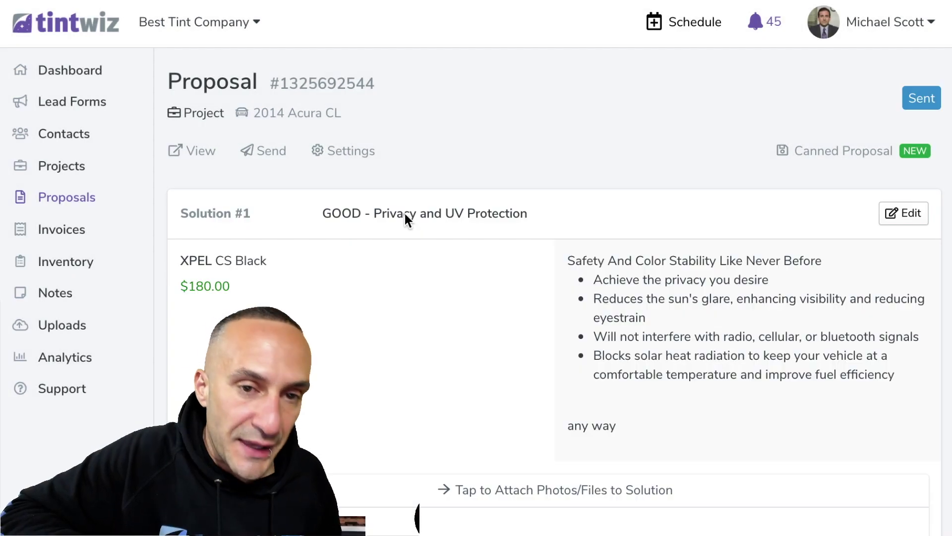
pyautogui.click(267, 154)
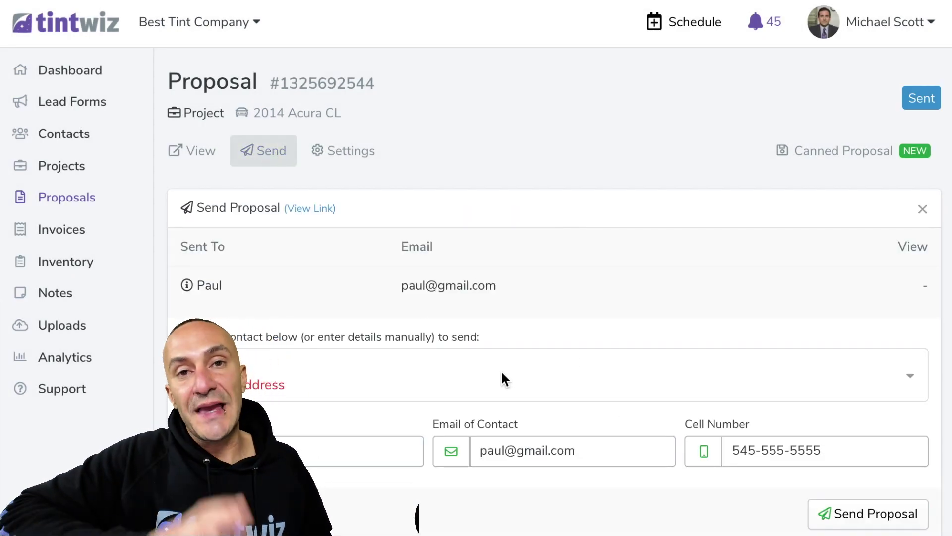
pyautogui.scroll(-1, 502, 373)
pyautogui.scroll(1, 502, 372)
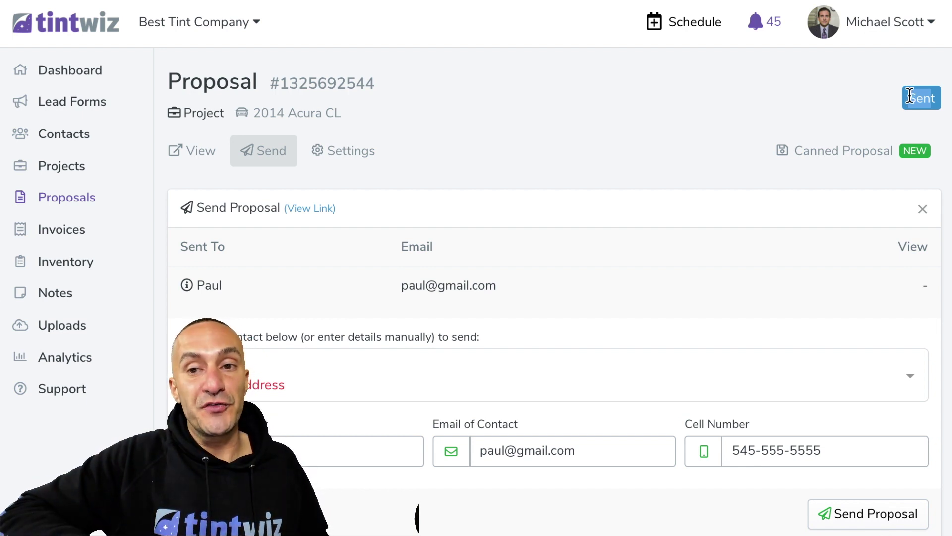
pyautogui.click(937, 105)
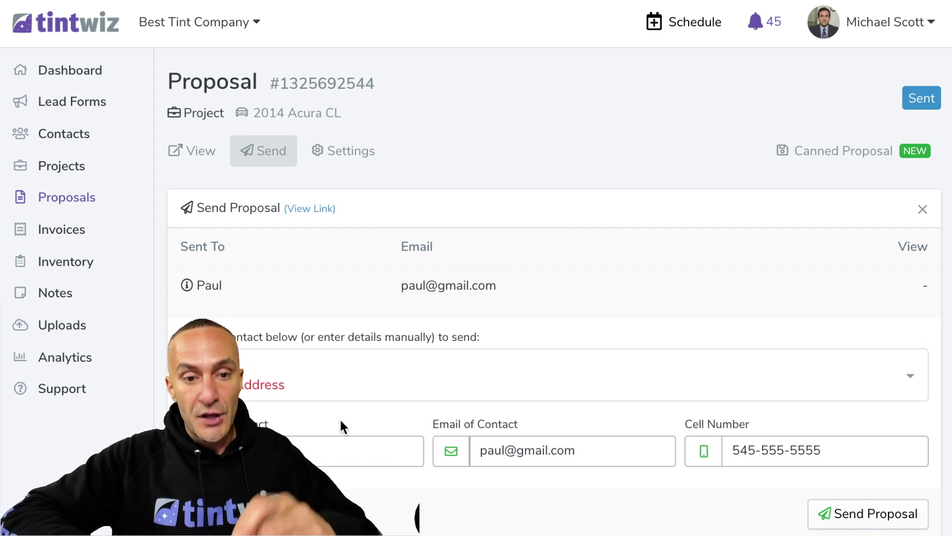
# Send the proposal again to a second e-mail address and cell number, then return to the project
pyautogui.press('Tab')
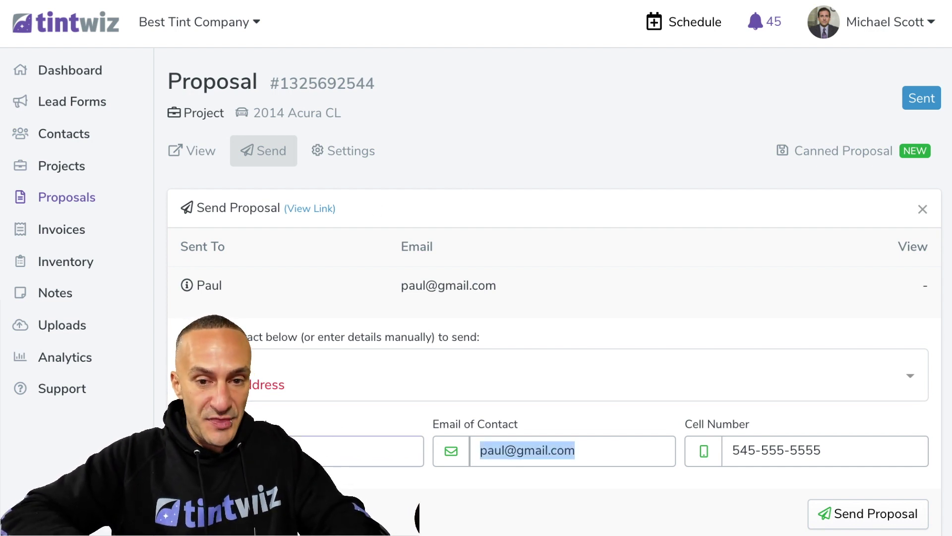
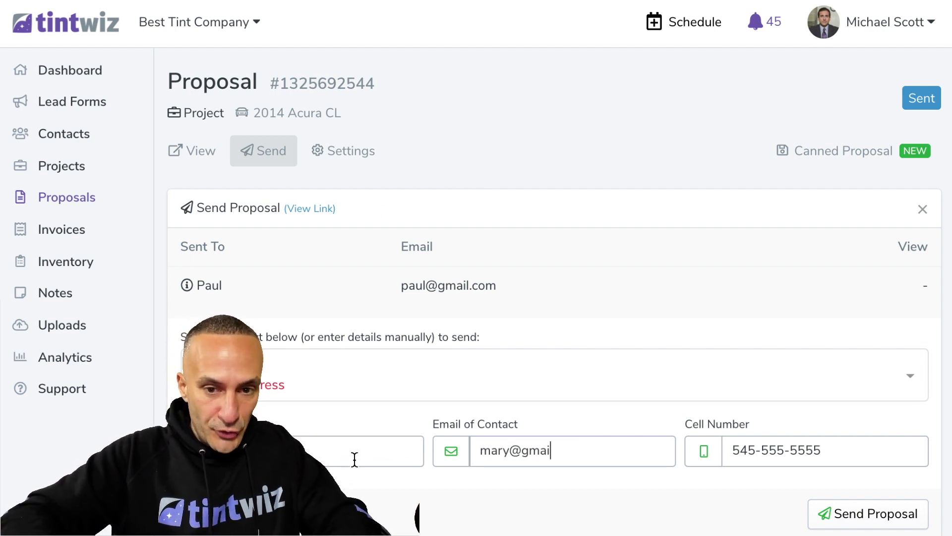
pyautogui.press('Tab')
pyautogui.write('545')
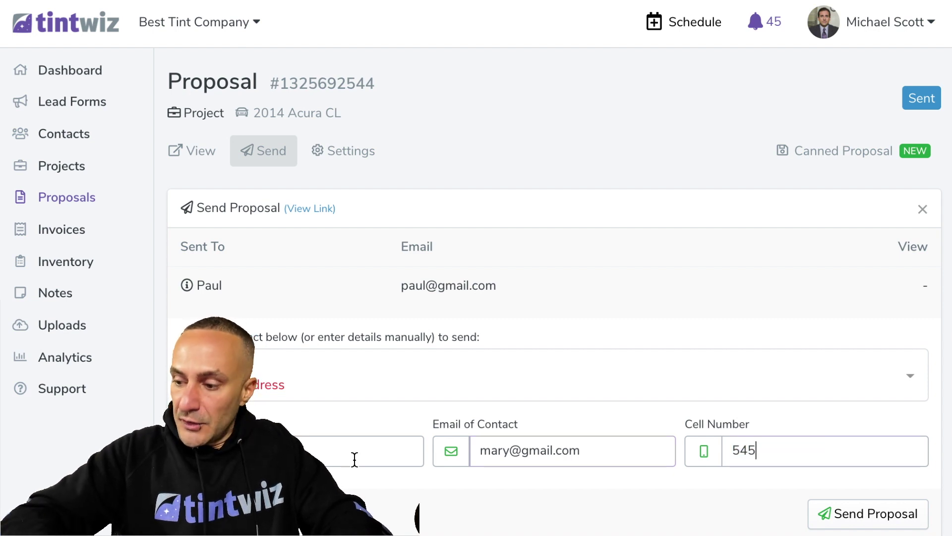
pyautogui.write('-555-5555')
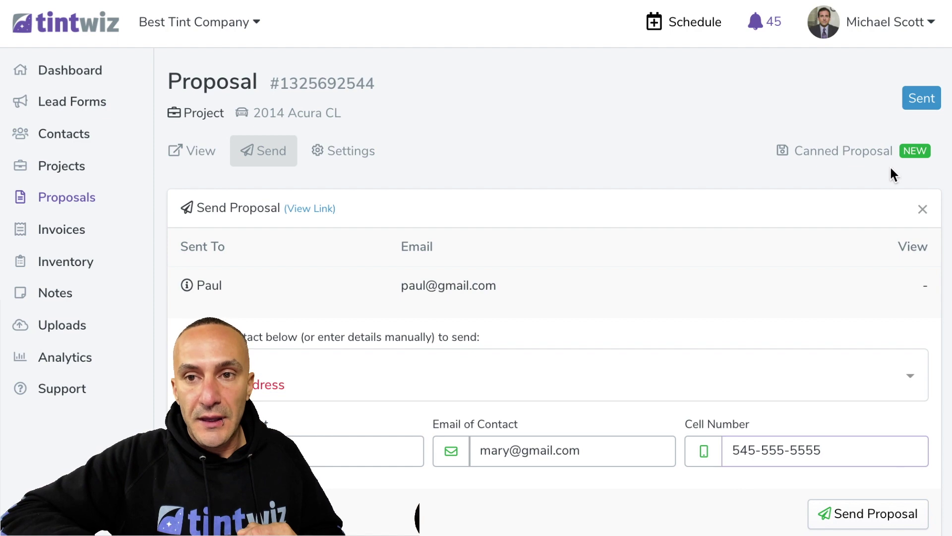
pyautogui.click(861, 516)
pyautogui.click(629, 406)
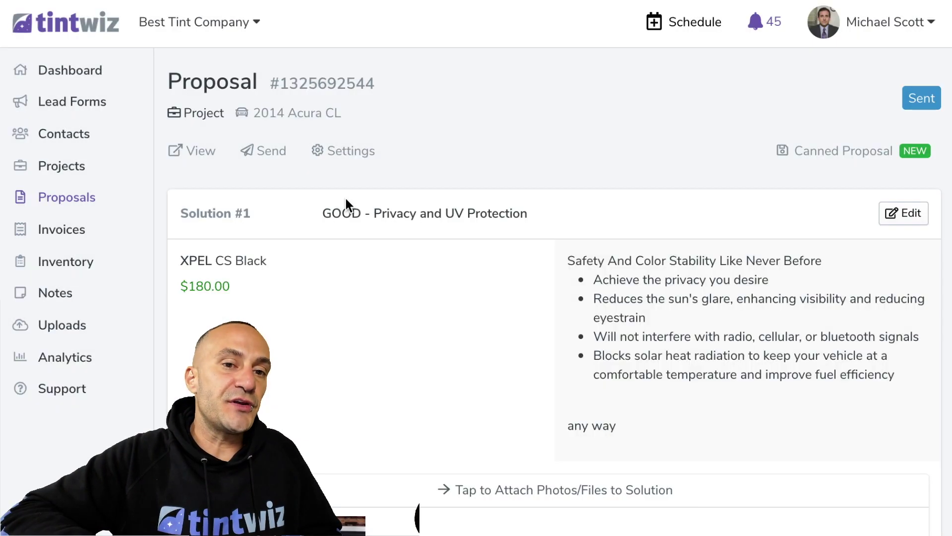
pyautogui.click(257, 161)
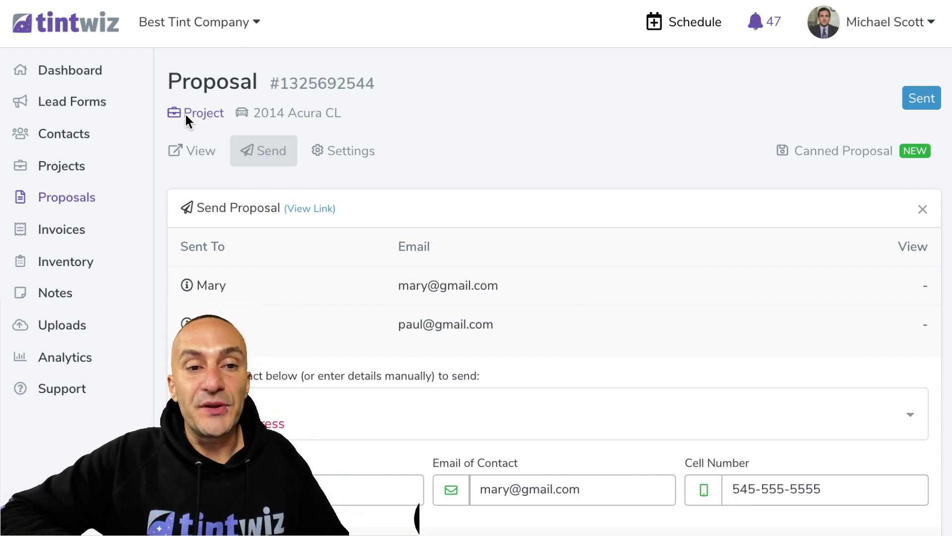
pyautogui.click(185, 115)
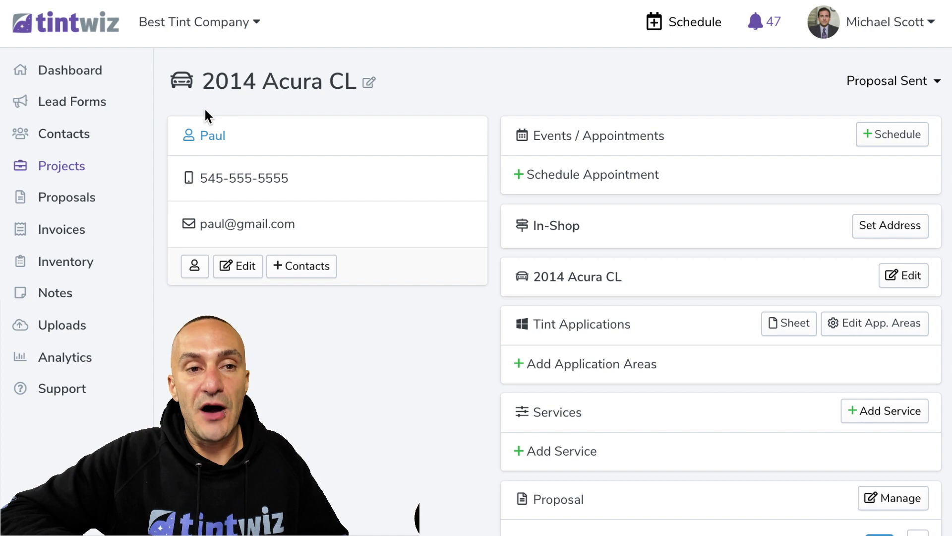
# From the dashboard, add a lead contact with the person's name, mobile phone and e-mail address
pyautogui.click(102, 23)
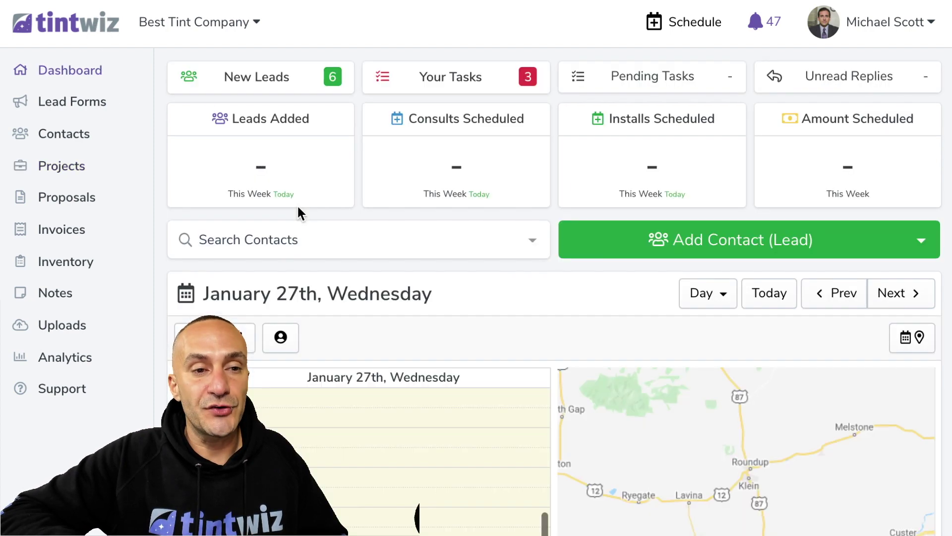
pyautogui.click(599, 280)
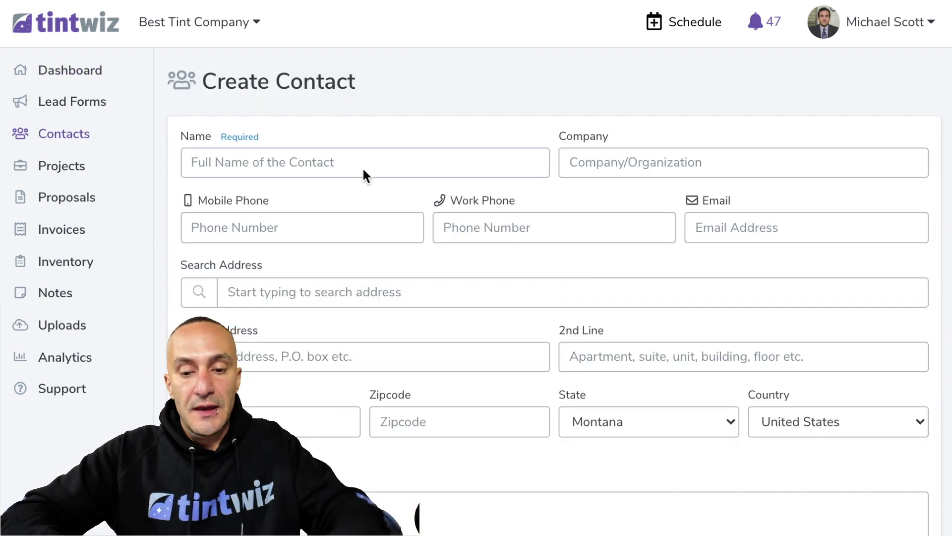
pyautogui.write('Kerry')
pyautogui.click(220, 223)
pyautogui.write('434-444-4444')
pyautogui.click(733, 233)
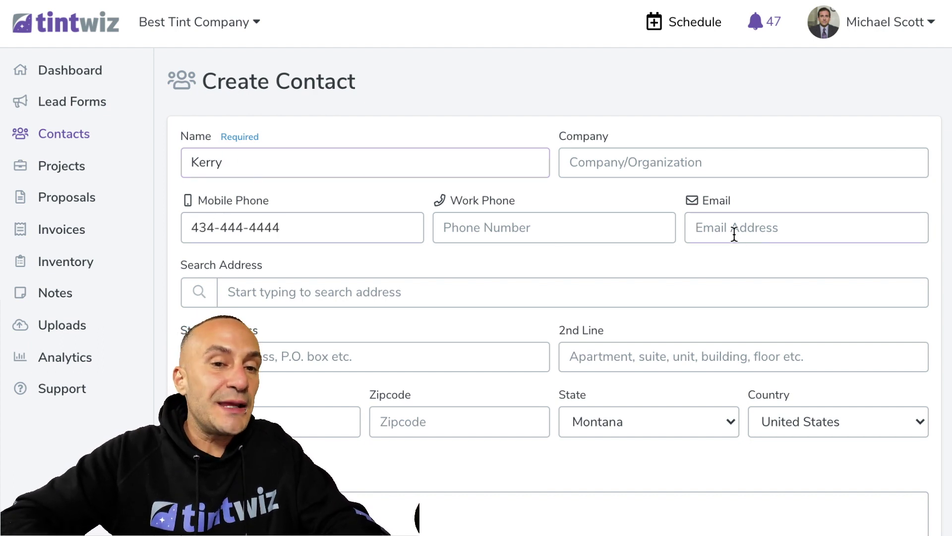
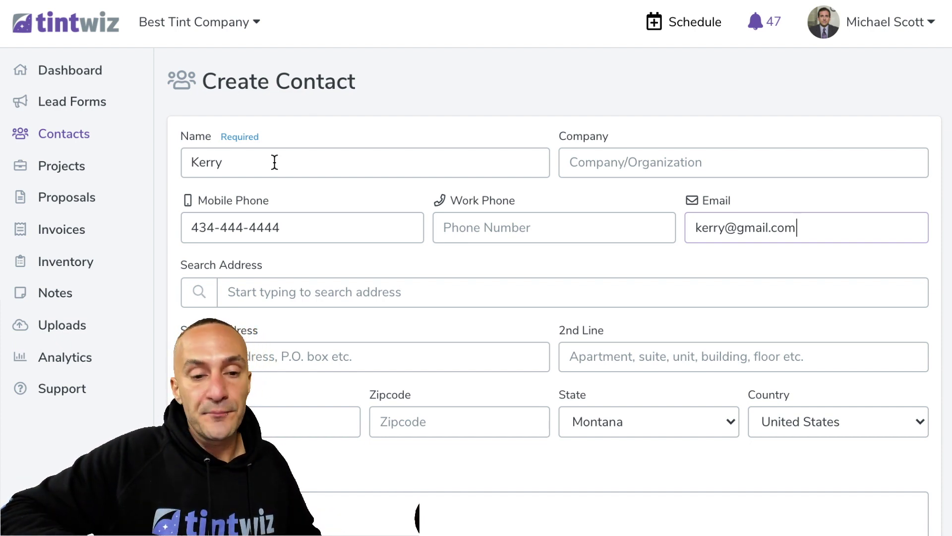
pyautogui.scroll(-3, 274, 162)
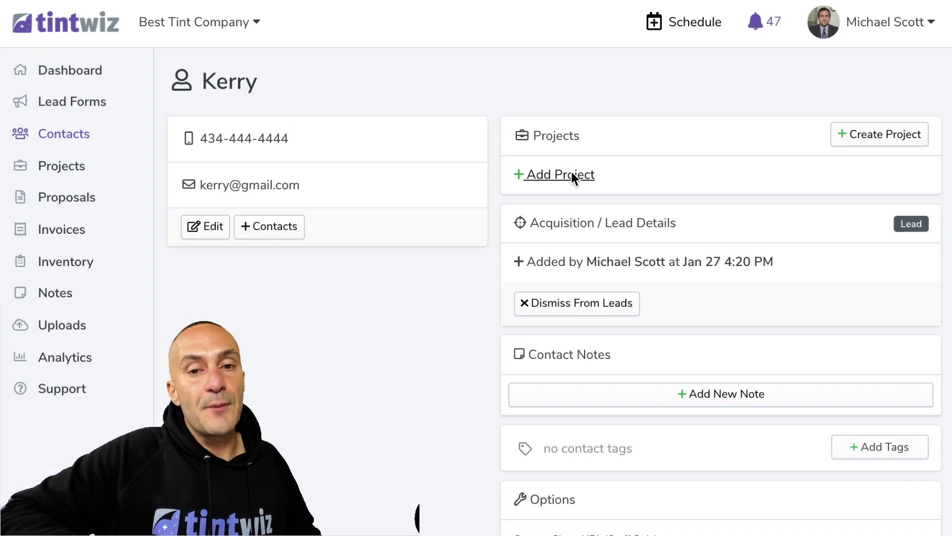
pyautogui.click(572, 177)
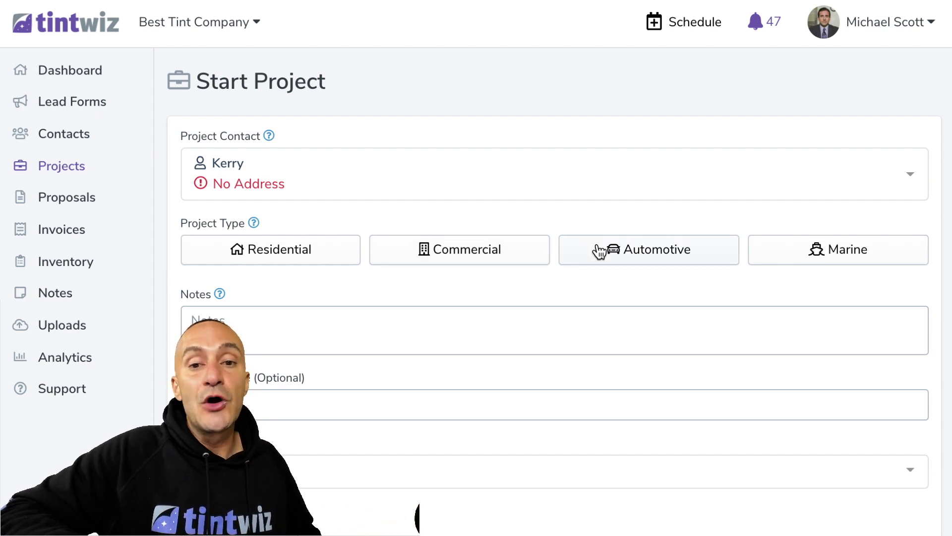
# Set up the automotive project as a silver 2022 Tesla Cybertruck
pyautogui.click(599, 250)
pyautogui.scroll(-2, 417, 221)
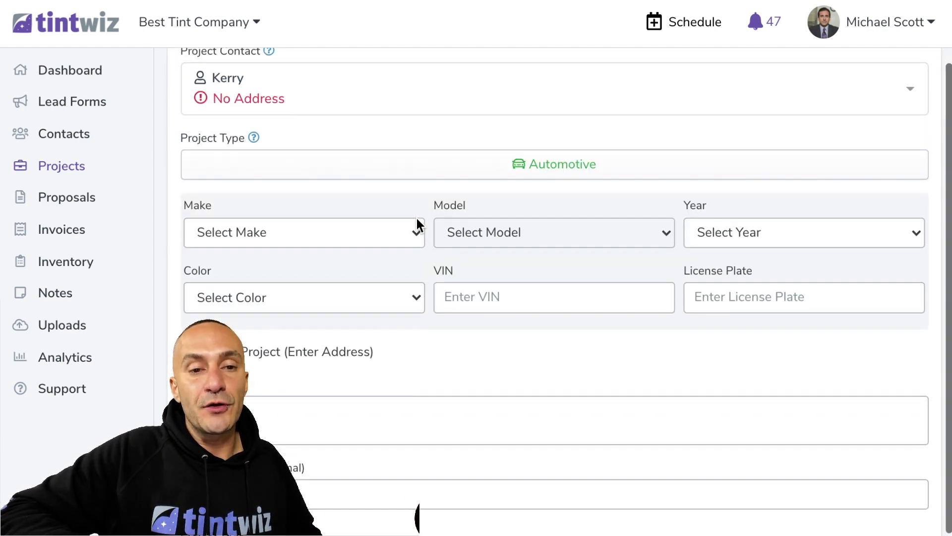
pyautogui.click(416, 223)
pyautogui.scroll(-10, 380, 442)
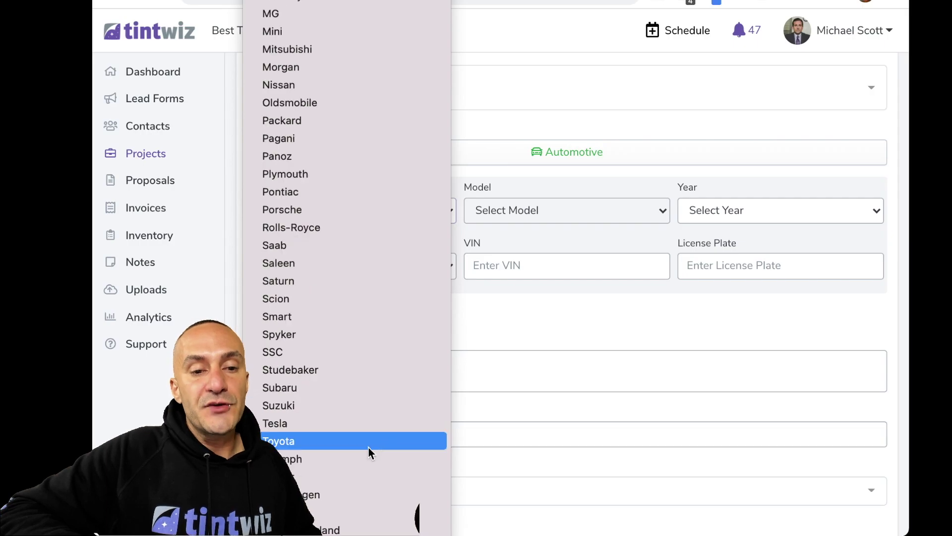
pyautogui.click(369, 423)
pyautogui.click(476, 211)
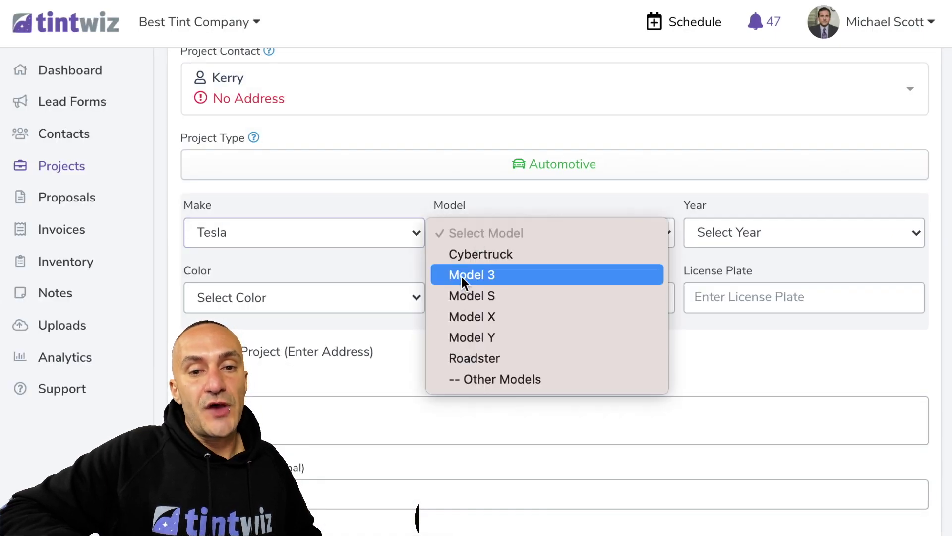
pyautogui.click(464, 254)
pyautogui.click(728, 223)
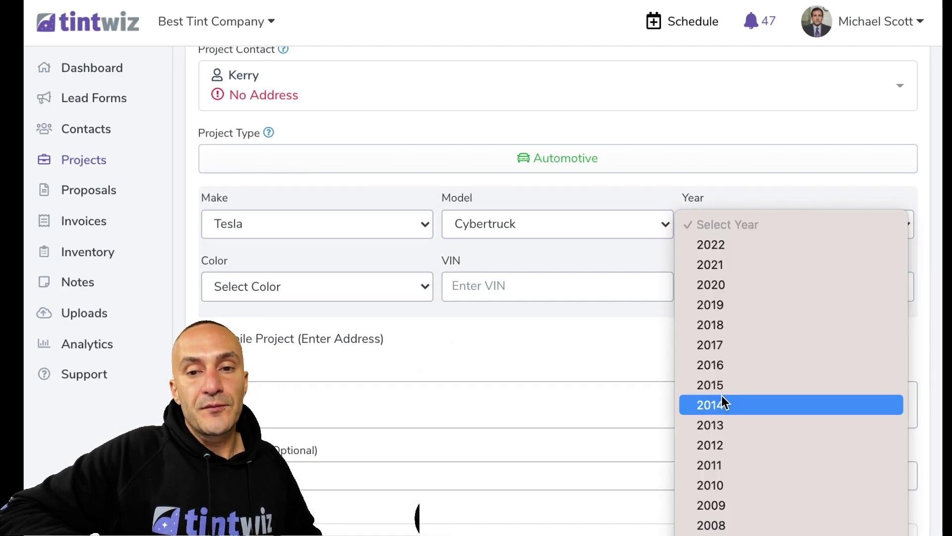
pyautogui.click(711, 245)
pyautogui.click(385, 280)
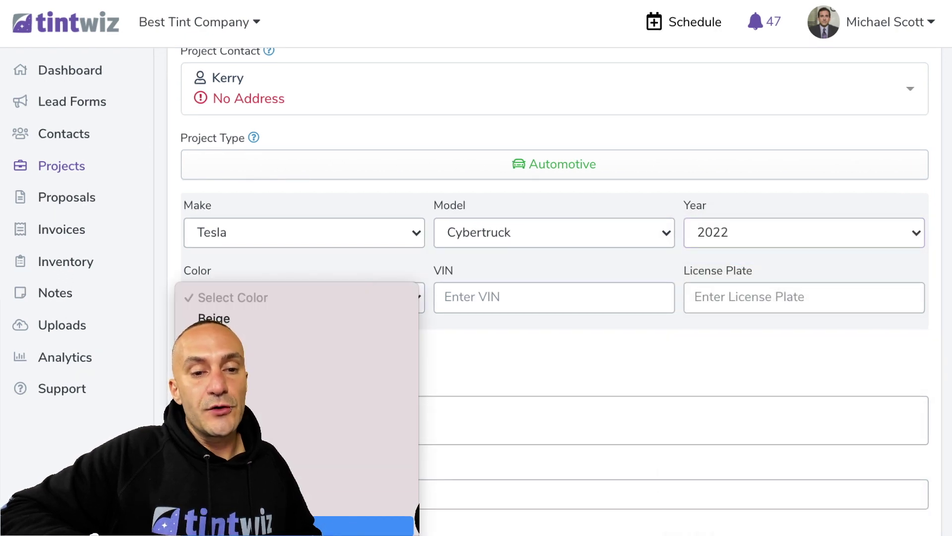
pyautogui.click(406, 342)
pyautogui.scroll(-2, 427, 350)
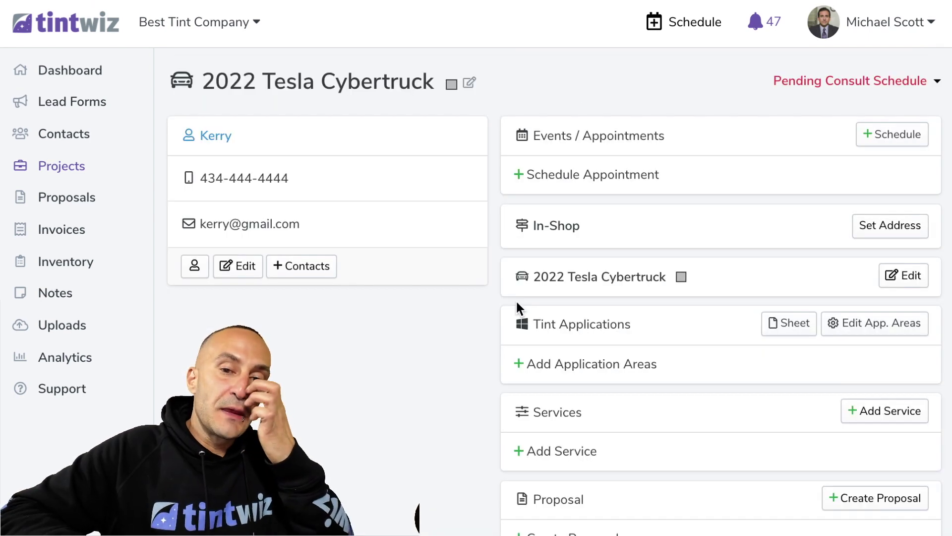
pyautogui.scroll(-3, 516, 305)
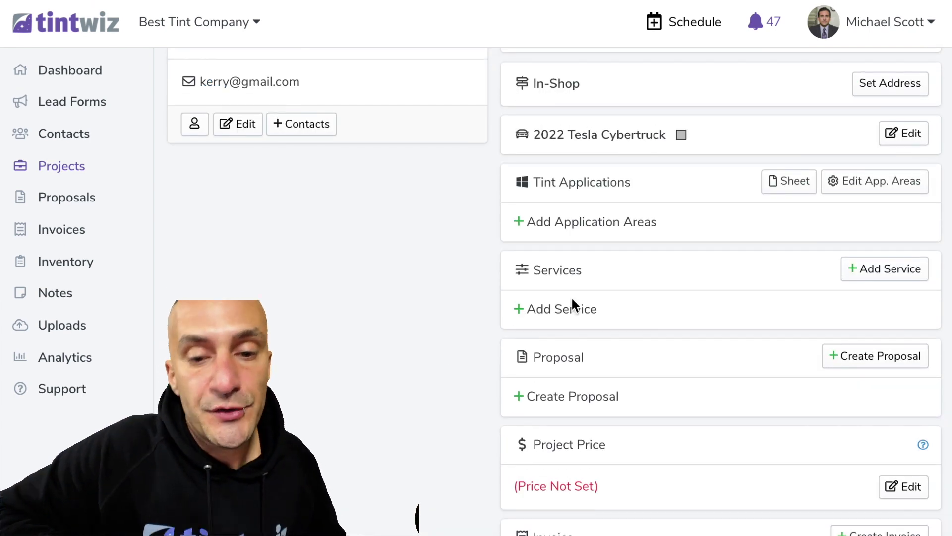
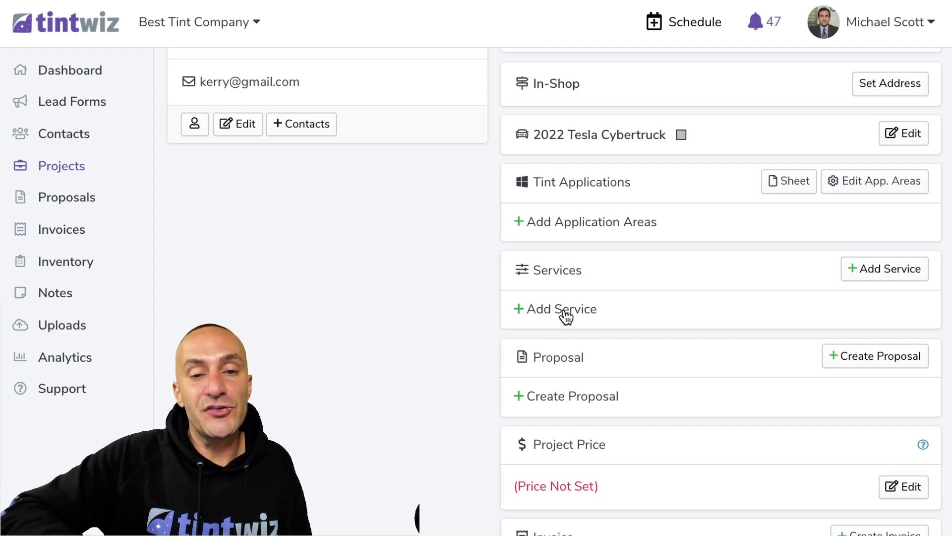
# Start a new service named Paint Protection Film, explained as Partial Front Package, with its parts-and-warranty description
pyautogui.scroll(3, 460, 305)
pyautogui.scroll(-5, 668, 136)
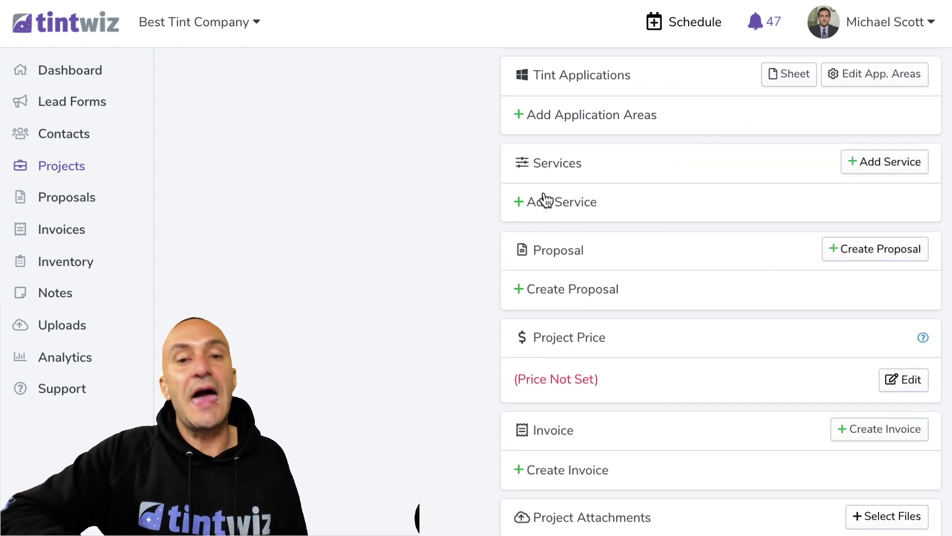
pyautogui.scroll(-4, 545, 196)
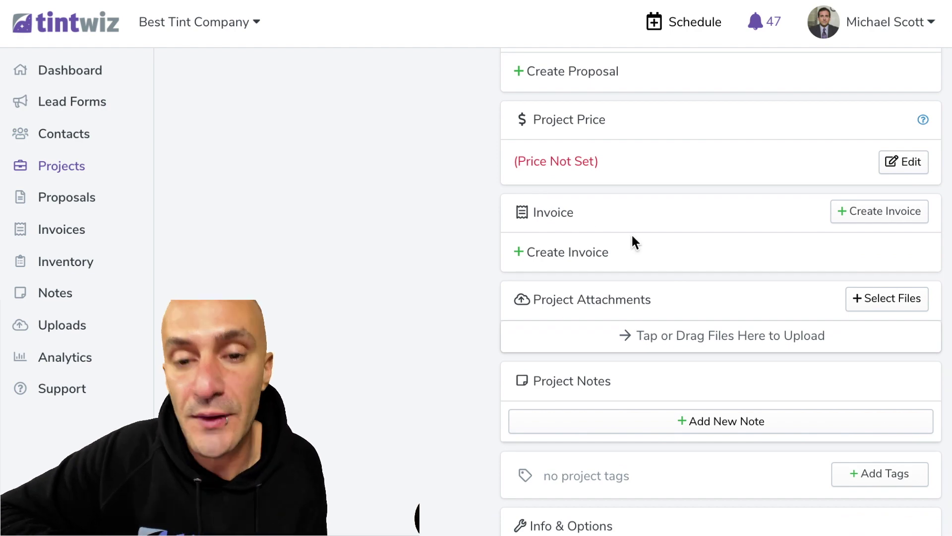
pyautogui.scroll(4, 631, 238)
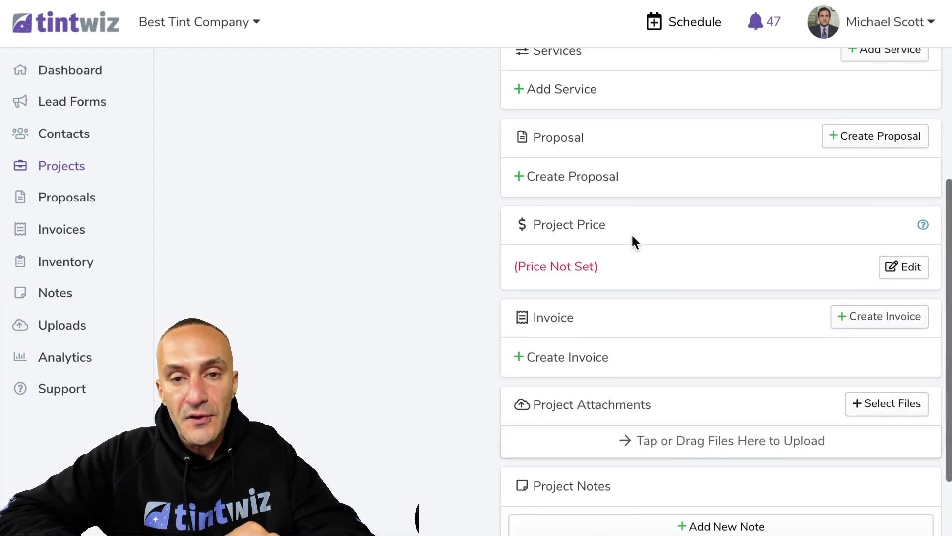
pyautogui.click(582, 198)
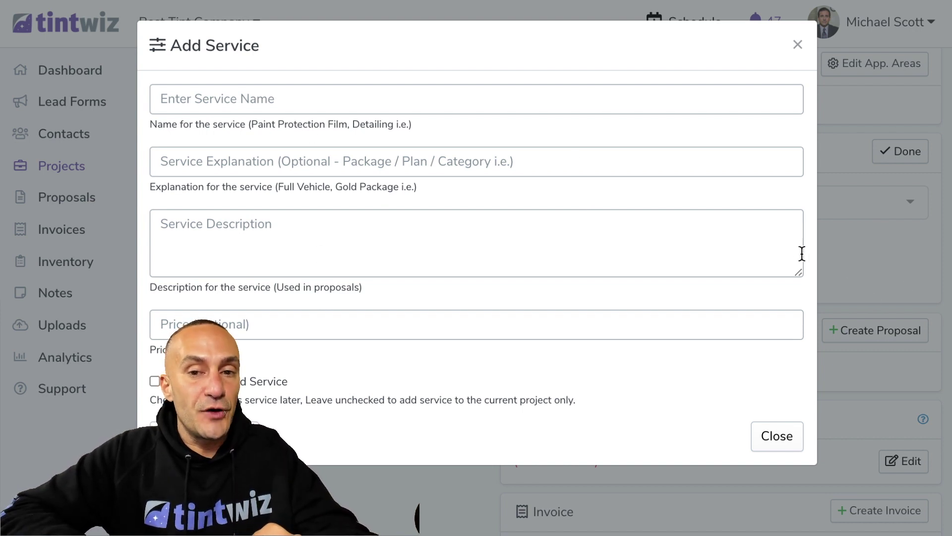
pyautogui.click(359, 97)
pyautogui.write('Paint Protection Film')
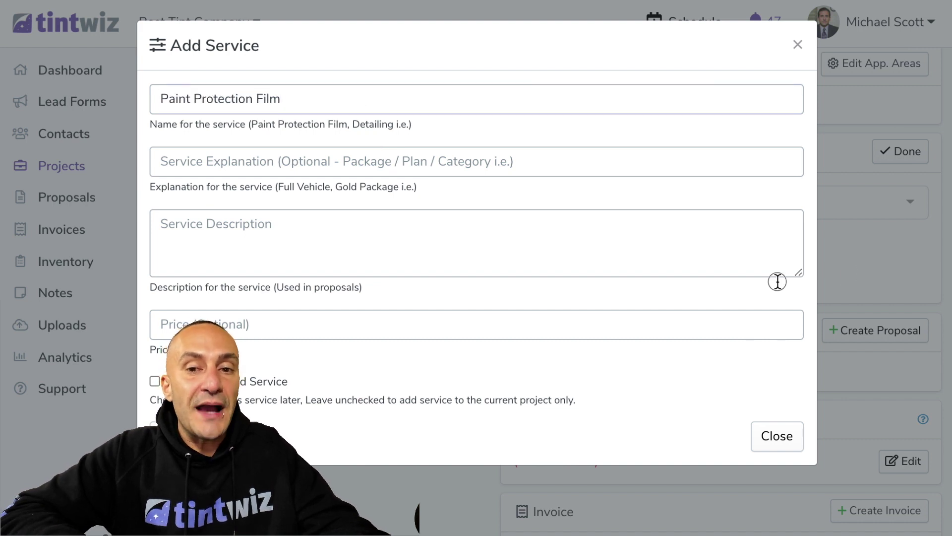
pyautogui.click(431, 169)
pyautogui.write('Partial Front Package')
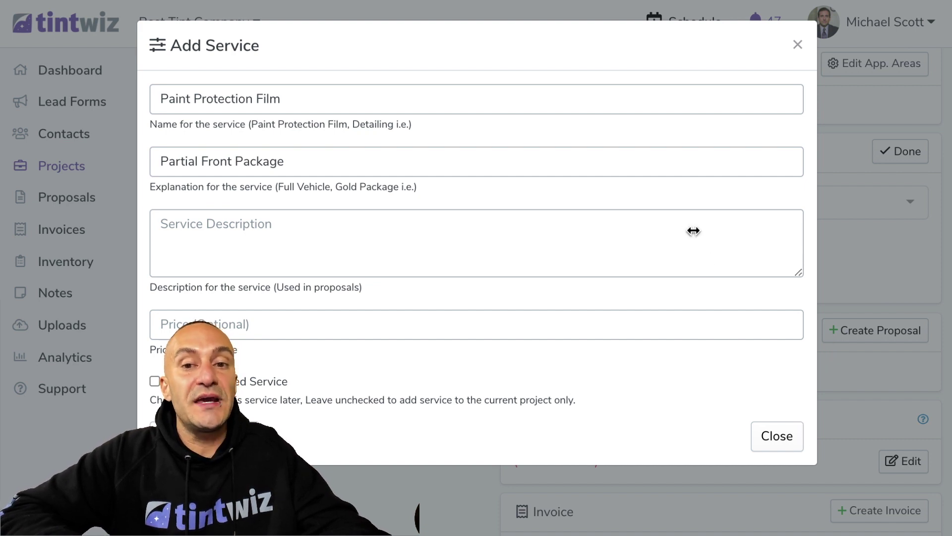
pyautogui.click(491, 250)
pyautogui.hotkey('ctrl', 'v')
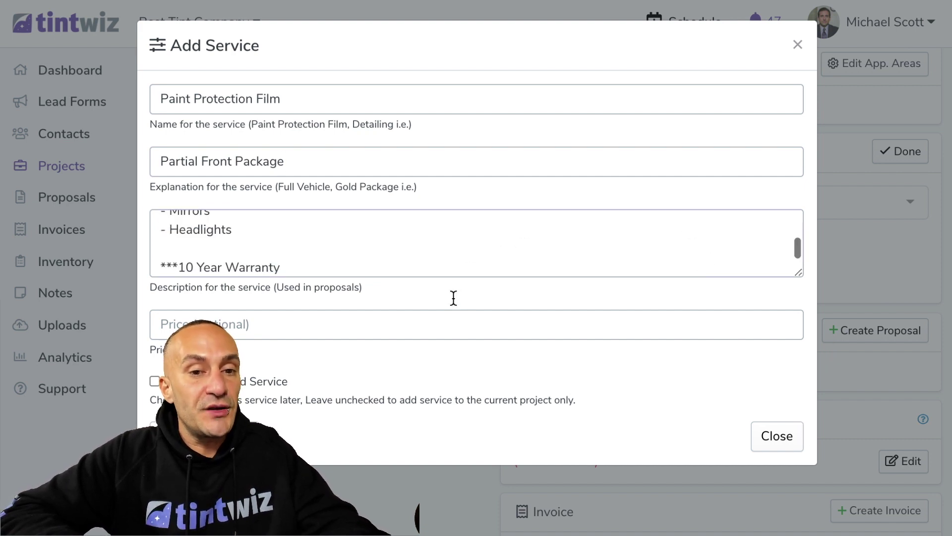
# Price the service at 950.00, keep it saved for later projects, and add it
pyautogui.click(440, 327)
pyautogui.write('950.00')
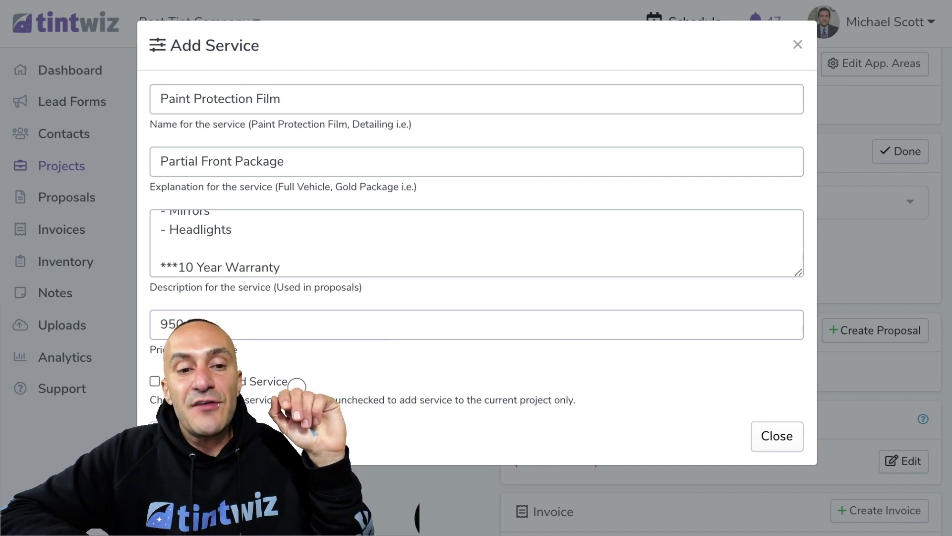
pyautogui.moveTo(297, 382); pyautogui.dragTo(155, 386)
pyautogui.click(154, 382)
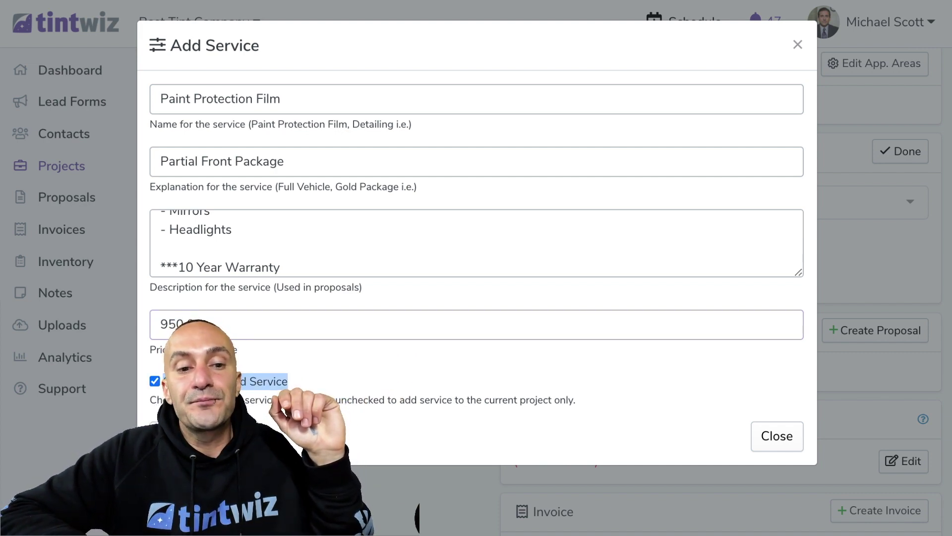
pyautogui.click(171, 435)
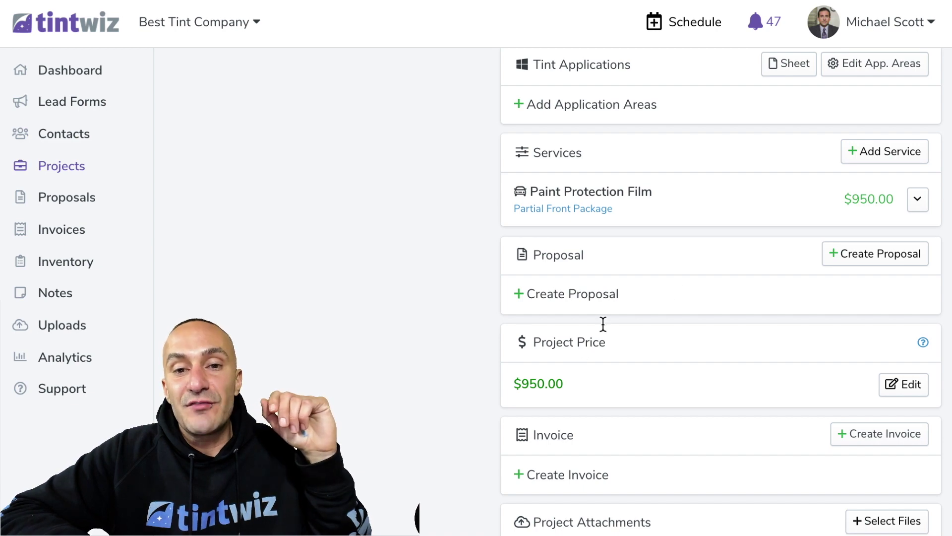
# Create a new Paint Protection Film service, Full Front Package, with its covered parts and warranty description
pyautogui.click(873, 161)
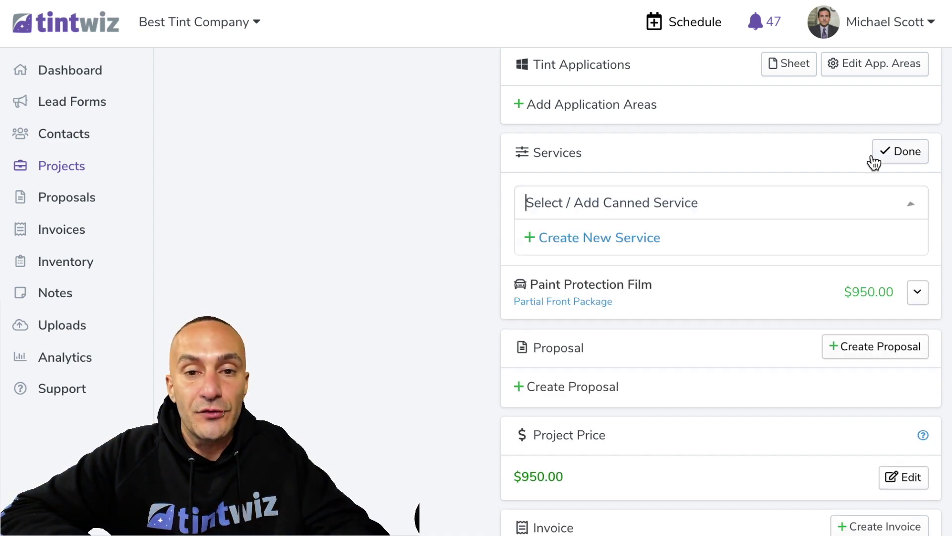
pyautogui.click(629, 240)
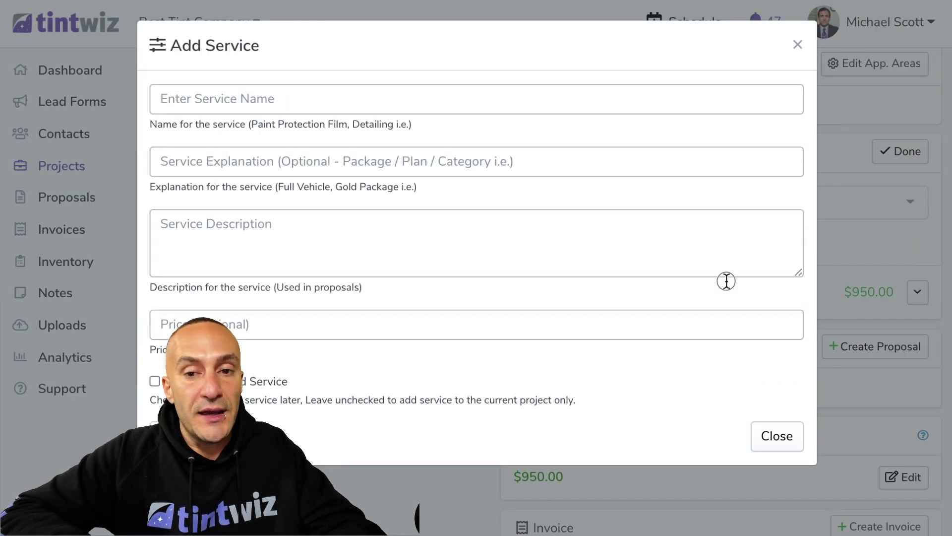
pyautogui.write('Paint Protection Film')
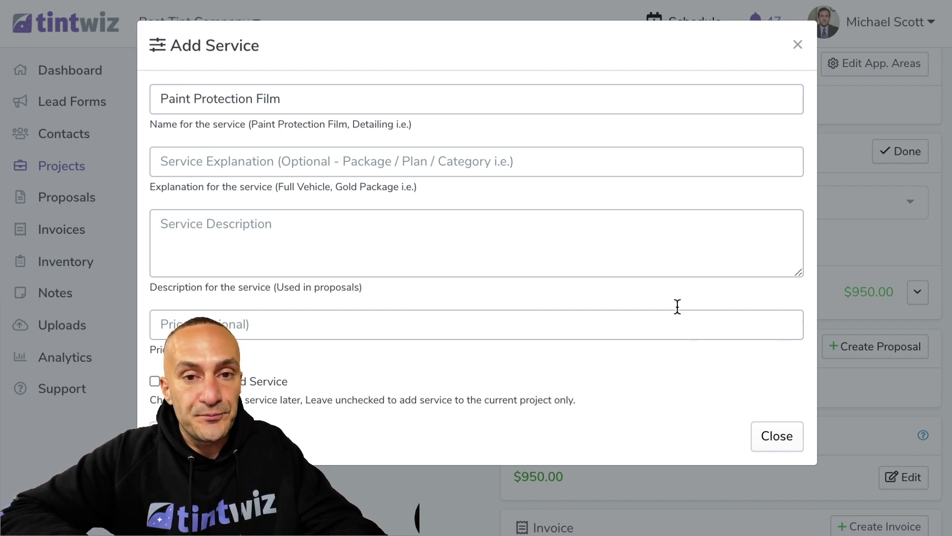
pyautogui.write('Full Front Package')
pyautogui.click(470, 245)
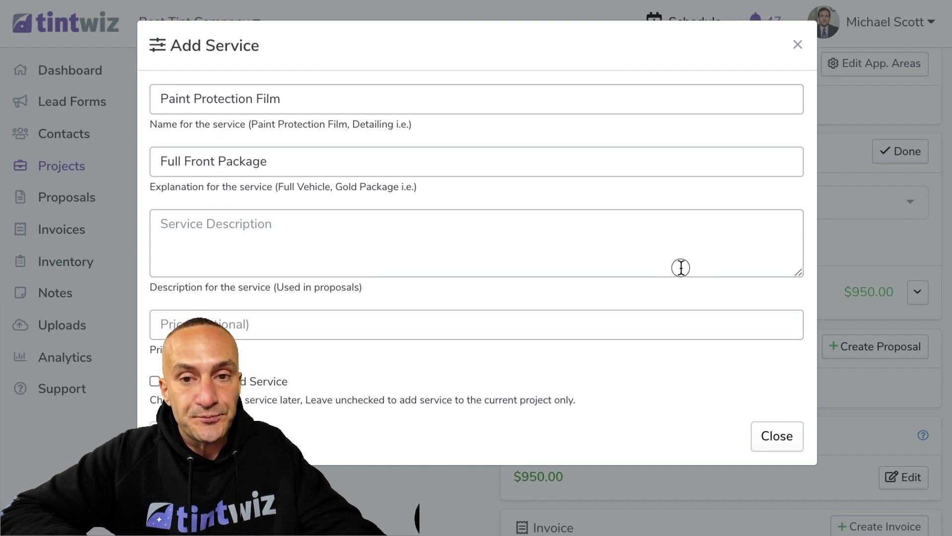
pyautogui.hotkey('ctrl', 'v')
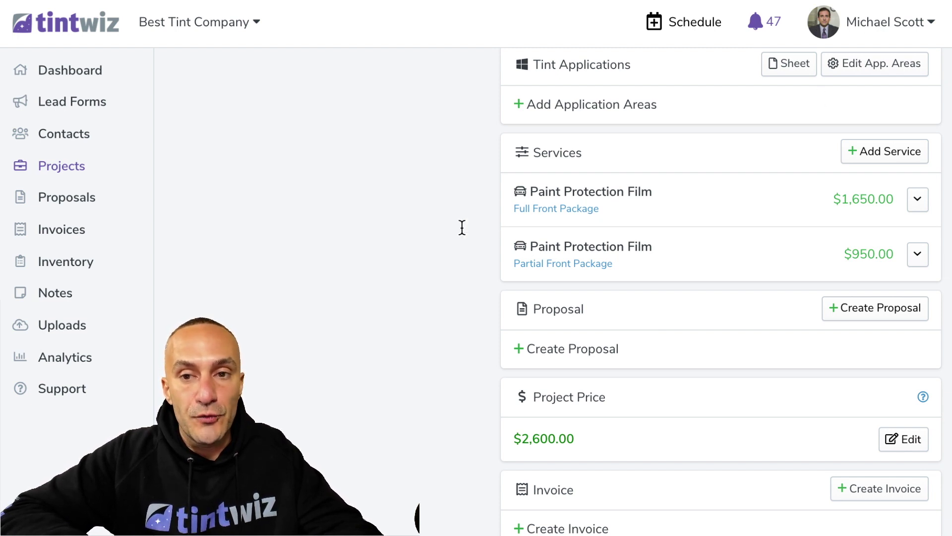
# Create a new service named Paint Protection Film with the explanation Full Vehicle Package
pyautogui.click(903, 158)
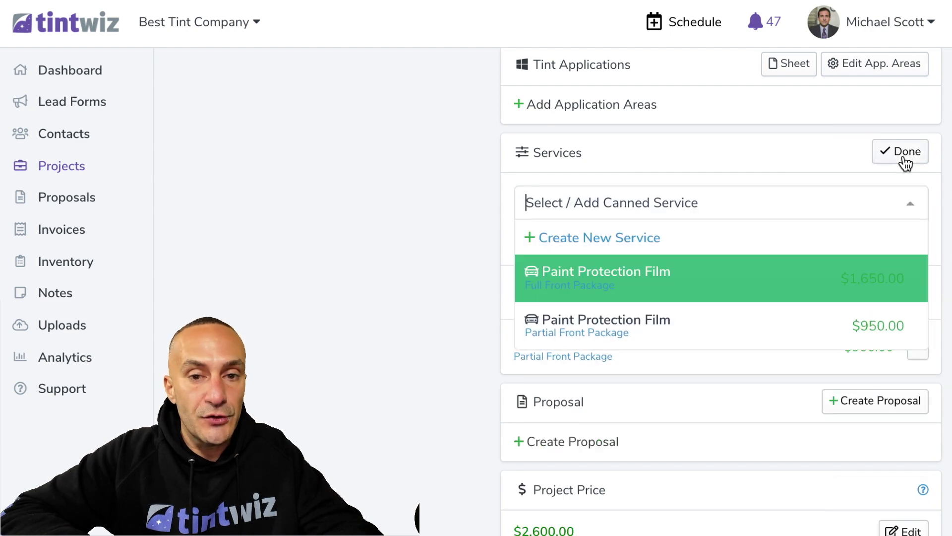
pyautogui.click(589, 239)
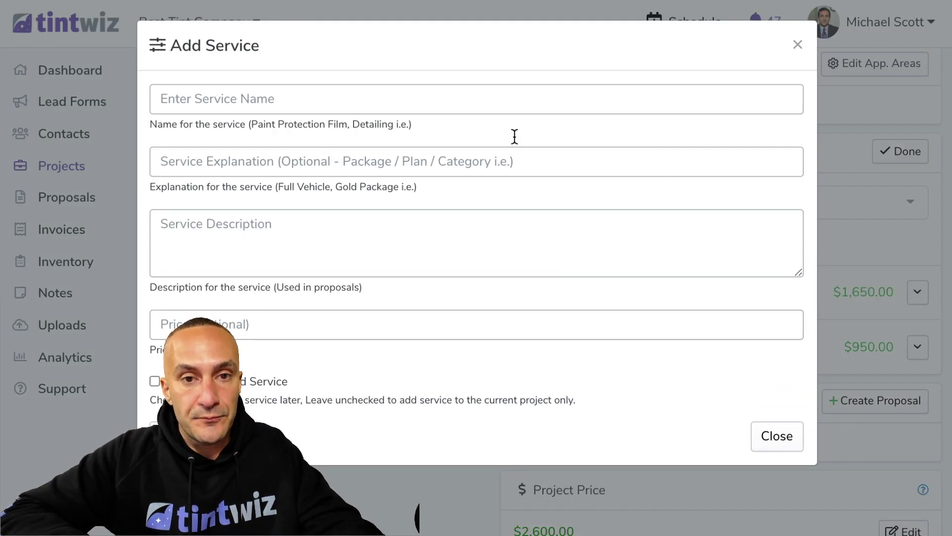
pyautogui.click(408, 101)
pyautogui.write('Paint Protection Film')
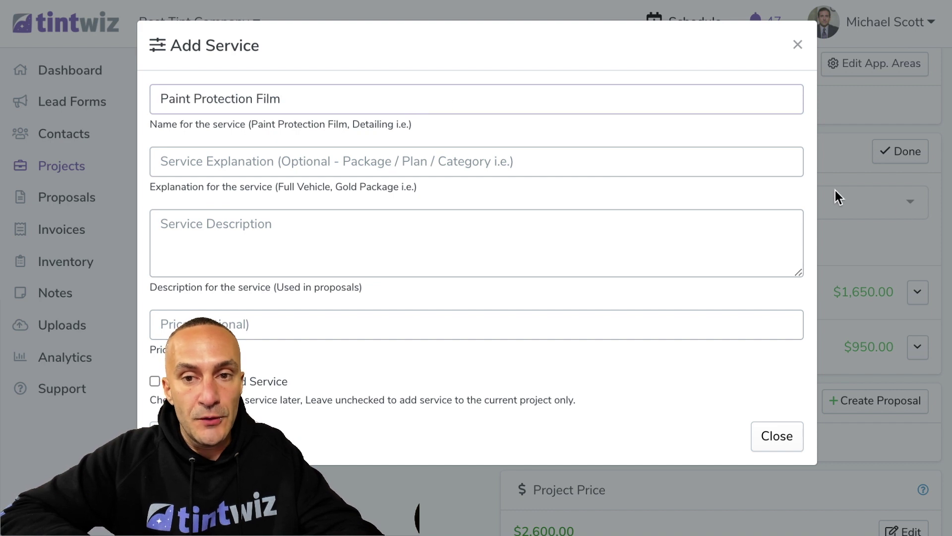
pyautogui.click(709, 199)
pyautogui.click(483, 161)
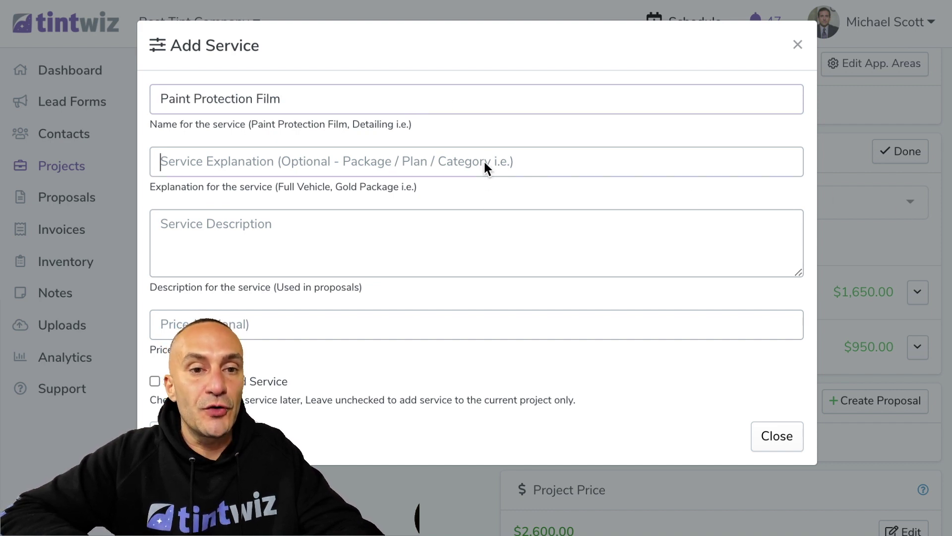
pyautogui.write('Full Vehicle Package')
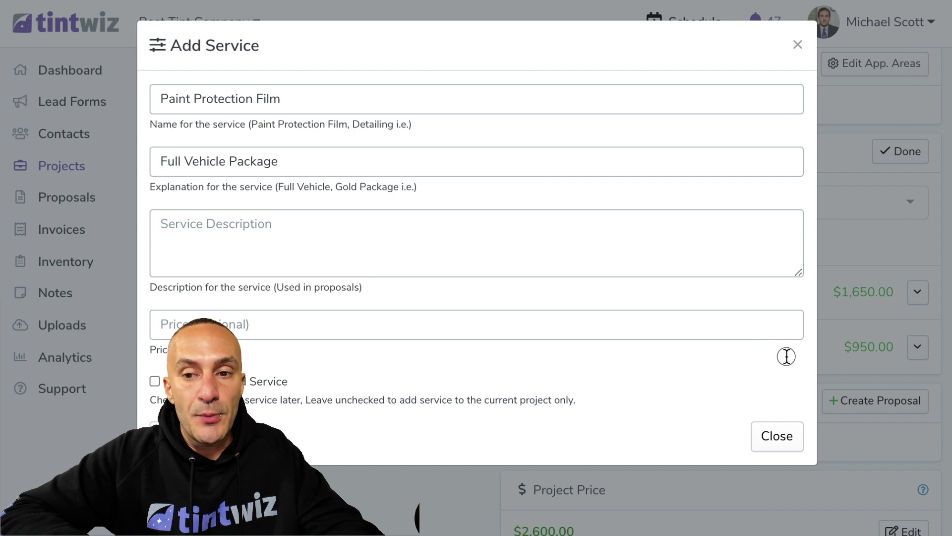
# Add the full-vehicle description, price it at 6,000, save it for reuse, and add it
pyautogui.click(325, 240)
pyautogui.hotkey('ctrl', 'v')
pyautogui.click(291, 328)
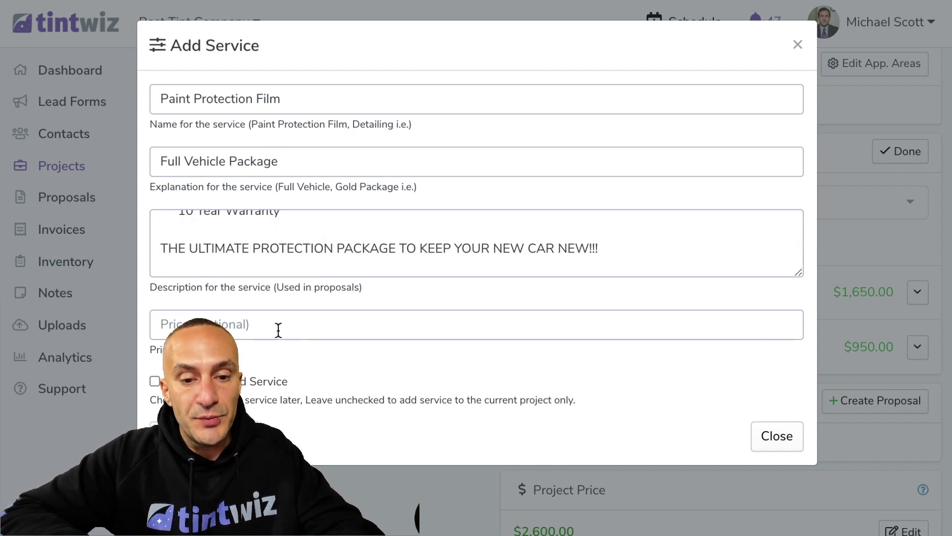
pyautogui.write('6,000')
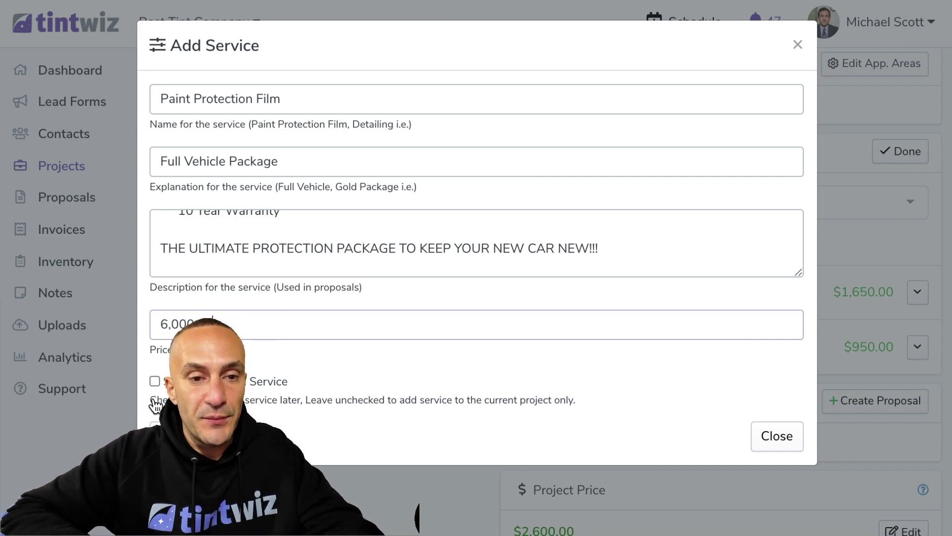
pyautogui.click(157, 385)
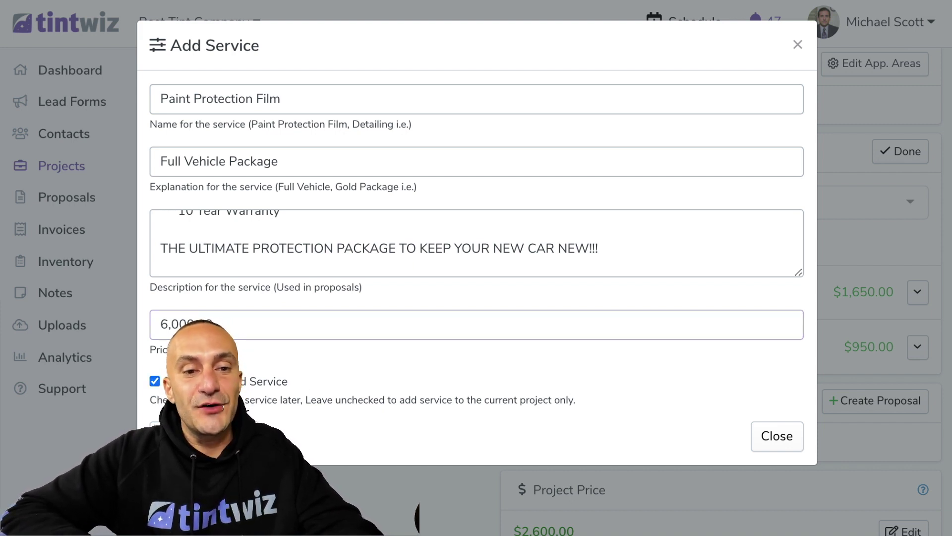
pyautogui.click(183, 436)
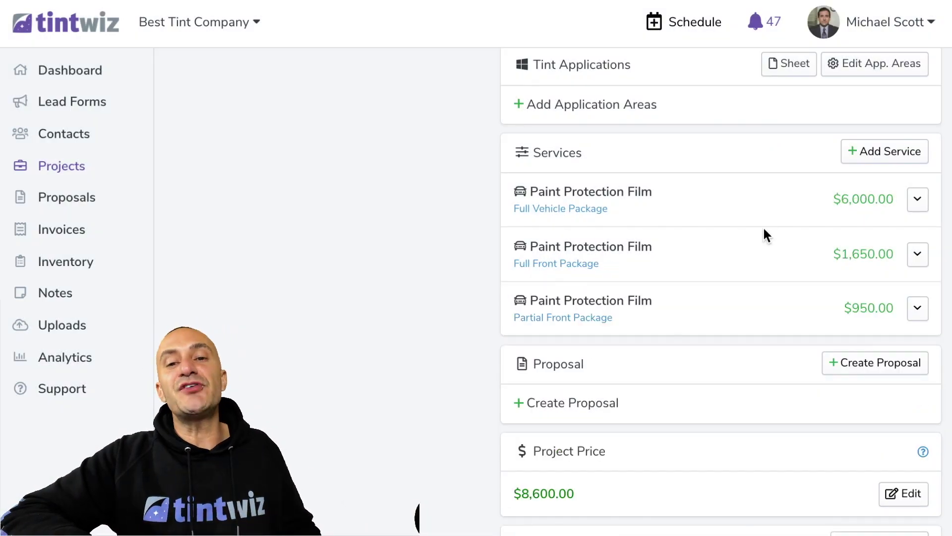
# Add a new lead contact with the person's first name and mobile phone number, and save it
pyautogui.scroll(-1, 614, 185)
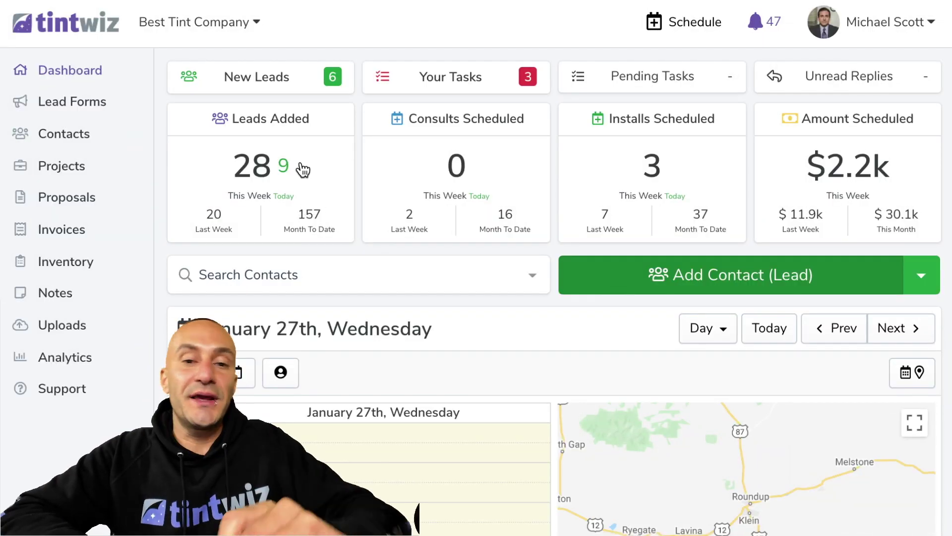
pyautogui.click(683, 276)
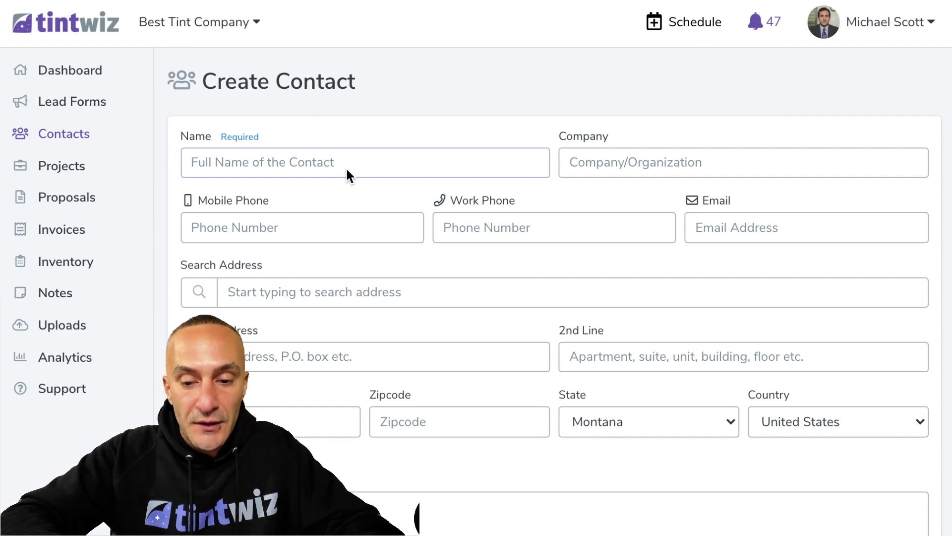
pyautogui.write('Paul')
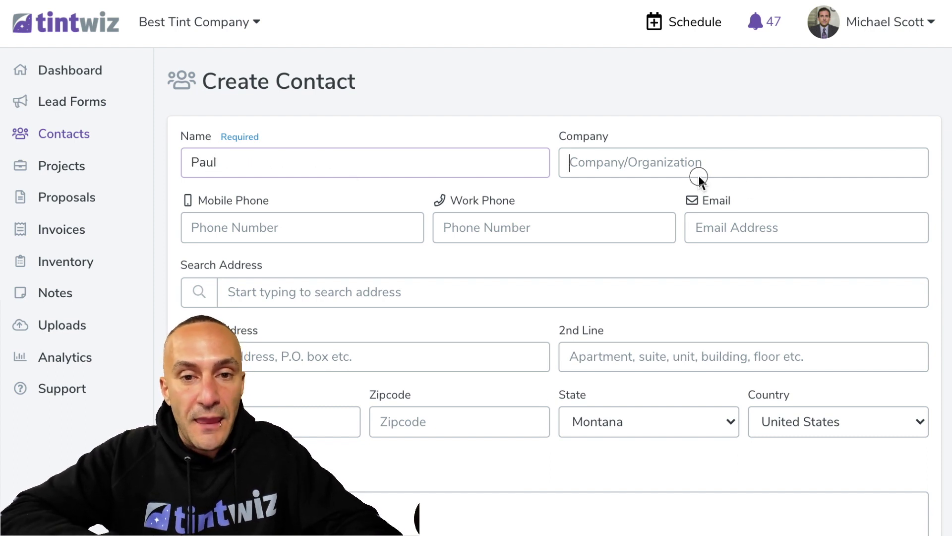
pyautogui.click(325, 222)
pyautogui.write('333-33')
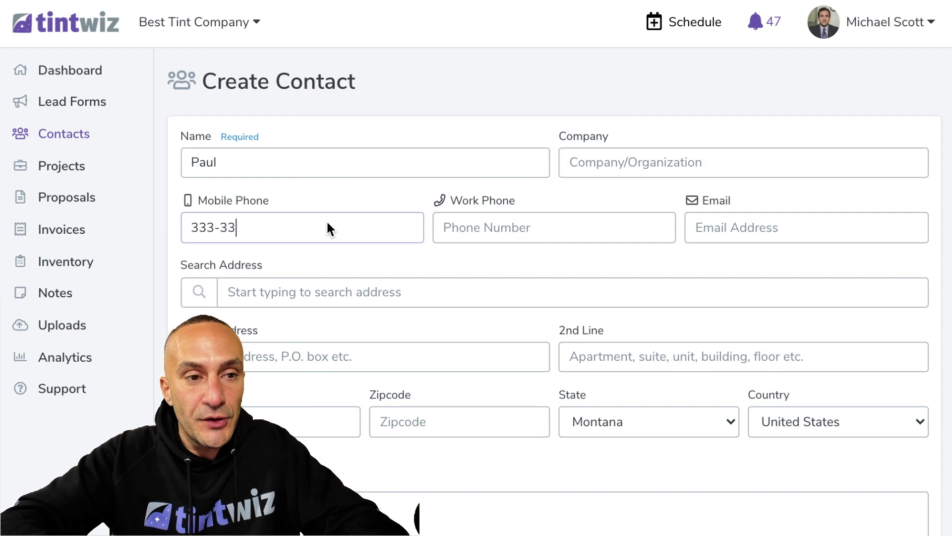
pyautogui.write('3-3333')
pyautogui.scroll(-3, 362, 266)
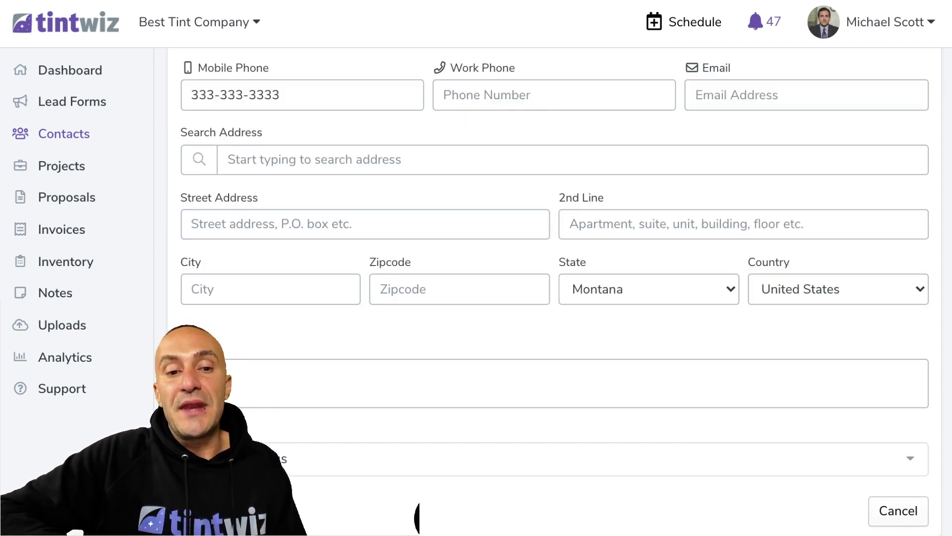
pyautogui.click(541, 318)
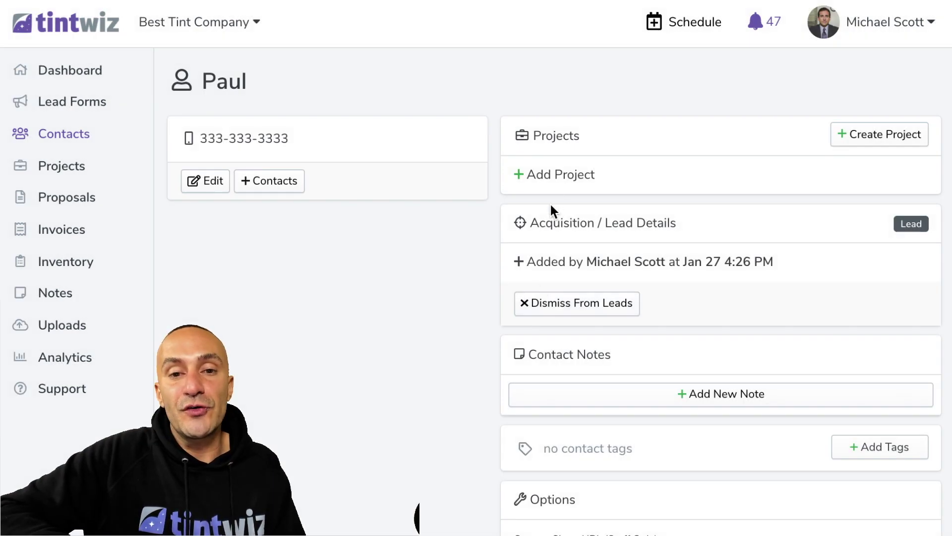
# Start an automotive project for the contact's vehicle: make Audi, model 5000, year 2015
pyautogui.click(558, 183)
pyautogui.click(629, 248)
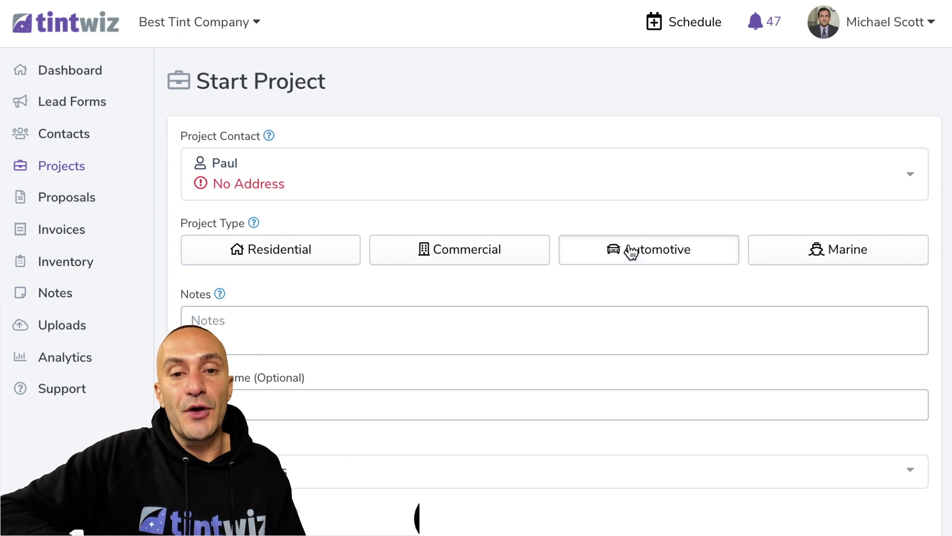
pyautogui.scroll(-1, 226, 280)
pyautogui.click(226, 290)
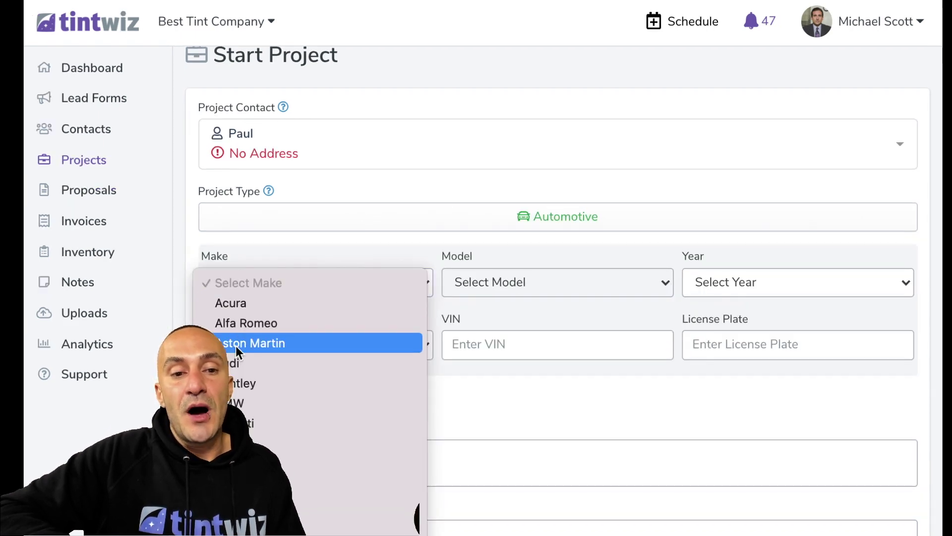
pyautogui.click(233, 365)
pyautogui.click(461, 288)
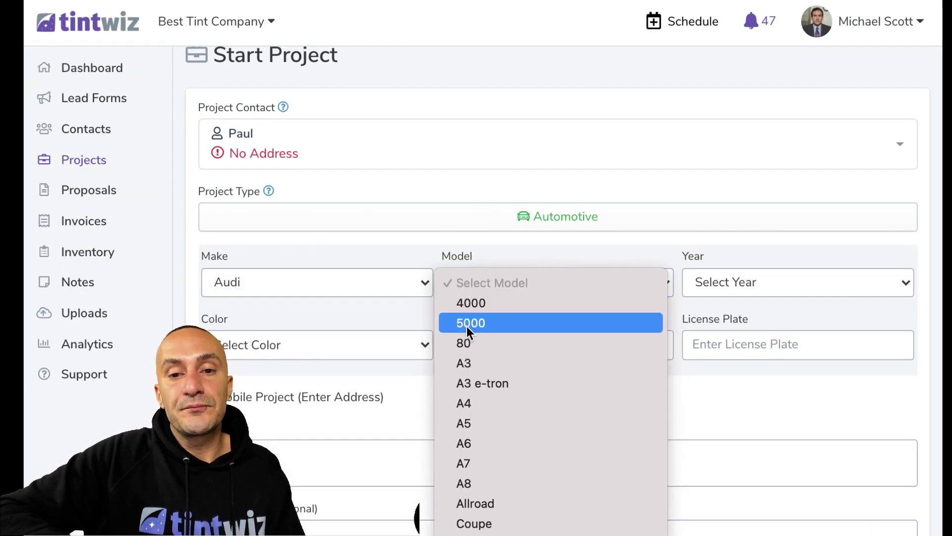
pyautogui.click(466, 326)
pyautogui.click(725, 290)
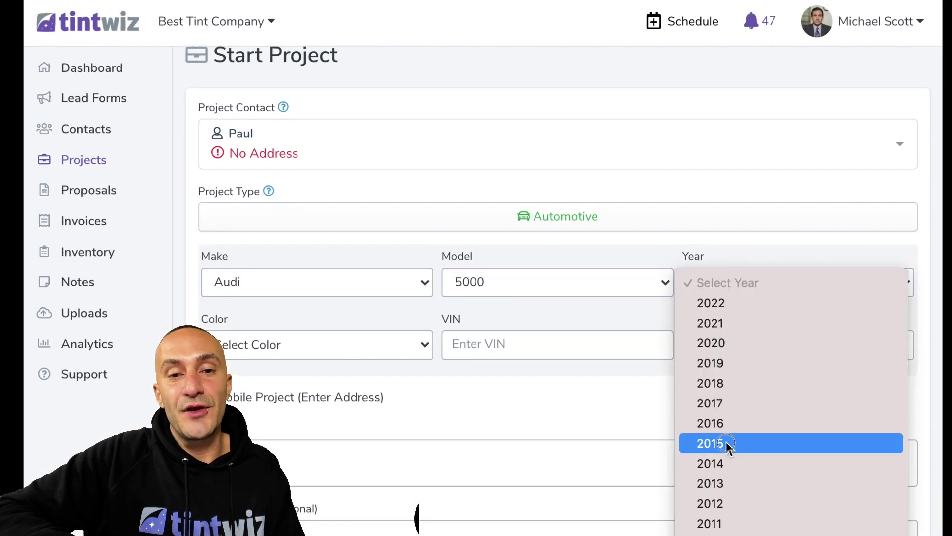
pyautogui.click(727, 442)
pyautogui.scroll(-3, 308, 379)
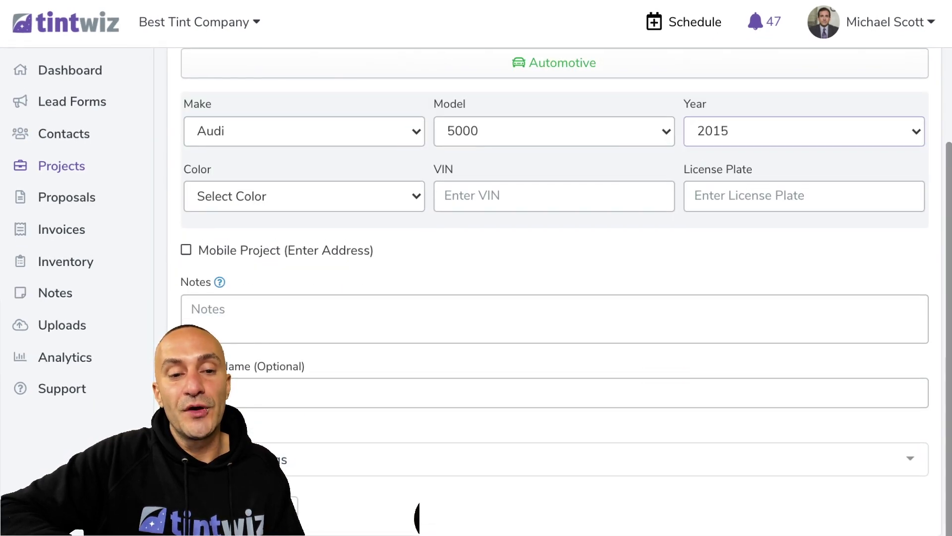
pyautogui.click(479, 446)
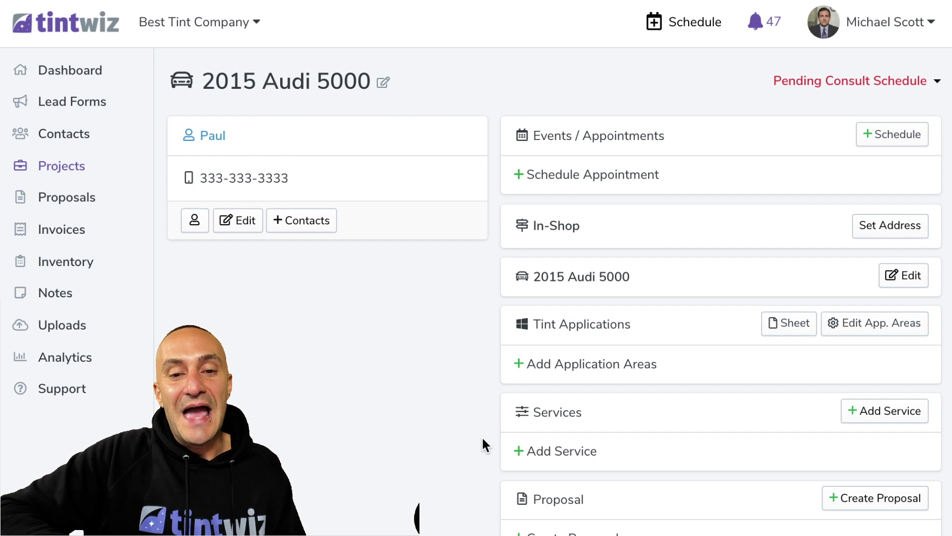
# Add the canned $1,650.00 Full Front Package service and begin an invoice for the project
pyautogui.scroll(-3, 482, 439)
pyautogui.click(580, 279)
pyautogui.scroll(-2, 581, 276)
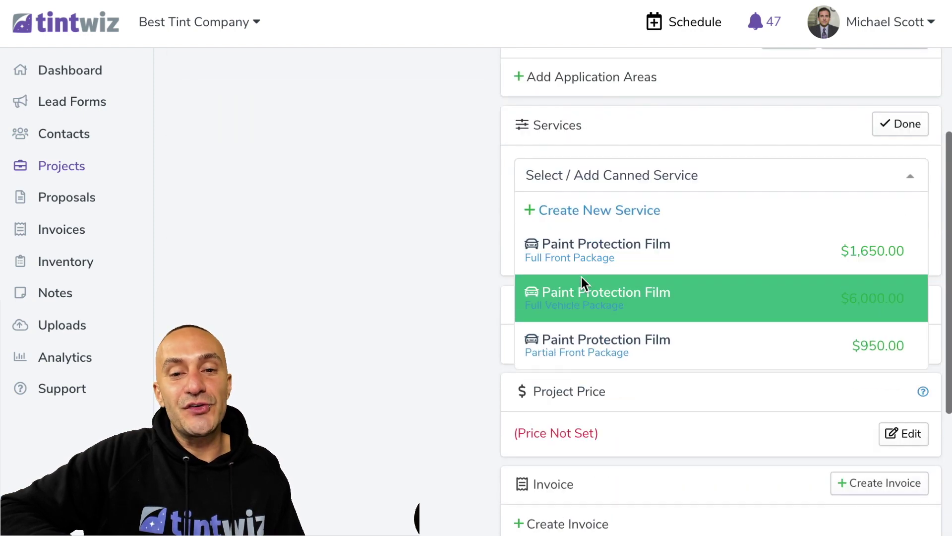
pyautogui.click(595, 256)
pyautogui.scroll(-5, 511, 223)
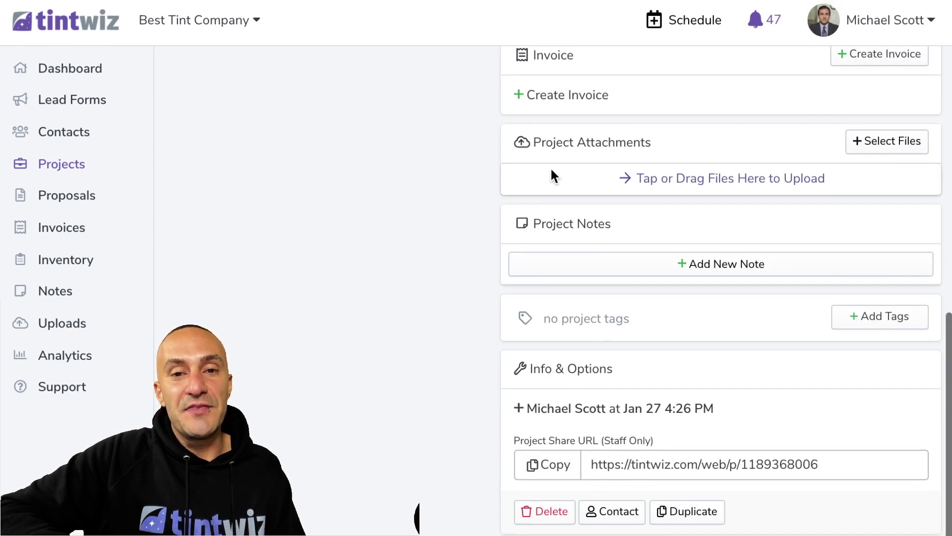
pyautogui.click(550, 95)
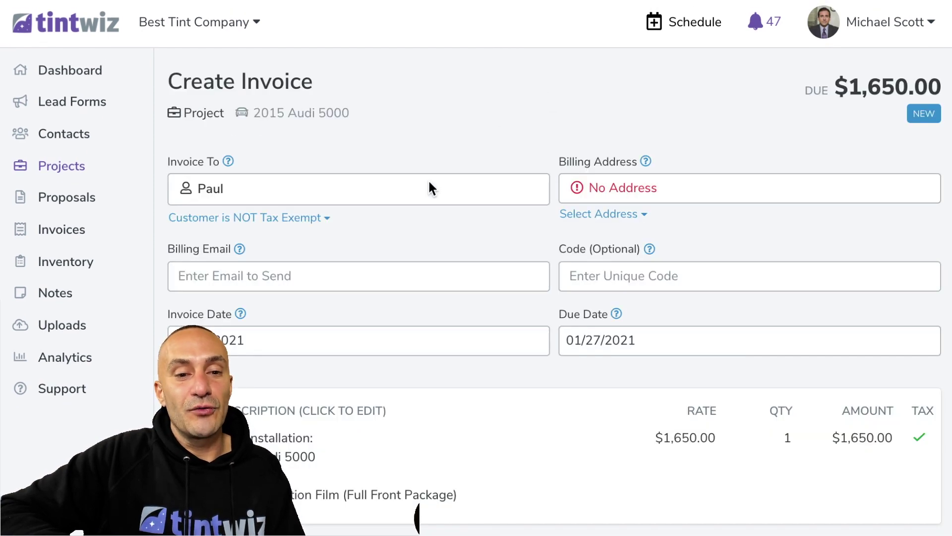
# Scroll through the Create Invoice form for the 2015 Audi 5000 project
pyautogui.scroll(-3, 429, 187)
pyautogui.scroll(-3, 429, 182)
pyautogui.scroll(6, 429, 182)
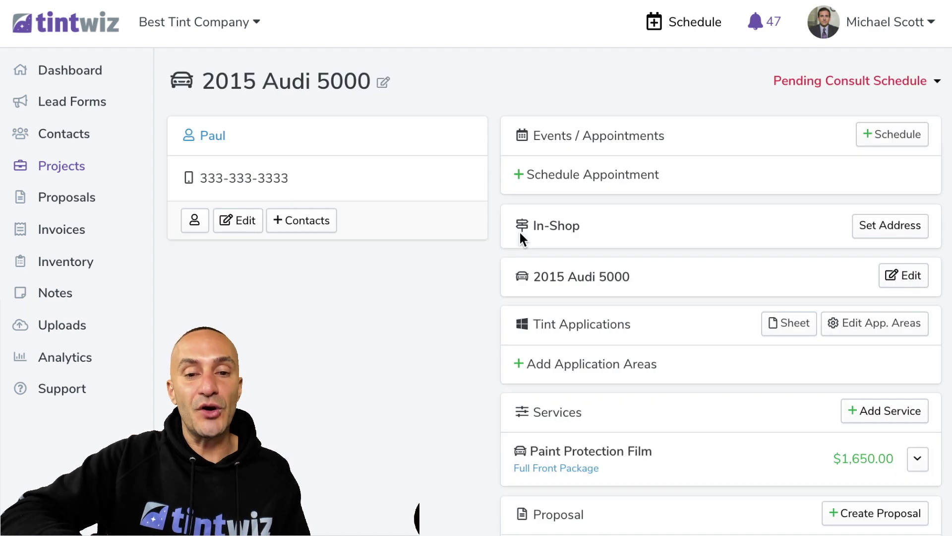
# Add the $6,000 Full Vehicle Package service and mark it unapproved, leaving it struck through
pyautogui.scroll(-3, 518, 230)
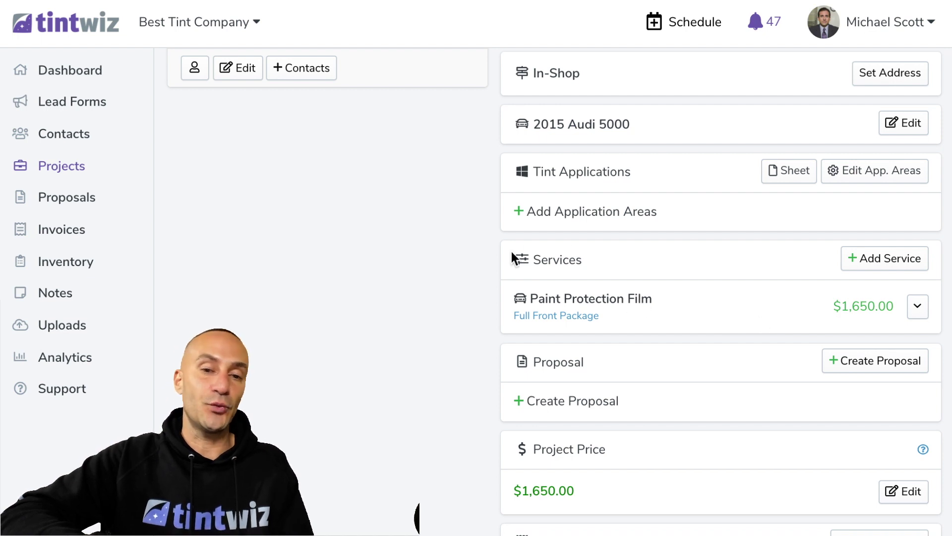
pyautogui.click(918, 307)
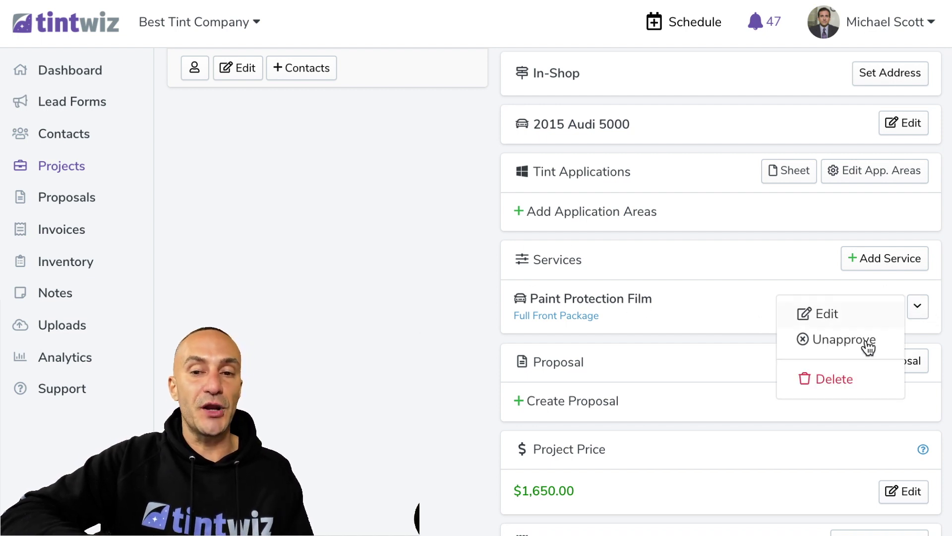
pyautogui.click(883, 258)
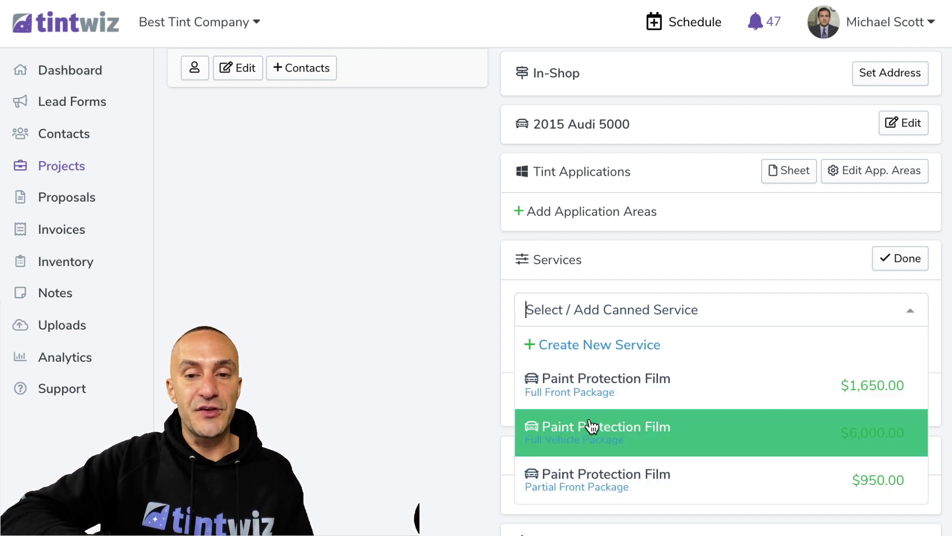
pyautogui.click(594, 430)
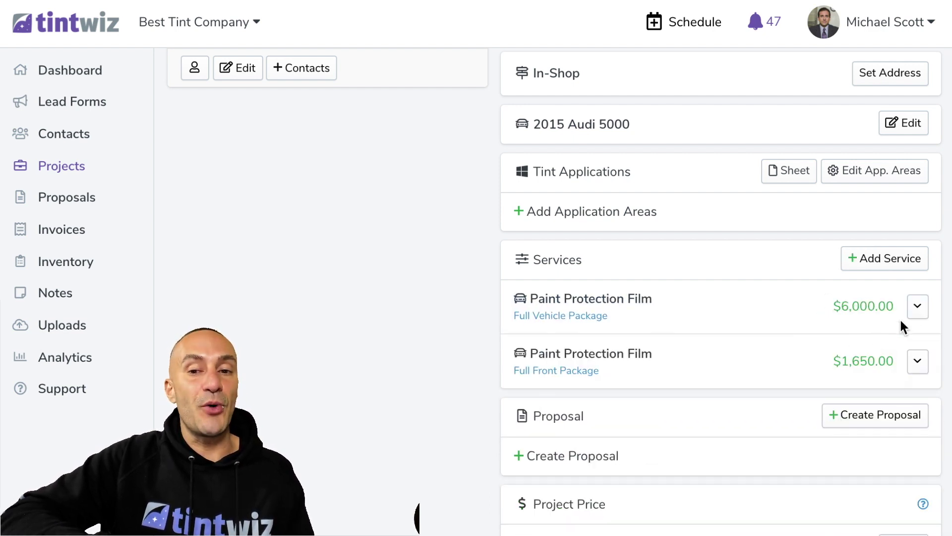
pyautogui.click(918, 313)
pyautogui.click(867, 347)
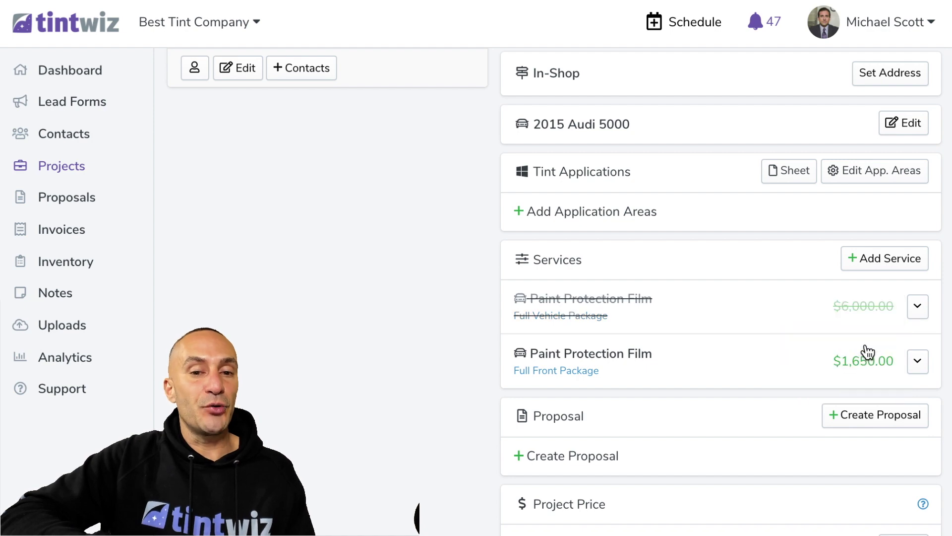
pyautogui.scroll(-2, 382, 378)
pyautogui.scroll(-2, 382, 379)
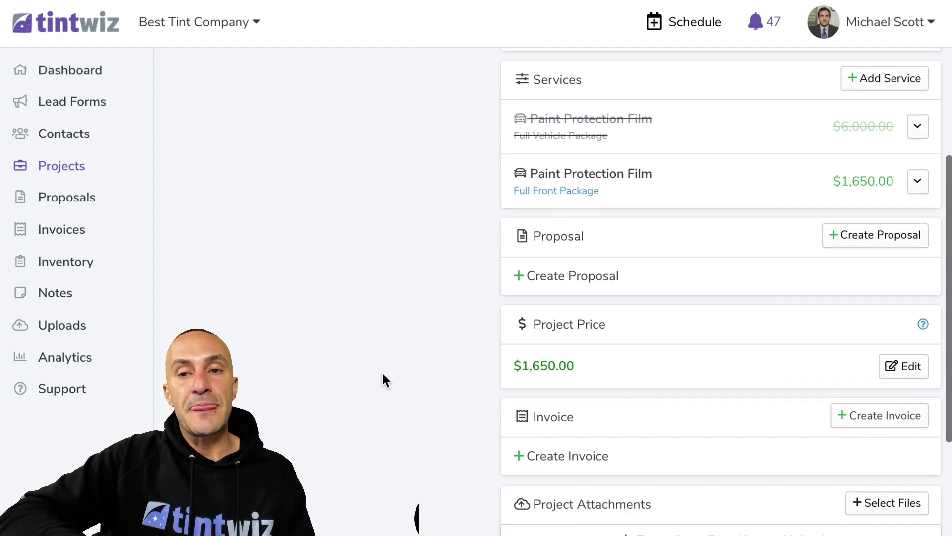
pyautogui.scroll(7, 867, 17)
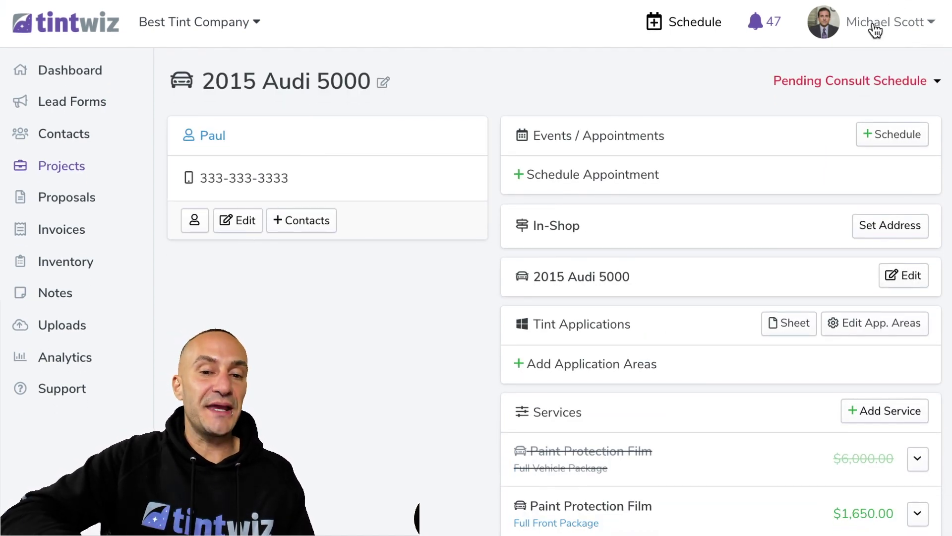
pyautogui.scroll(-5, 430, 223)
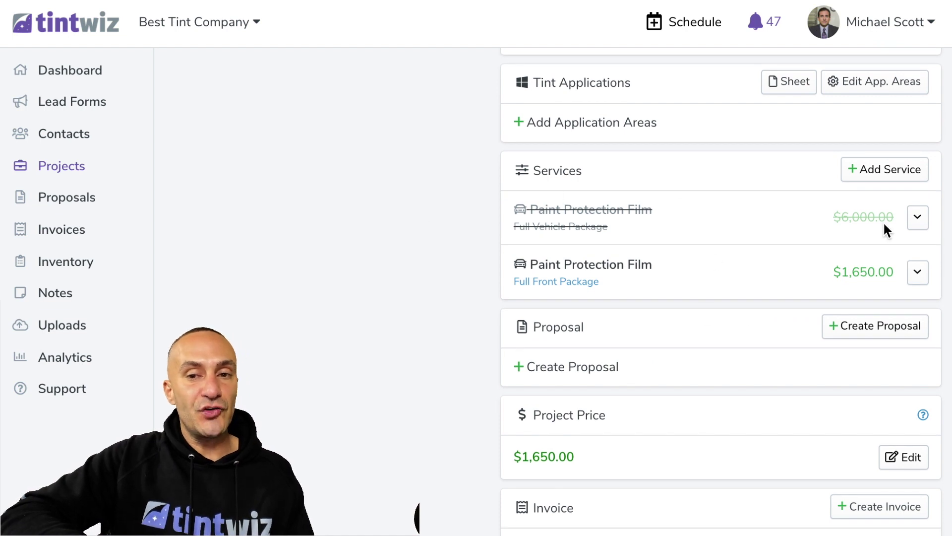
# Visit the Canned Services management page, then return to the 2015 Audi 5000 project
pyautogui.click(882, 174)
pyautogui.press('Return')
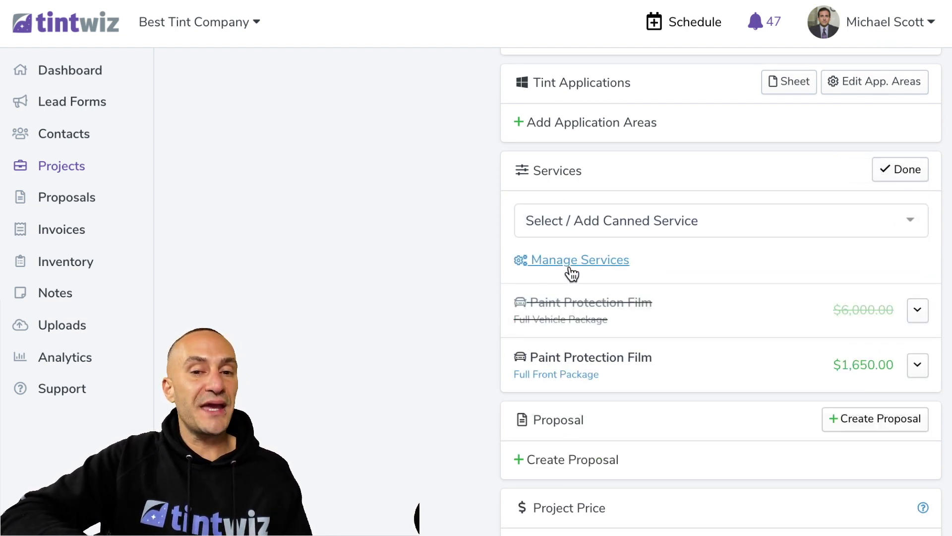
pyautogui.click(566, 268)
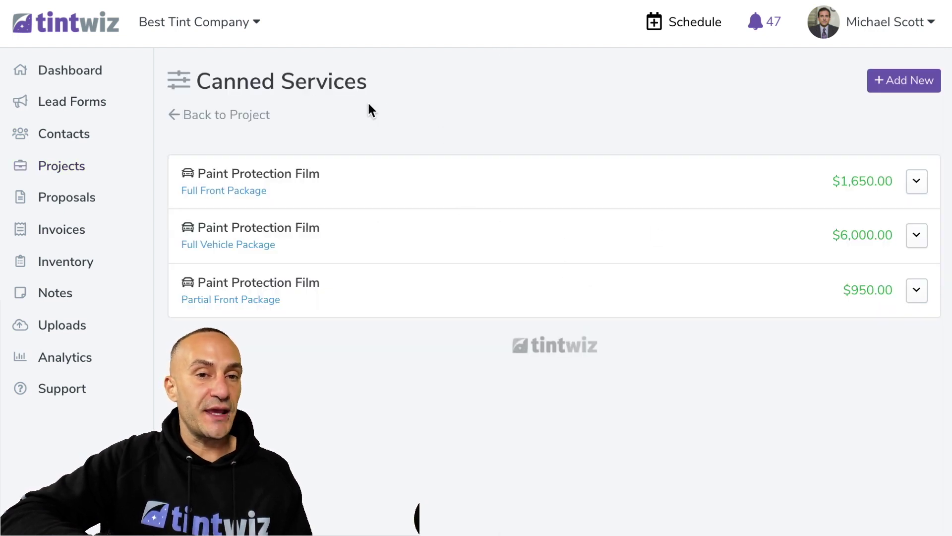
pyautogui.moveTo(369, 103); pyautogui.dragTo(242, 74)
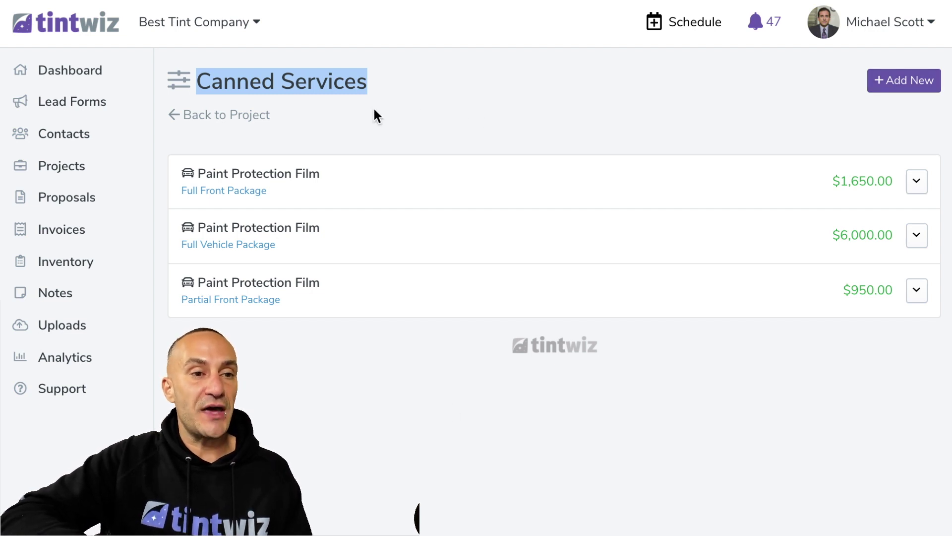
pyautogui.moveTo(356, 102); pyautogui.dragTo(189, 82)
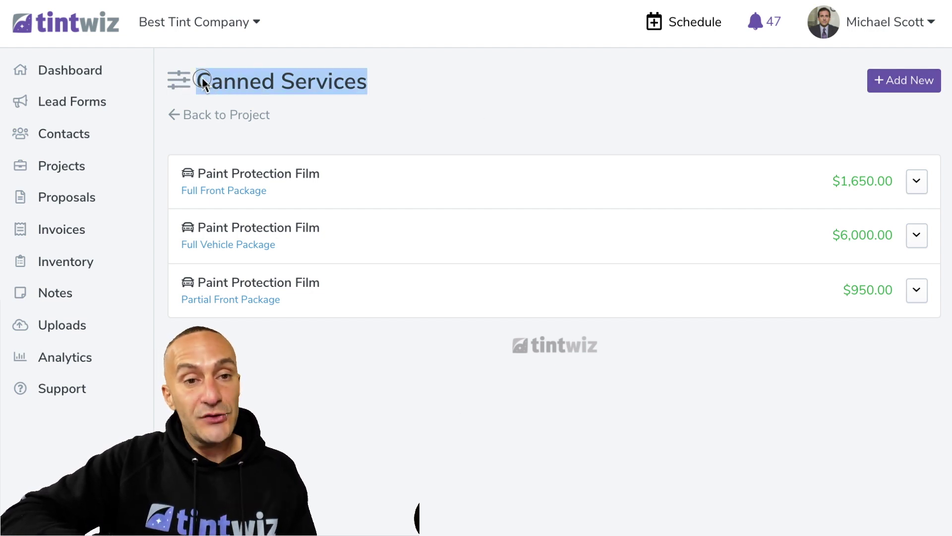
pyautogui.click(202, 80)
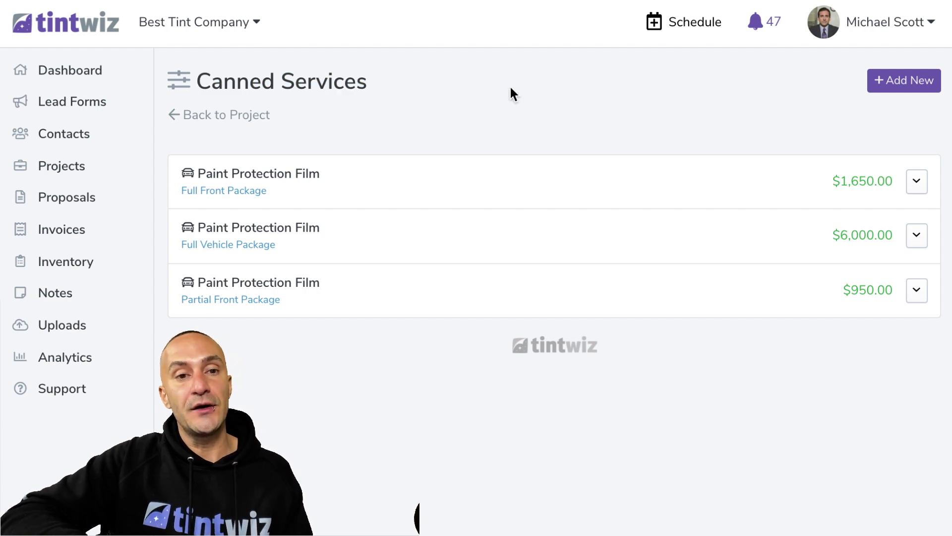
pyautogui.click(233, 116)
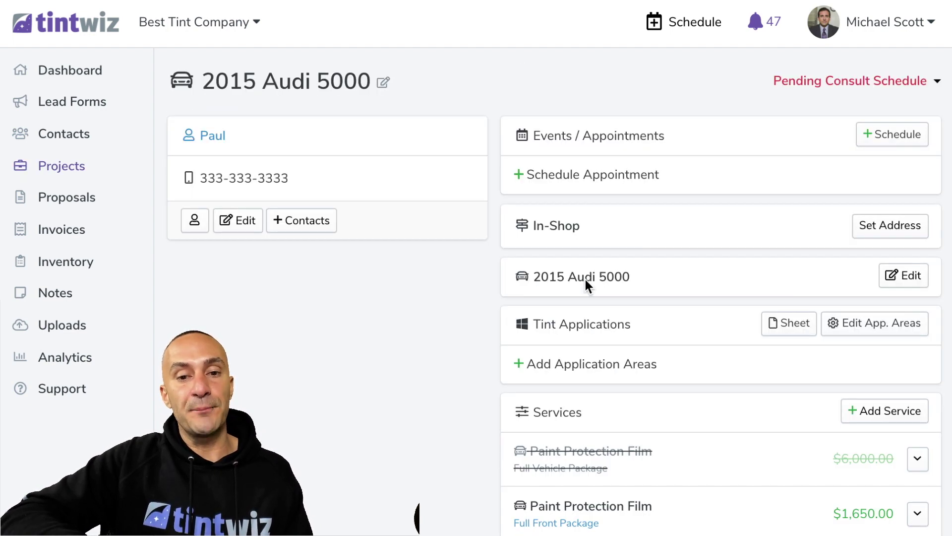
# Reopen Canned Services, preview the new-service form without saving, then go to Settings
pyautogui.scroll(-3, 586, 285)
pyautogui.scroll(-1, 585, 279)
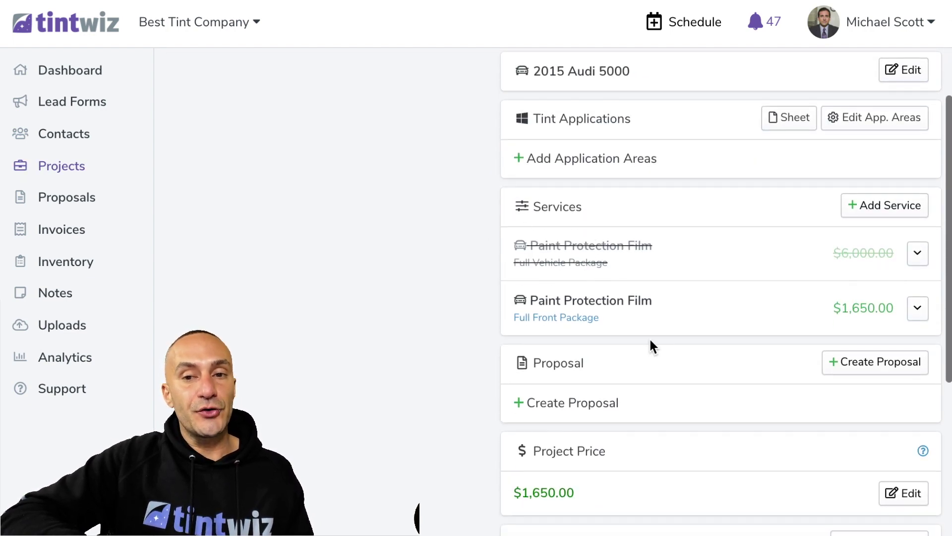
pyautogui.click(879, 206)
pyautogui.click(485, 307)
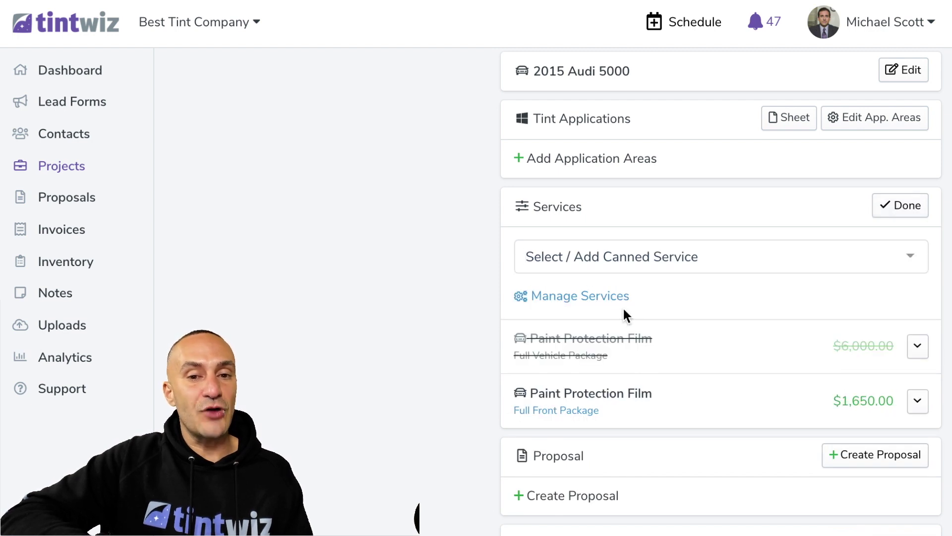
pyautogui.click(585, 296)
pyautogui.click(886, 90)
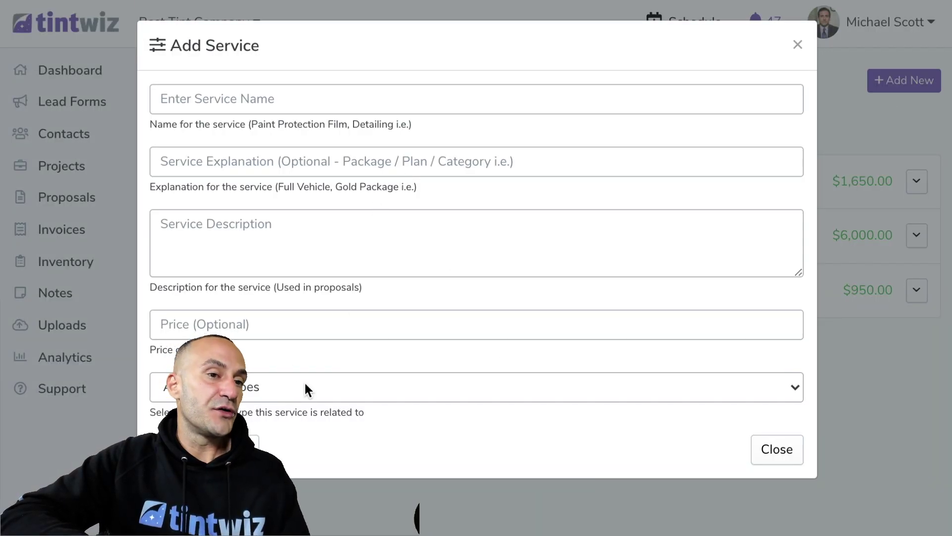
pyautogui.click(797, 45)
pyautogui.click(891, 19)
pyautogui.click(789, 99)
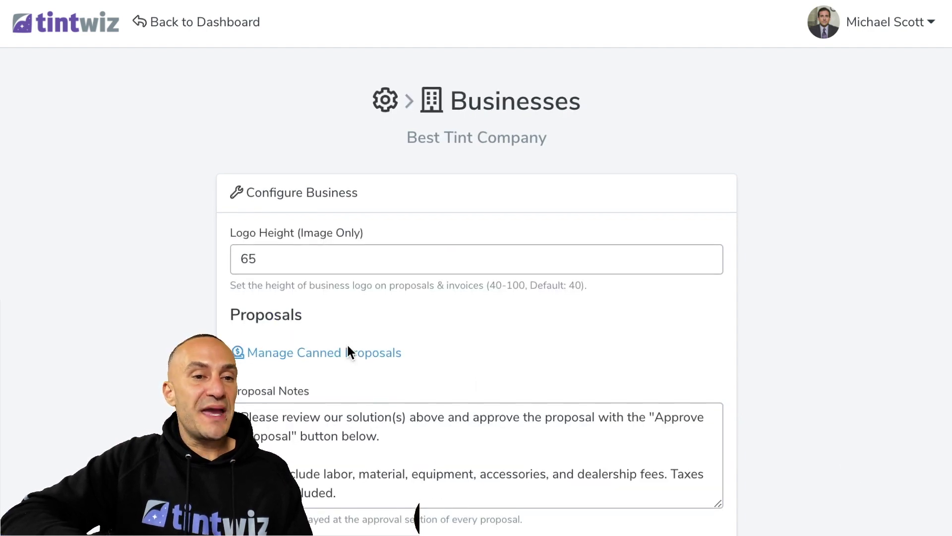
# Browse the Canned Proposals page with its three Xpel bundles, then return to Settings
pyautogui.click(282, 355)
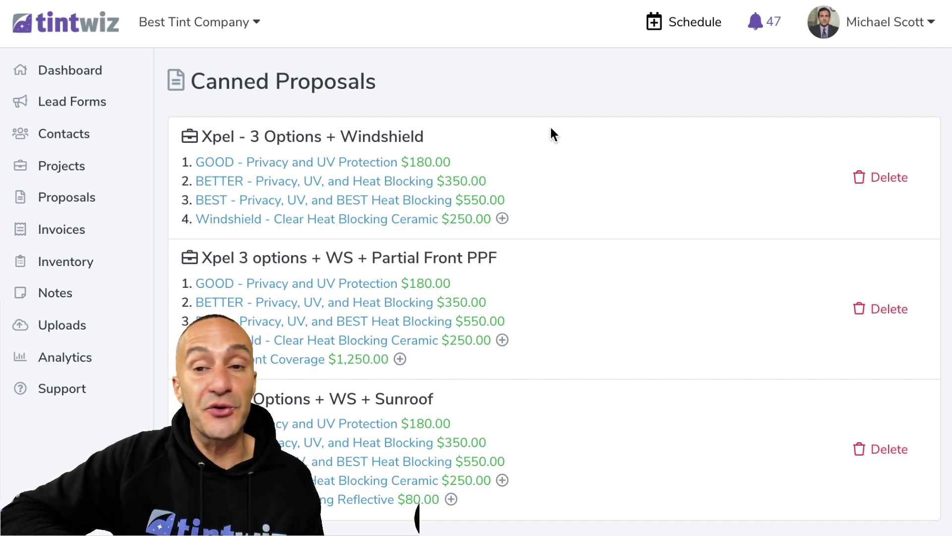
pyautogui.click(866, 26)
pyautogui.click(830, 91)
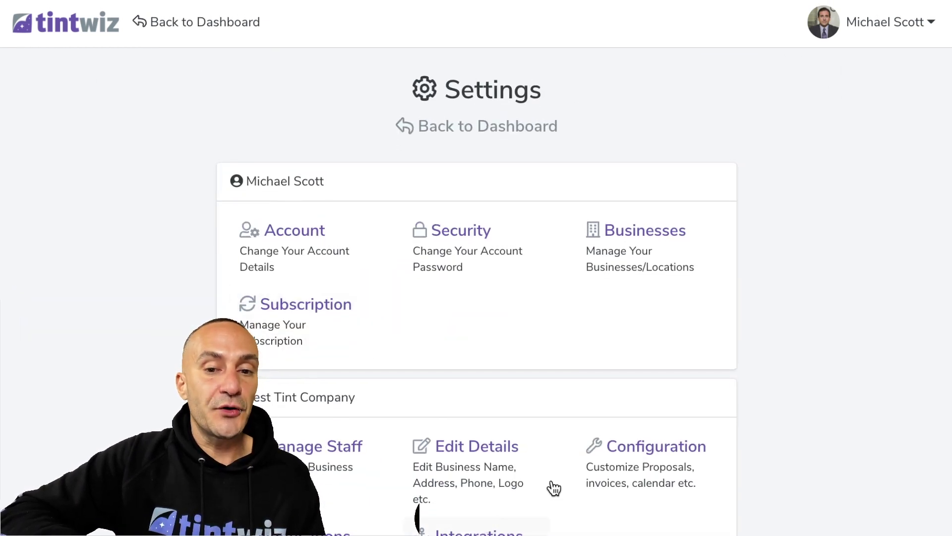
# In the business configuration's Invoices section, keep the default tax rate as Brentwood 9.5%
pyautogui.click(627, 460)
pyautogui.scroll(-8, 419, 318)
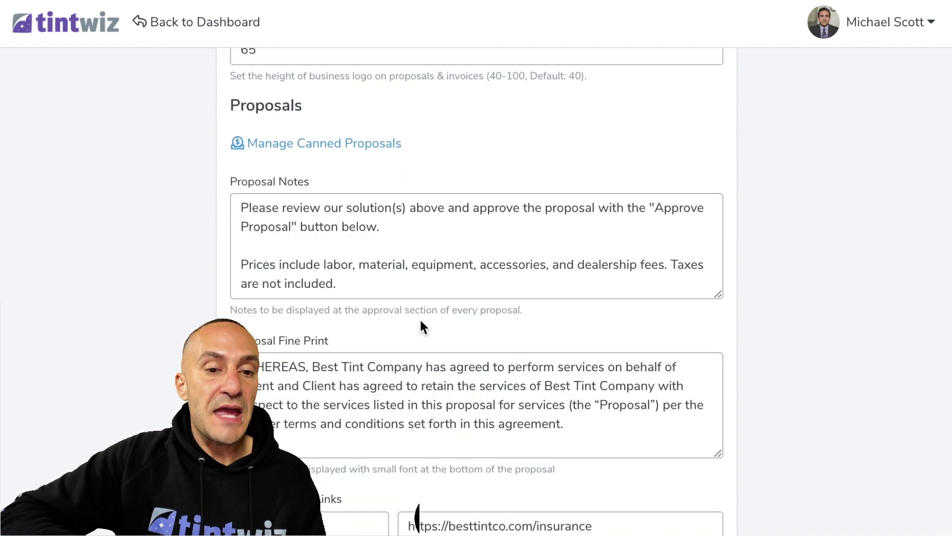
pyautogui.scroll(-10, 420, 320)
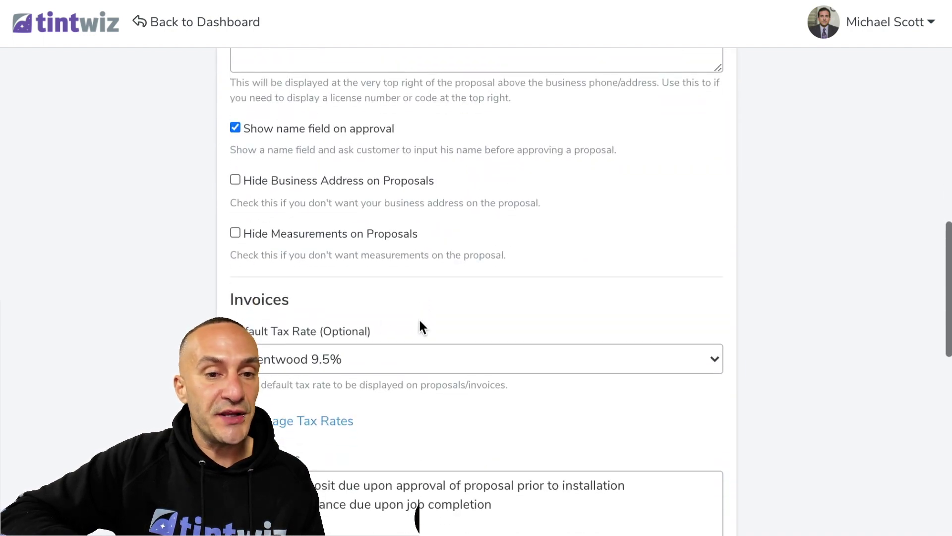
pyautogui.moveTo(368, 340); pyautogui.dragTo(272, 331)
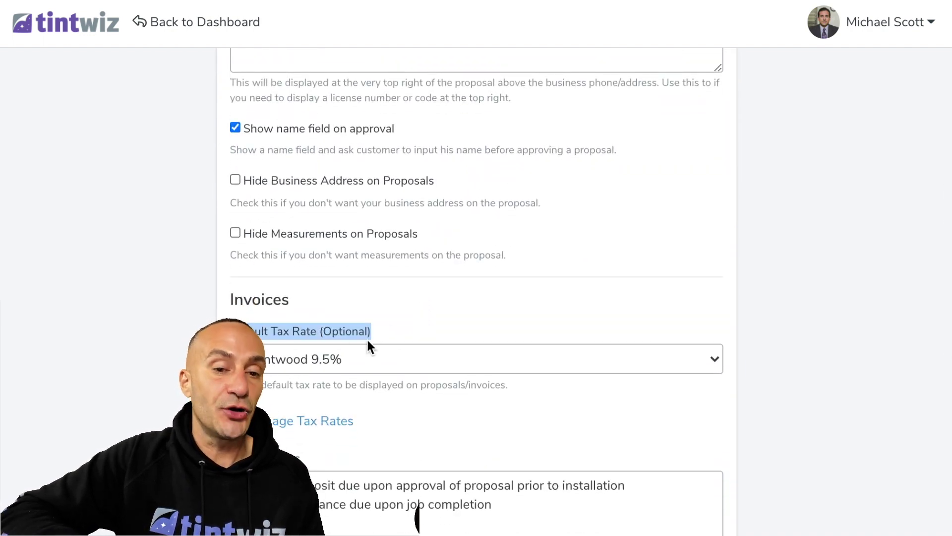
pyautogui.click(382, 364)
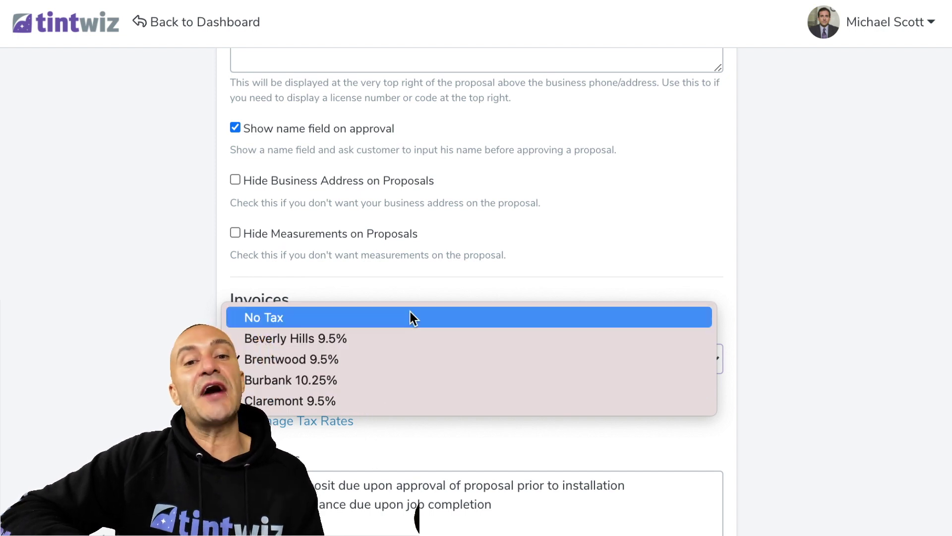
pyautogui.click(427, 290)
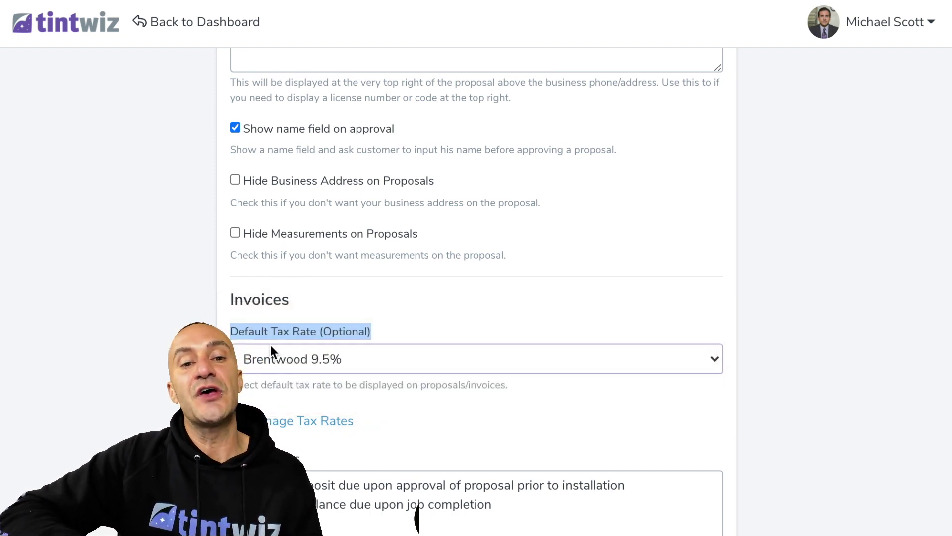
pyautogui.click(476, 243)
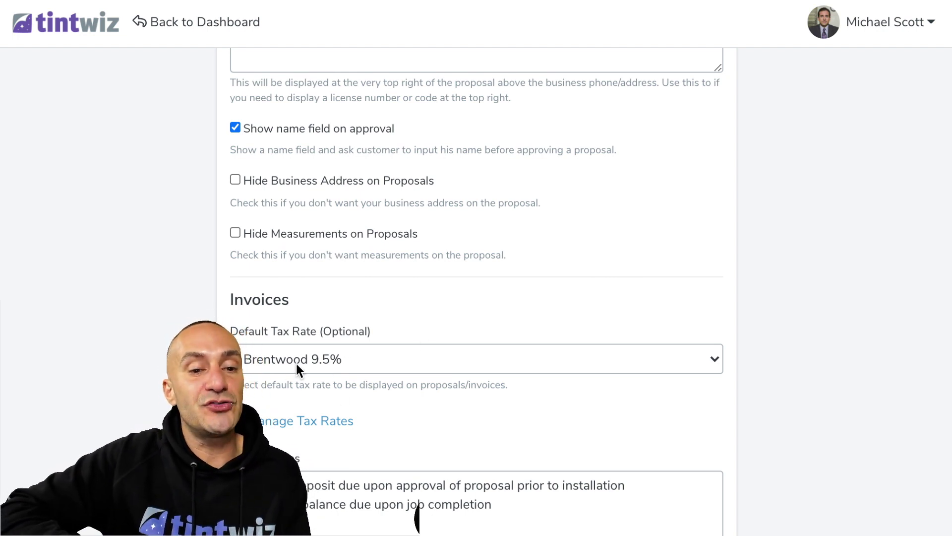
# Return to the main Settings page through the account menu
pyautogui.scroll(15, 438, 274)
pyautogui.click(892, 32)
pyautogui.click(834, 91)
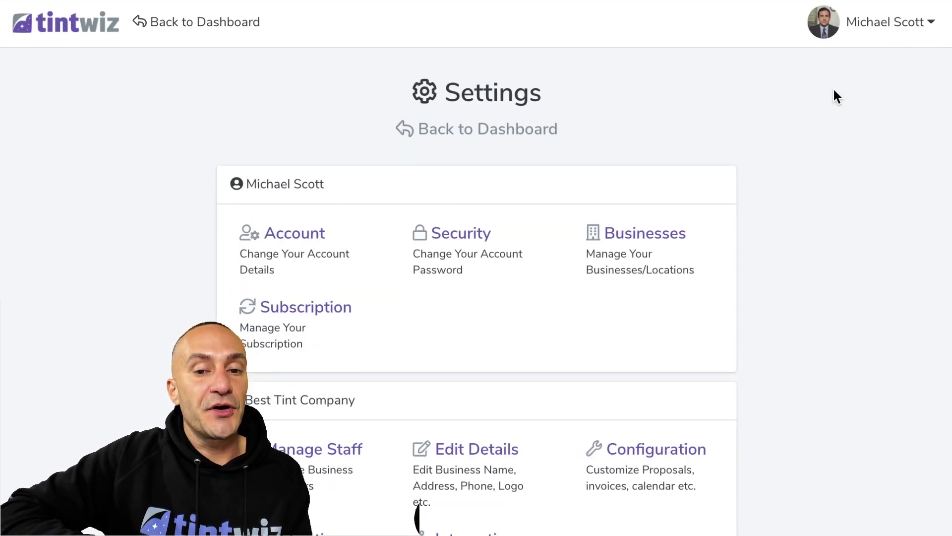
# Open Configure Business and scroll through its Proposals and Invoices sections
pyautogui.click(635, 447)
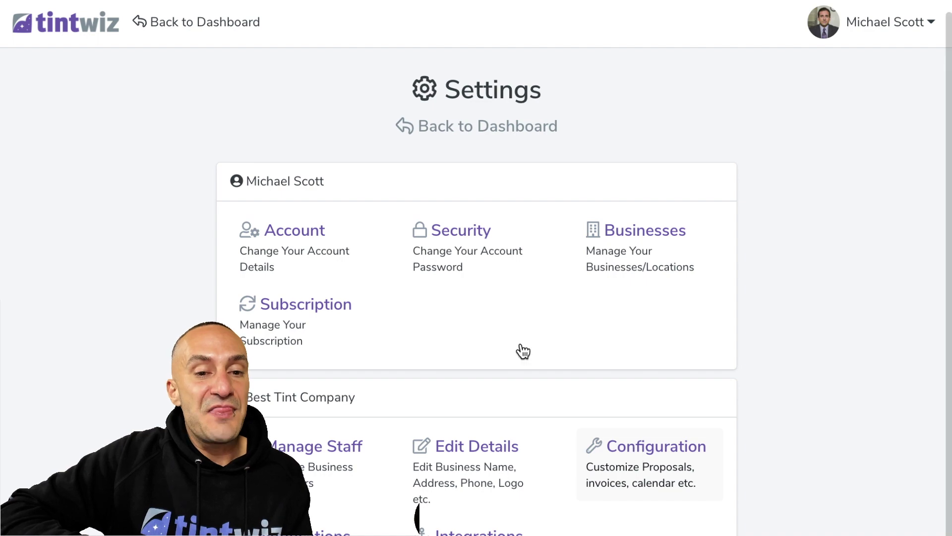
pyautogui.scroll(-2, 521, 347)
pyautogui.scroll(-4, 520, 340)
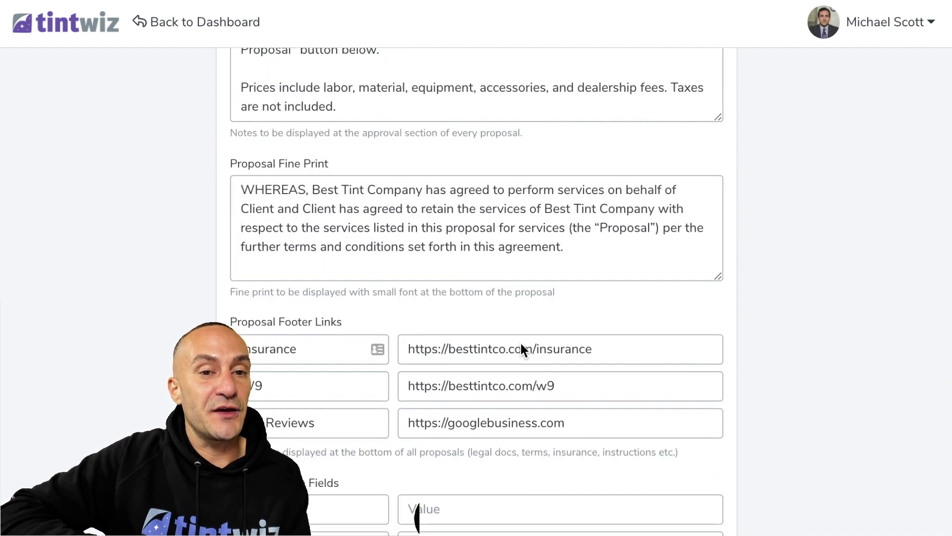
pyautogui.scroll(6, 520, 341)
pyautogui.click(272, 282)
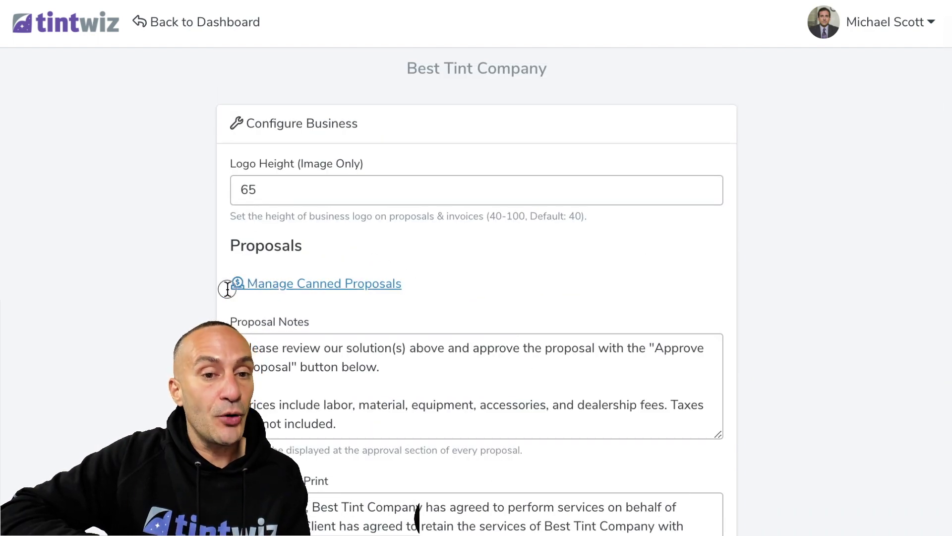
pyautogui.scroll(-2, 171, 298)
pyautogui.scroll(3, 216, 229)
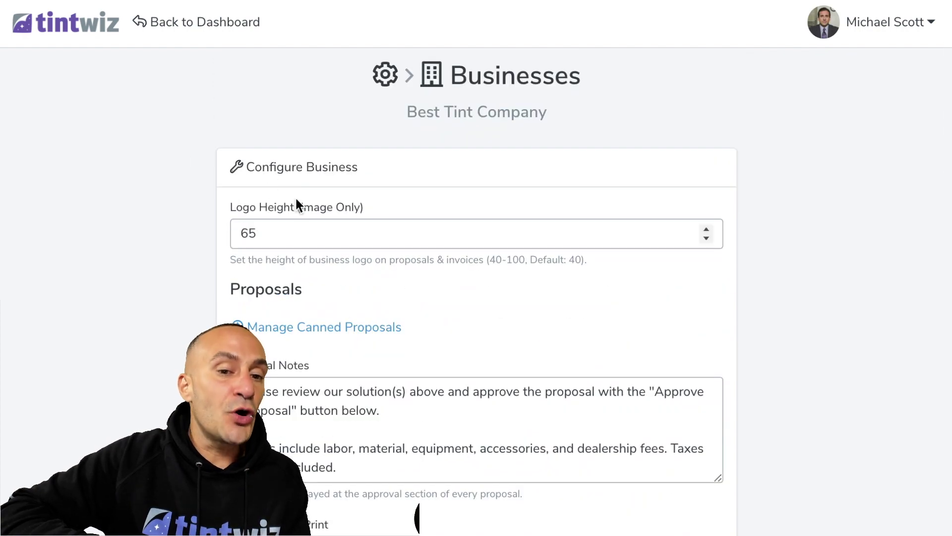
pyautogui.scroll(-6, 270, 192)
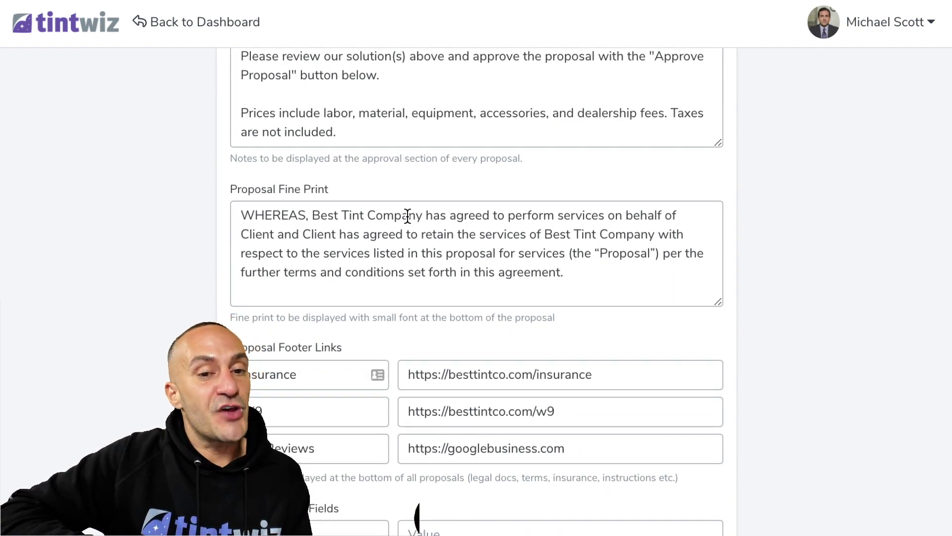
pyautogui.scroll(-1, 407, 215)
pyautogui.scroll(-5, 407, 218)
pyautogui.scroll(-8, 407, 221)
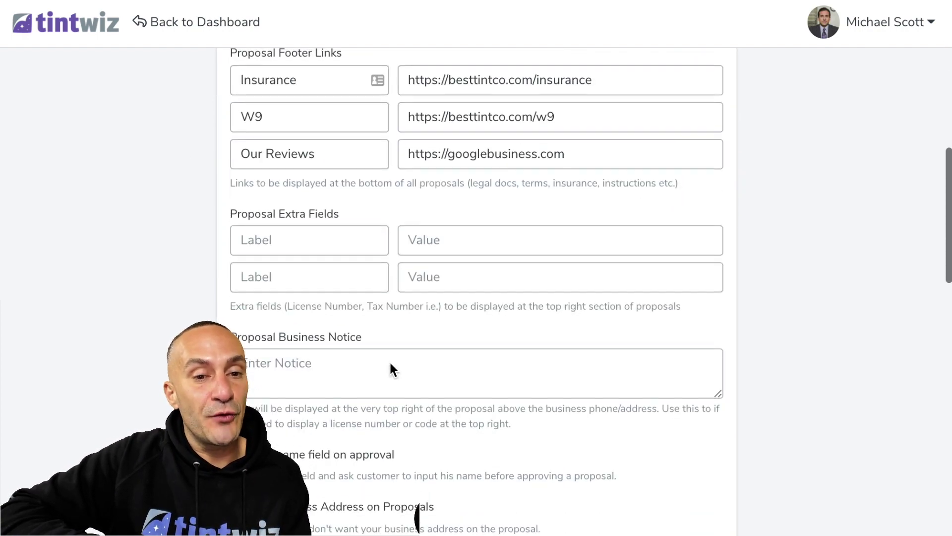
pyautogui.scroll(-1, 436, 397)
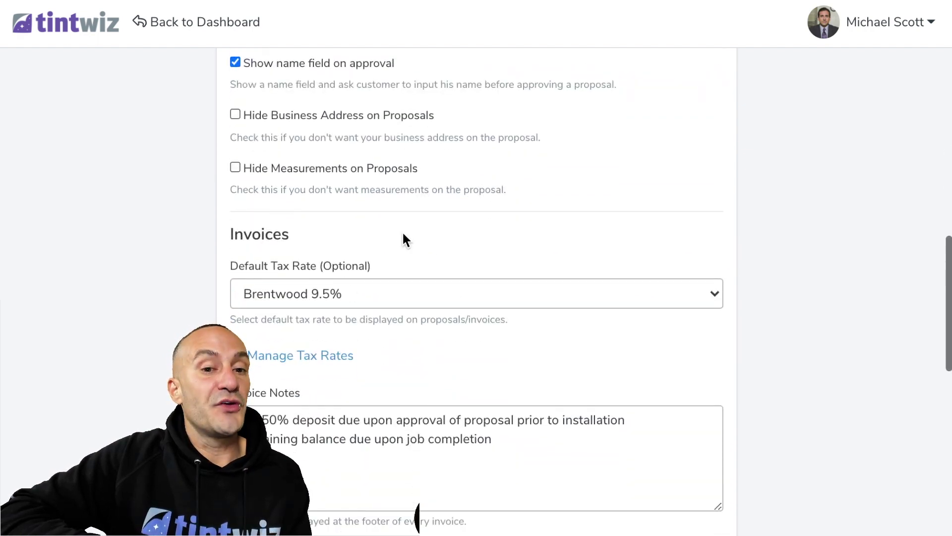
# Review the Calendar settings, such as 30-minute slots and a logo height of 65
pyautogui.moveTo(375, 267); pyautogui.dragTo(186, 272)
pyautogui.scroll(-2, 187, 275)
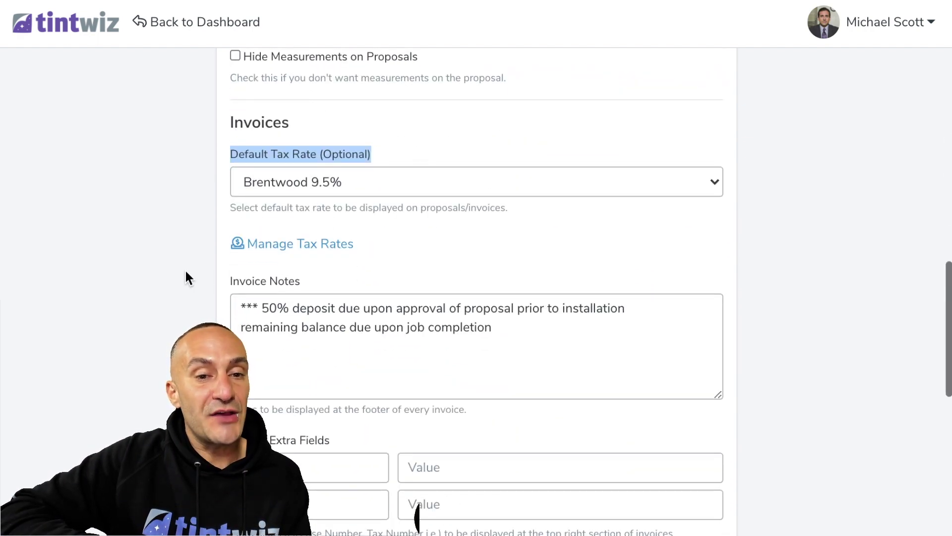
pyautogui.moveTo(570, 367); pyautogui.dragTo(217, 296)
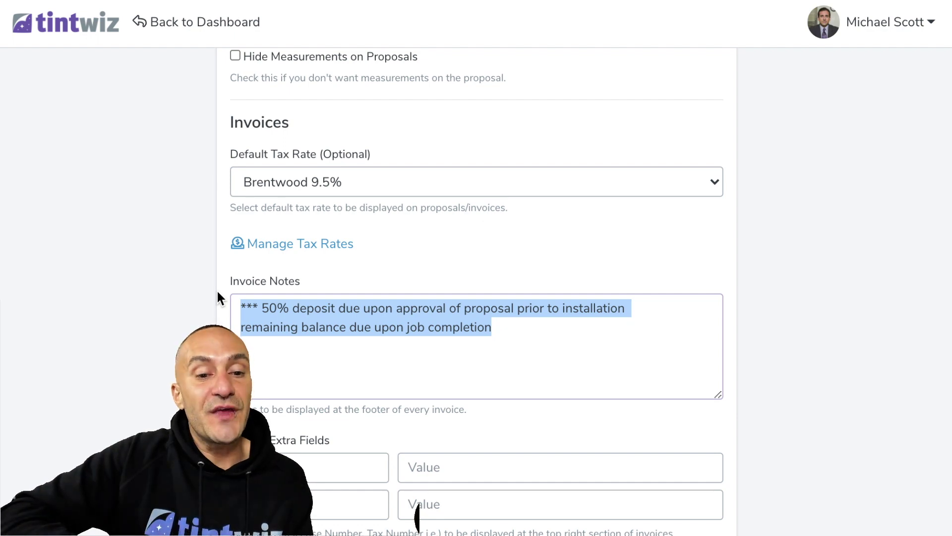
pyautogui.scroll(-10, 217, 291)
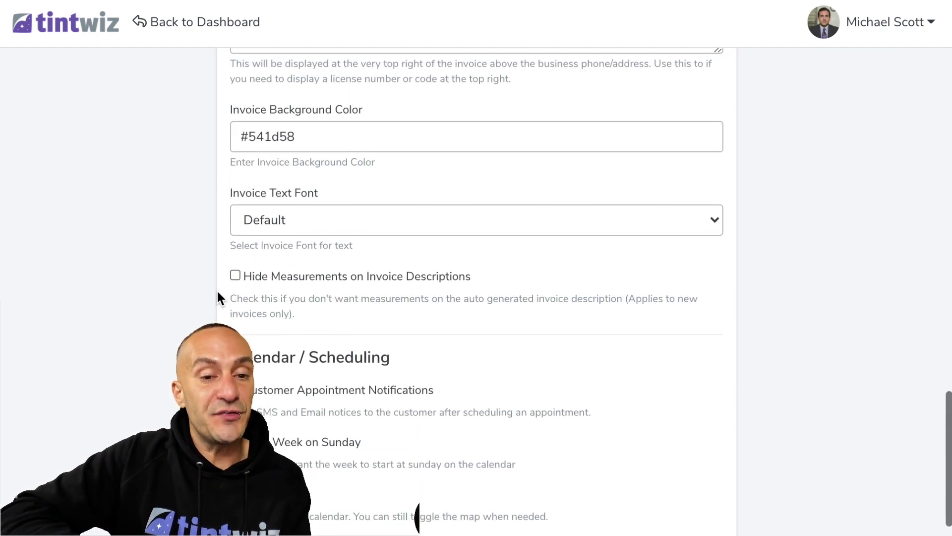
pyautogui.scroll(-6, 217, 292)
pyautogui.scroll(-1, 217, 291)
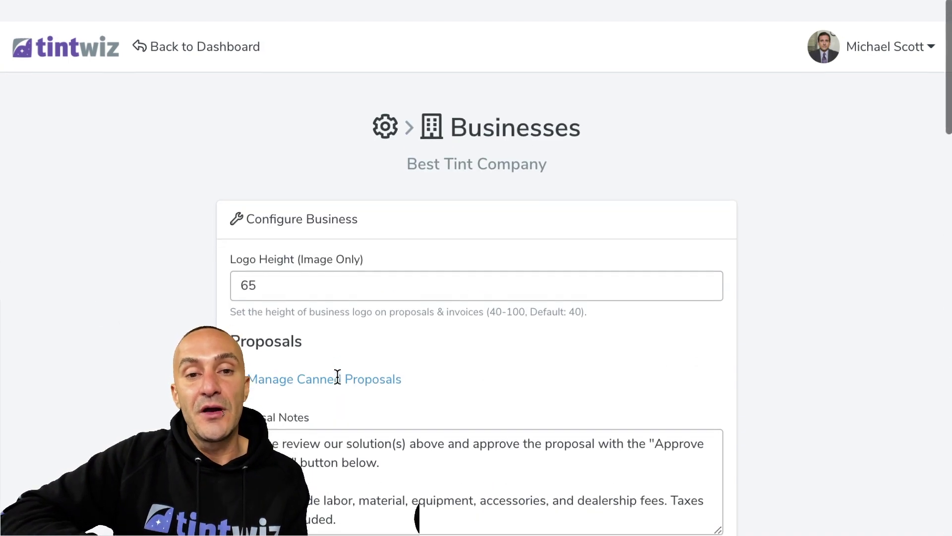
pyautogui.scroll(-1, 305, 256)
# Add a new lead contact with their full name and save it
pyautogui.click(872, 38)
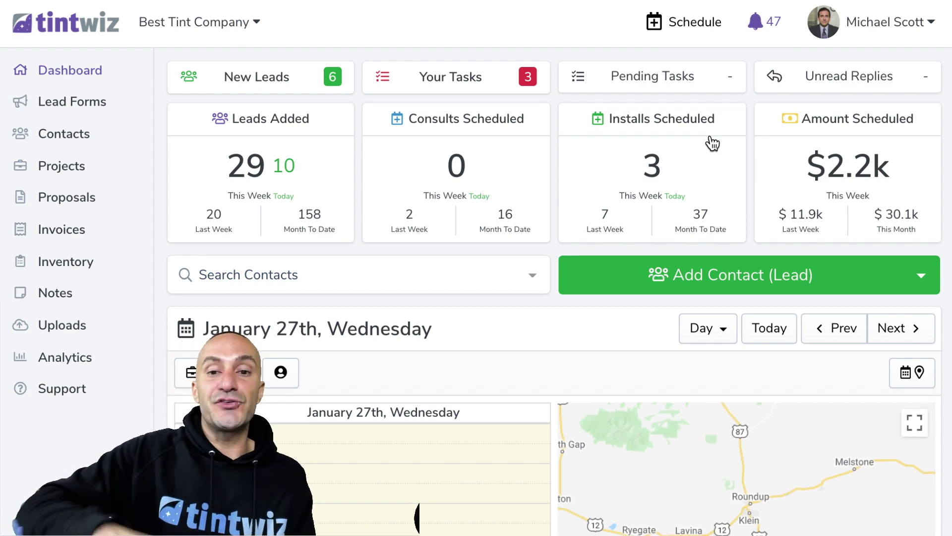
pyautogui.click(747, 290)
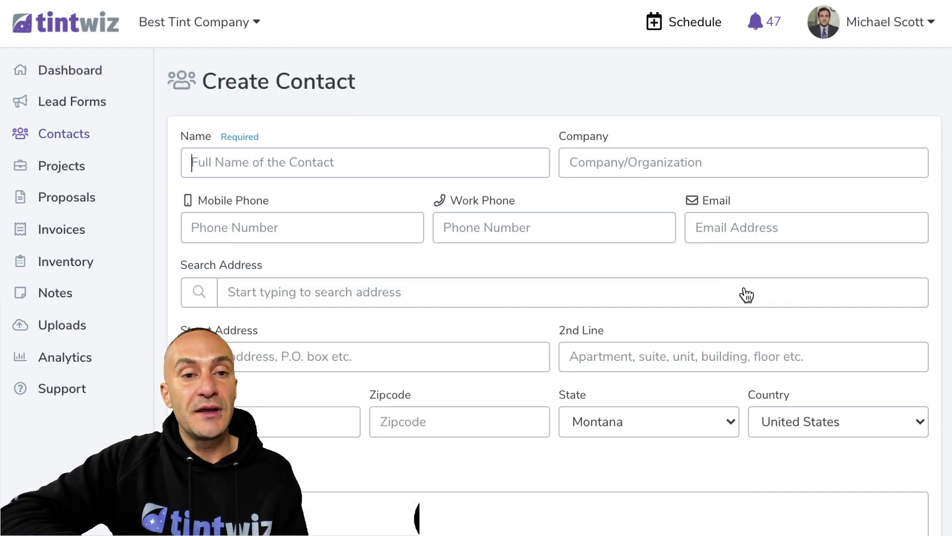
pyautogui.click(377, 155)
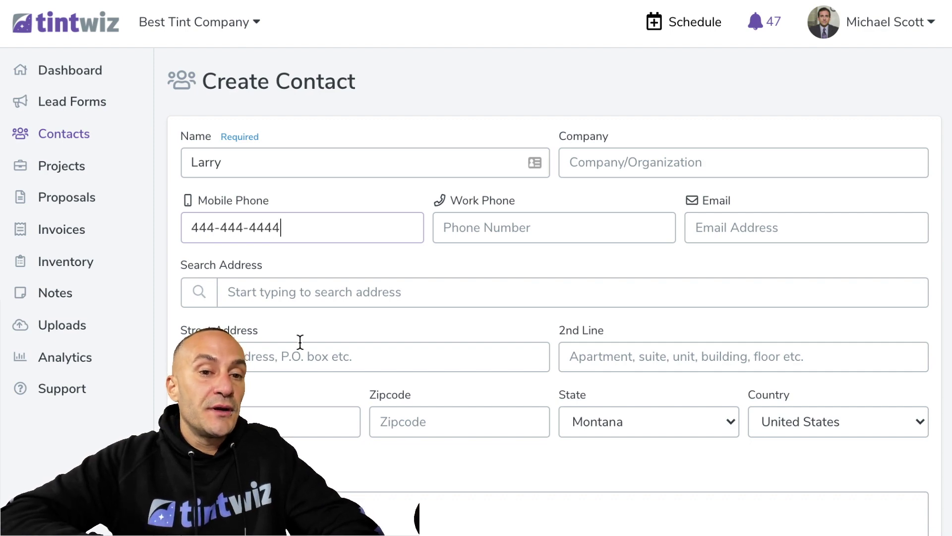
pyautogui.scroll(-5, 300, 342)
pyautogui.click(213, 510)
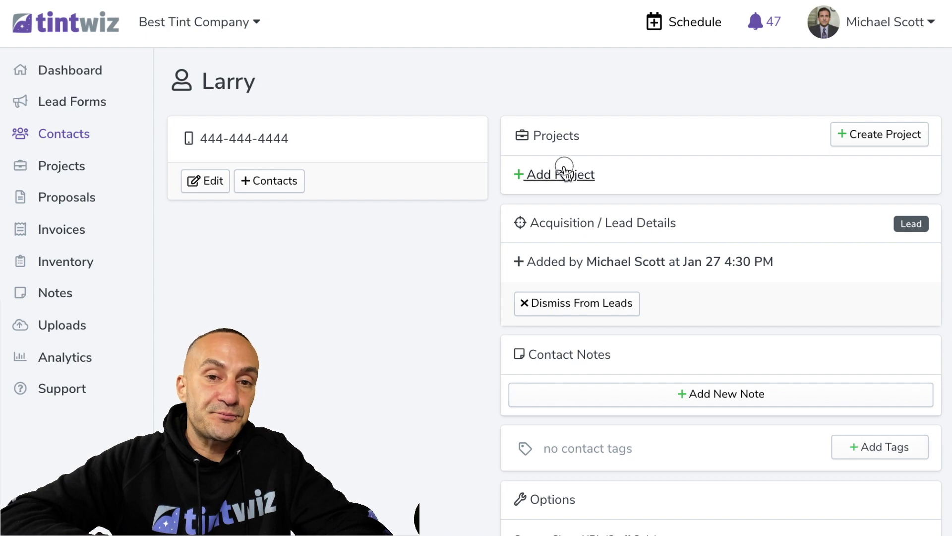
# Start a new Automotive project for the new contact
pyautogui.click(566, 172)
pyautogui.click(639, 257)
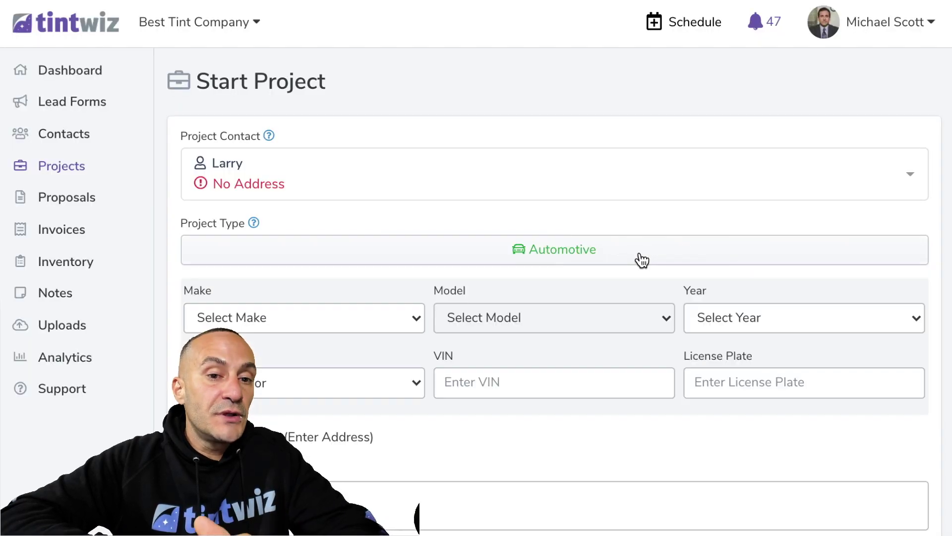
pyautogui.scroll(-4, 326, 268)
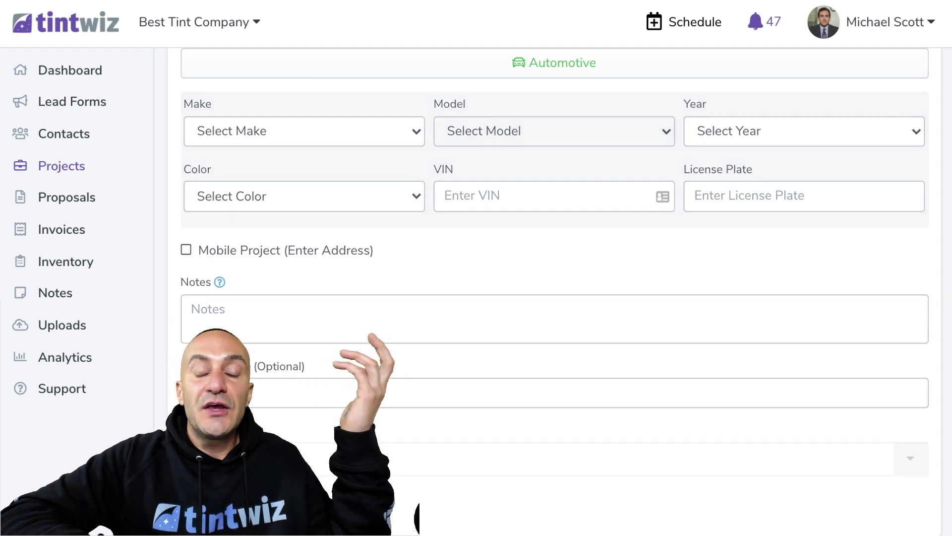
pyautogui.click(322, 468)
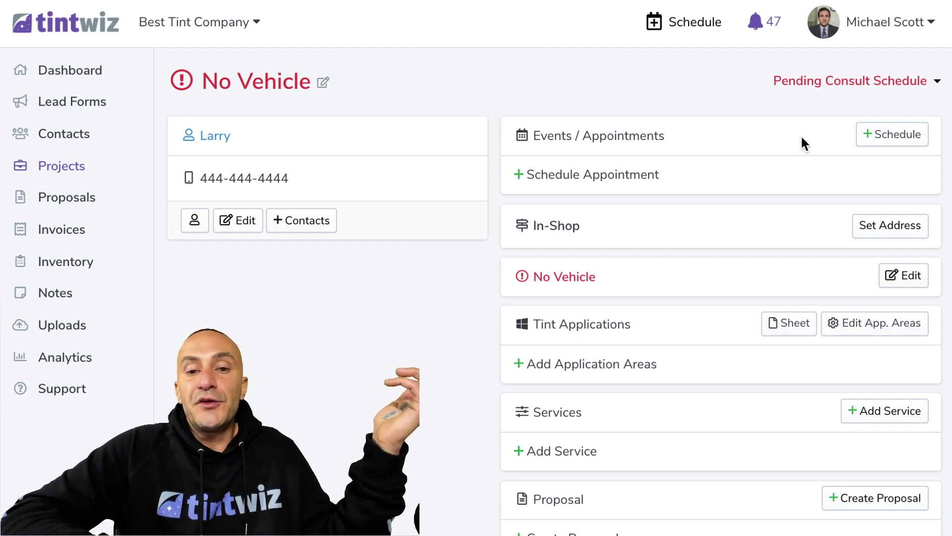
pyautogui.scroll(-1, 801, 138)
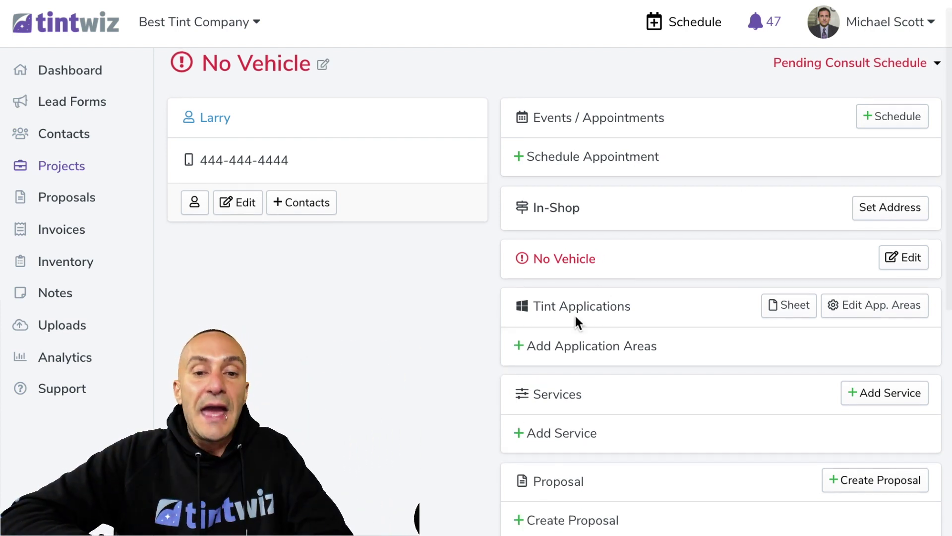
pyautogui.scroll(-2, 610, 466)
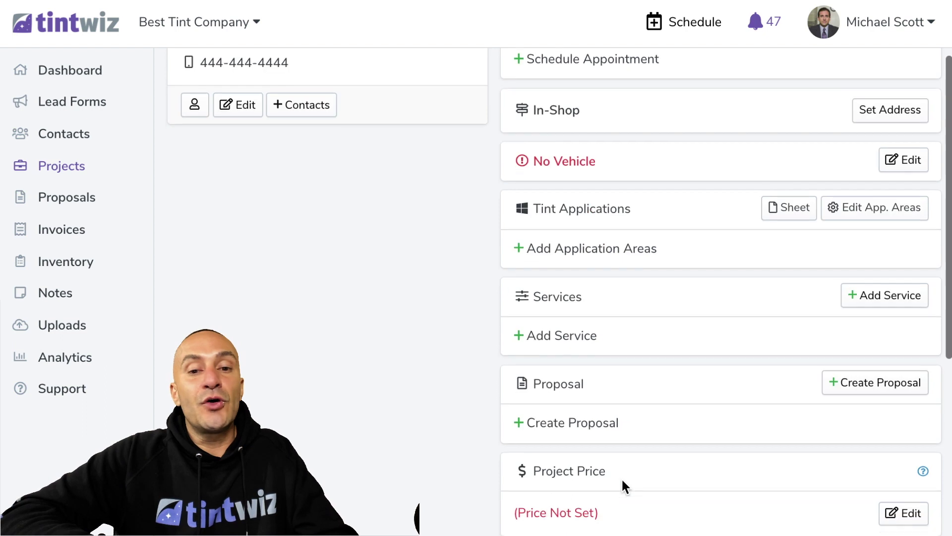
pyautogui.click(575, 424)
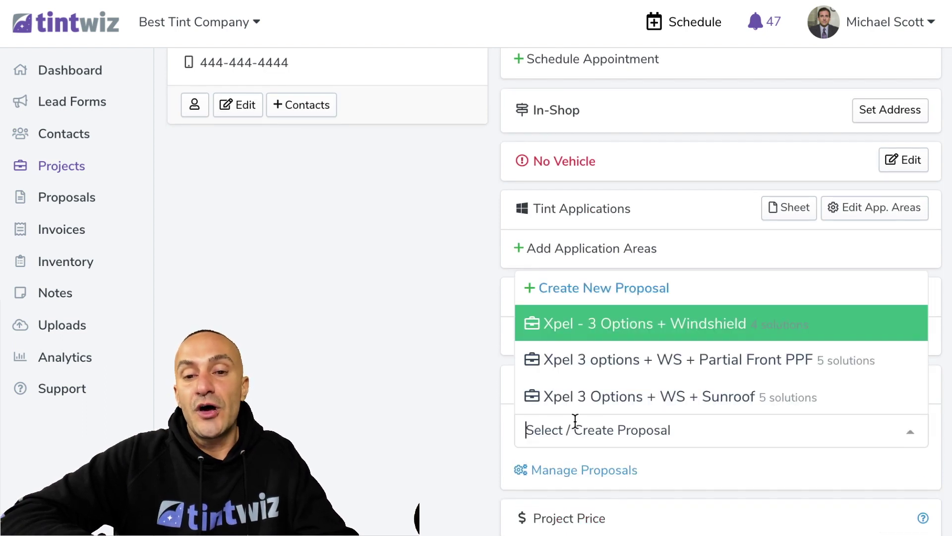
pyautogui.click(663, 324)
pyautogui.scroll(-2, 601, 363)
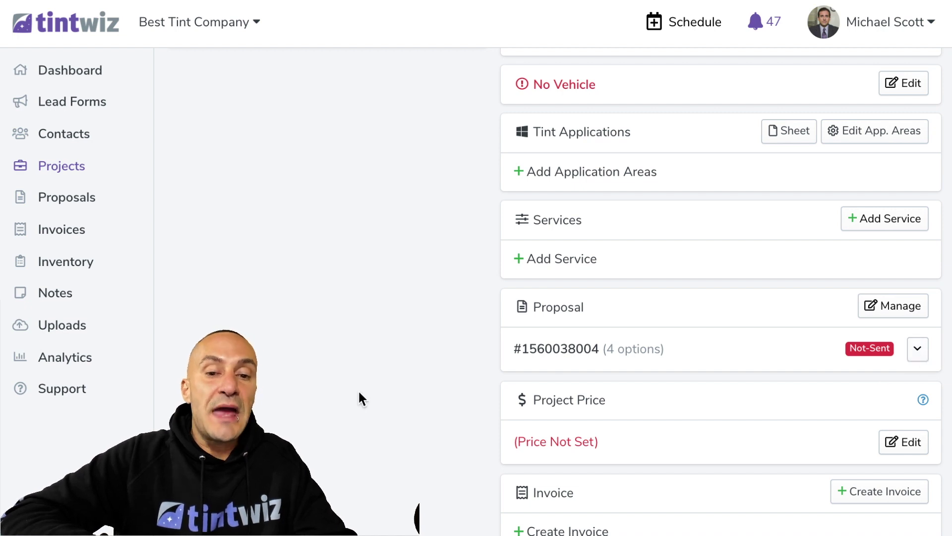
pyautogui.scroll(-1, 358, 389)
pyautogui.click(917, 292)
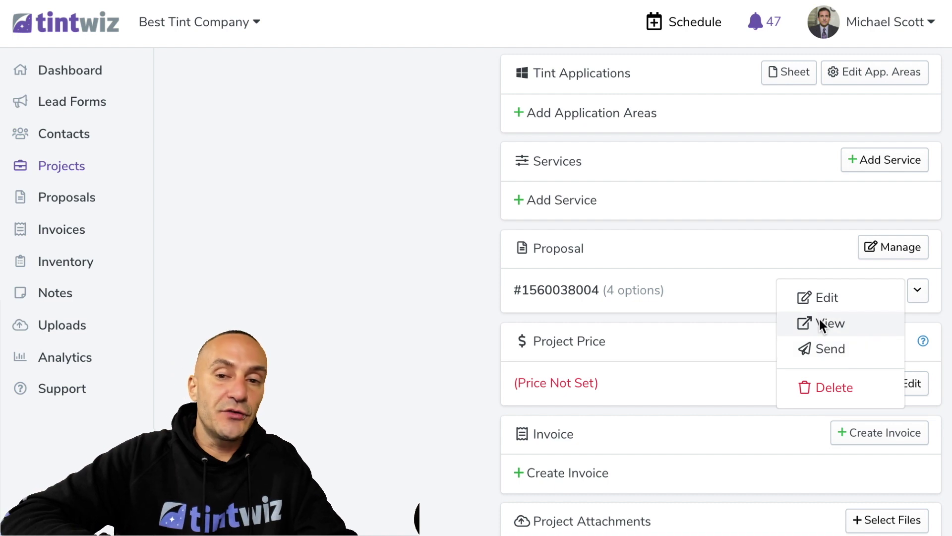
pyautogui.click(372, 379)
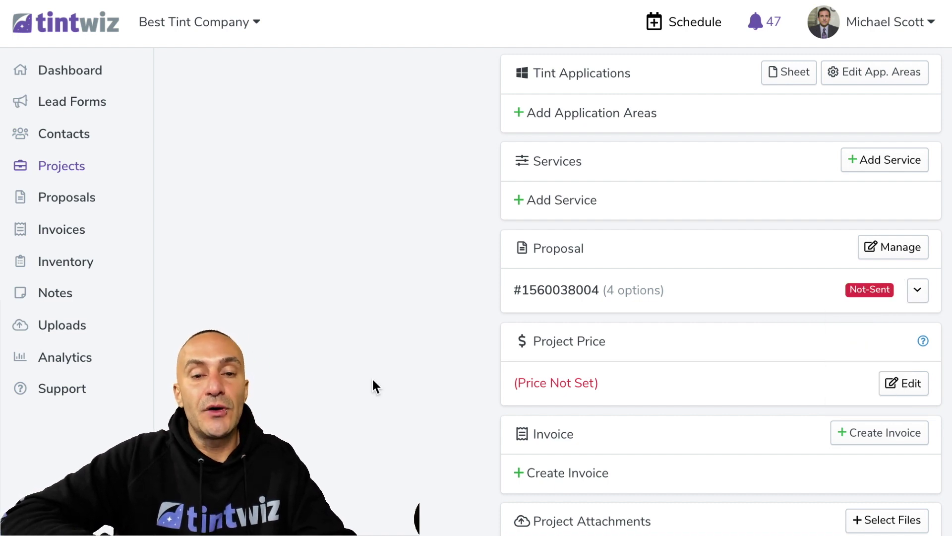
pyautogui.scroll(-1, 372, 378)
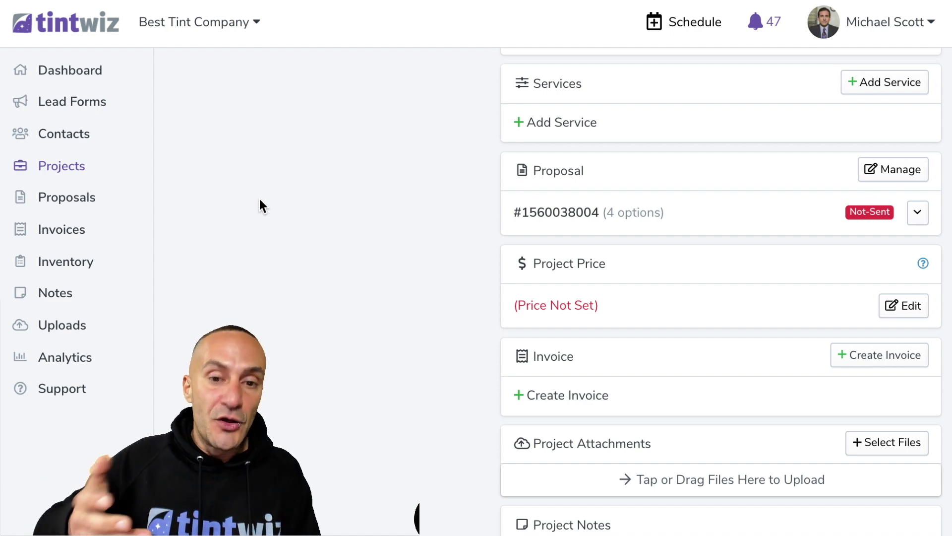
# Choose four car photos to add to the Project Attachments
pyautogui.scroll(-2, 548, 272)
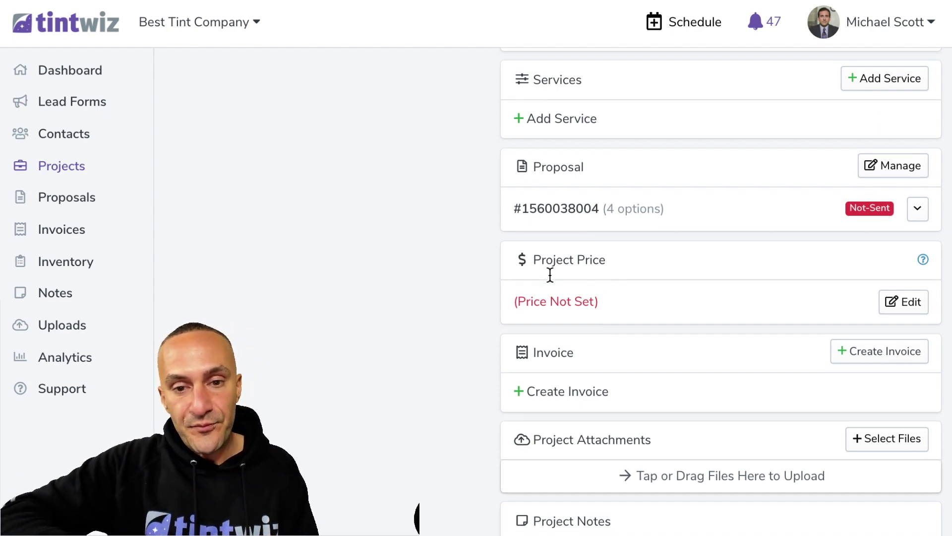
pyautogui.scroll(8, 492, 346)
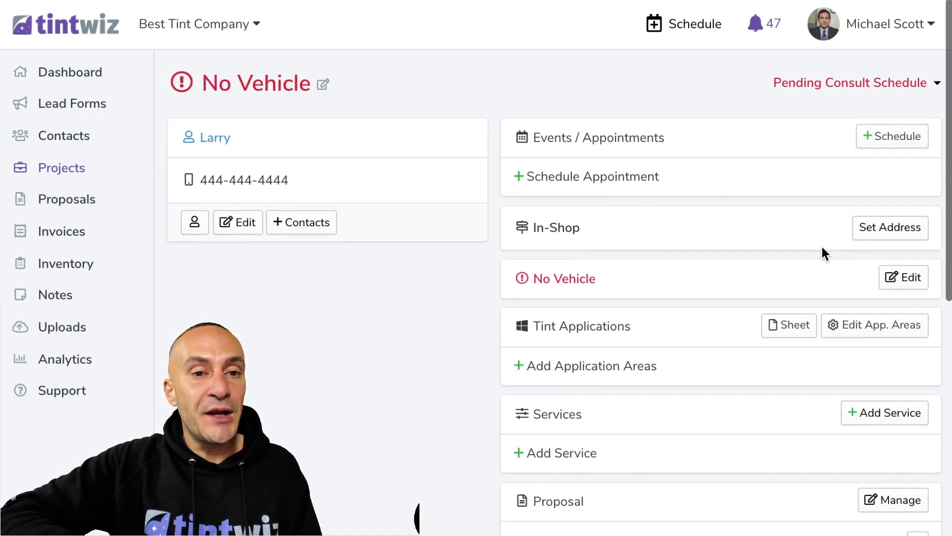
pyautogui.scroll(-2, 446, 162)
pyautogui.scroll(-2, 446, 162)
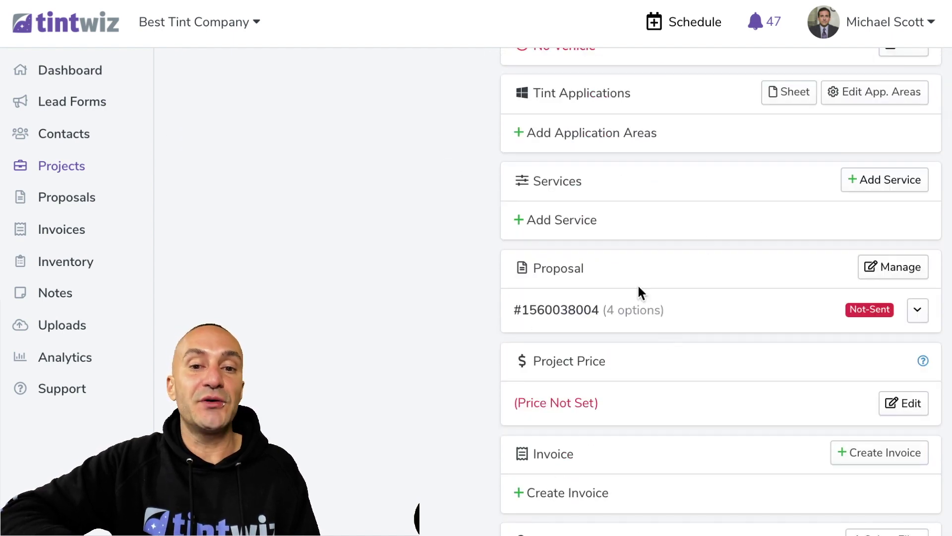
pyautogui.scroll(-3, 566, 312)
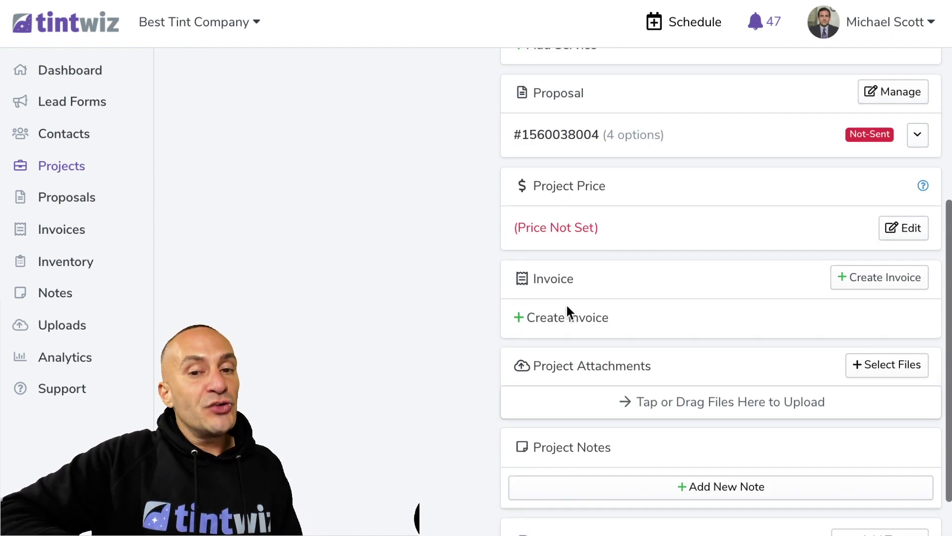
pyautogui.moveTo(659, 368); pyautogui.dragTo(538, 369)
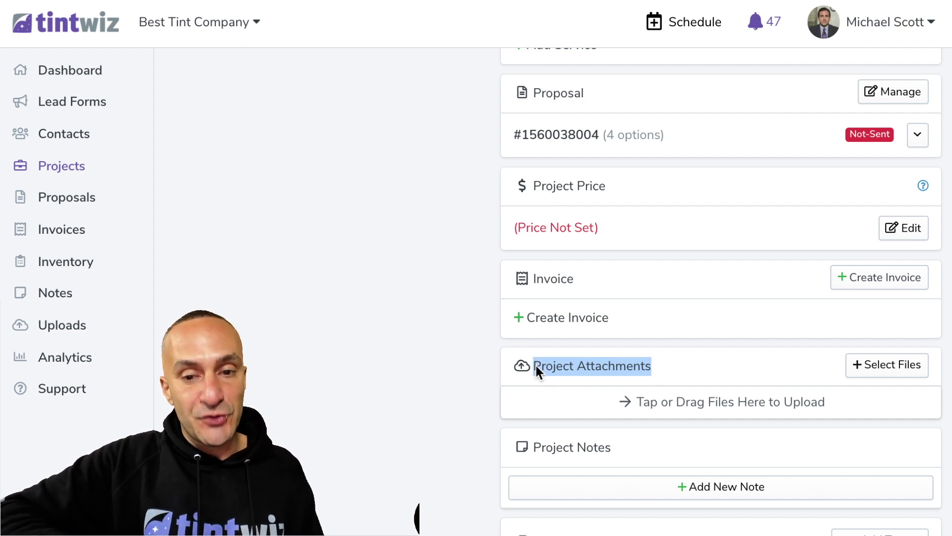
pyautogui.click(687, 404)
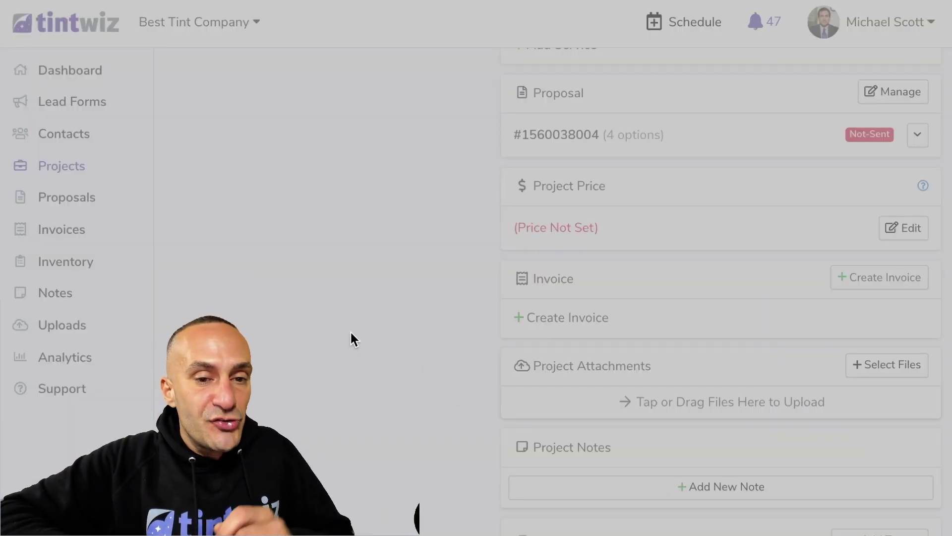
pyautogui.press('Return')
# Tag the photos xpel and tesla and start the upload
pyautogui.scroll(-3, 413, 352)
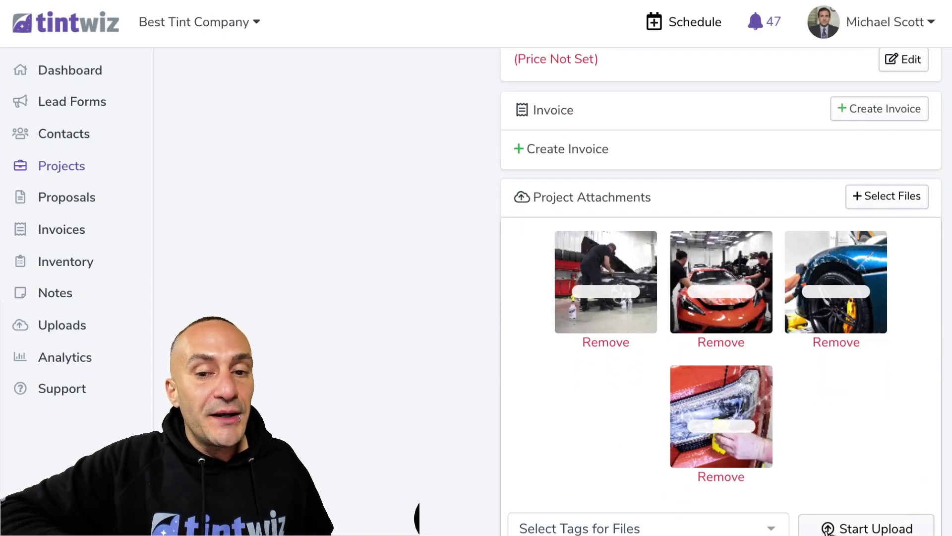
pyautogui.click(653, 528)
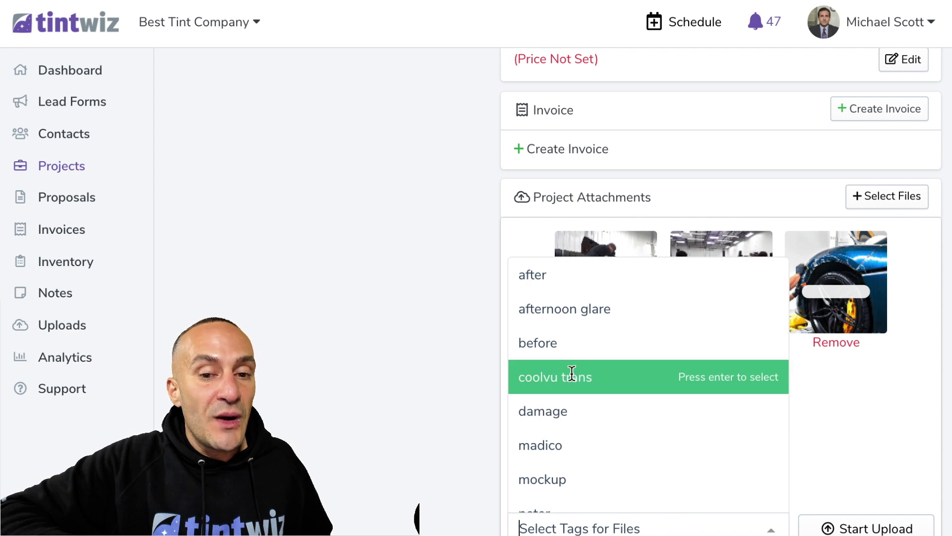
pyautogui.scroll(-5, 571, 377)
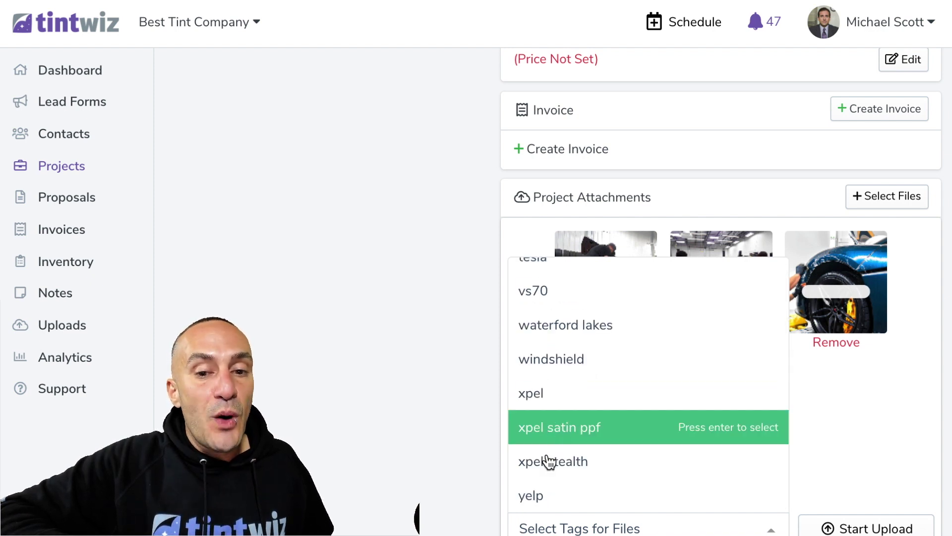
pyautogui.click(549, 404)
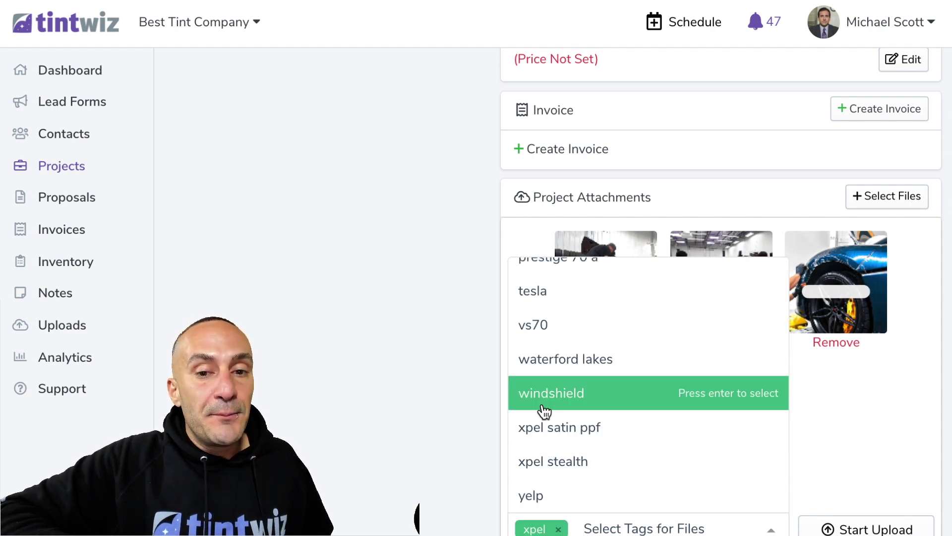
pyautogui.scroll(2, 534, 414)
pyautogui.click(534, 413)
pyautogui.scroll(2, 531, 411)
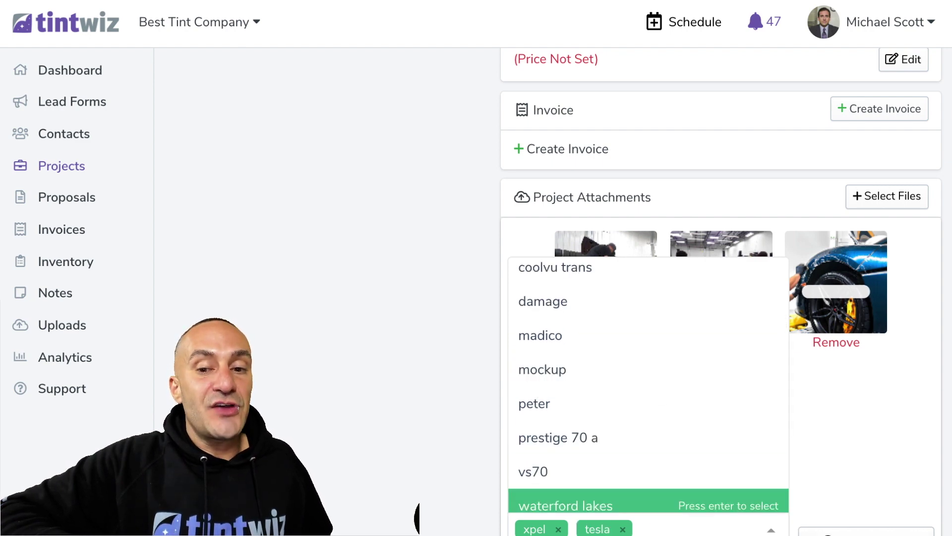
pyautogui.click(836, 504)
pyautogui.click(828, 530)
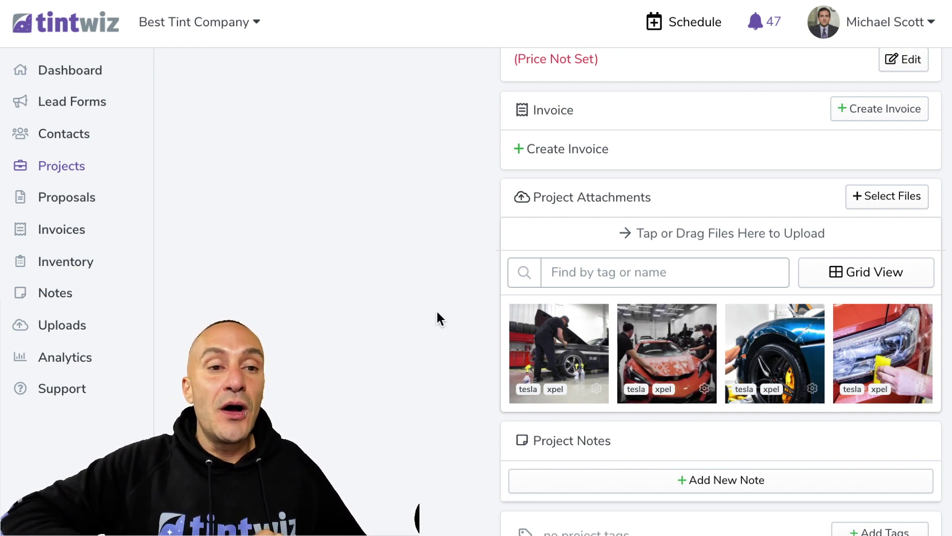
pyautogui.click(94, 34)
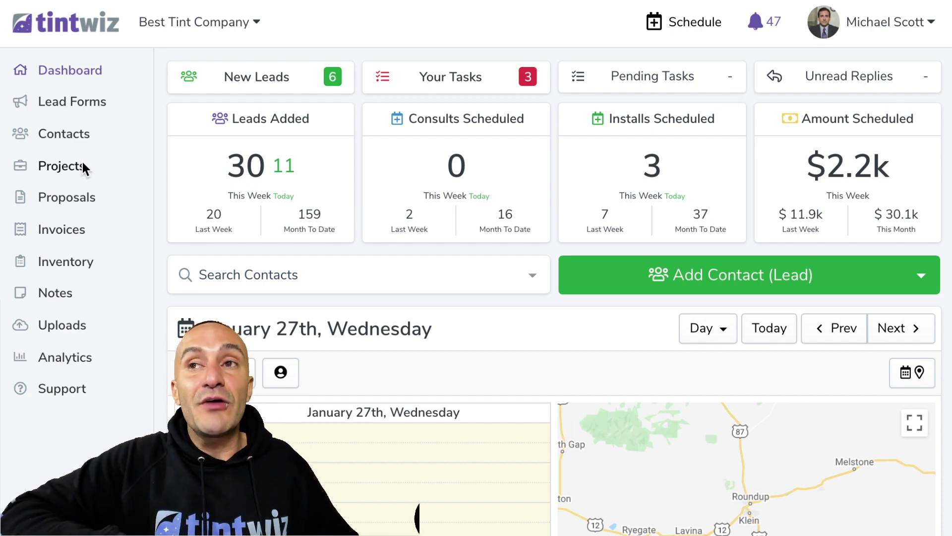
# Search Projects for 'tesla model 3' and filter the status to Paid in Full
pyautogui.click(82, 163)
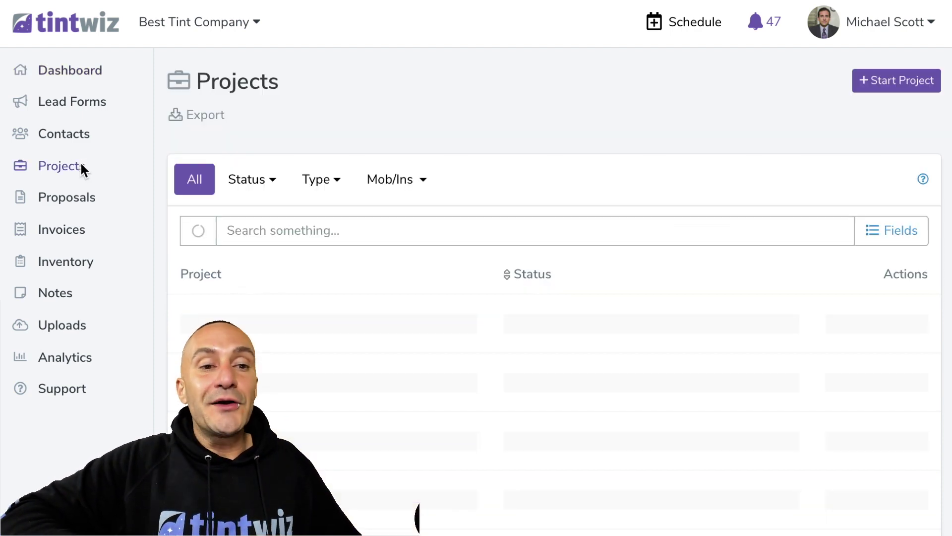
pyautogui.write('t')
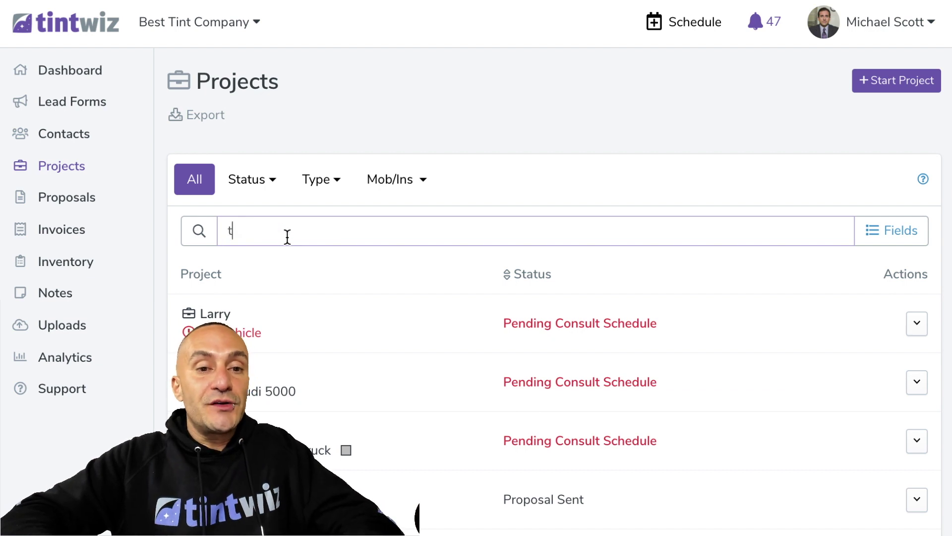
pyautogui.write('esla model 3')
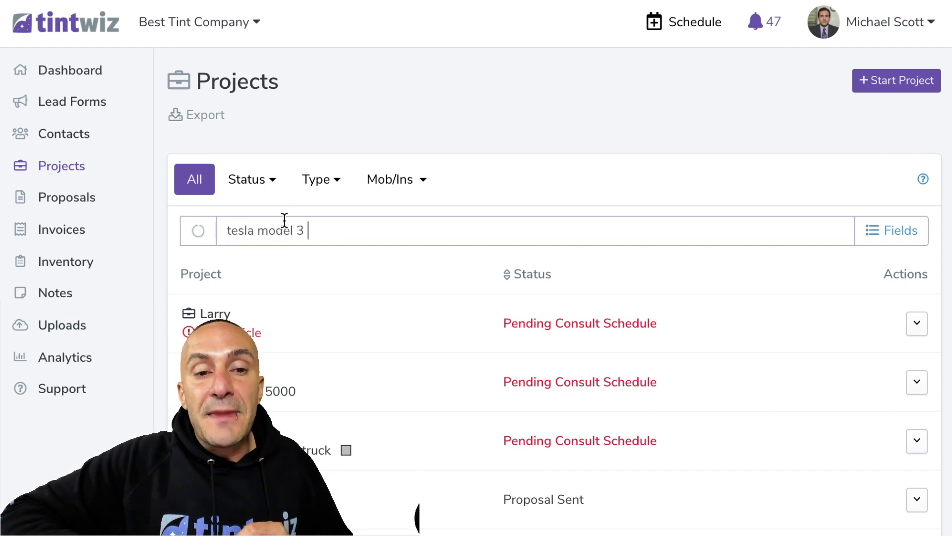
pyautogui.click(264, 182)
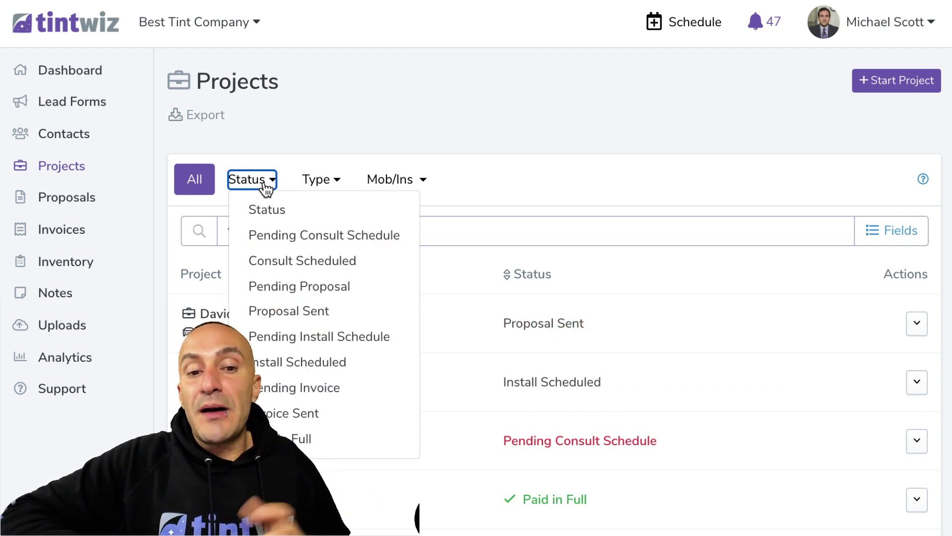
pyautogui.click(296, 440)
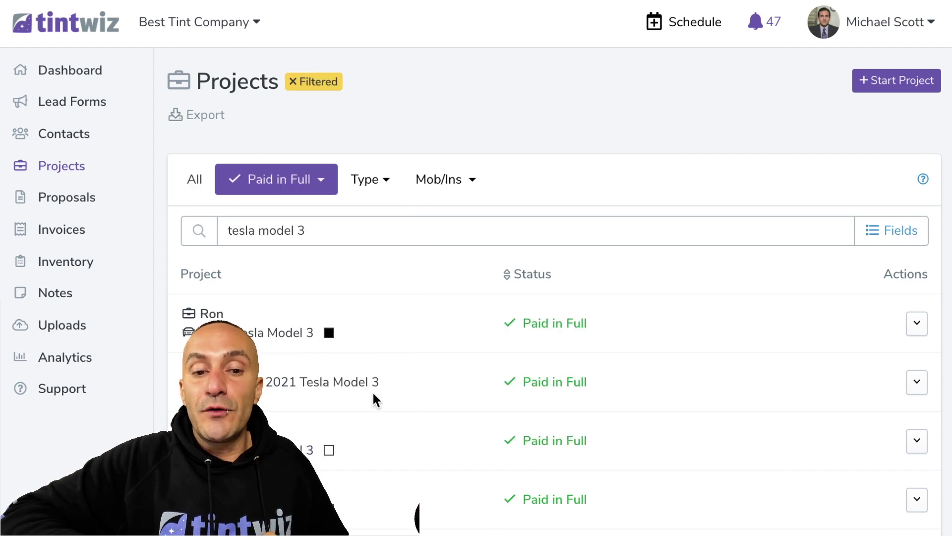
pyautogui.scroll(-10, 374, 395)
pyautogui.scroll(8, 373, 395)
# Open a paid project from page 2 and view its tagged attachment photos
pyautogui.scroll(-7, 372, 396)
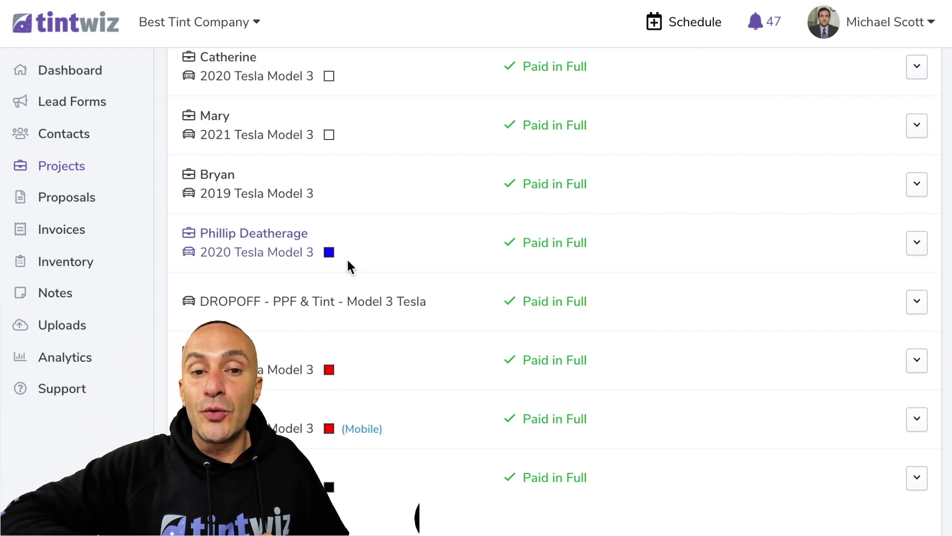
pyautogui.scroll(-2, 348, 265)
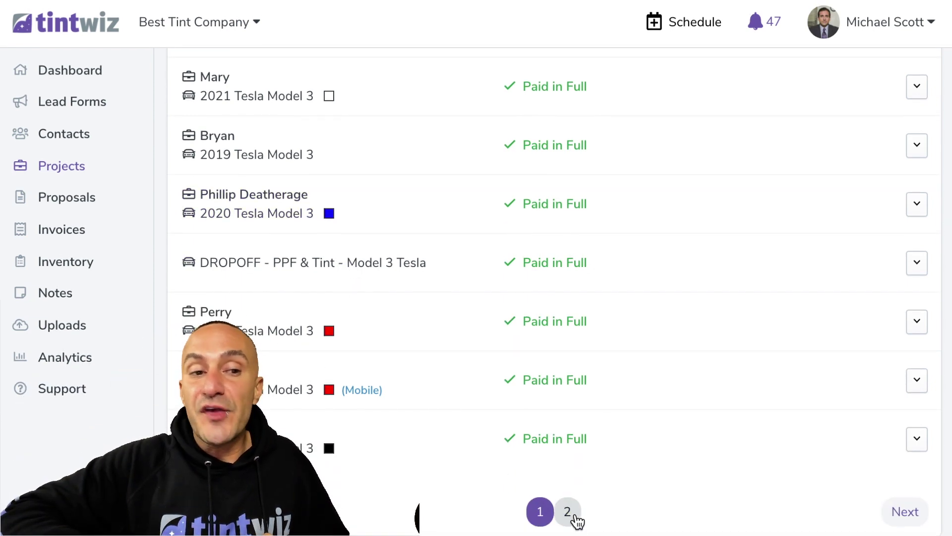
pyautogui.click(568, 509)
pyautogui.click(322, 332)
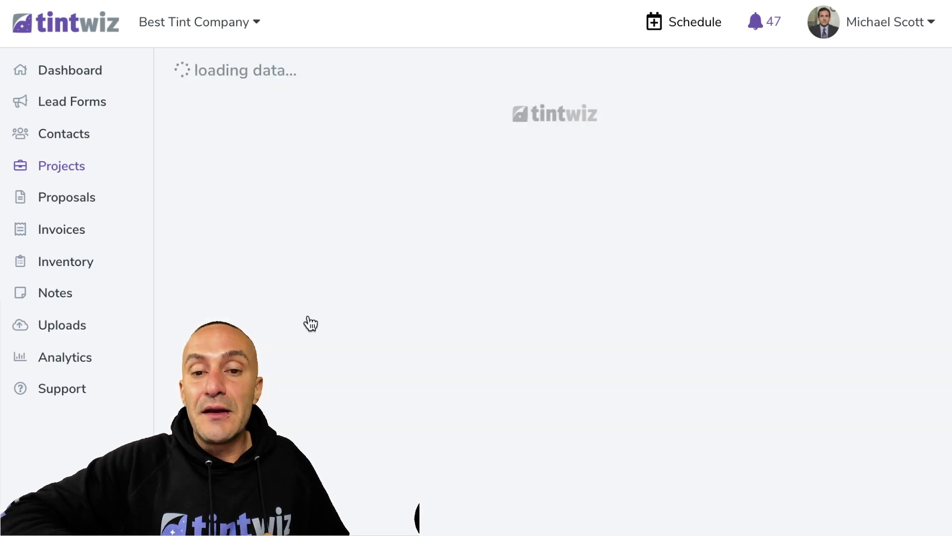
pyautogui.scroll(-2, 471, 481)
pyautogui.scroll(-10, 471, 481)
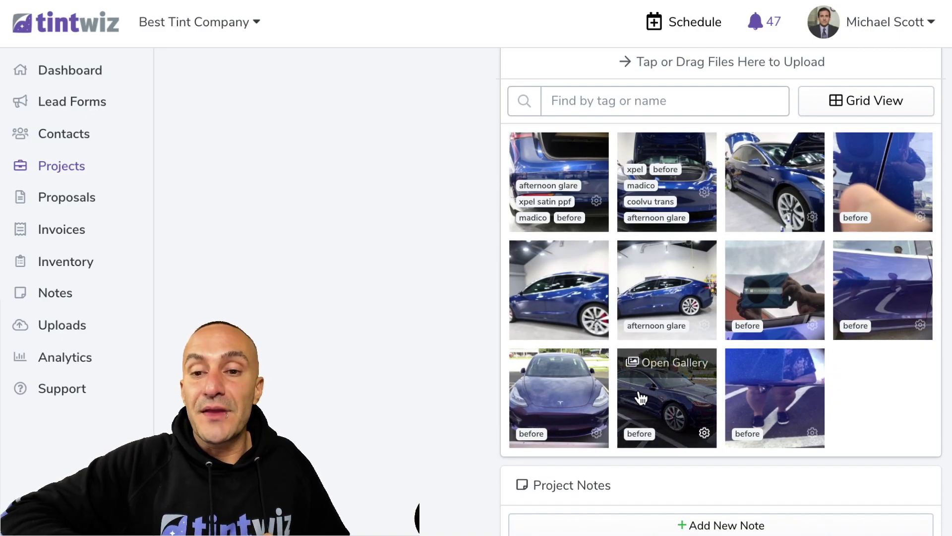
pyautogui.scroll(2, 641, 396)
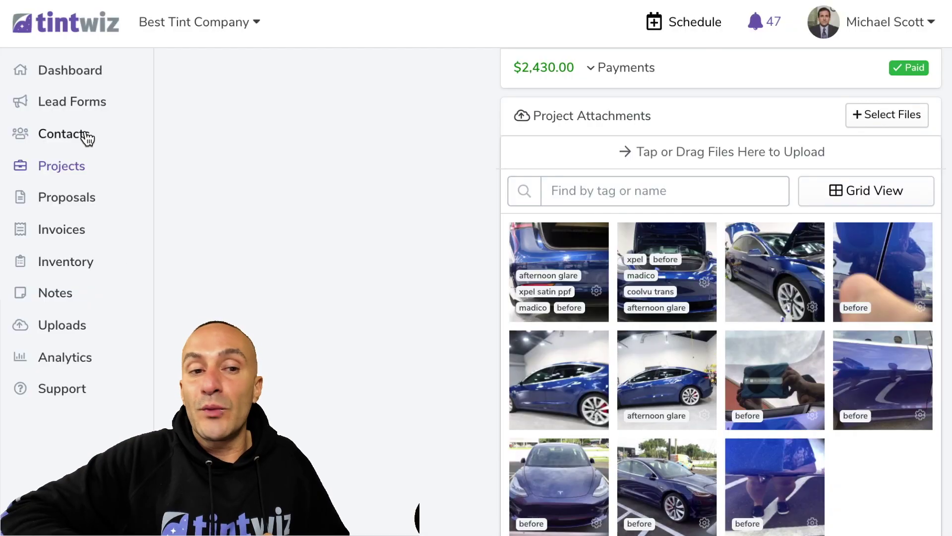
# Open the Uploads library and search it for the xpel tag
pyautogui.click(113, 26)
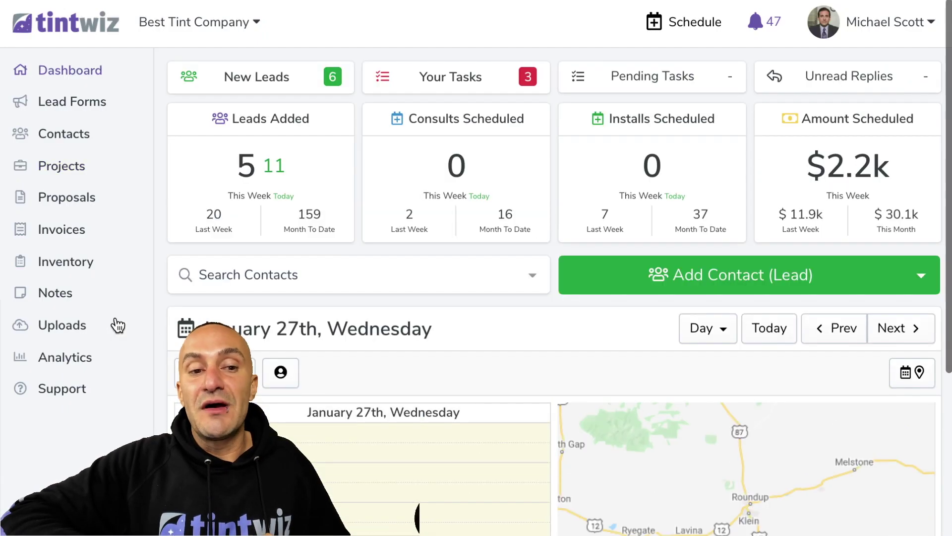
pyautogui.click(72, 325)
pyautogui.scroll(-15, 618, 217)
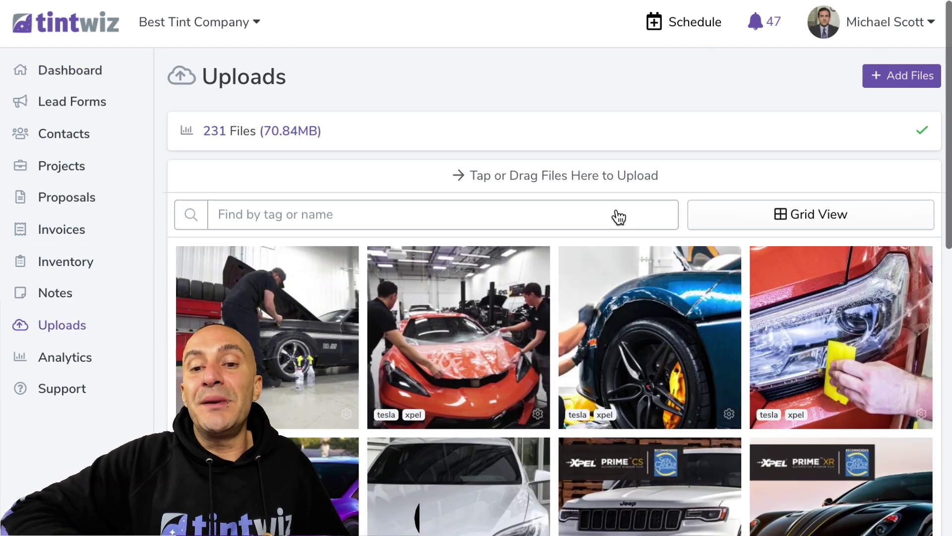
pyautogui.scroll(-5, 617, 209)
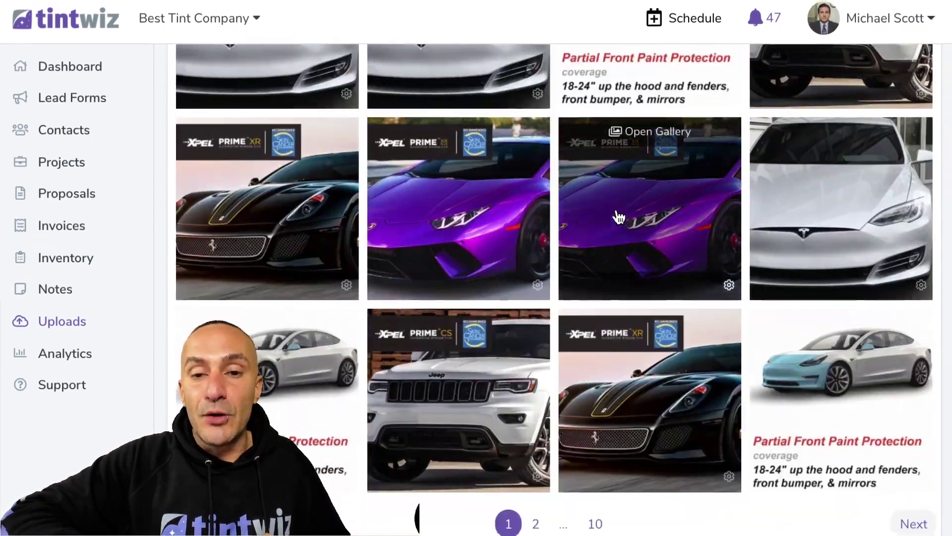
pyautogui.scroll(15, 617, 212)
pyautogui.scroll(4, 618, 217)
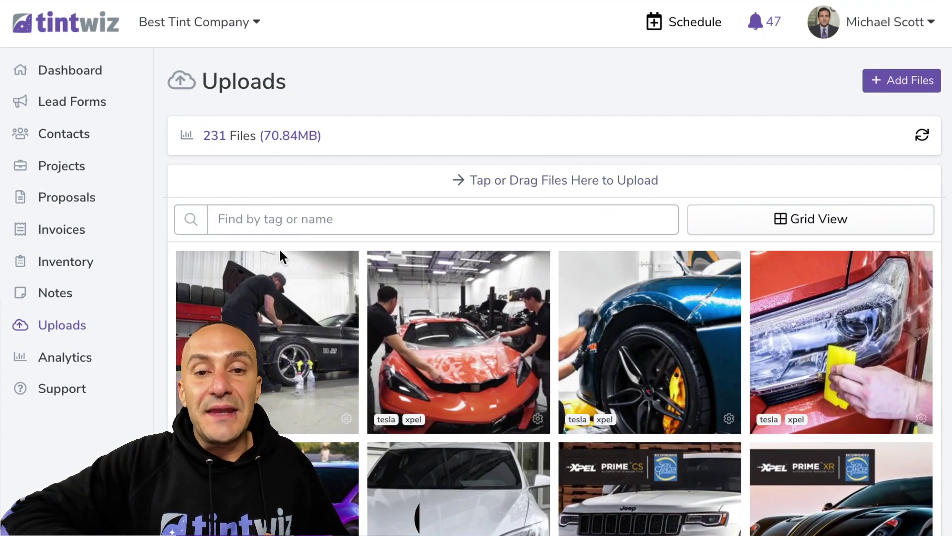
pyautogui.click(301, 224)
pyautogui.write('xpel')
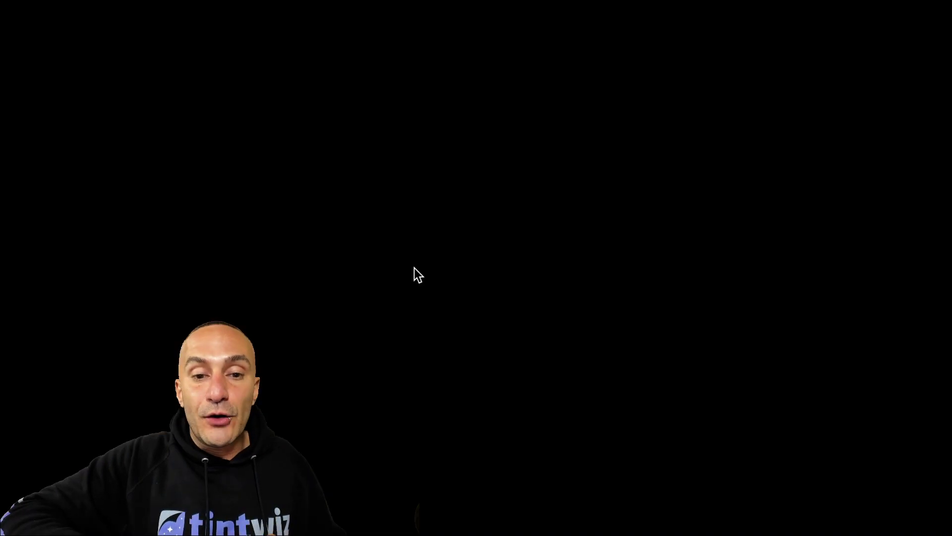
pyautogui.scroll(-8, 414, 268)
pyautogui.scroll(-8, 414, 268)
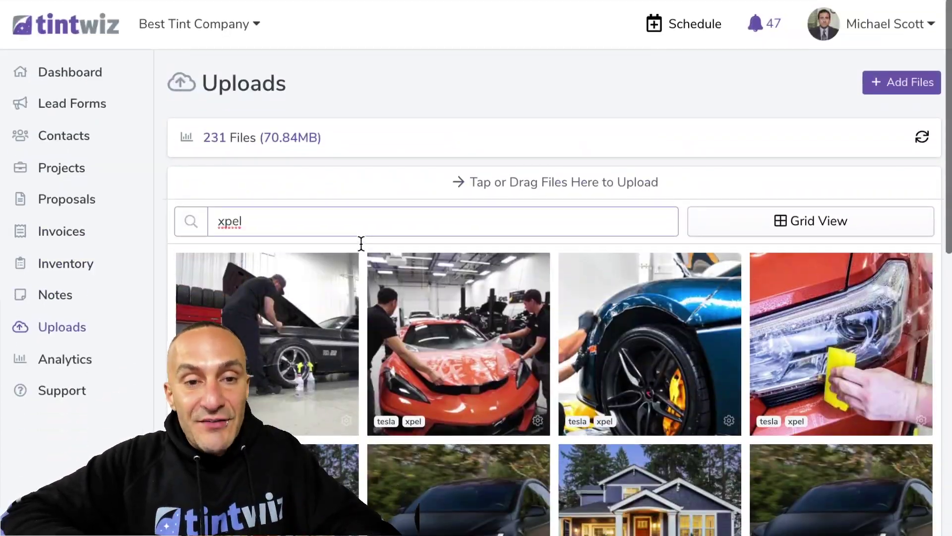
# Replace the uploads search with 'afternoon glare'
pyautogui.moveTo(348, 222); pyautogui.dragTo(175, 192)
pyautogui.write('afternoon glare')
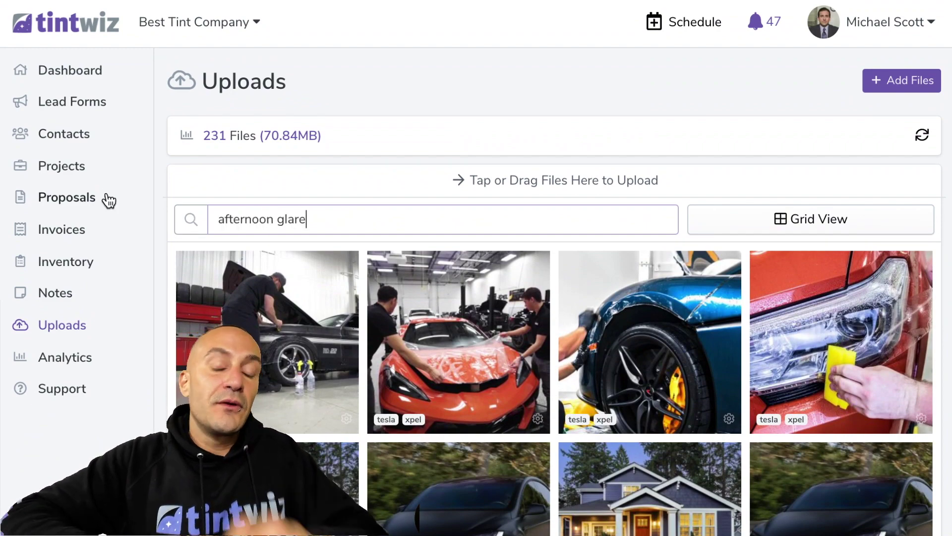
pyautogui.scroll(-1, 215, 228)
pyautogui.scroll(-3, 214, 228)
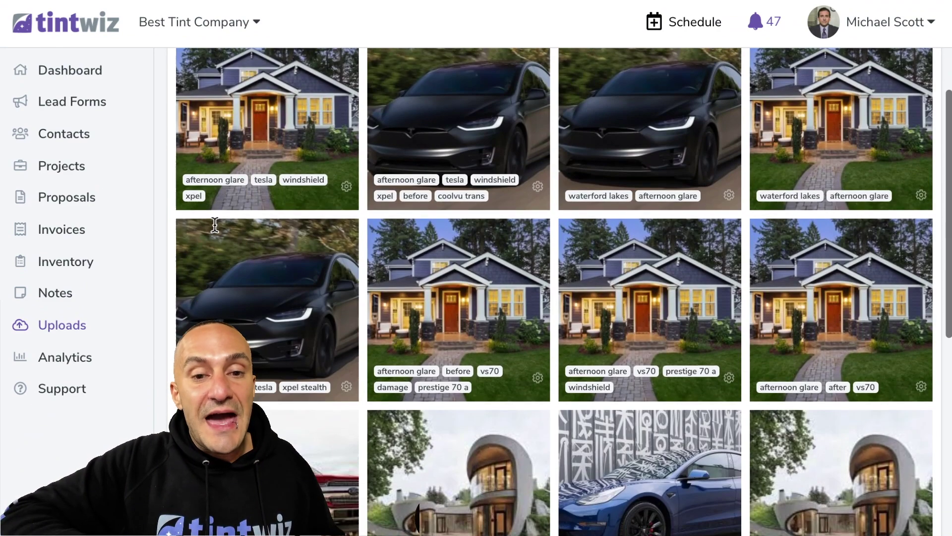
pyautogui.scroll(-4, 401, 378)
pyautogui.scroll(-5, 402, 378)
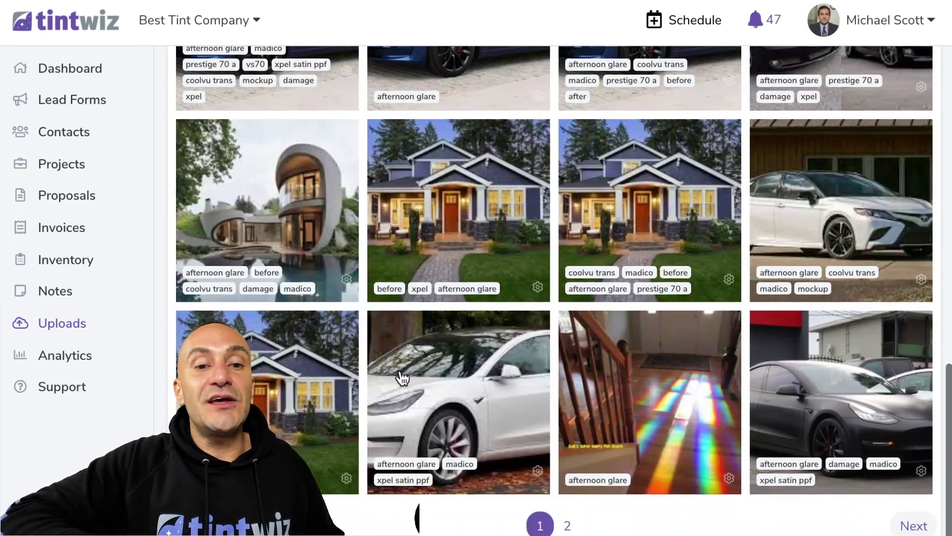
# Add the damage, mockup, before and one more tag to the white Tesla photo and save it
pyautogui.click(538, 473)
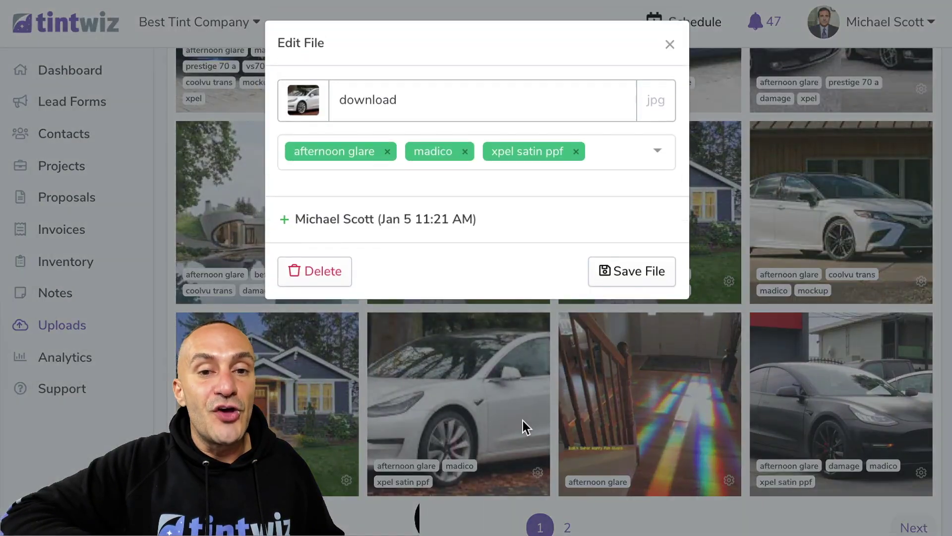
pyautogui.click(620, 151)
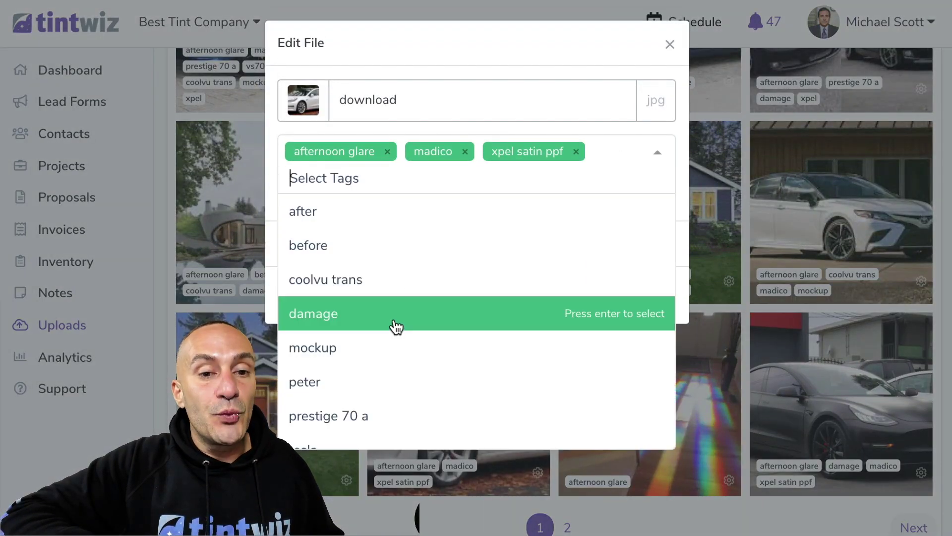
pyautogui.click(392, 329)
pyautogui.click(385, 352)
pyautogui.click(383, 322)
pyautogui.click(382, 278)
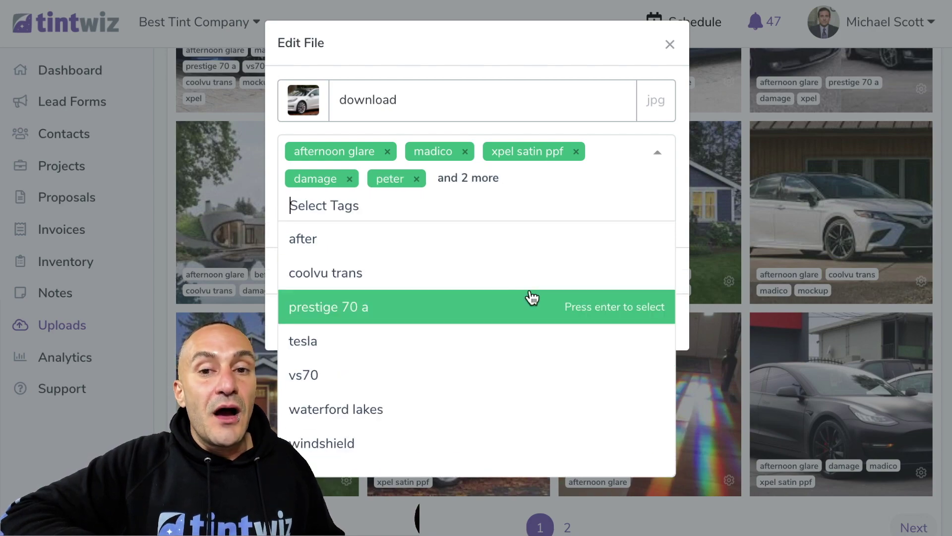
pyautogui.click(676, 127)
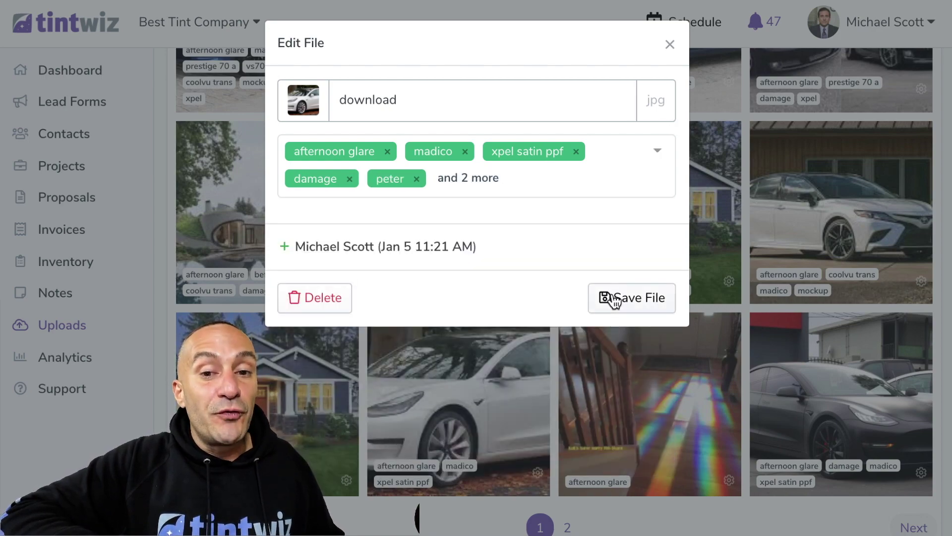
pyautogui.click(615, 299)
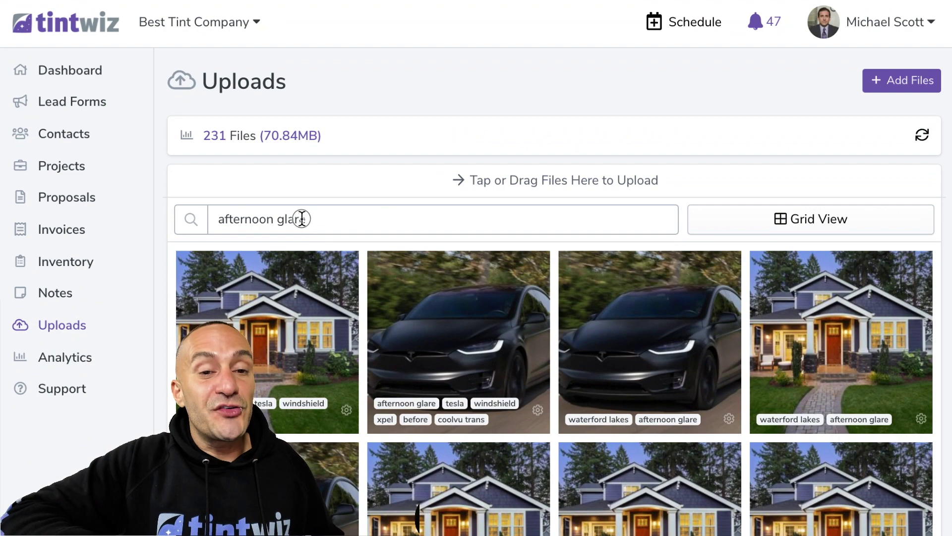
# Clear the 'afternoon glare' search from the uploads library
pyautogui.moveTo(340, 219); pyautogui.dragTo(208, 217)
pyautogui.press('BackSpace')
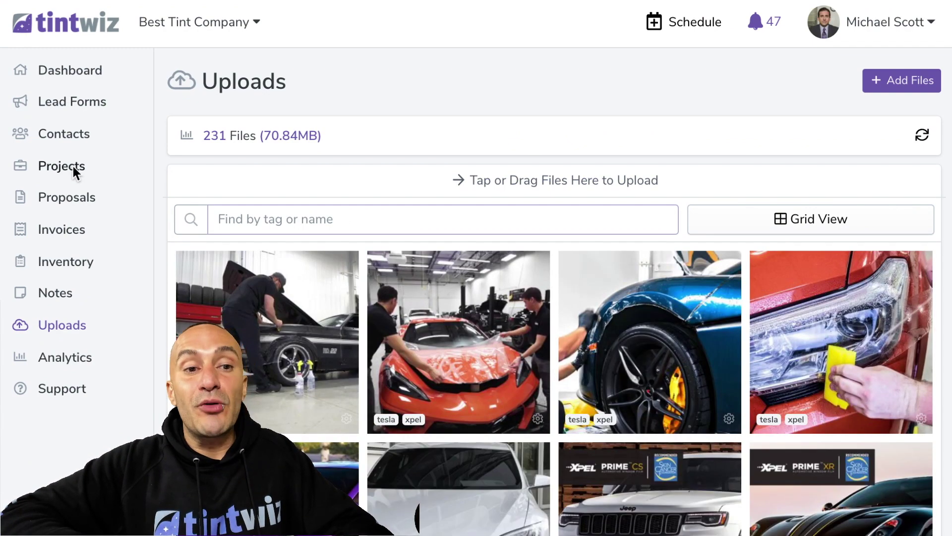
pyautogui.click(73, 166)
# Search projects for 'f-150', then go back to the Uploads library
pyautogui.click(390, 229)
pyautogui.write('f-')
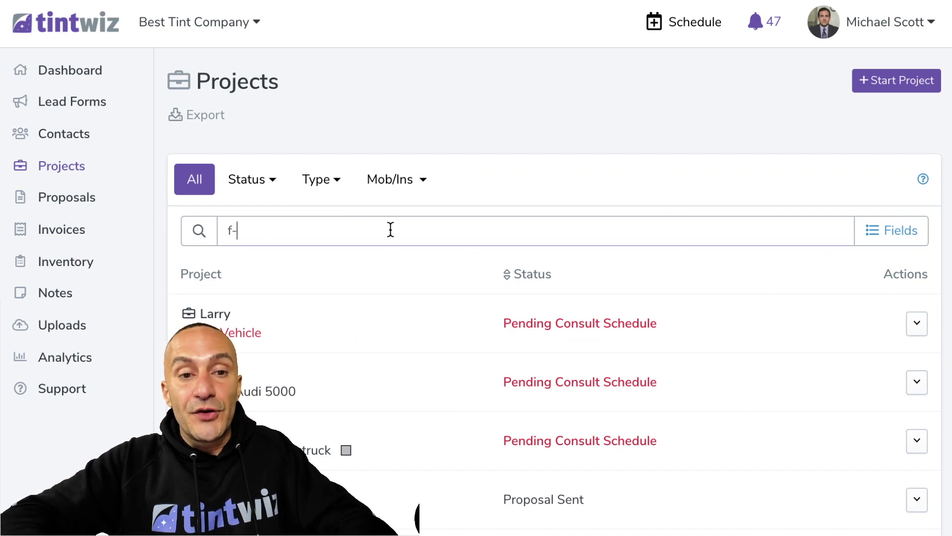
pyautogui.write('150')
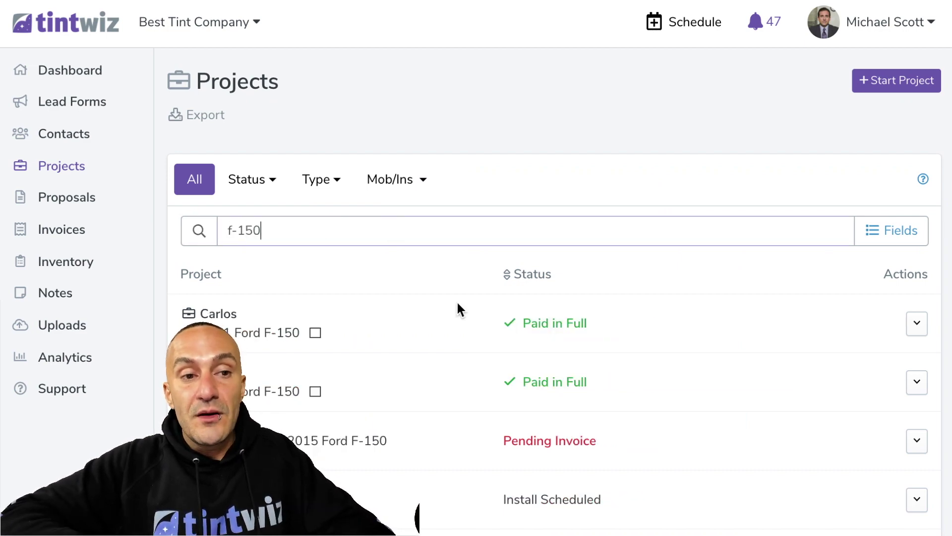
pyautogui.scroll(-3, 457, 308)
pyautogui.scroll(-3, 457, 311)
pyautogui.scroll(4, 457, 310)
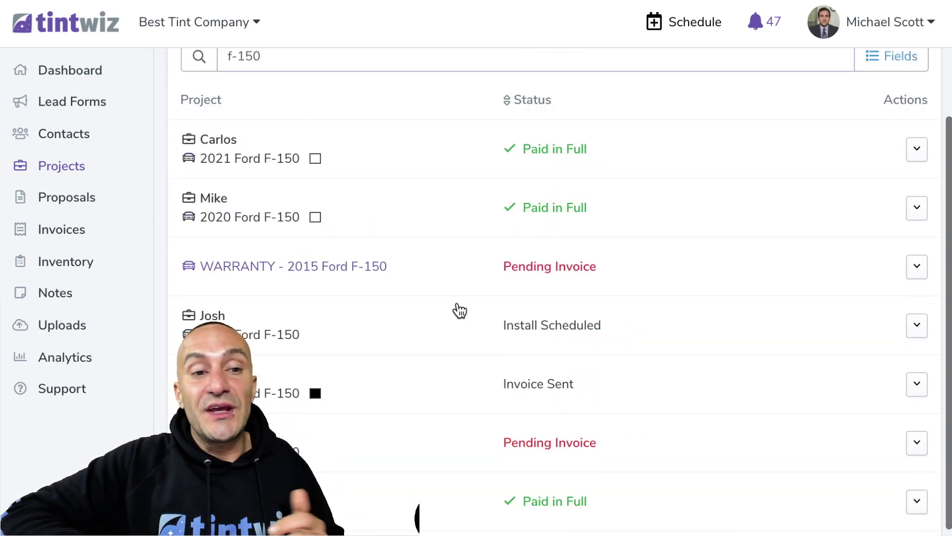
pyautogui.click(70, 327)
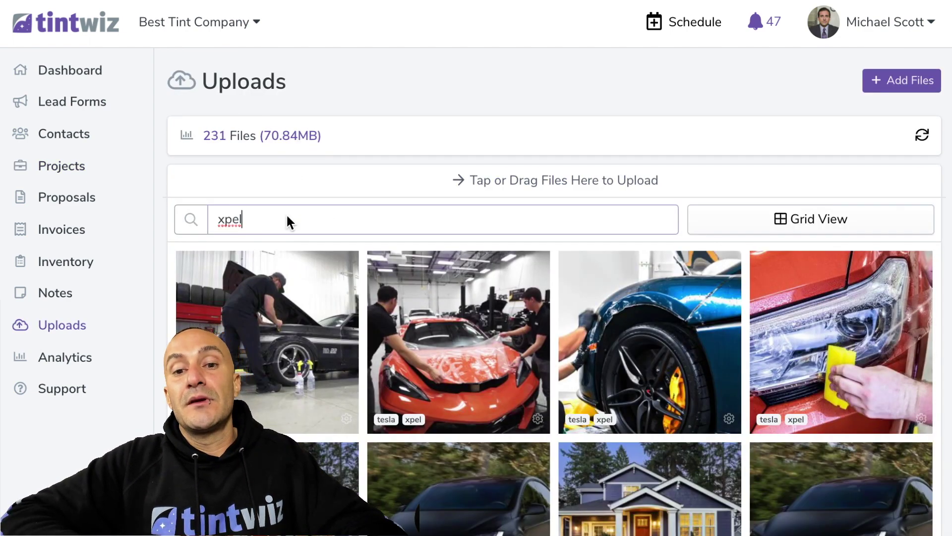
pyautogui.scroll(-1, 534, 371)
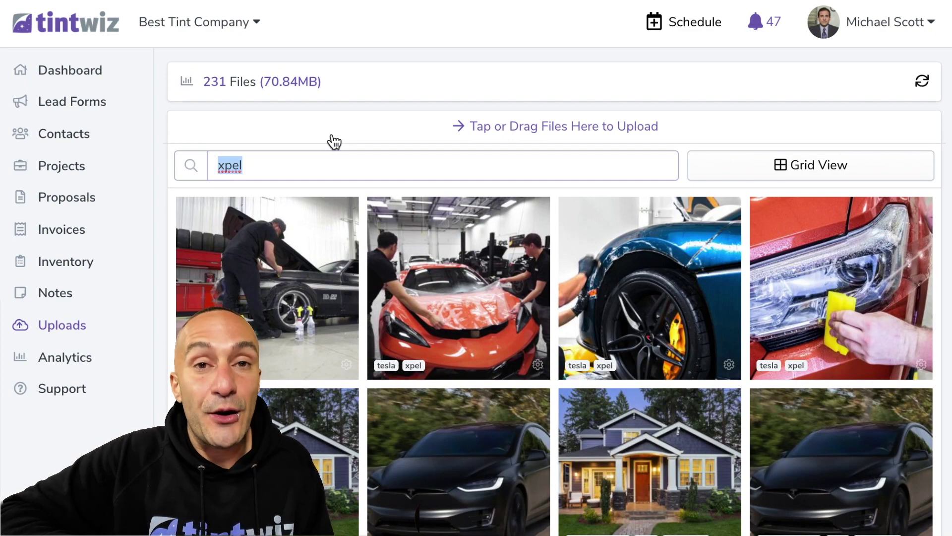
# Clear the xpel search so the uploads grid shows all 231 files
pyautogui.press('BackSpace')
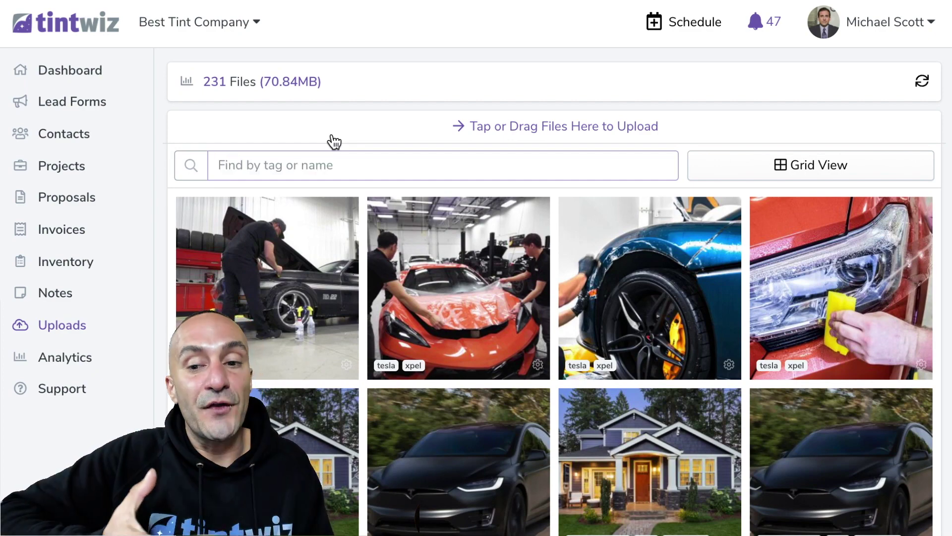
pyautogui.scroll(-10, 553, 249)
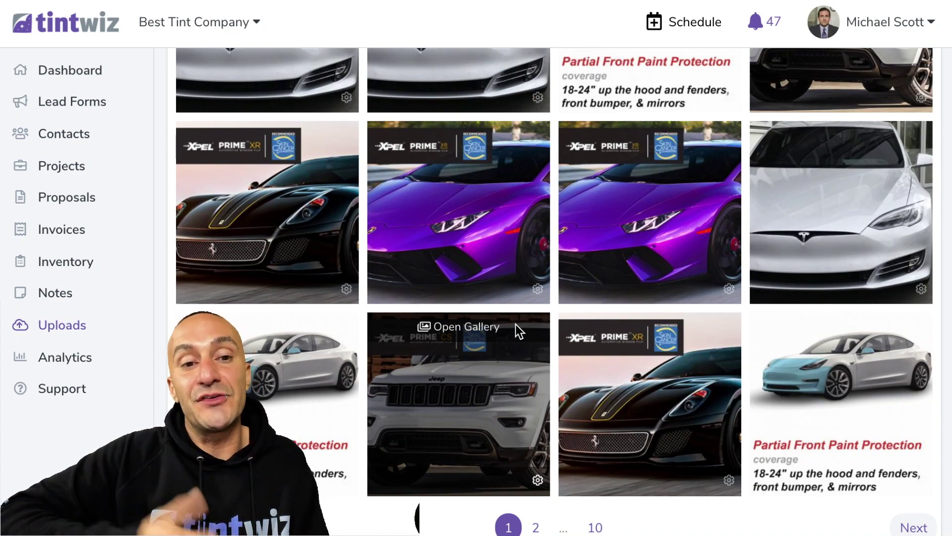
pyautogui.scroll(10, 515, 325)
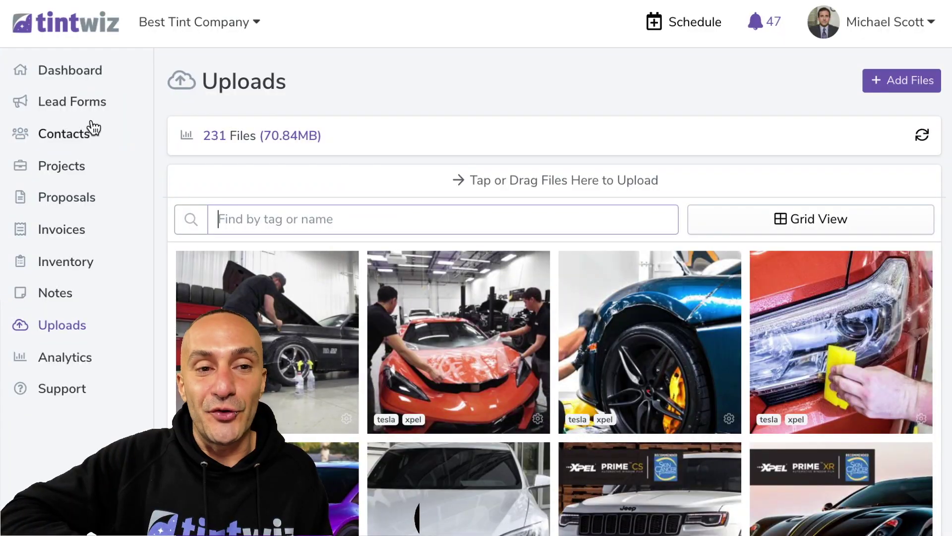
# Add a new lead contact with a first name and mobile number and save it
pyautogui.click(92, 30)
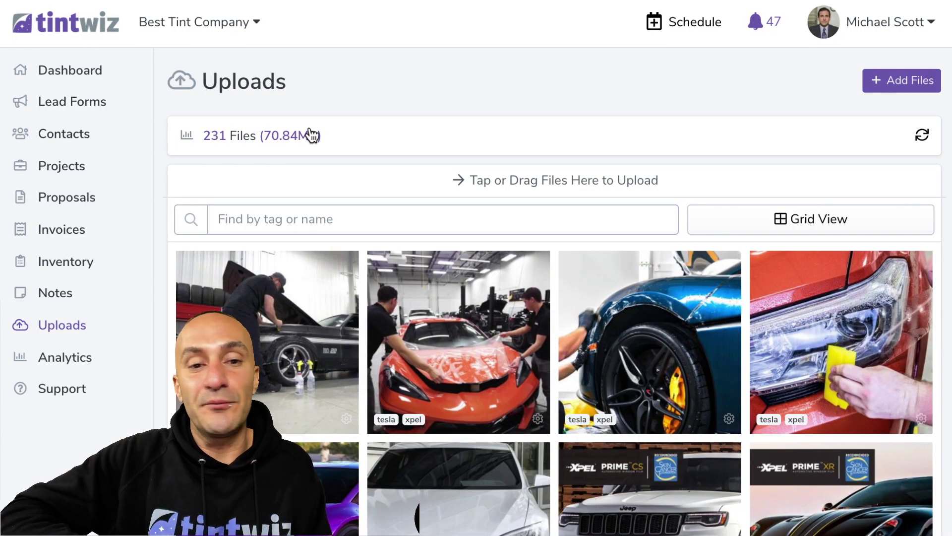
pyautogui.click(600, 272)
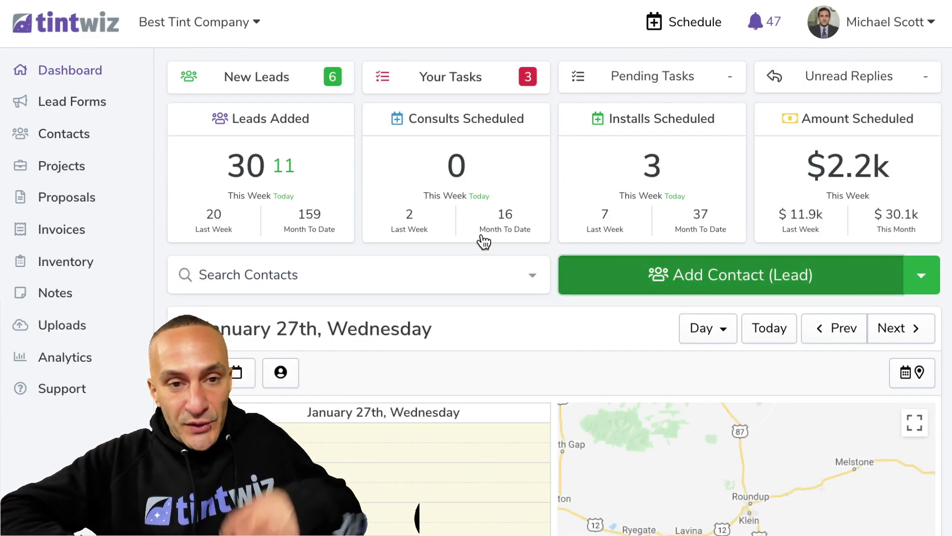
pyautogui.write('John')
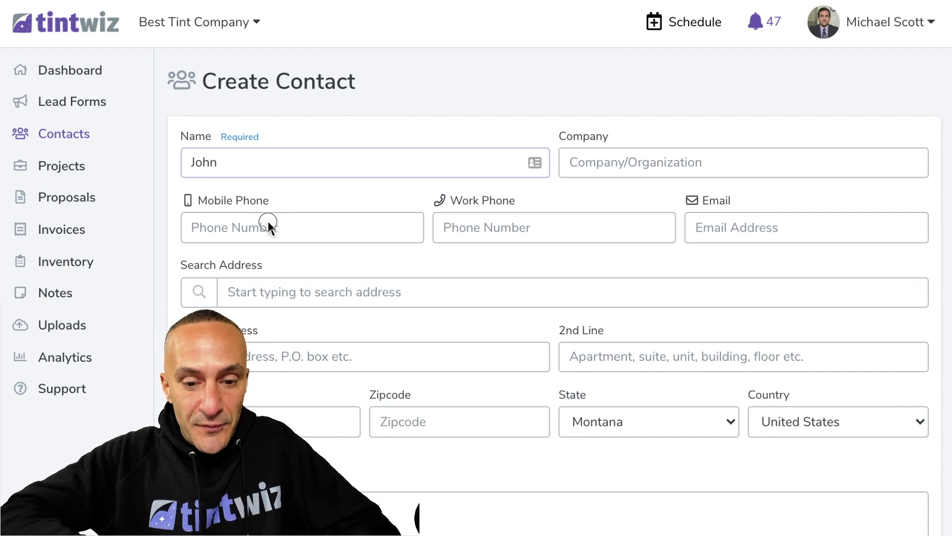
pyautogui.click(267, 222)
pyautogui.write('55')
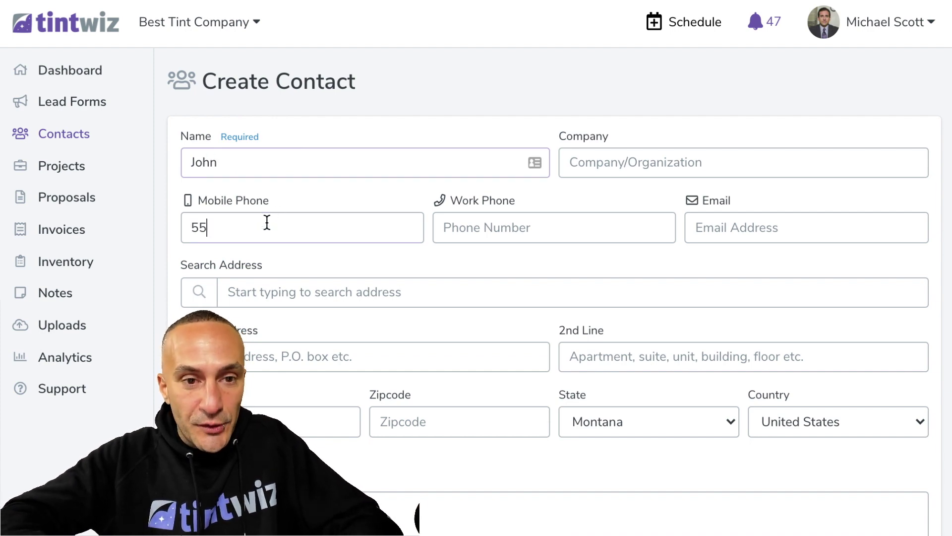
pyautogui.write('5-555-5555-5')
pyautogui.scroll(-3, 355, 375)
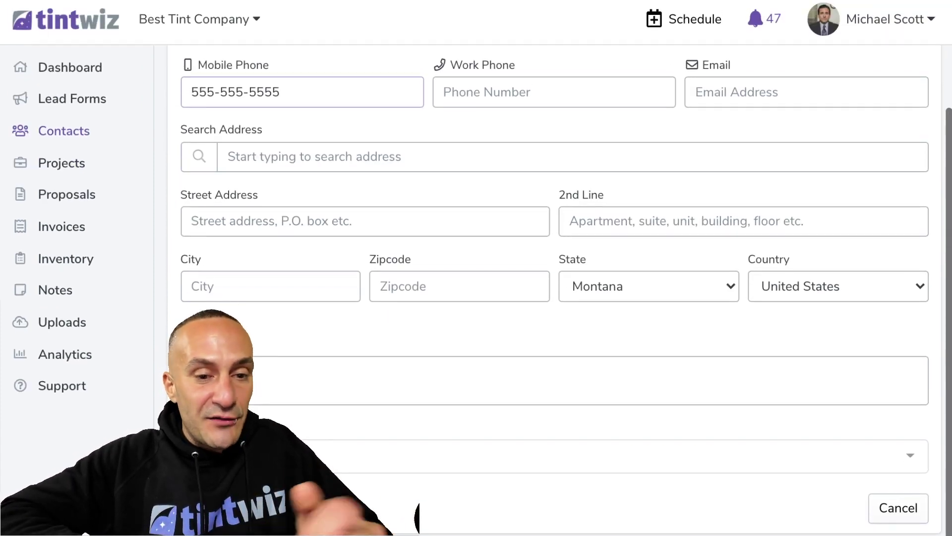
pyautogui.click(213, 511)
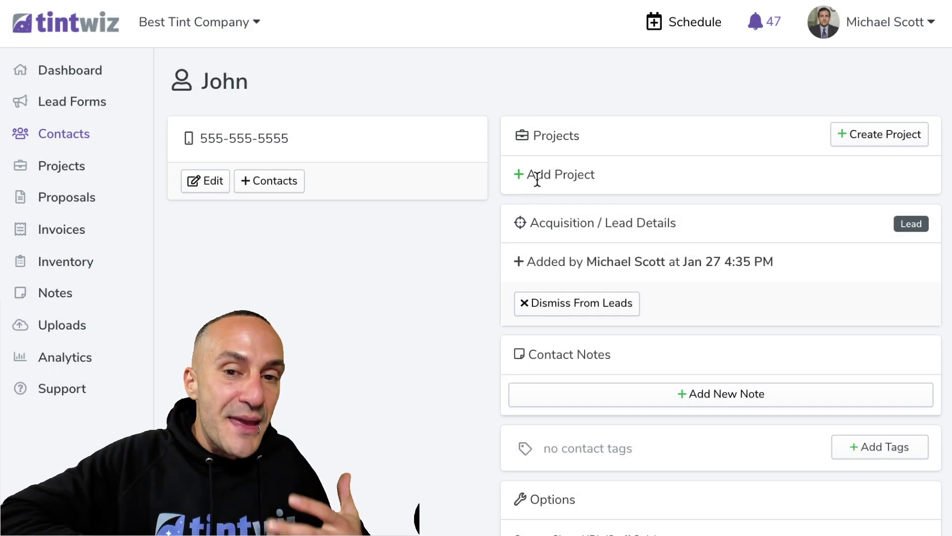
# Start an Automotive project for the contact with Ford as the vehicle make
pyautogui.click(536, 176)
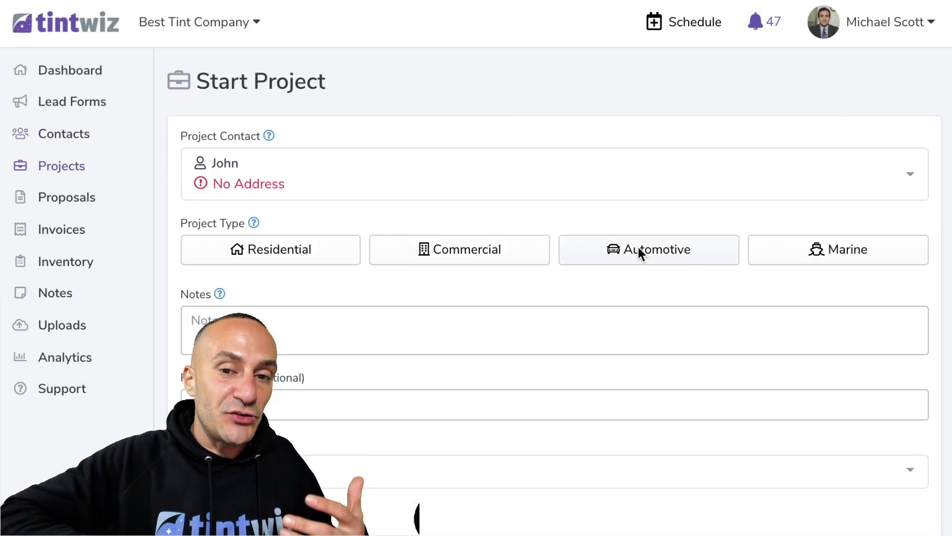
pyautogui.click(640, 250)
pyautogui.click(288, 317)
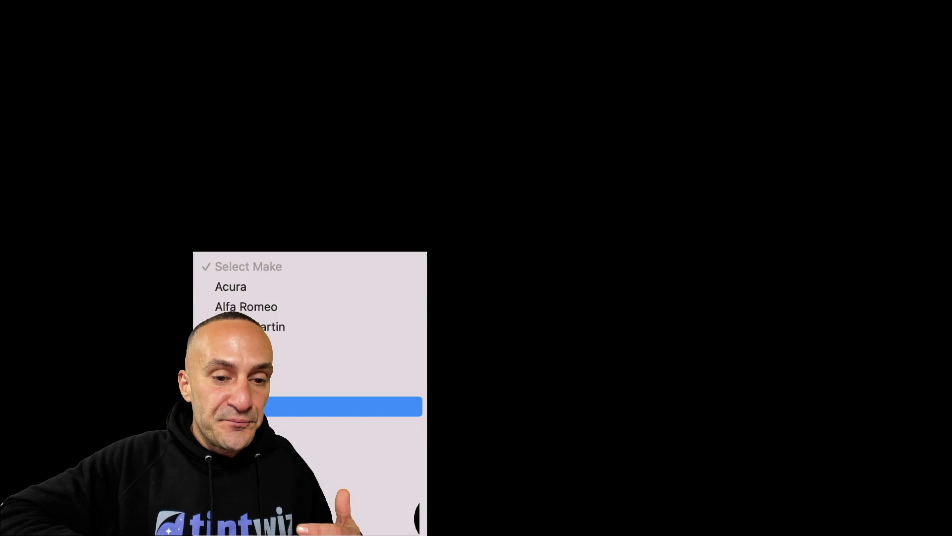
pyautogui.scroll(-10, 291, 389)
pyautogui.scroll(5, 291, 389)
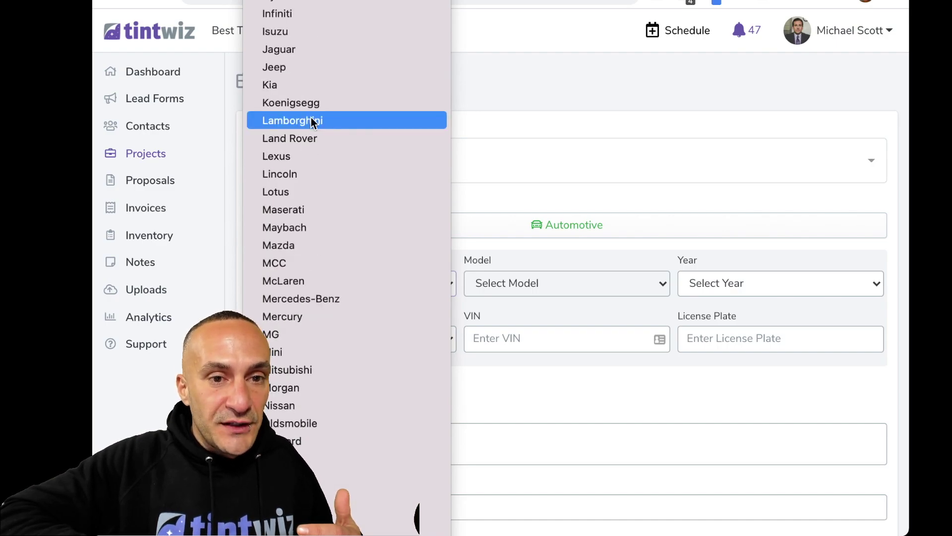
pyautogui.scroll(4, 312, 122)
pyautogui.scroll(3, 308, 123)
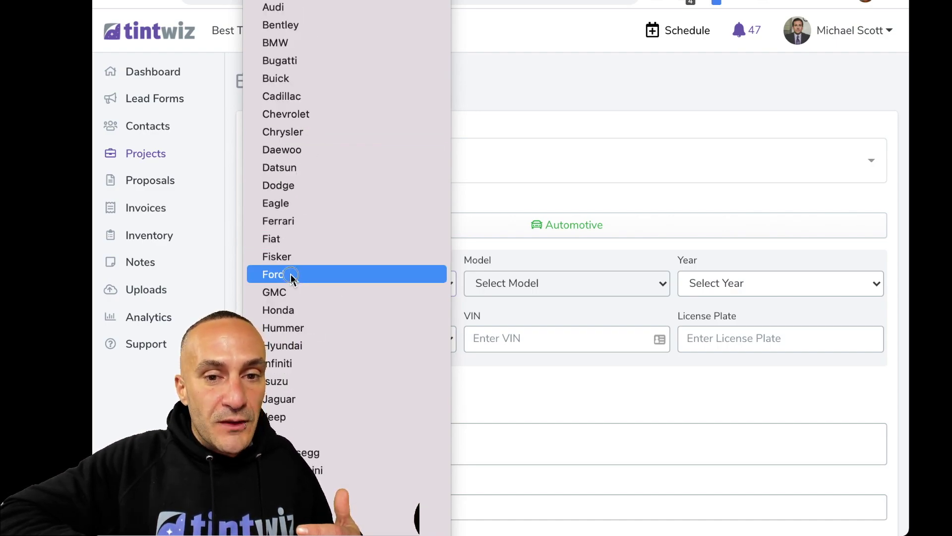
pyautogui.click(290, 276)
# Set the model to F-150 and year to 2021, and create the project
pyautogui.click(493, 289)
pyautogui.scroll(-5, 502, 397)
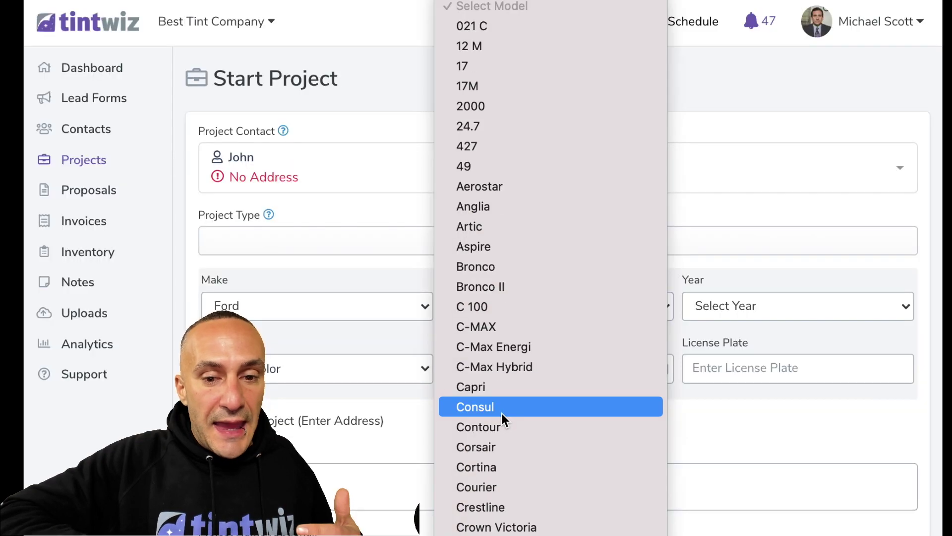
pyautogui.scroll(-3, 511, 397)
pyautogui.scroll(-5, 516, 388)
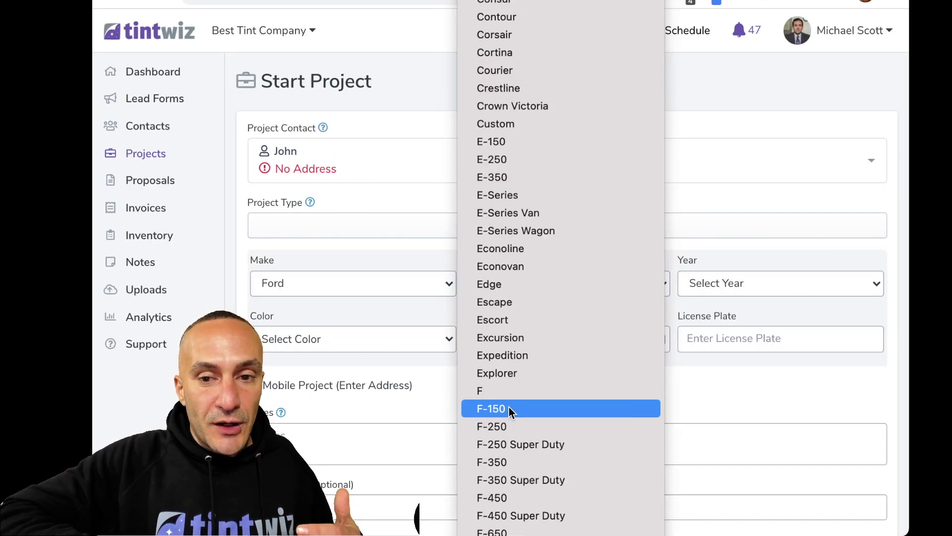
pyautogui.click(510, 406)
pyautogui.click(706, 285)
pyautogui.click(710, 347)
pyautogui.scroll(-3, 495, 397)
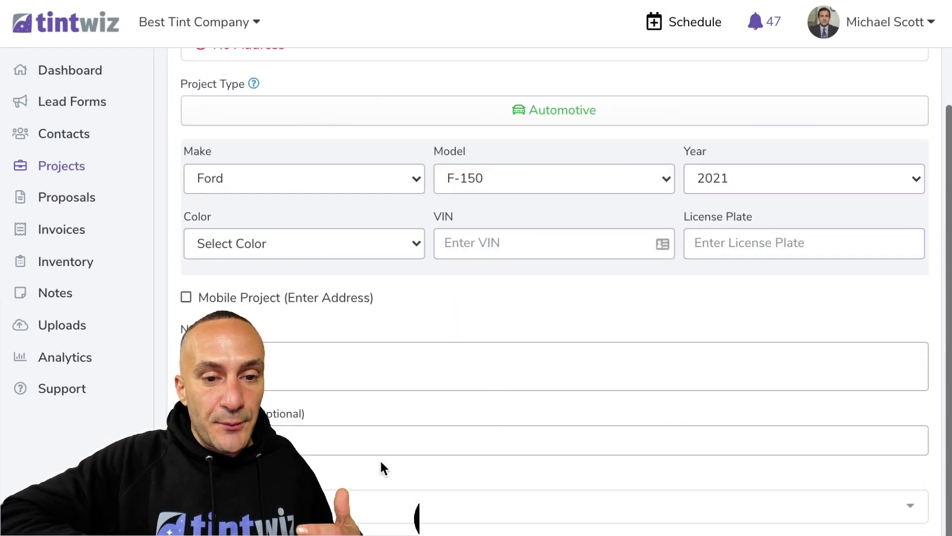
pyautogui.click(464, 477)
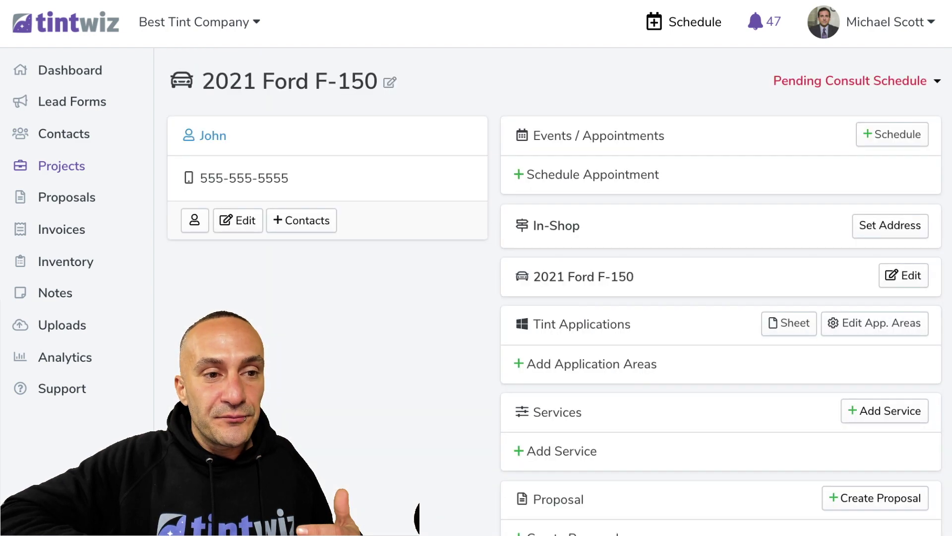
# Add the Xpel Partial Front PPF proposal to the F-150 project and open it to manage
pyautogui.scroll(-3, 462, 478)
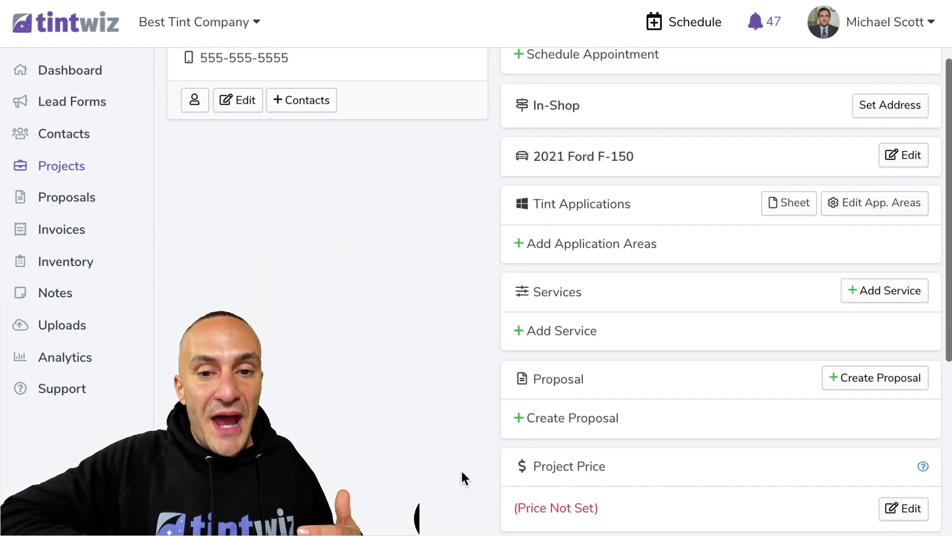
pyautogui.click(585, 422)
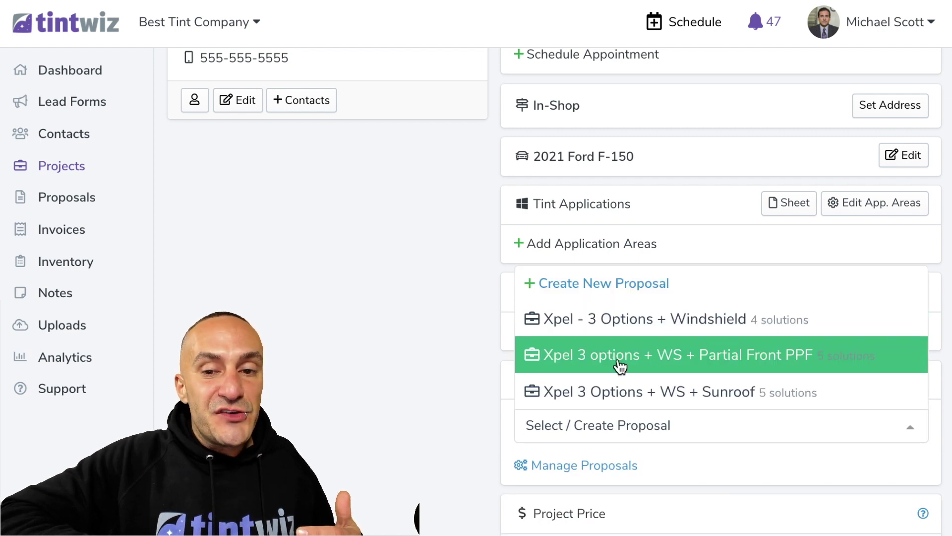
pyautogui.click(594, 362)
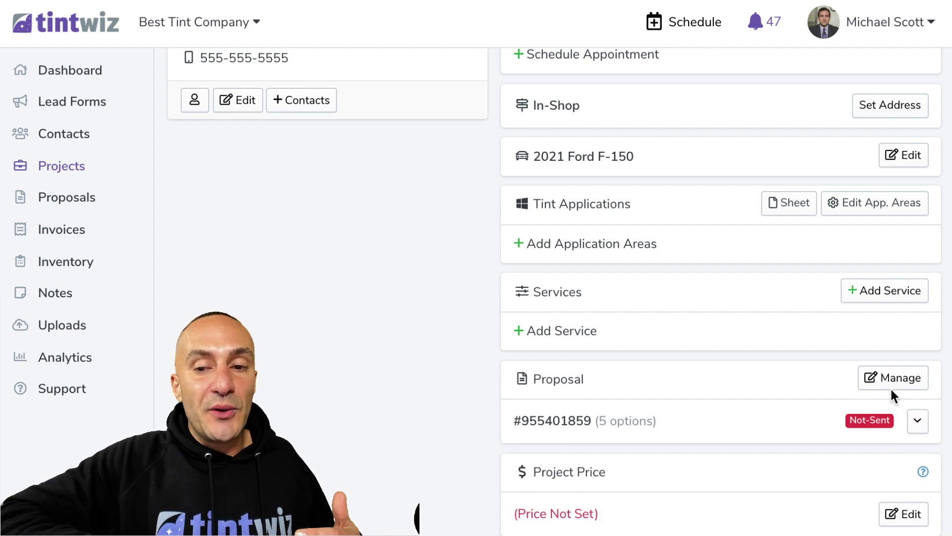
pyautogui.click(889, 382)
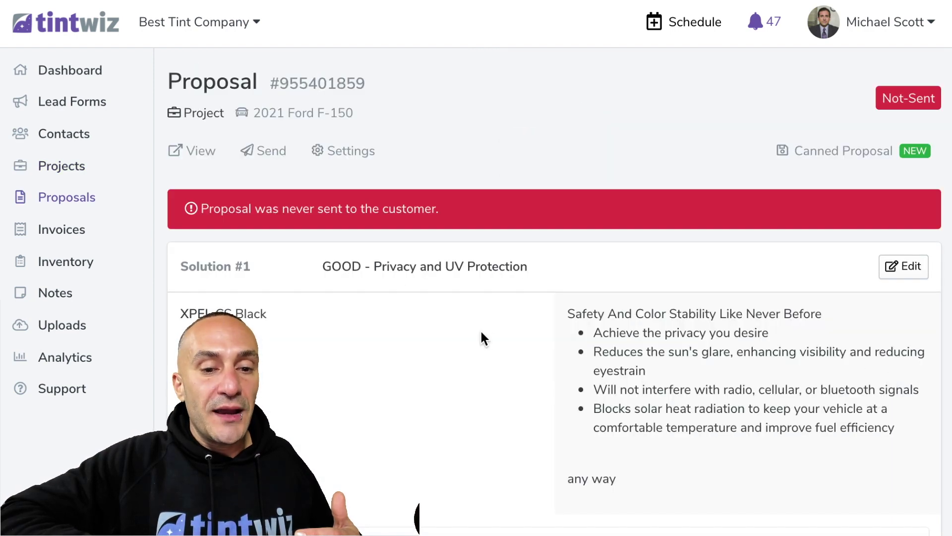
pyautogui.scroll(-5, 480, 329)
pyautogui.scroll(2, 480, 329)
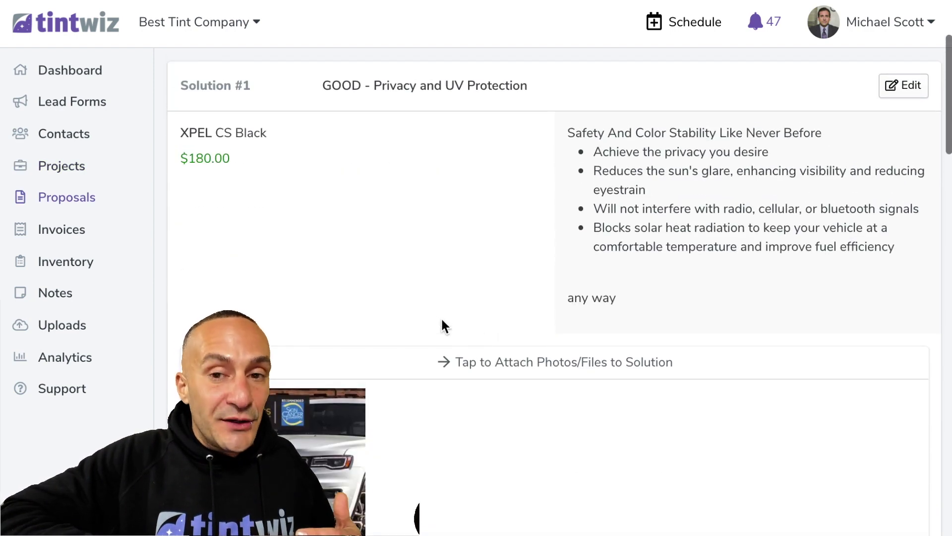
# Begin editing Solution #1 and upload the photos attached to it
pyautogui.click(908, 91)
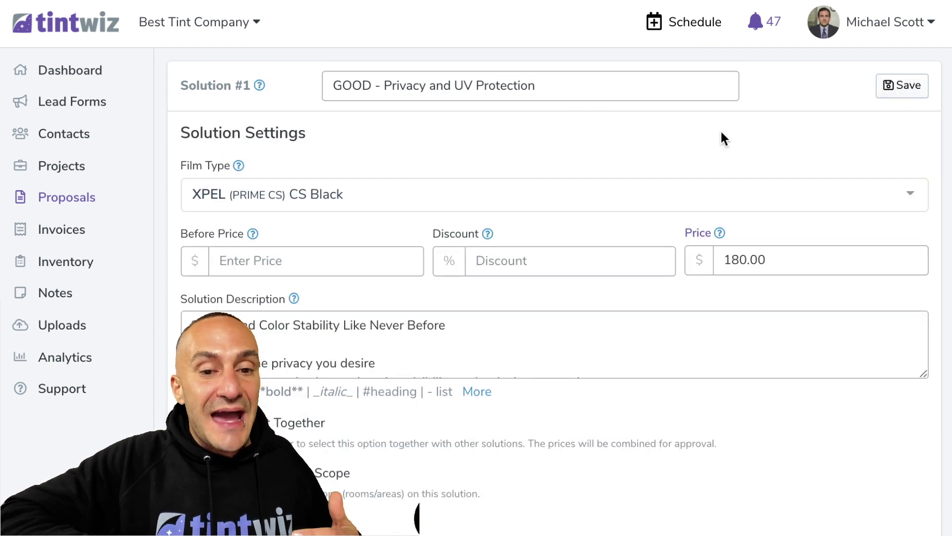
pyautogui.scroll(-3, 379, 323)
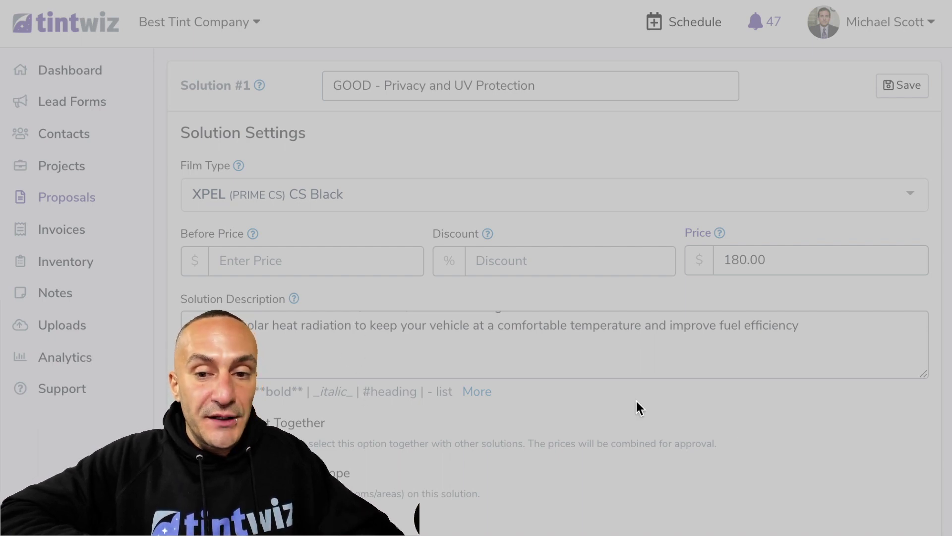
pyautogui.write('any way')
pyautogui.scroll(-4, 509, 337)
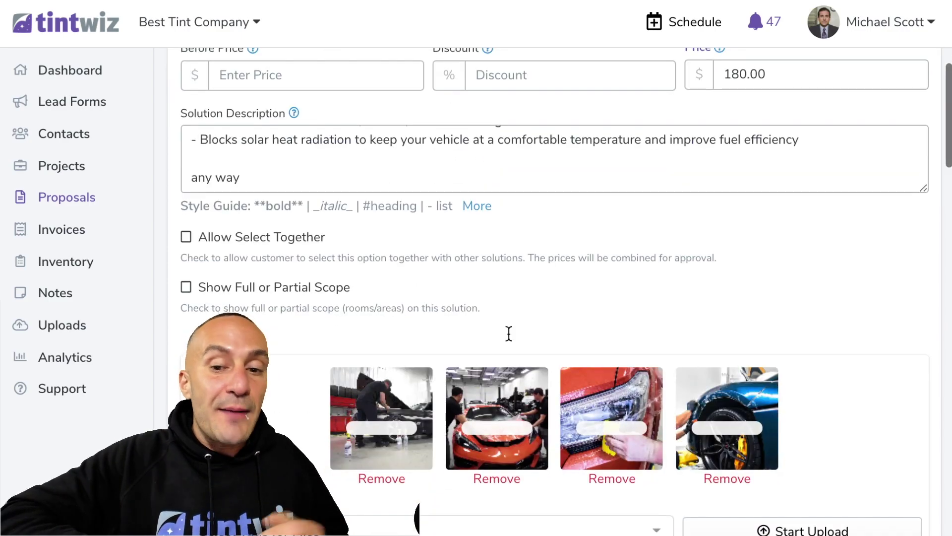
pyautogui.click(772, 529)
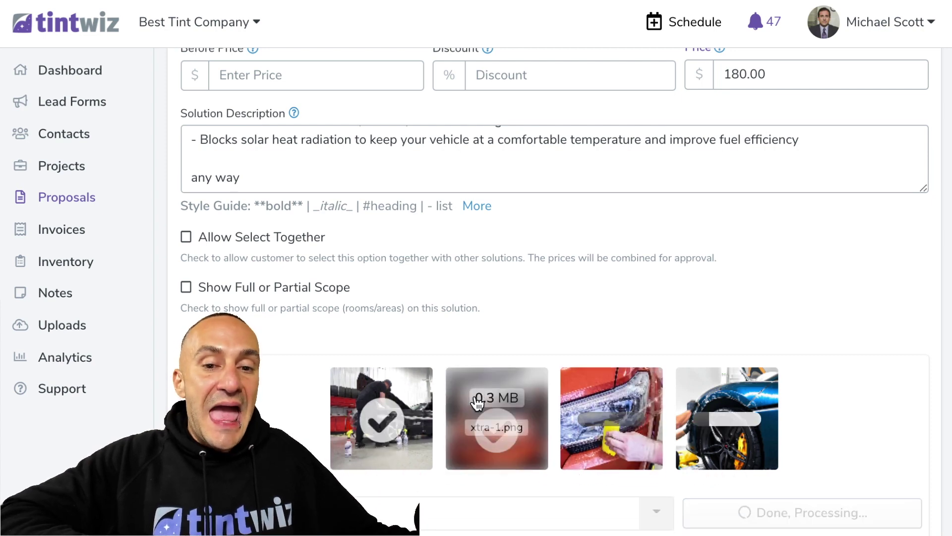
pyautogui.scroll(4, 477, 403)
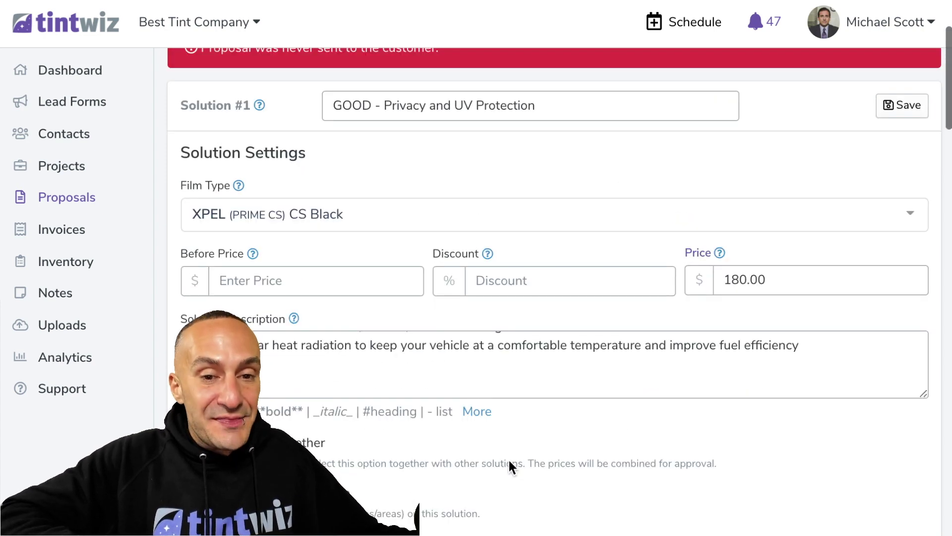
pyautogui.scroll(-1, 434, 299)
# Insert 'Ford Raptor Protection' as the description's first line and save Solution #1
pyautogui.moveTo(923, 339); pyautogui.dragTo(924, 487)
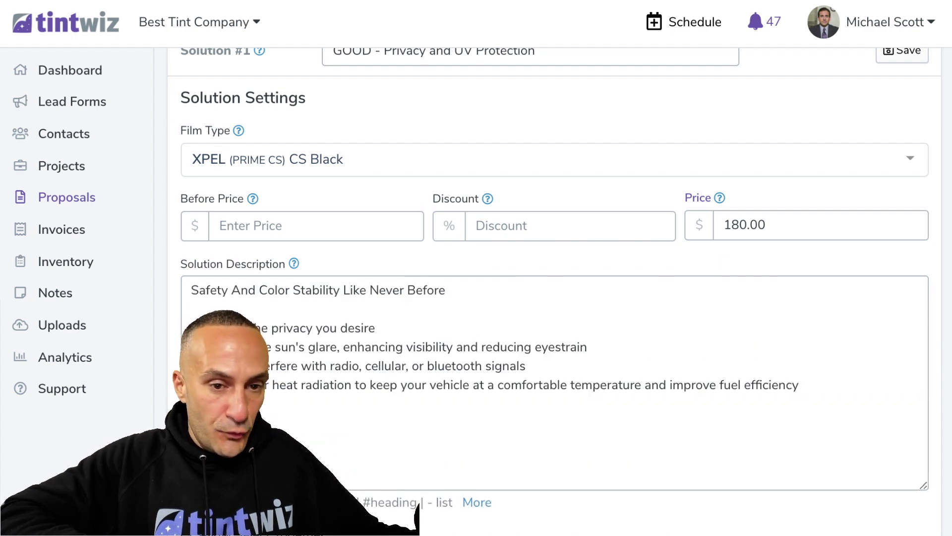
pyautogui.click(191, 288)
pyautogui.press('Return')
pyautogui.click(204, 287)
pyautogui.write('Ford Raptor Protection')
pyautogui.press('Return')
pyautogui.click(343, 295)
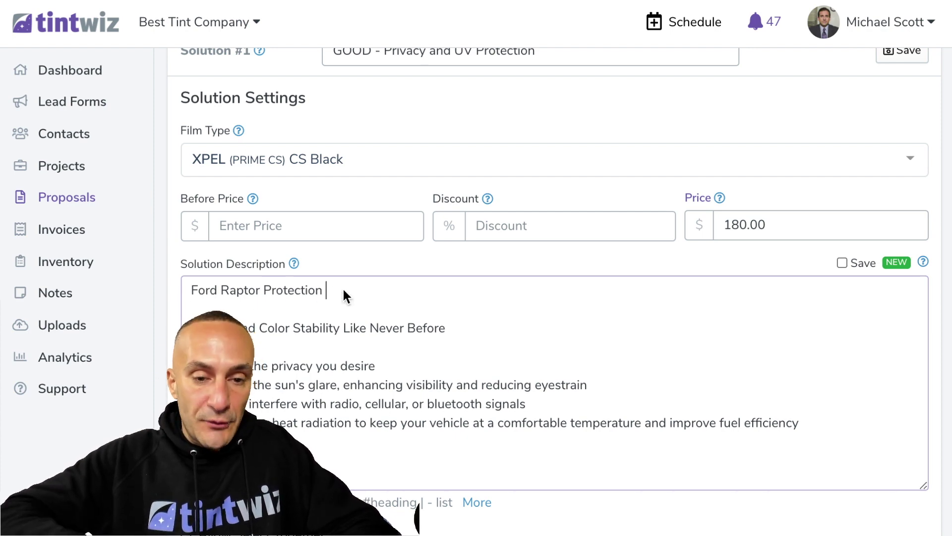
pyautogui.scroll(-4, 343, 290)
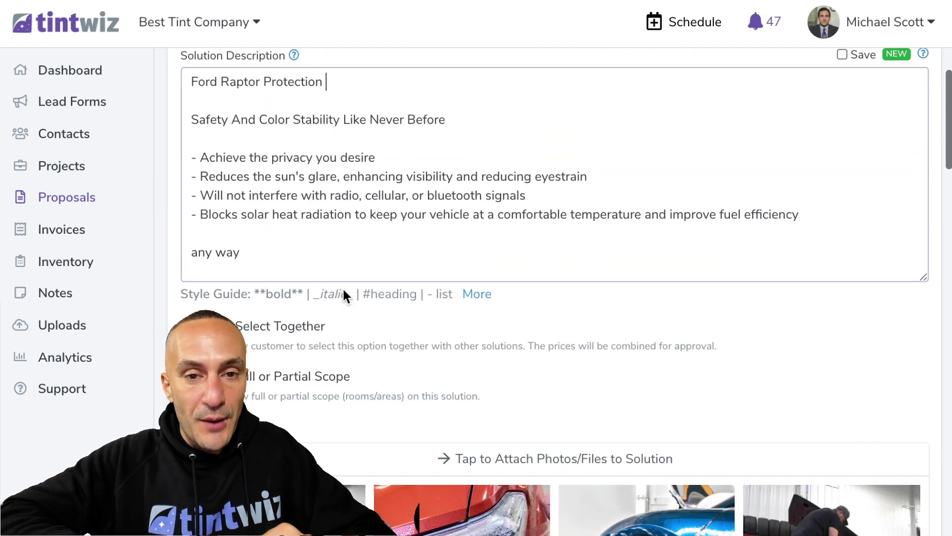
pyautogui.scroll(6, 343, 289)
pyautogui.click(893, 143)
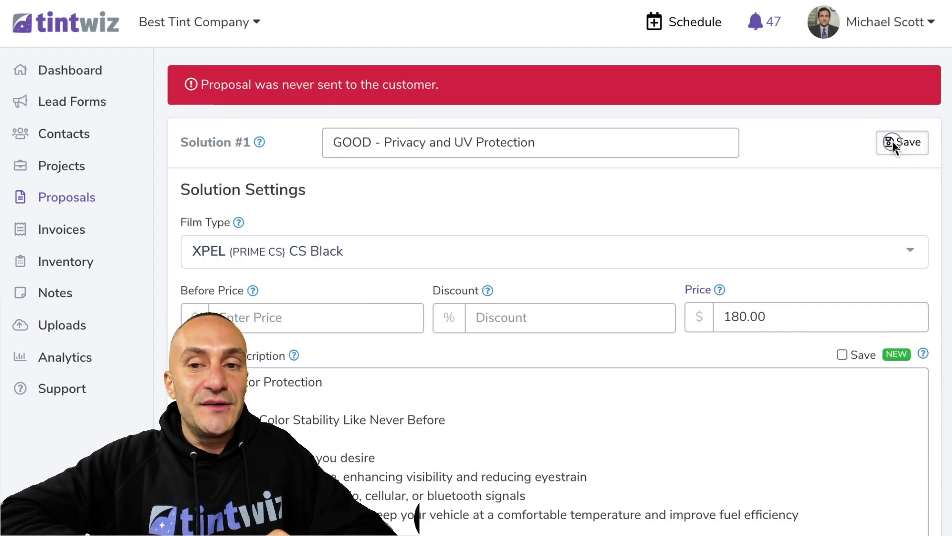
pyautogui.scroll(3, 873, 148)
# Save the proposal as a canned proposal named 'Raptor Quote'
pyautogui.click(855, 154)
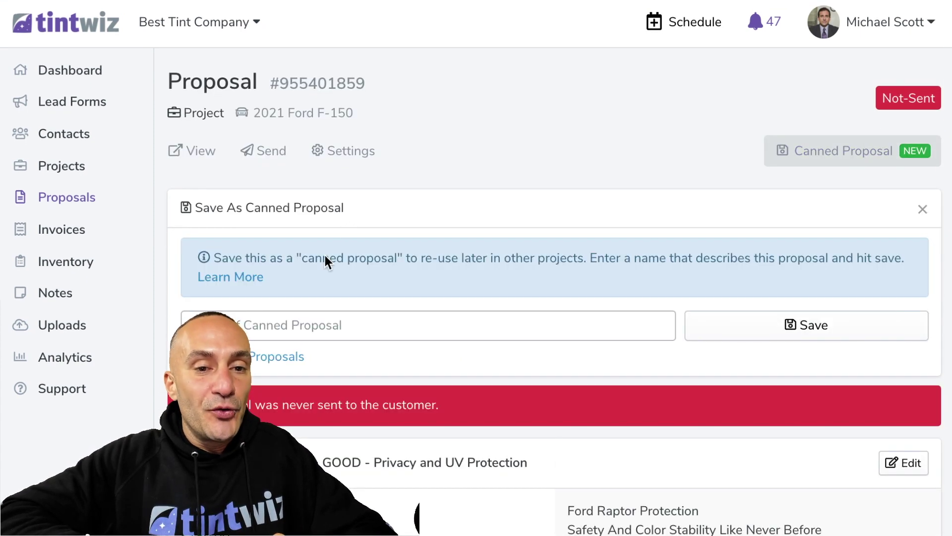
pyautogui.click(285, 336)
pyautogui.write('Raptor Q')
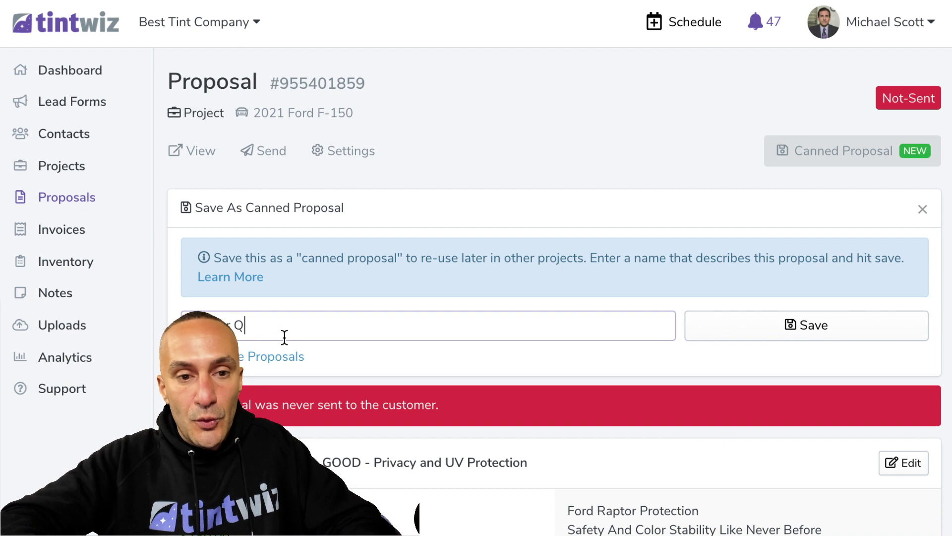
pyautogui.write('uote')
pyautogui.click(763, 325)
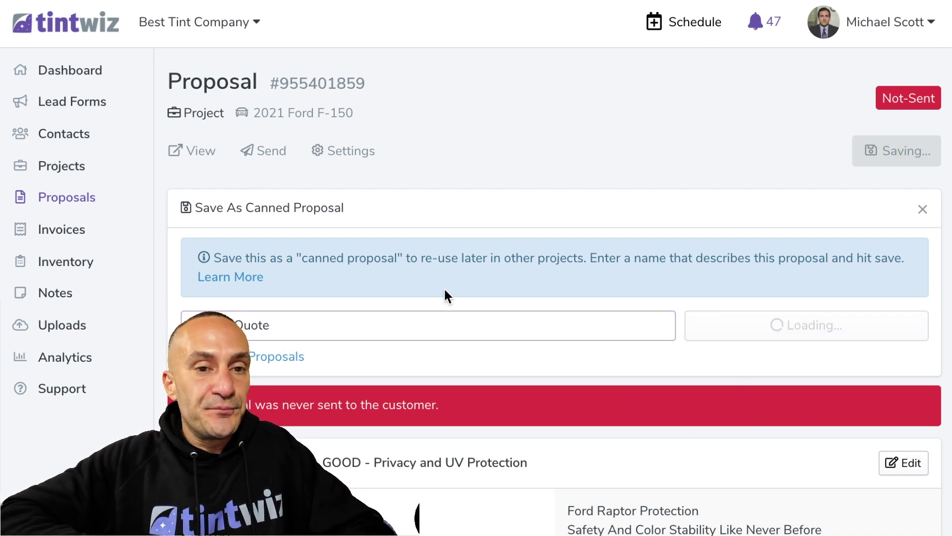
# Send the proposal to the contact, confirm it, and return to the dashboard
pyautogui.click(263, 150)
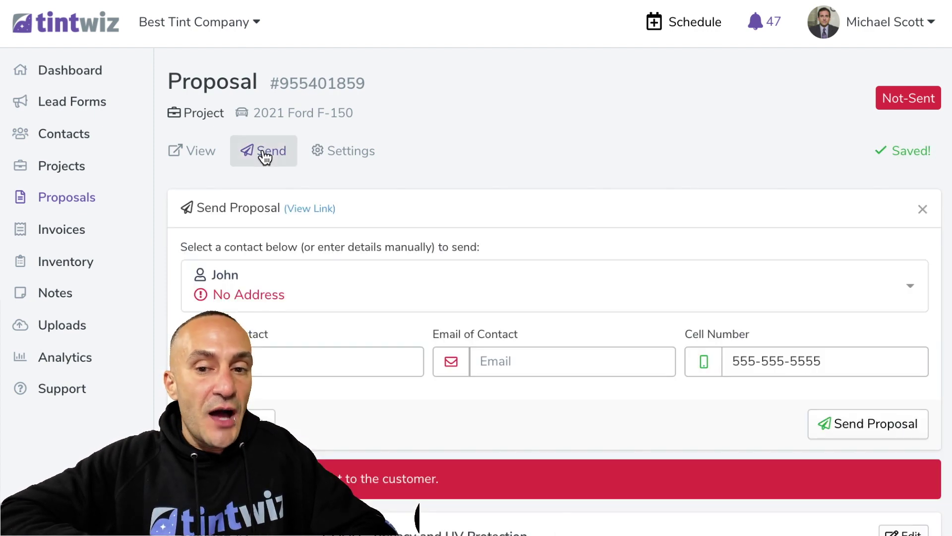
pyautogui.click(854, 435)
pyautogui.click(609, 406)
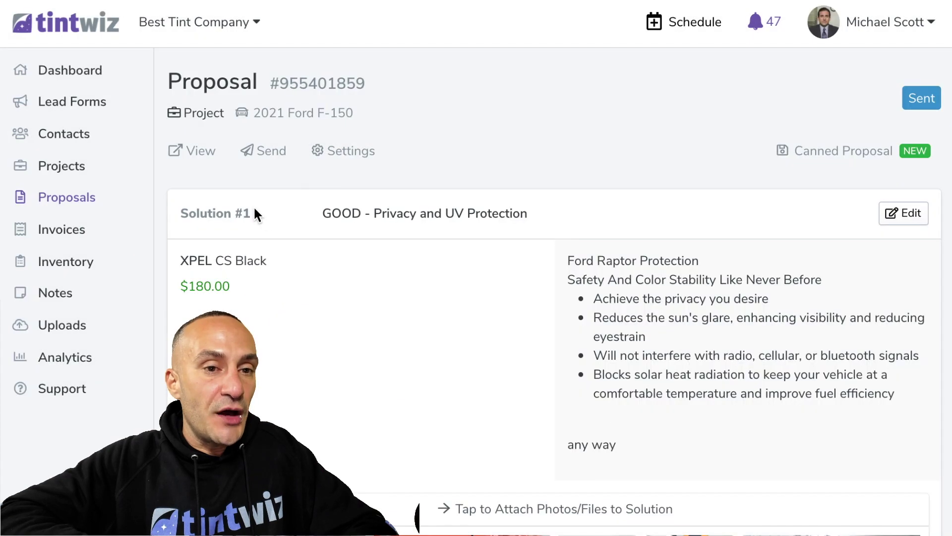
pyautogui.click(91, 22)
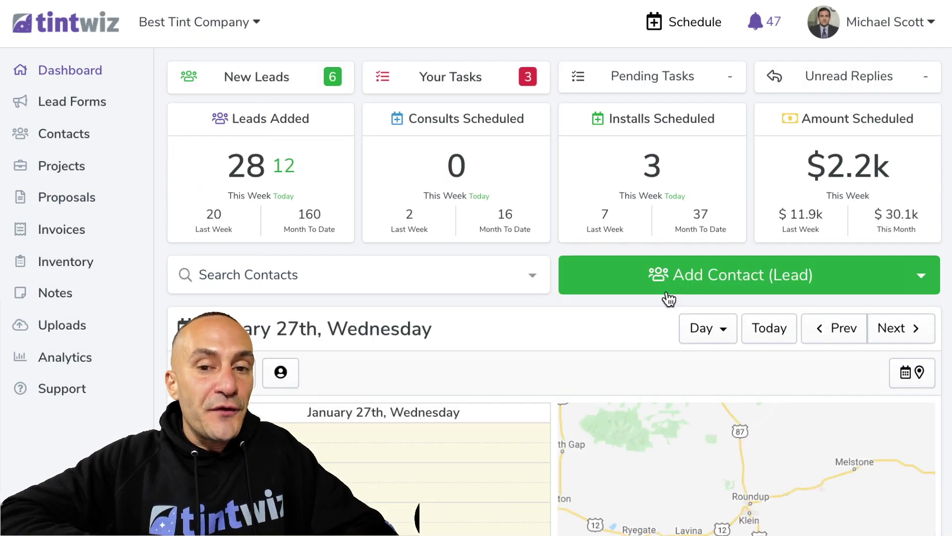
# Create a new contact lead with the contact's name and mobile phone number
pyautogui.click(670, 294)
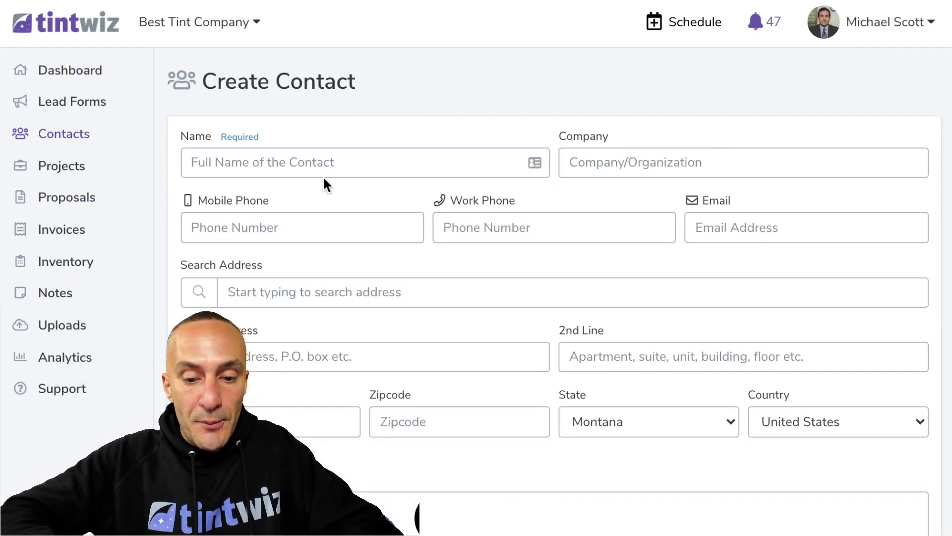
pyautogui.write('Kevin')
pyautogui.click(314, 219)
pyautogui.write('444-444-4444')
pyautogui.scroll(-3, 292, 322)
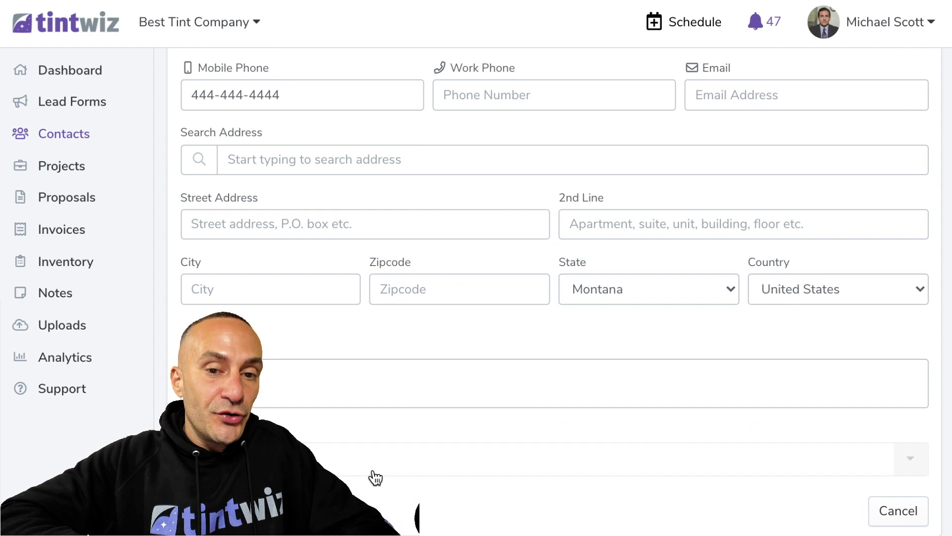
pyautogui.click(375, 478)
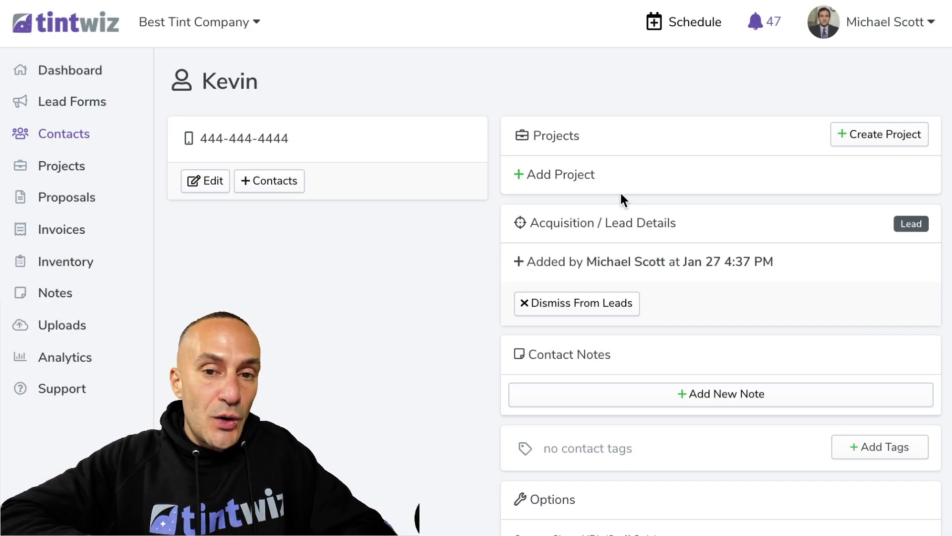
# Start an Automotive project for the contact's 2021 Ford F-150
pyautogui.click(574, 174)
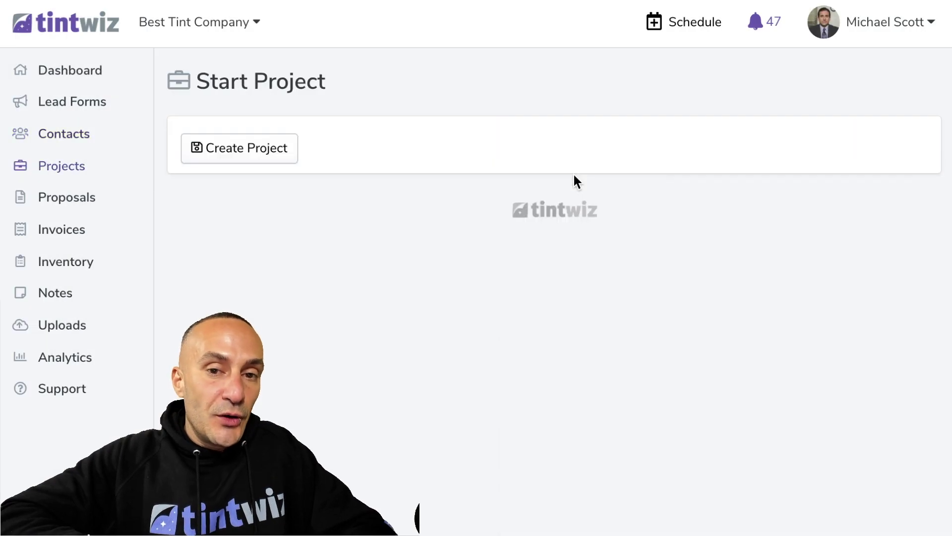
pyautogui.click(623, 257)
pyautogui.click(276, 313)
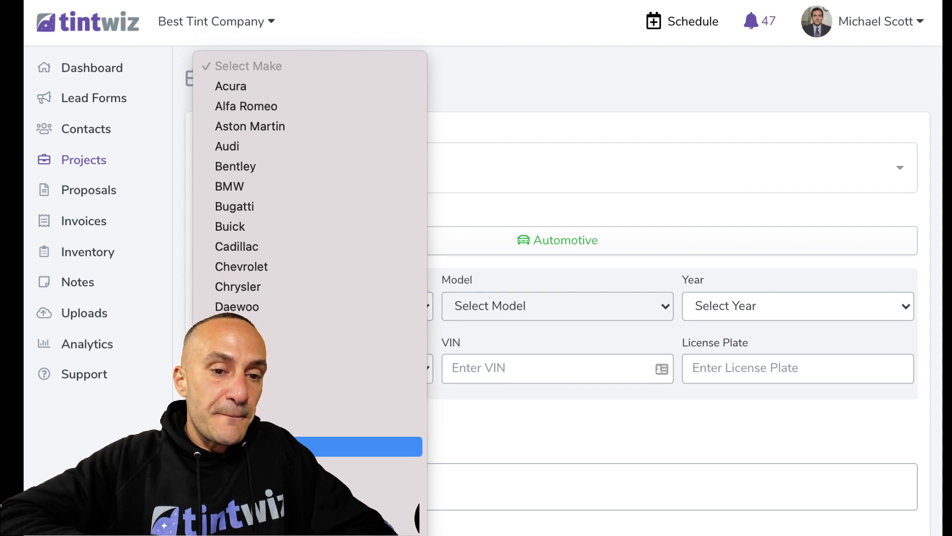
pyautogui.click(347, 446)
pyautogui.click(507, 317)
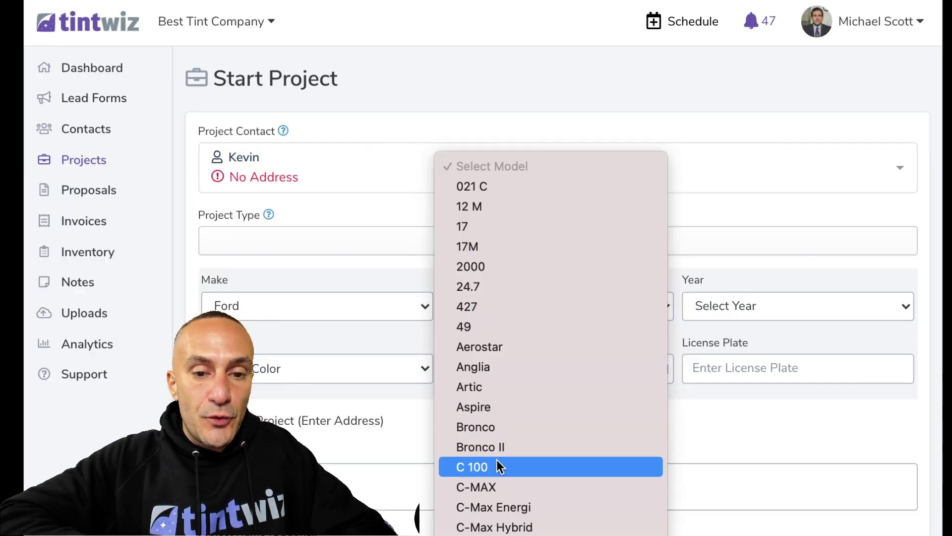
pyautogui.scroll(-5, 496, 459)
pyautogui.scroll(-5, 496, 459)
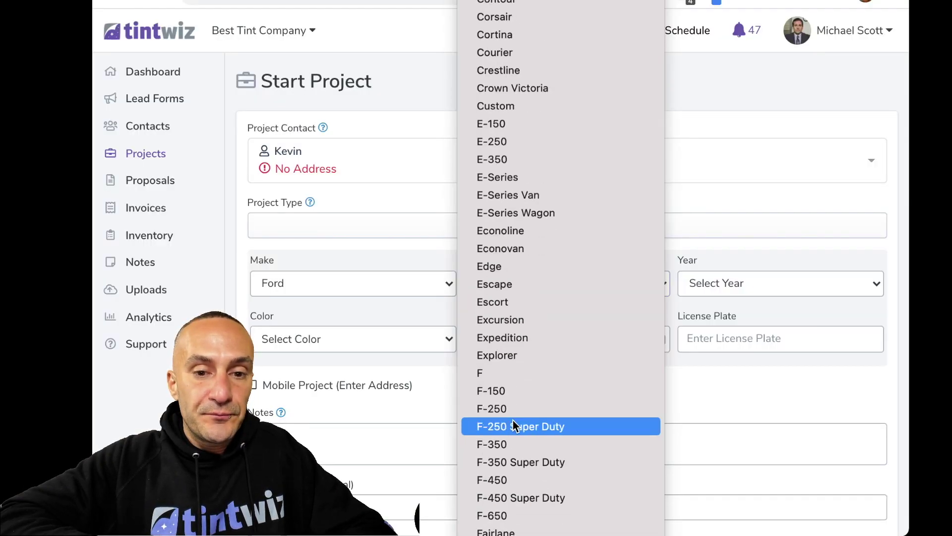
pyautogui.click(513, 390)
pyautogui.click(718, 342)
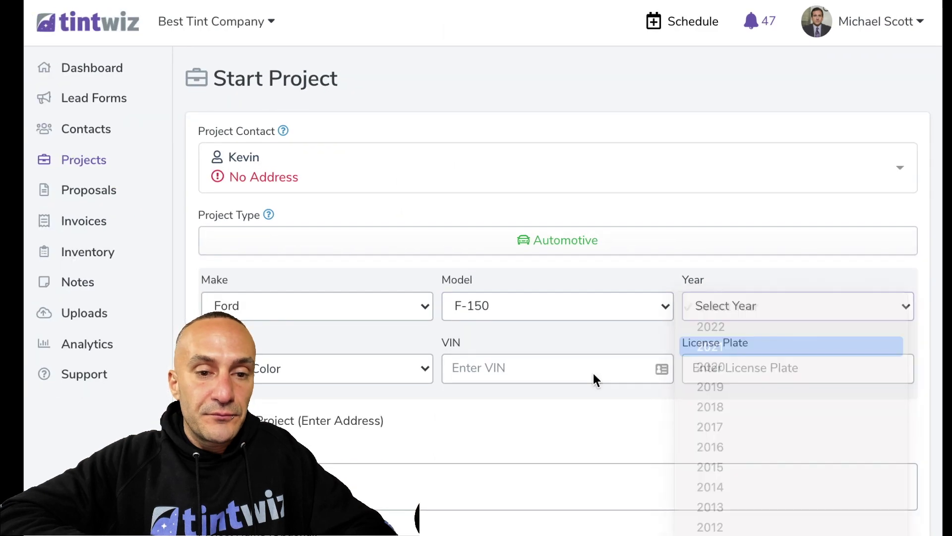
pyautogui.scroll(-4, 476, 416)
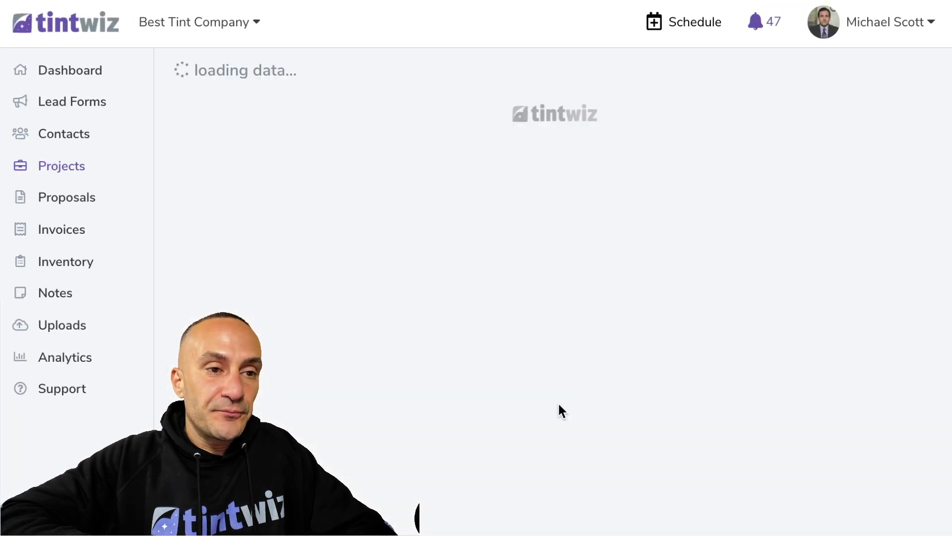
# Apply the saved Raptor Quote proposal to the F-150 project
pyautogui.scroll(-3, 559, 404)
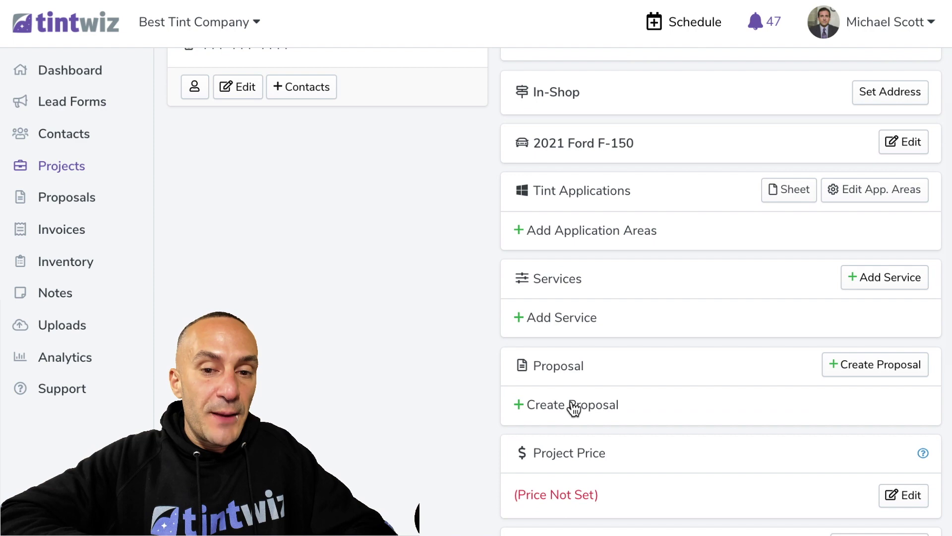
pyautogui.click(570, 406)
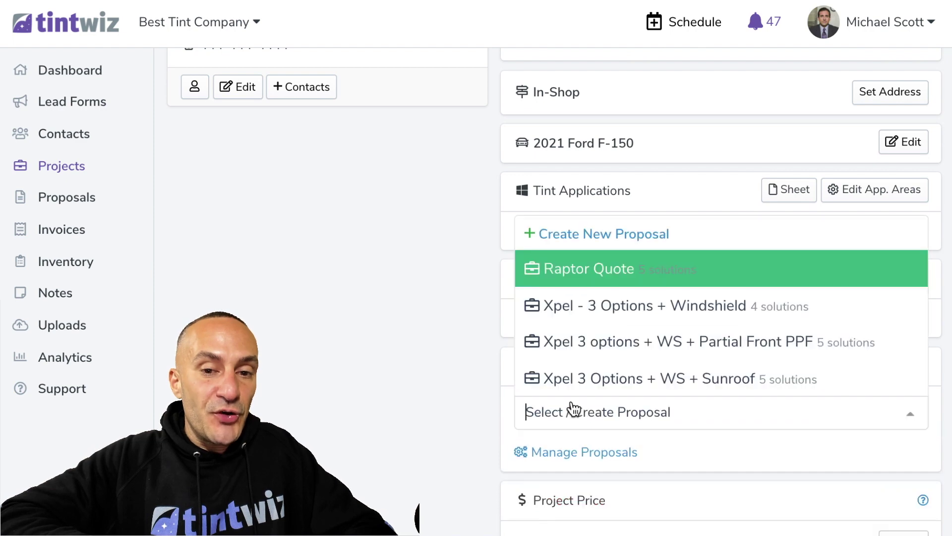
pyautogui.click(579, 268)
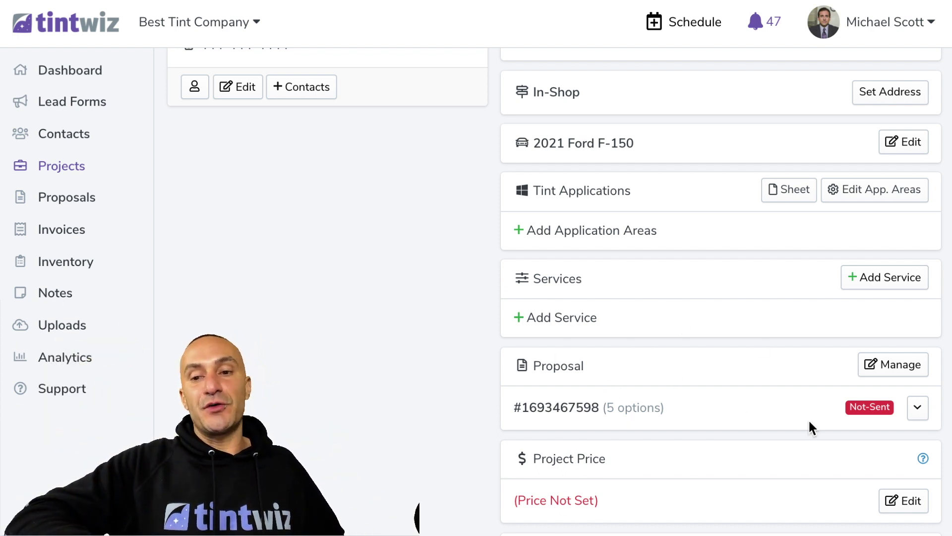
# Preview the new proposal as the customer sees it, then go to the Support page
pyautogui.click(917, 407)
pyautogui.click(844, 442)
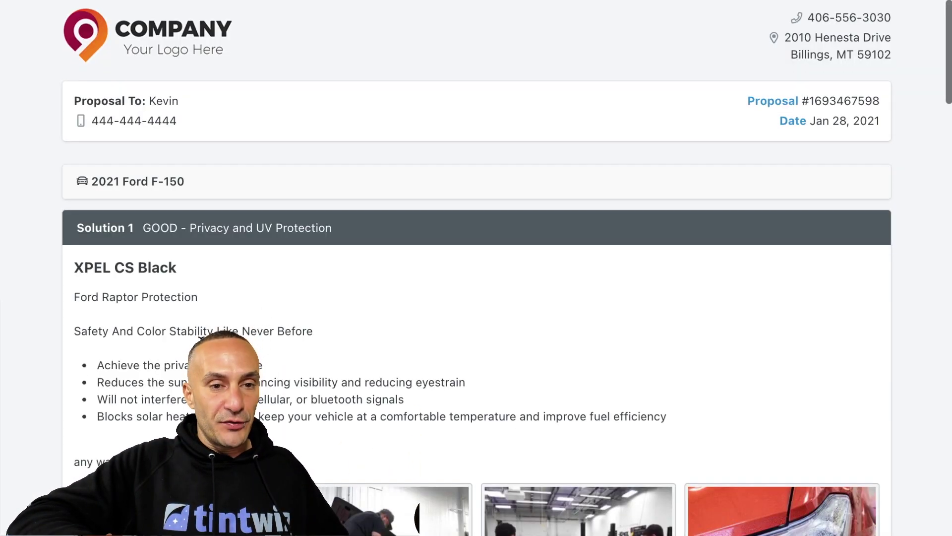
pyautogui.scroll(-4, 81, 293)
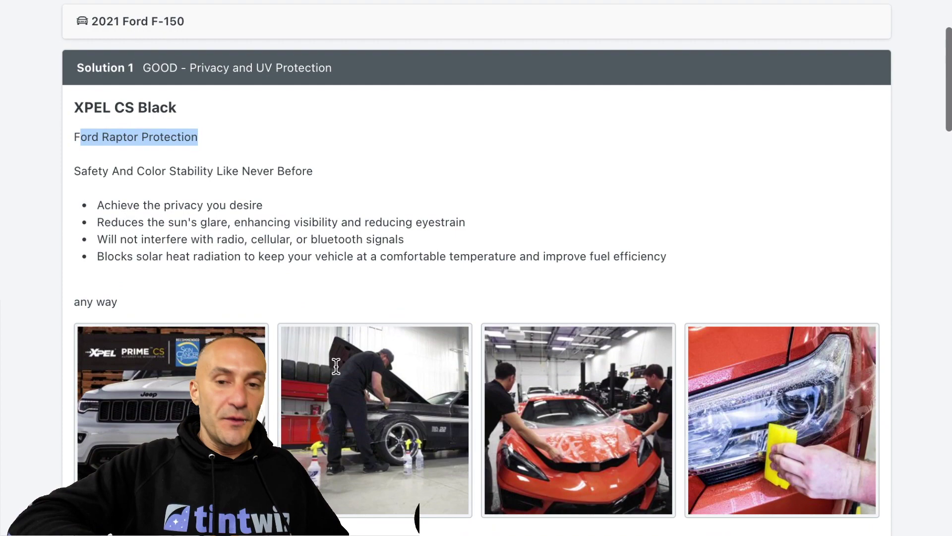
pyautogui.scroll(-11, 538, 465)
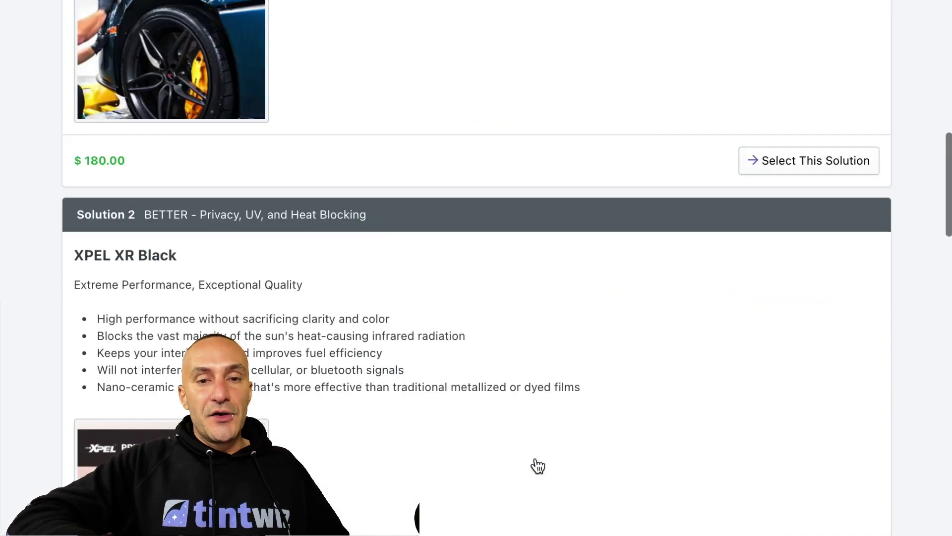
pyautogui.scroll(15, 539, 464)
pyautogui.scroll(-2, 537, 463)
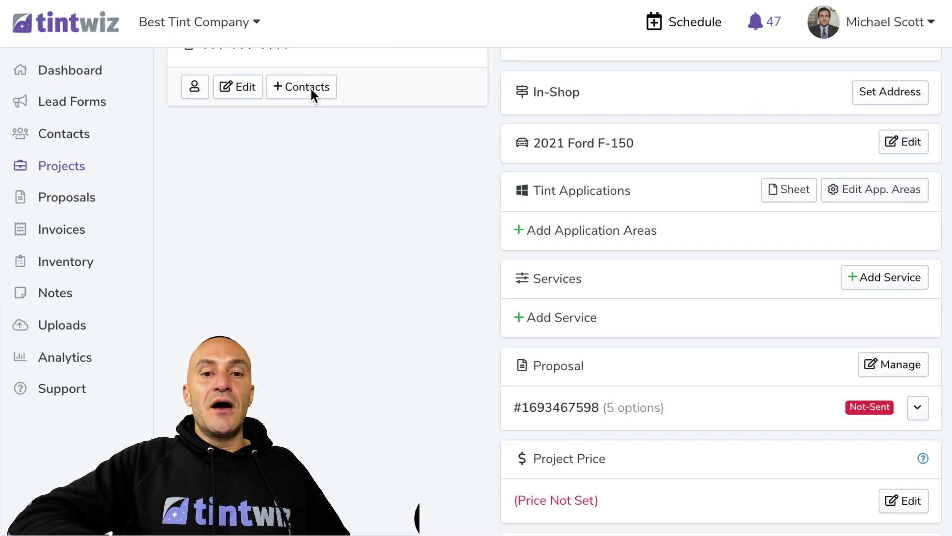
pyautogui.scroll(3, 436, 298)
pyautogui.scroll(-6, 436, 297)
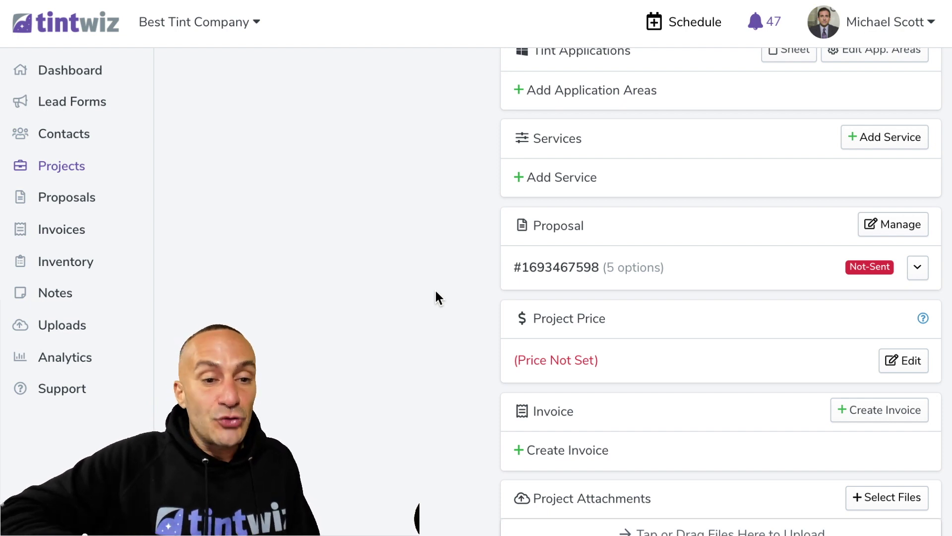
pyautogui.click(88, 393)
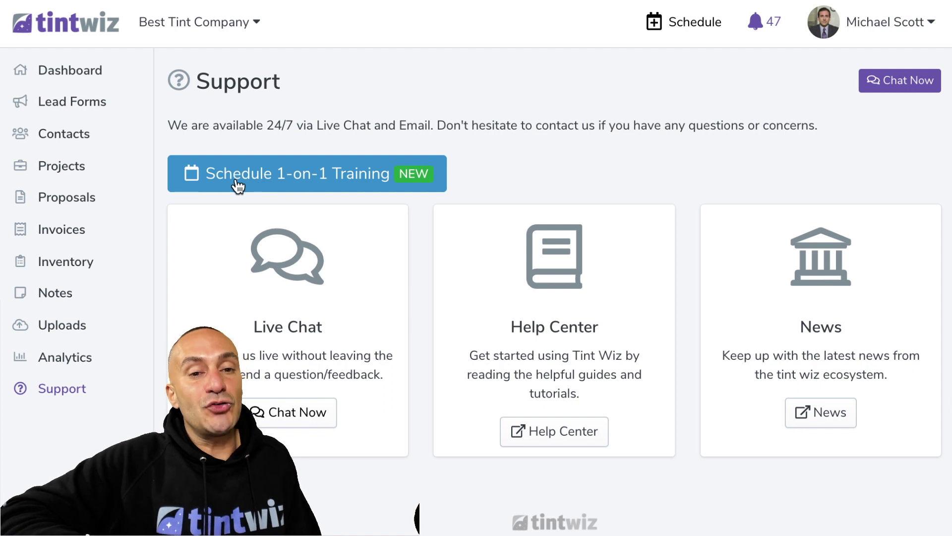
pyautogui.click(342, 177)
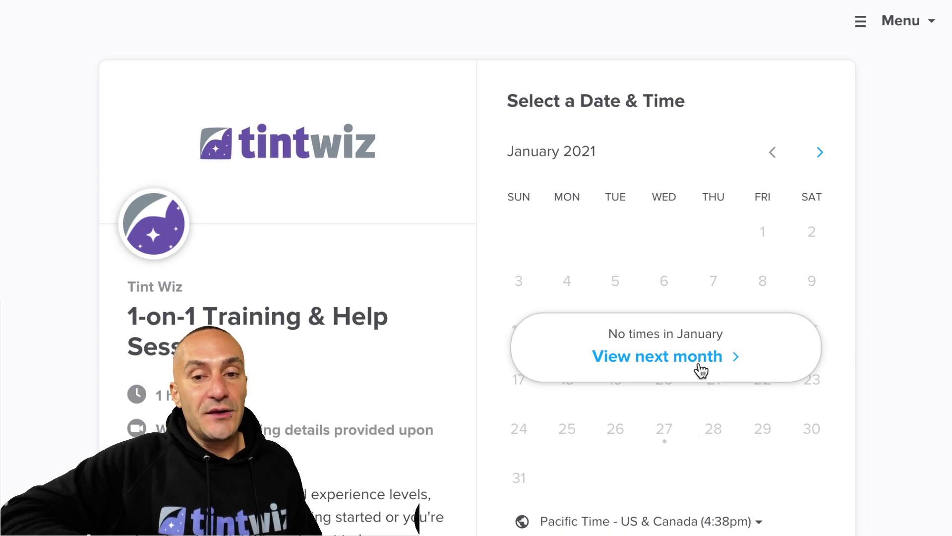
pyautogui.click(701, 370)
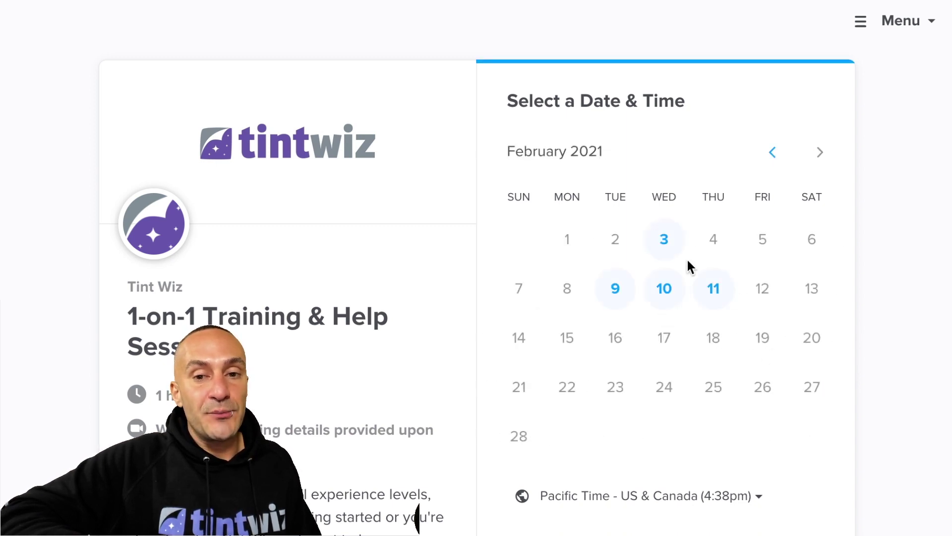
pyautogui.click(667, 243)
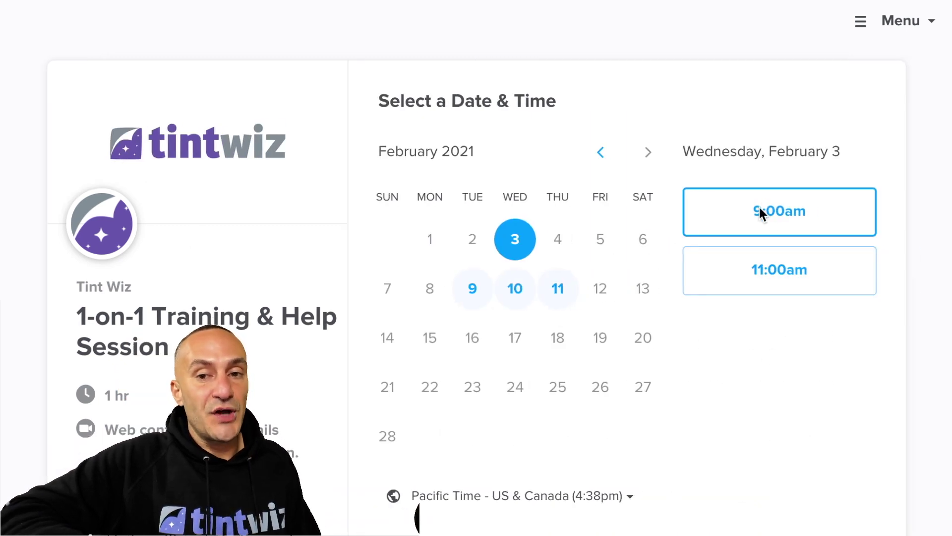
pyautogui.click(547, 300)
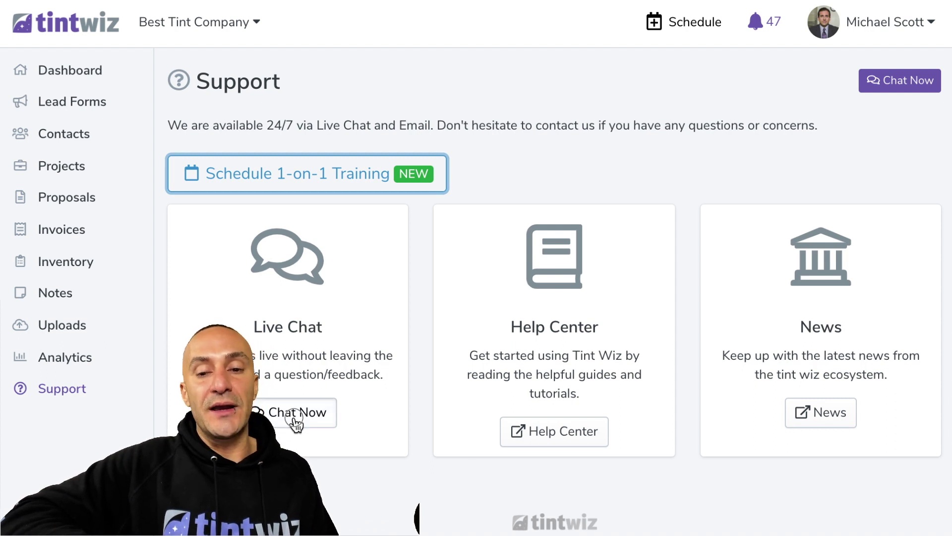
# Open Chat Now from the Support page and start a new message to the Tint Wiz team
pyautogui.click(295, 419)
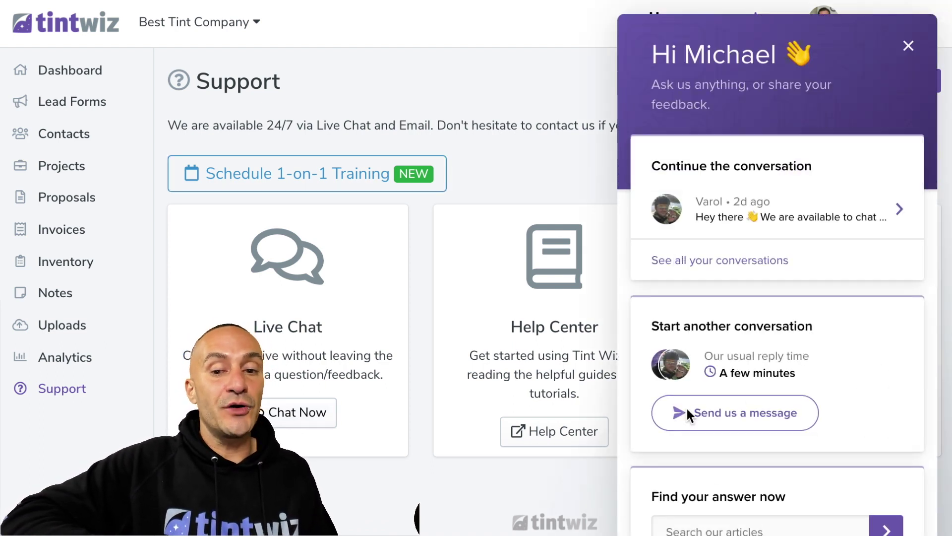
pyautogui.scroll(-2, 687, 414)
pyautogui.scroll(2, 686, 414)
pyautogui.click(687, 413)
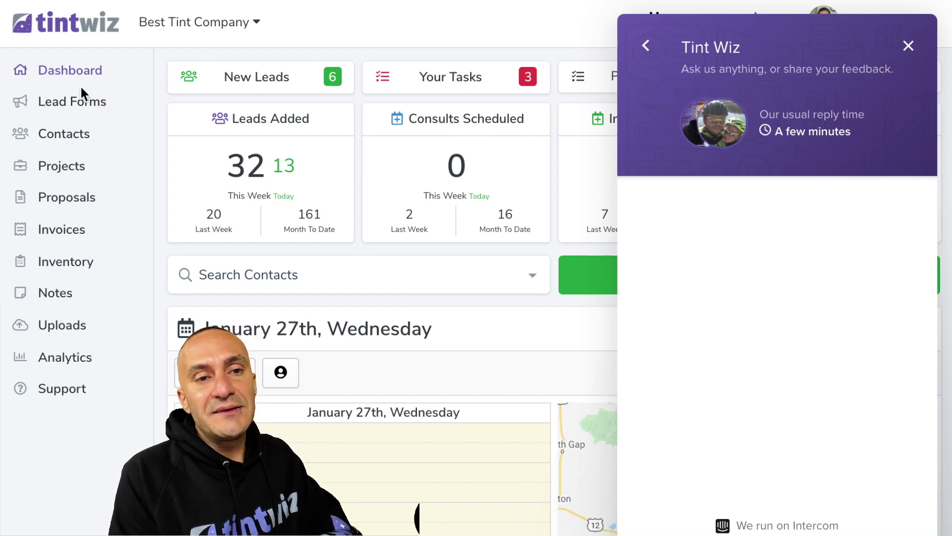
# Open the Contact Page lead form and close the support chat panel
pyautogui.click(87, 102)
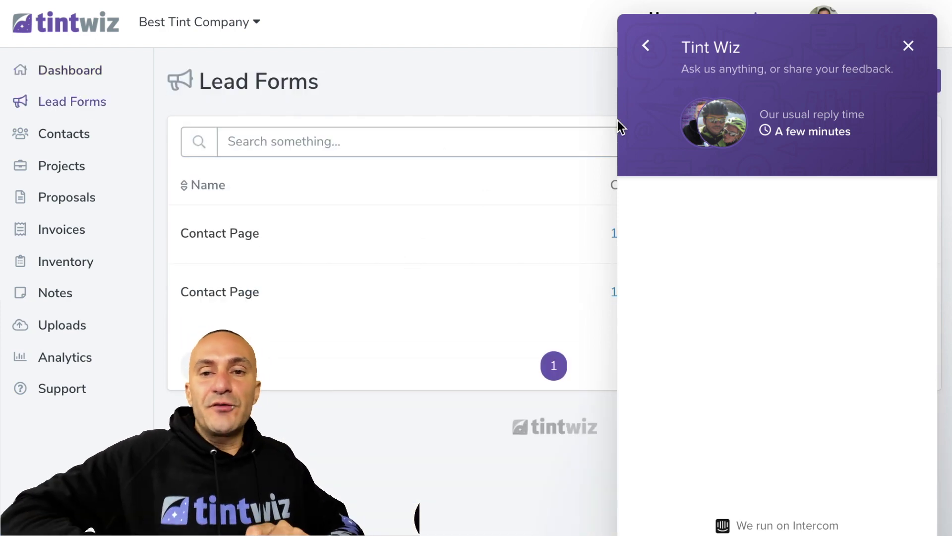
pyautogui.moveTo(708, 64); pyautogui.dragTo(527, 318)
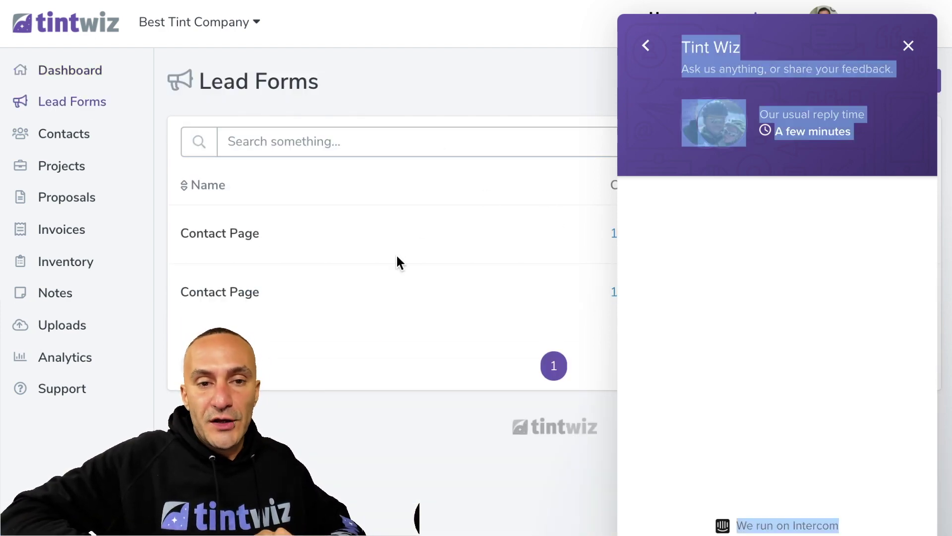
pyautogui.click(239, 235)
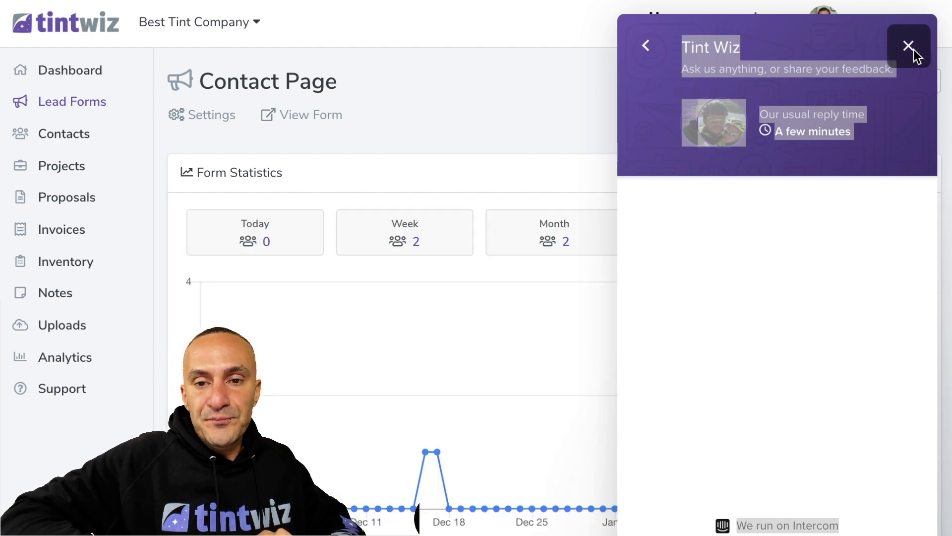
pyautogui.click(915, 54)
# Show the Contact Page form's QR code full screen, then close it
pyautogui.scroll(-10, 651, 279)
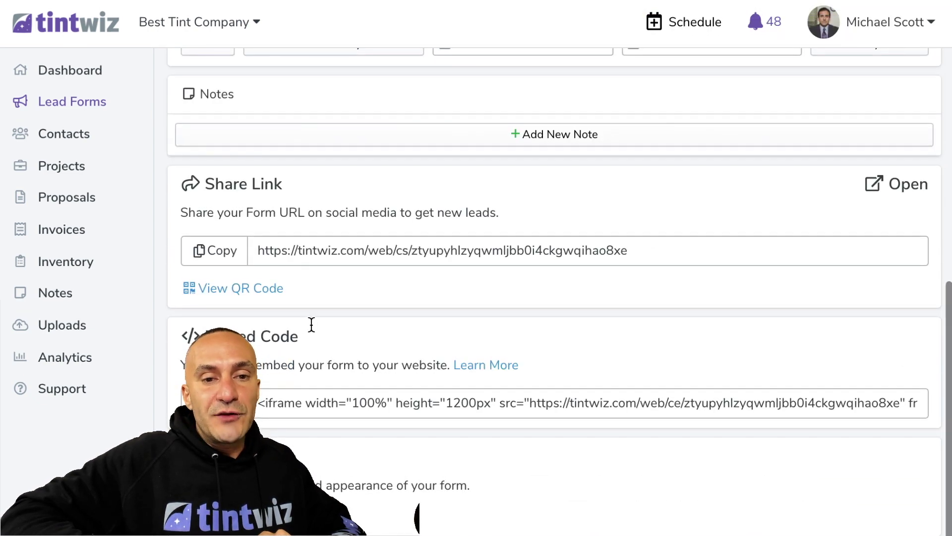
pyautogui.moveTo(296, 291); pyautogui.dragTo(205, 293)
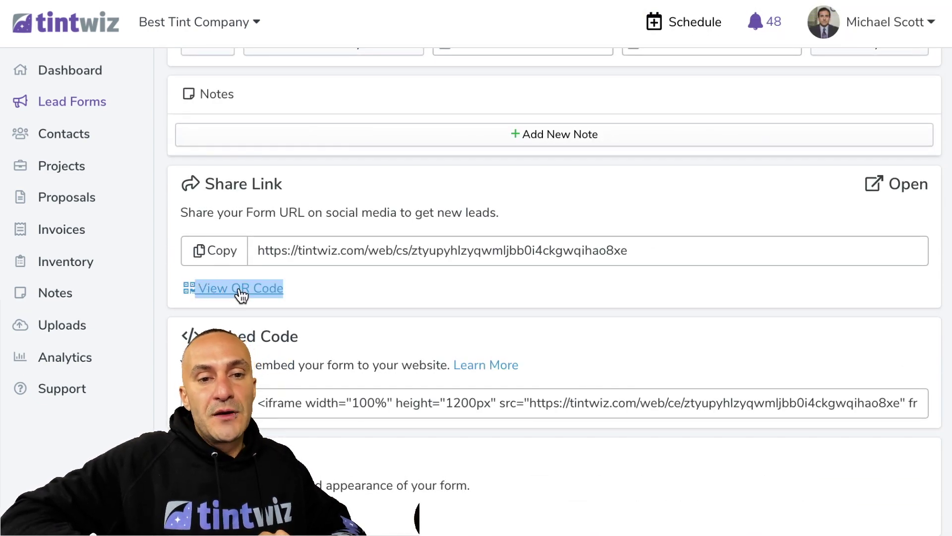
pyautogui.click(240, 293)
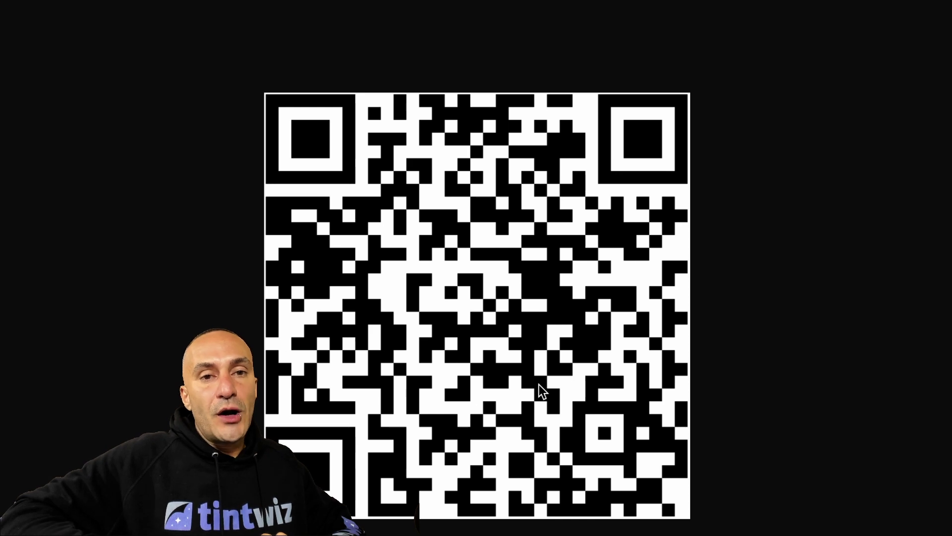
pyautogui.press('super+w')
pyautogui.scroll(7, 305, 287)
# Open the live lead form, copy its website embed code, and return to the Dashboard
pyautogui.click(874, 532)
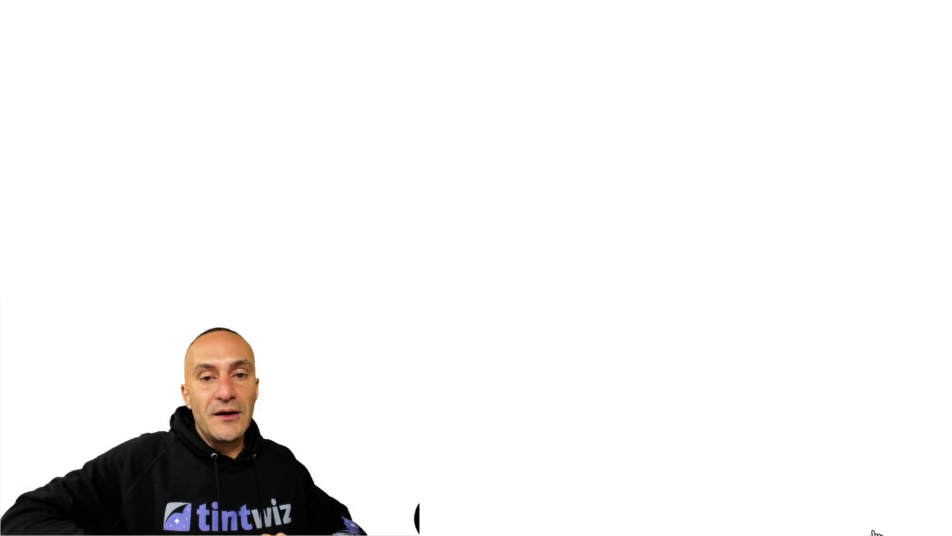
pyautogui.scroll(-3, 371, 241)
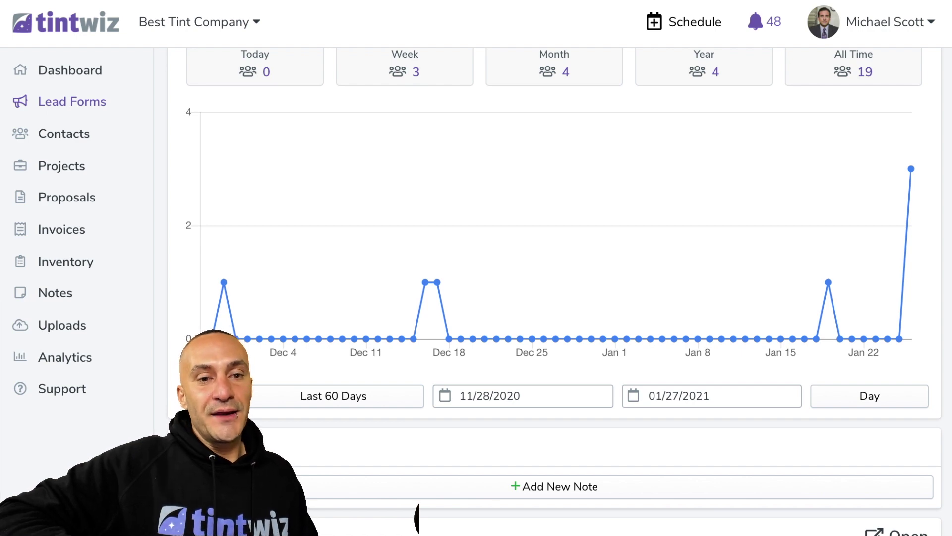
pyautogui.scroll(-7, 173, 305)
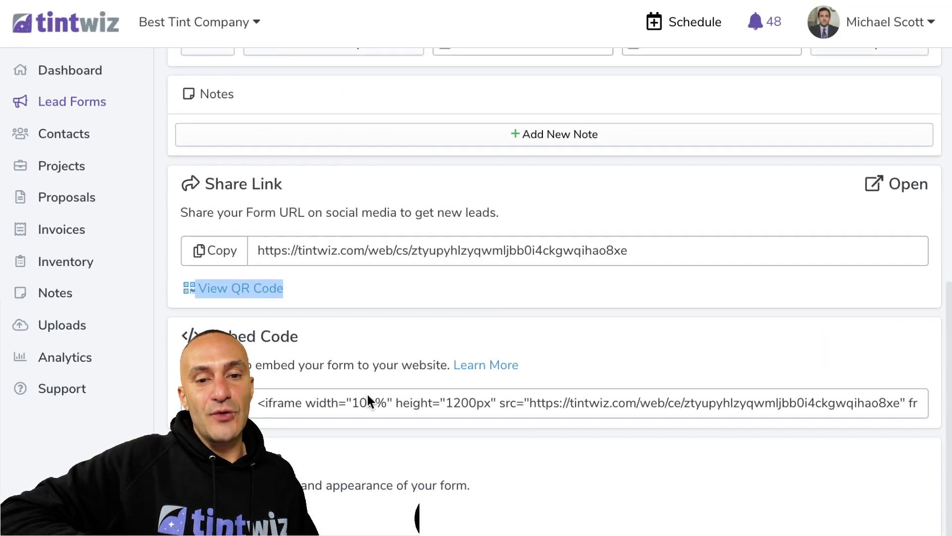
pyautogui.click(367, 394)
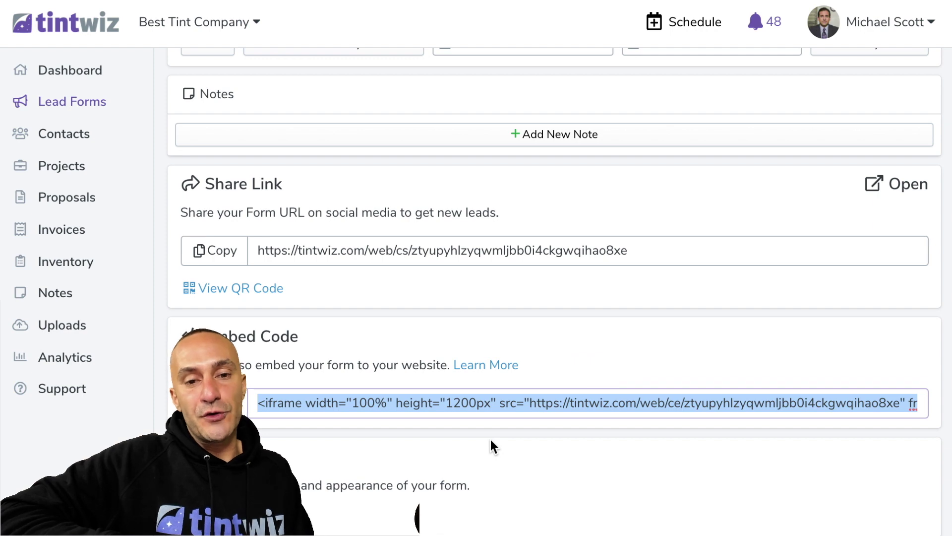
pyautogui.scroll(10, 388, 393)
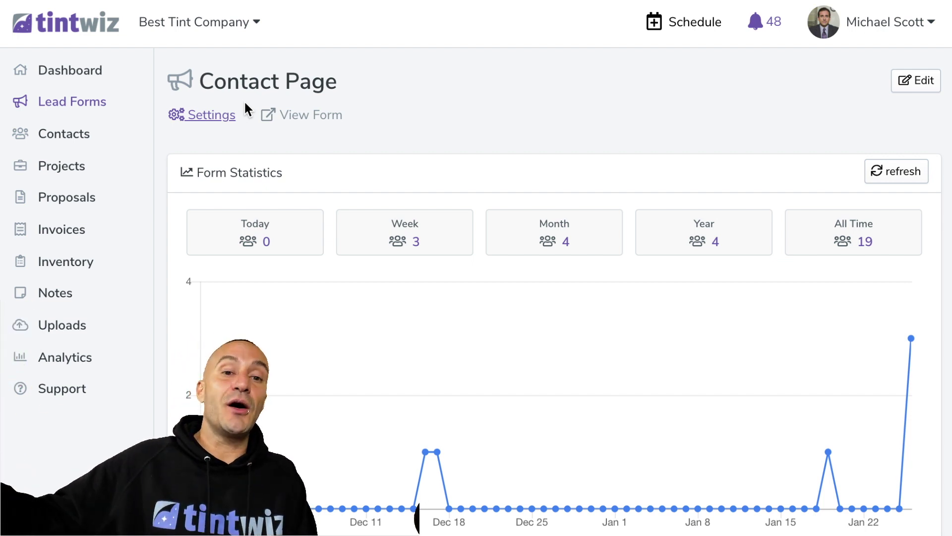
pyautogui.click(76, 22)
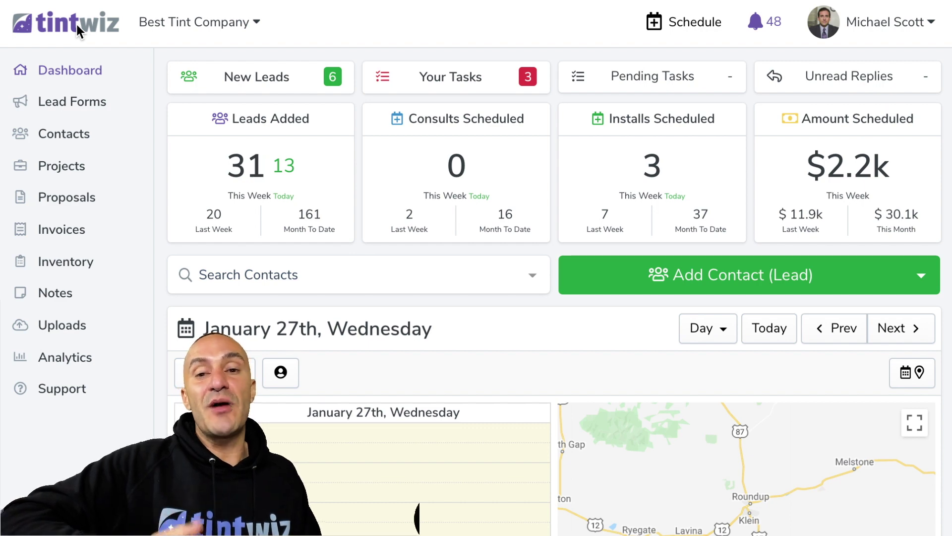